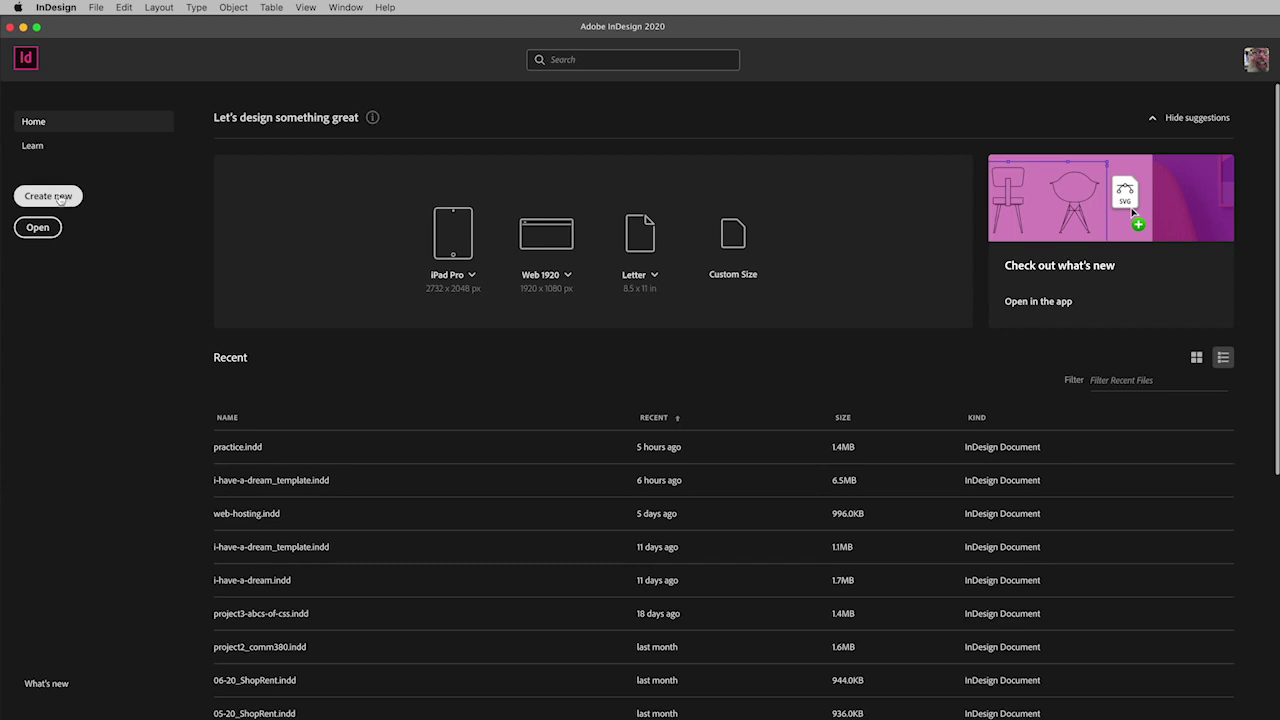
- Create a new five-page document using inches as the unit, keeping the preset page size
left_click(61, 197)
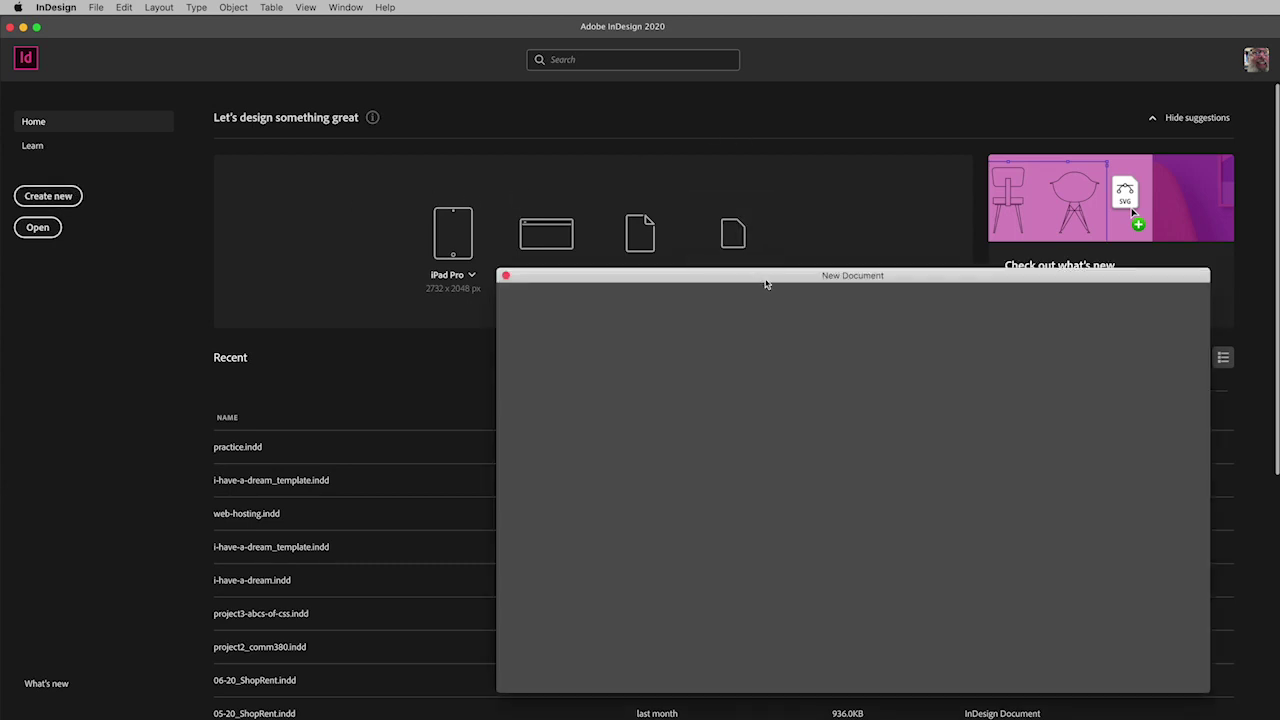
left_click_drag(766, 284, 522, 197)
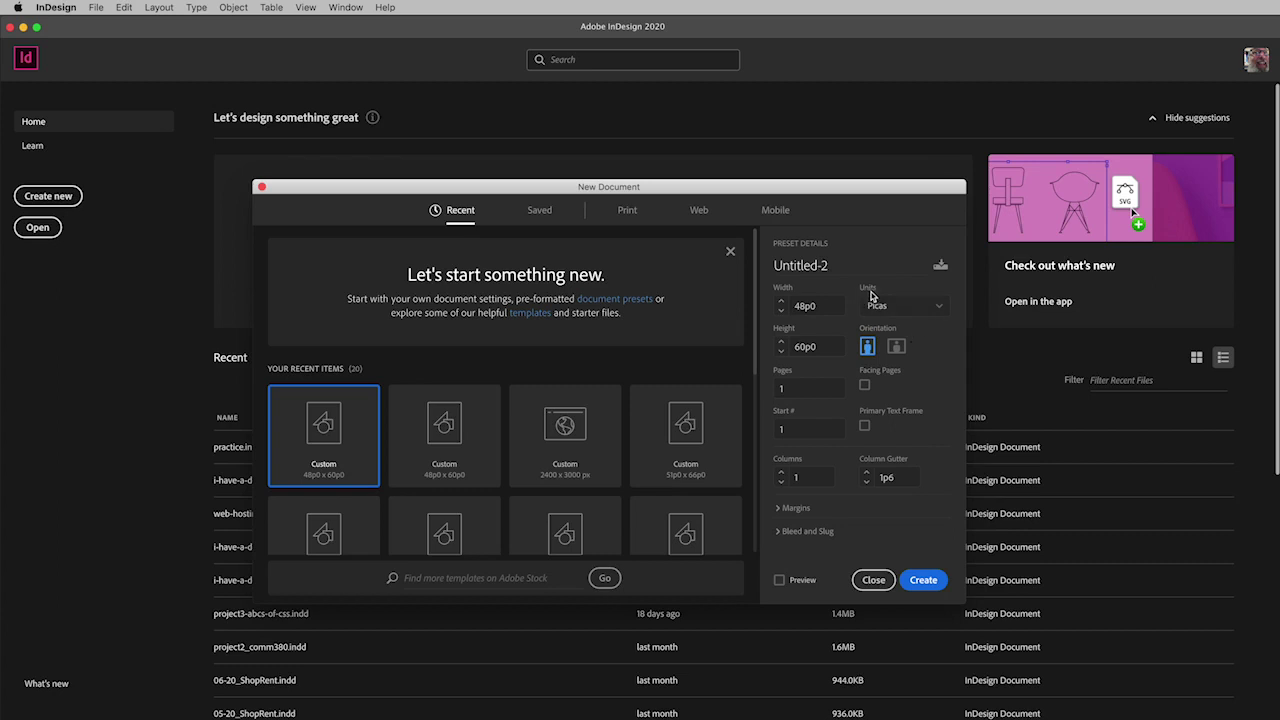
left_click(939, 310)
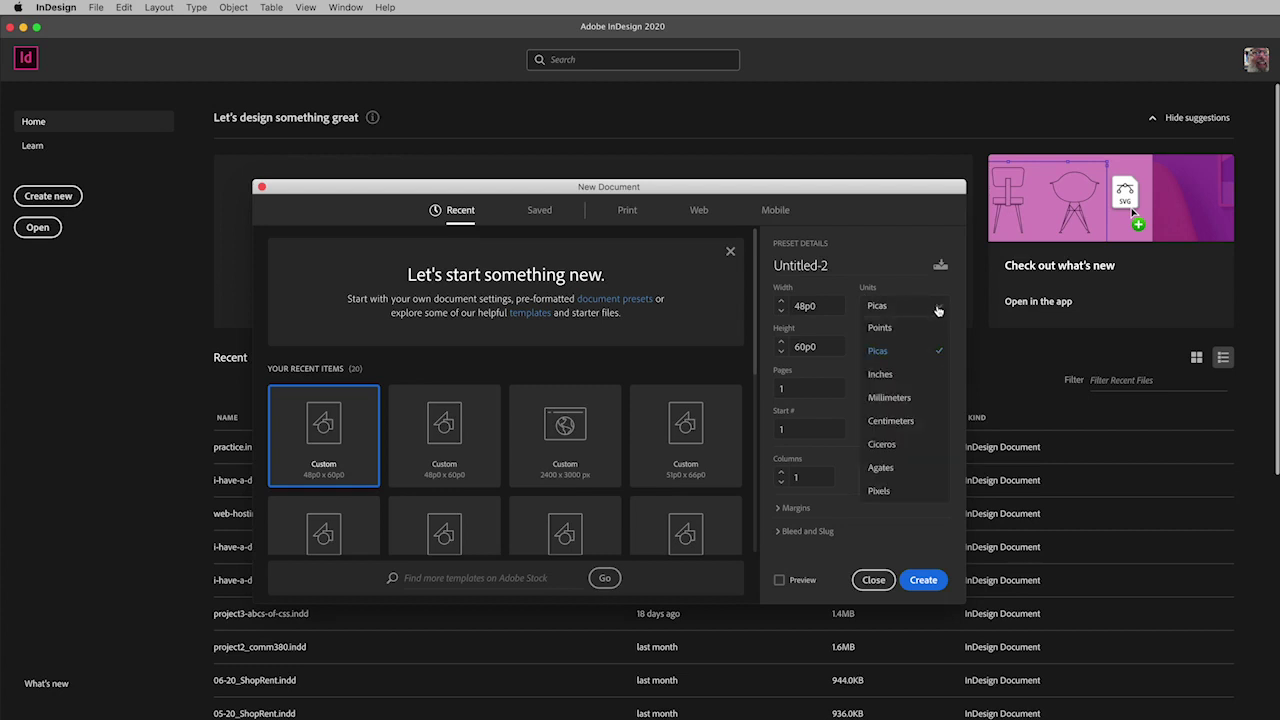
left_click(886, 374)
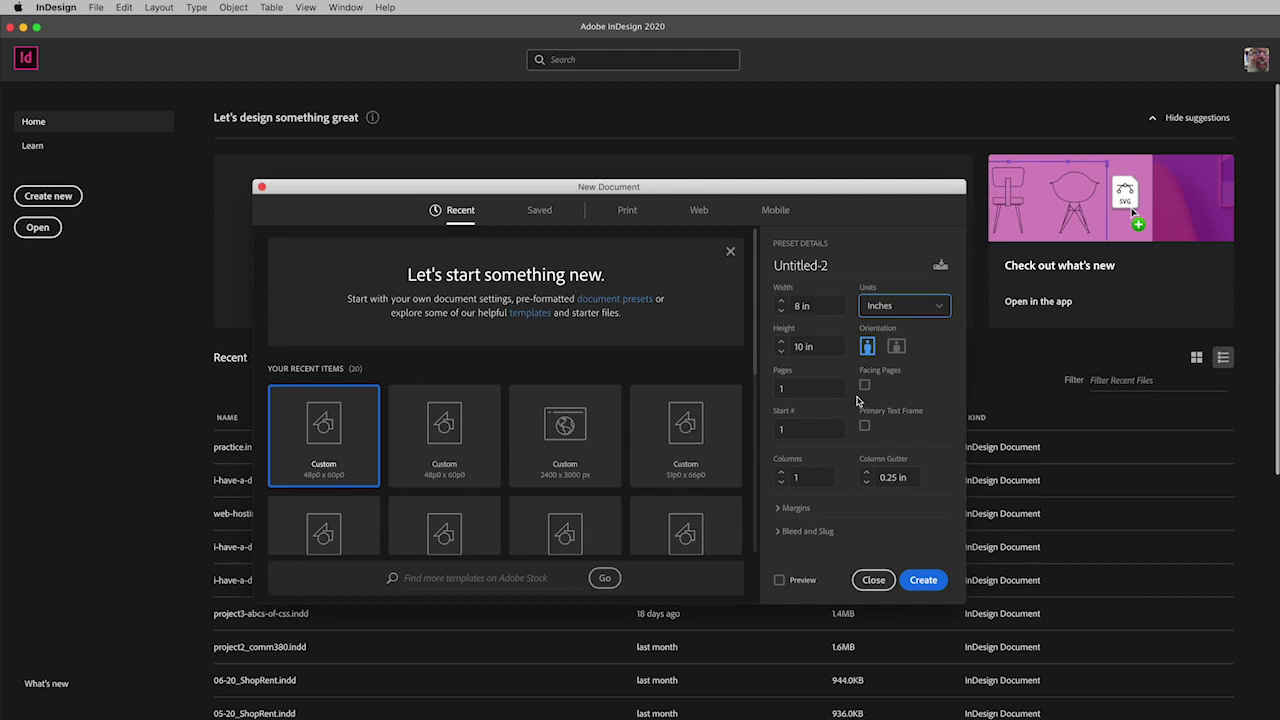
double_click(789, 388)
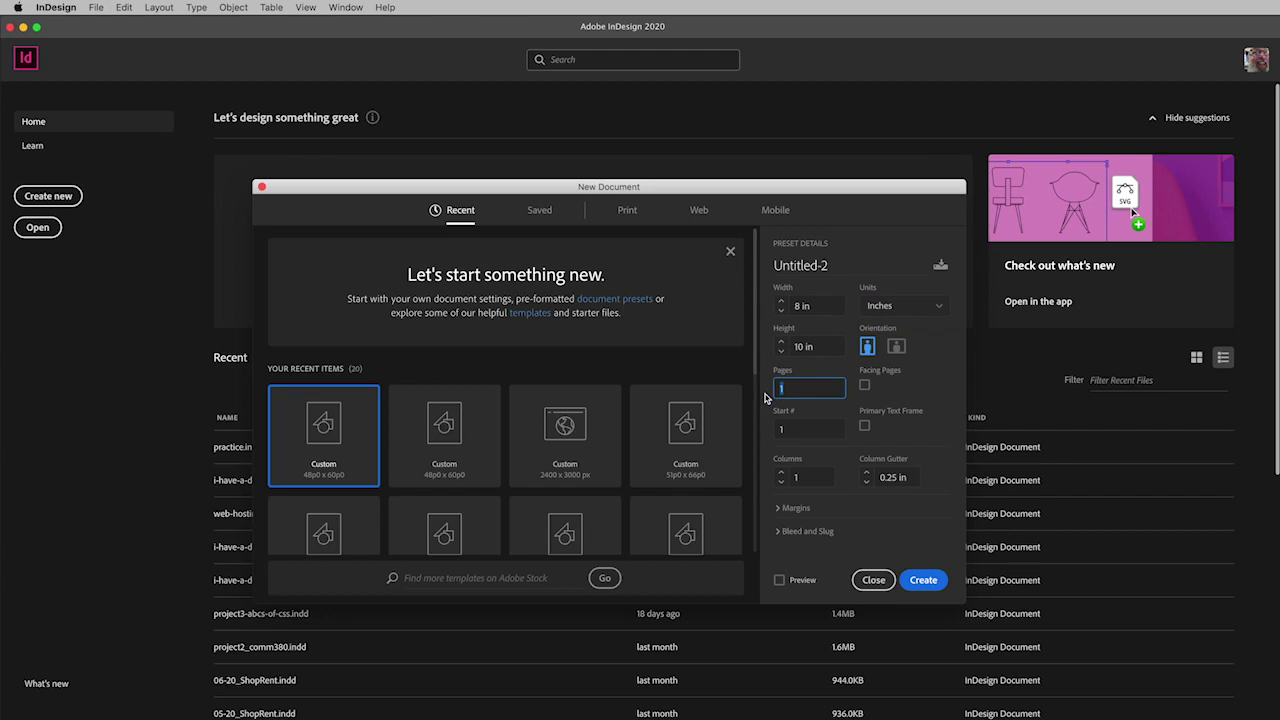
type("5")
left_click(922, 580)
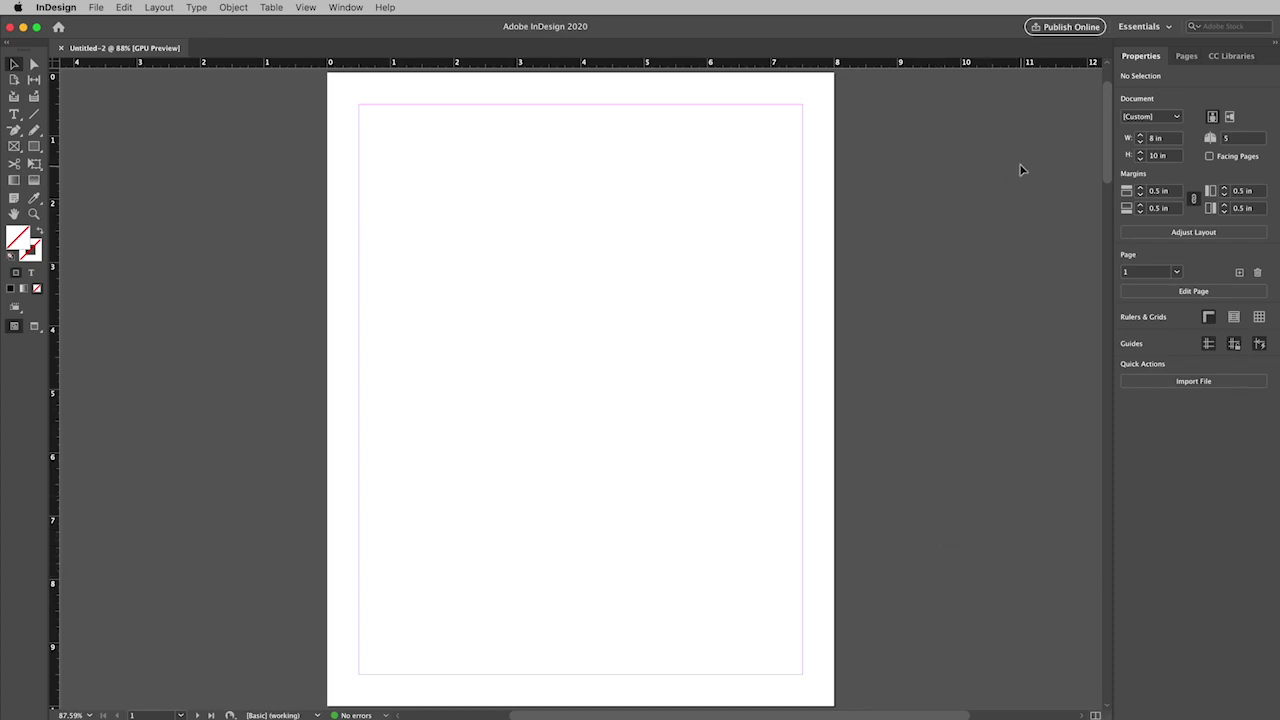
- Reset the Essentials workspace and switch the toolbox to a two-column layout
left_click(1169, 27)
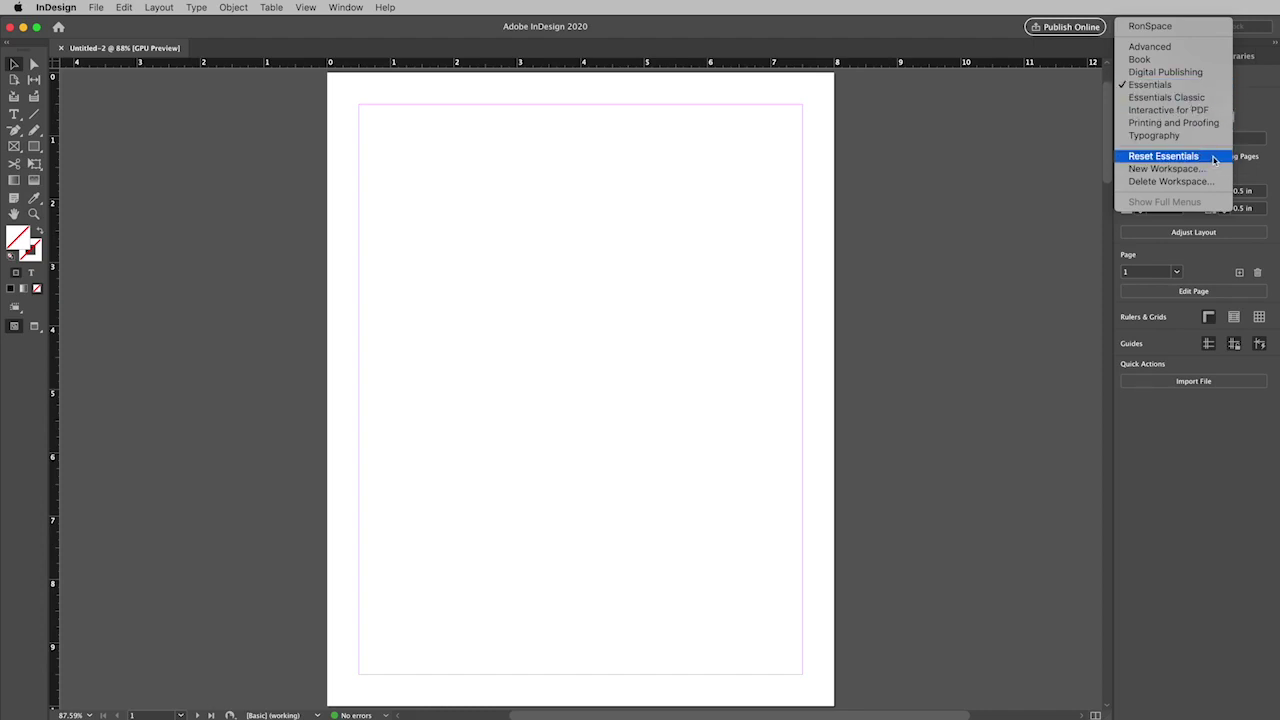
left_click(1163, 157)
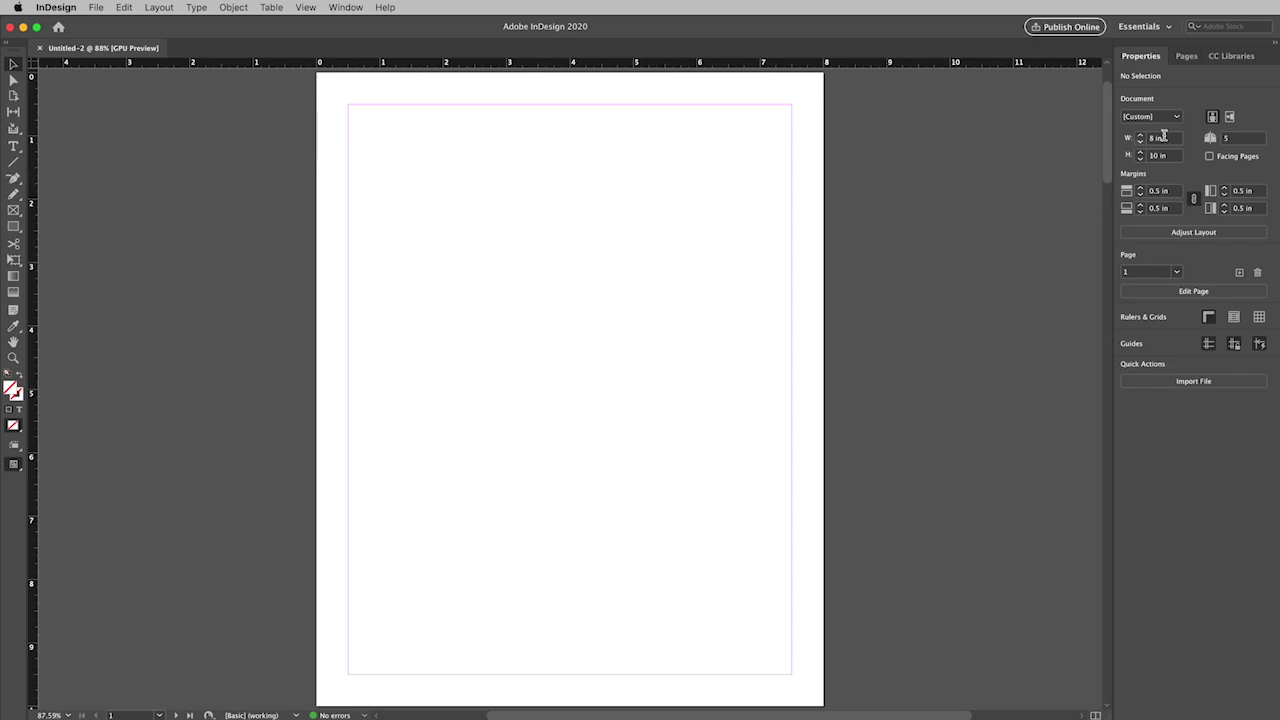
left_click(1196, 199)
left_click(12, 47)
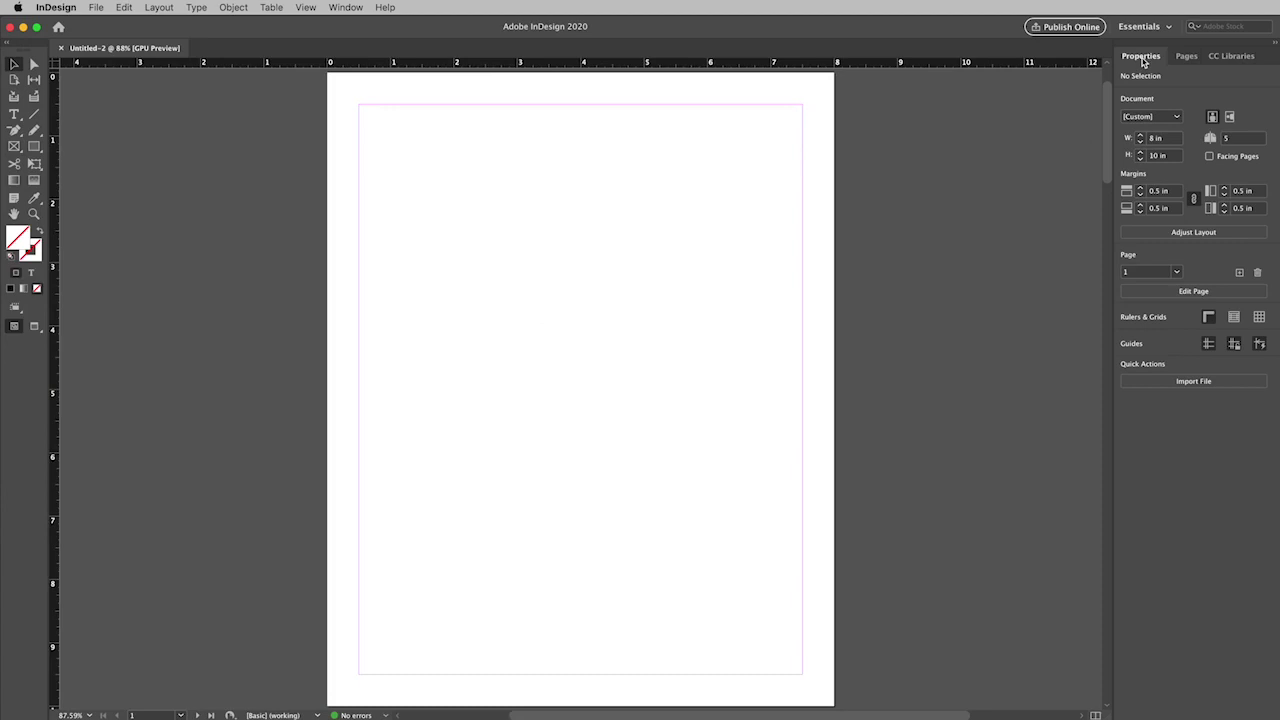
left_click(1187, 57)
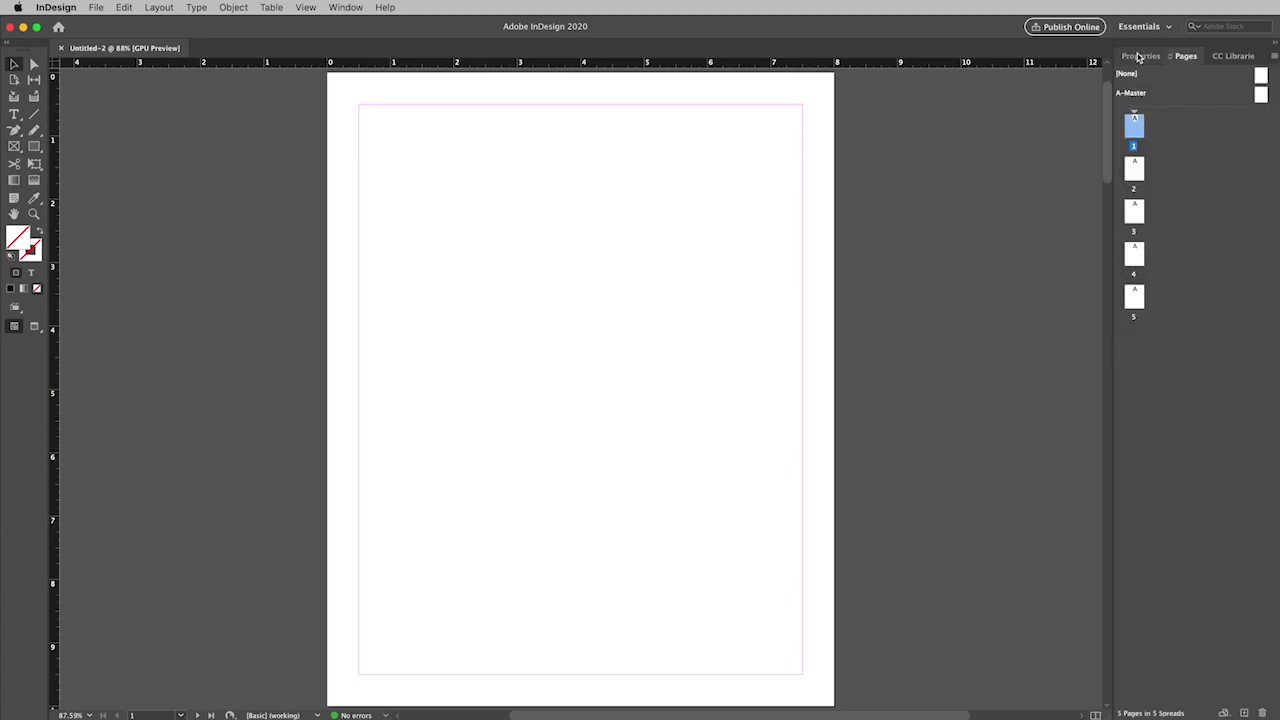
left_click(1139, 57)
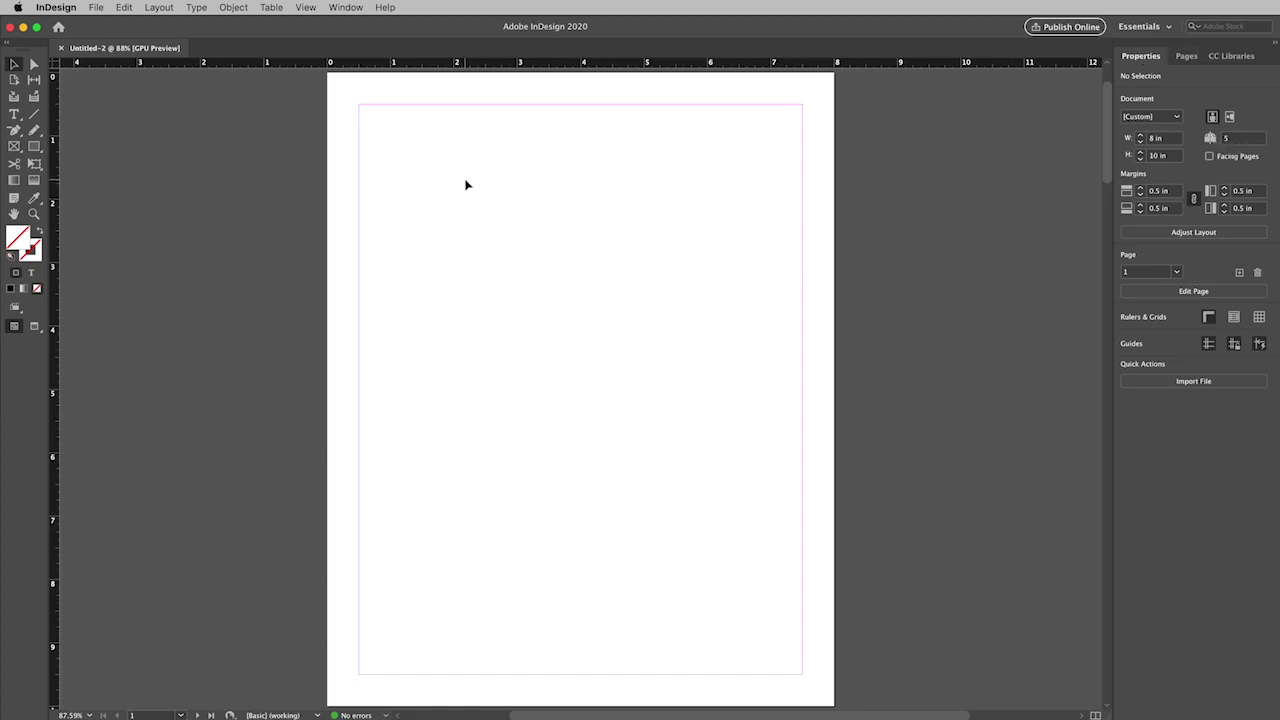
left_click(348, 8)
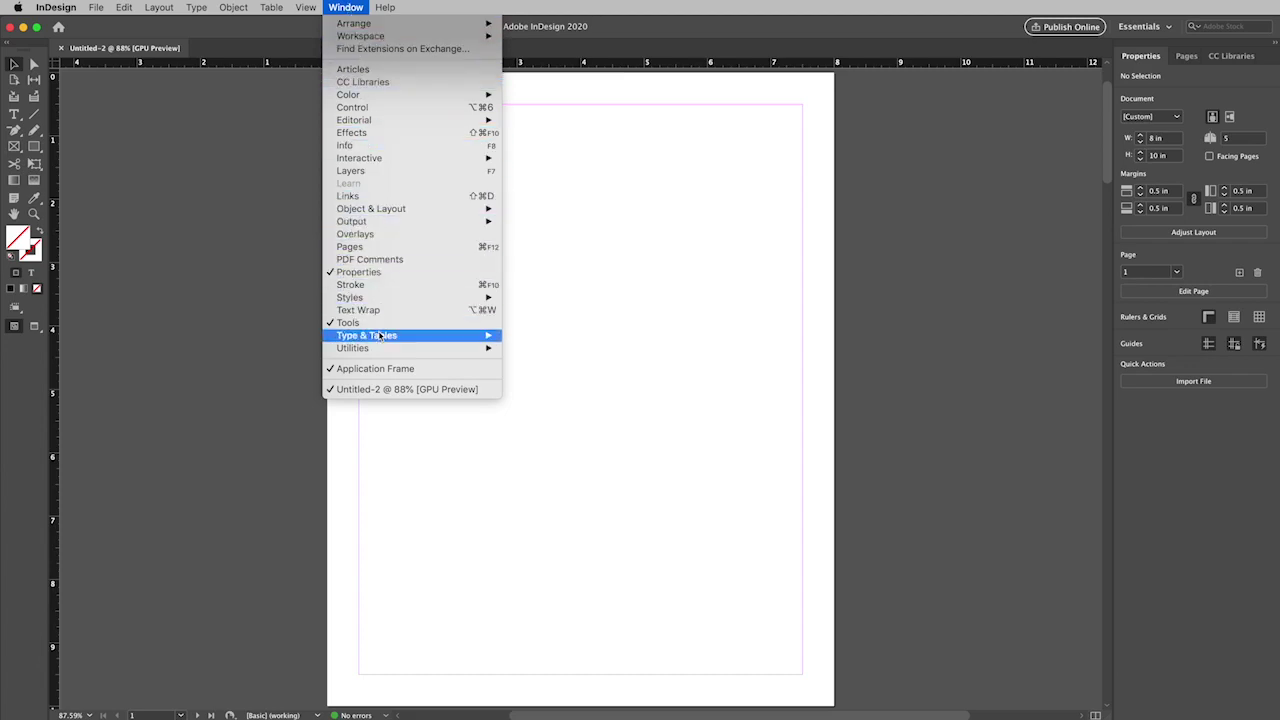
left_click(345, 7)
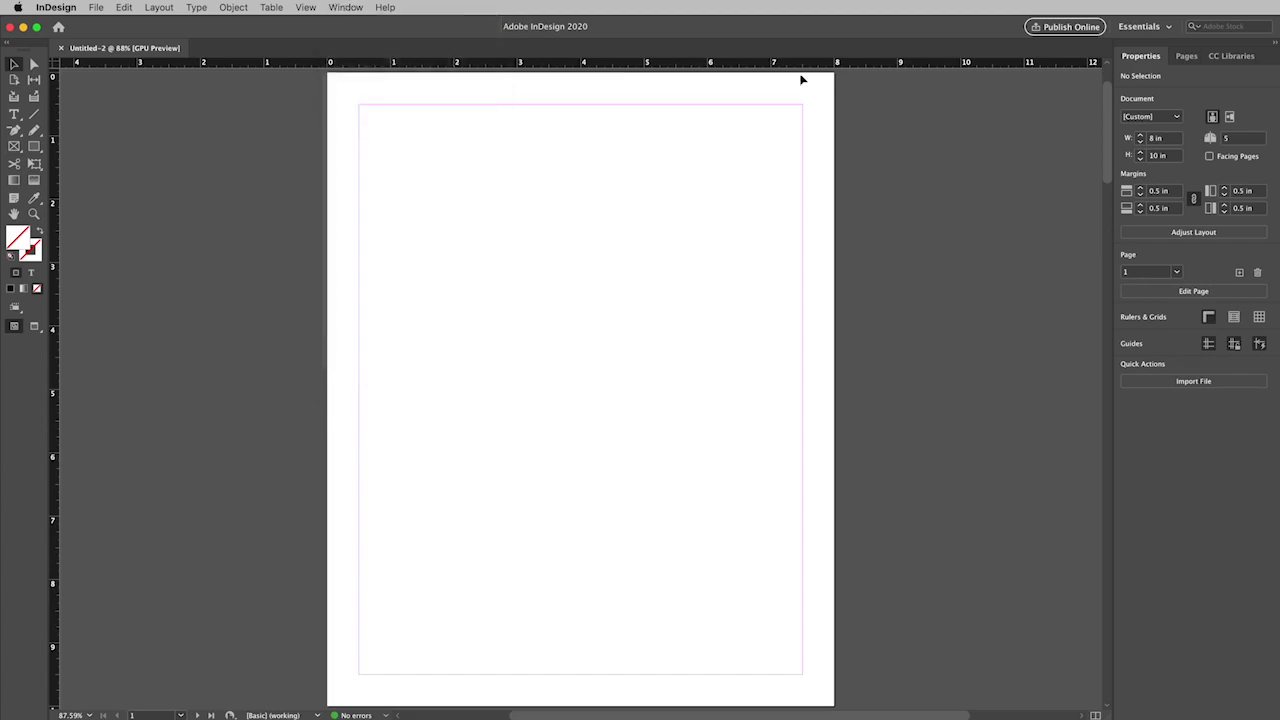
- Delete page 5 from the document and add a new blank page
left_click(1186, 56)
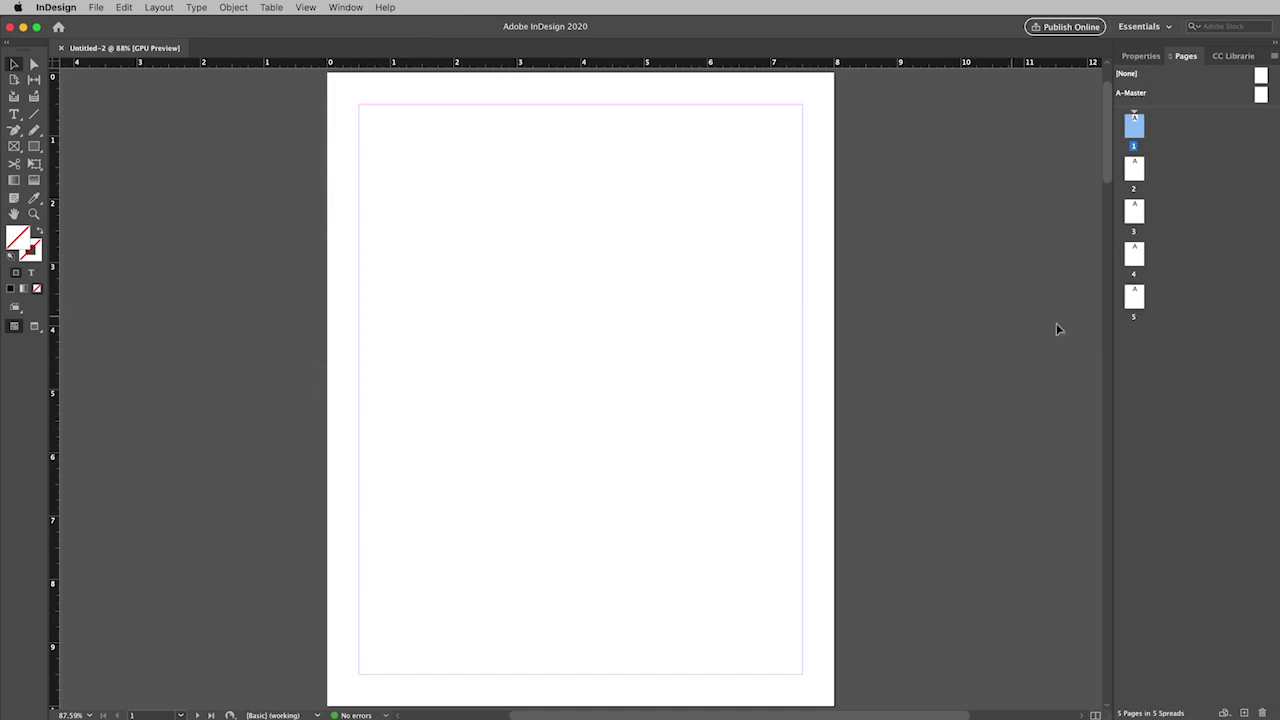
left_click(1145, 298)
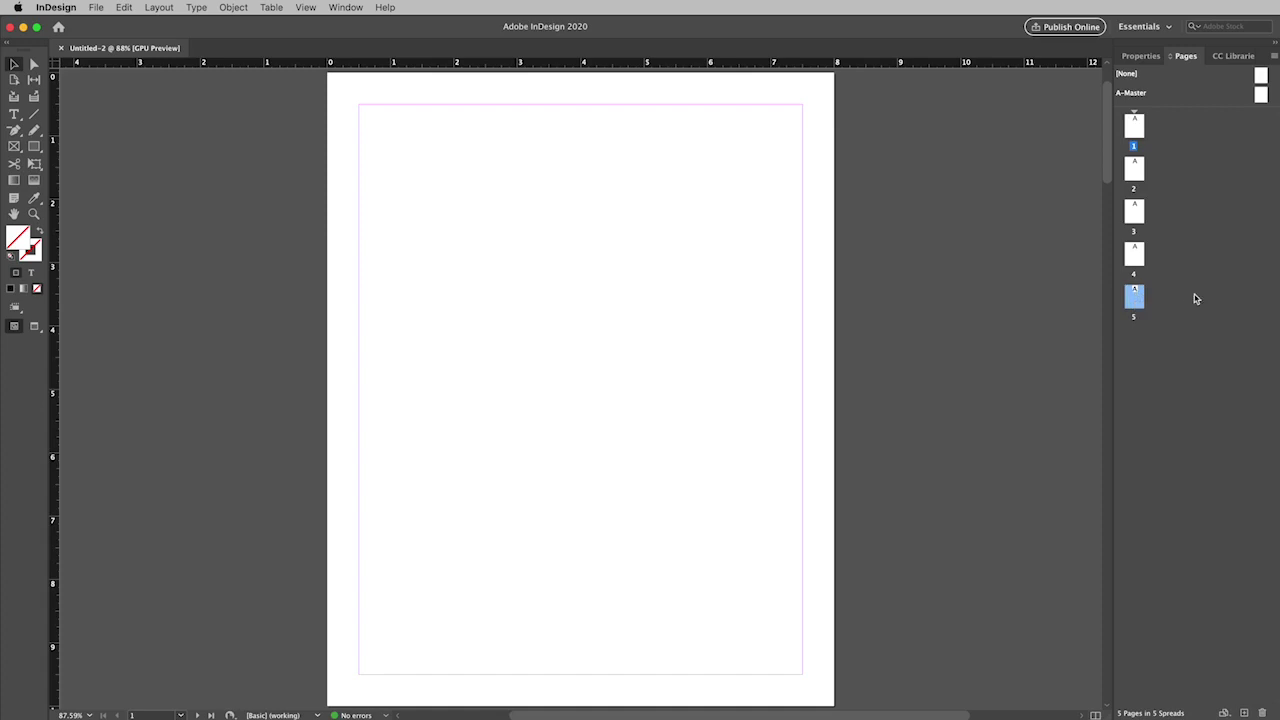
left_click(1262, 713)
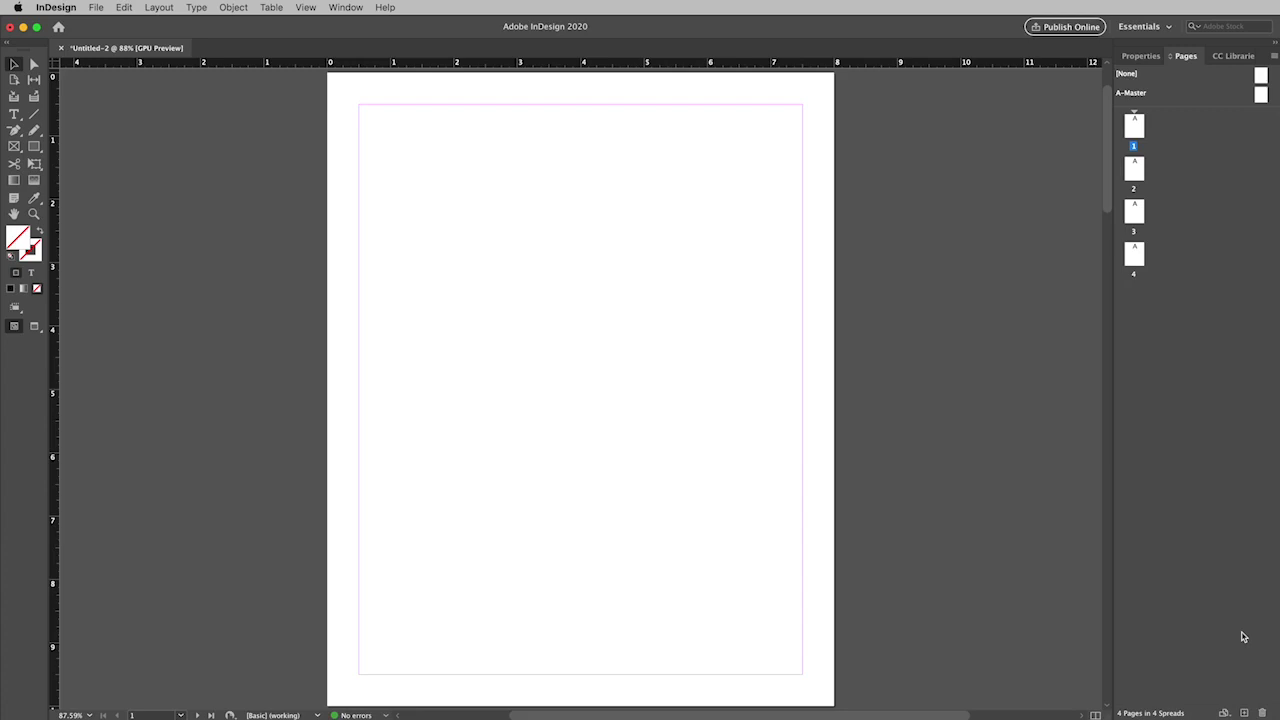
left_click(1243, 713)
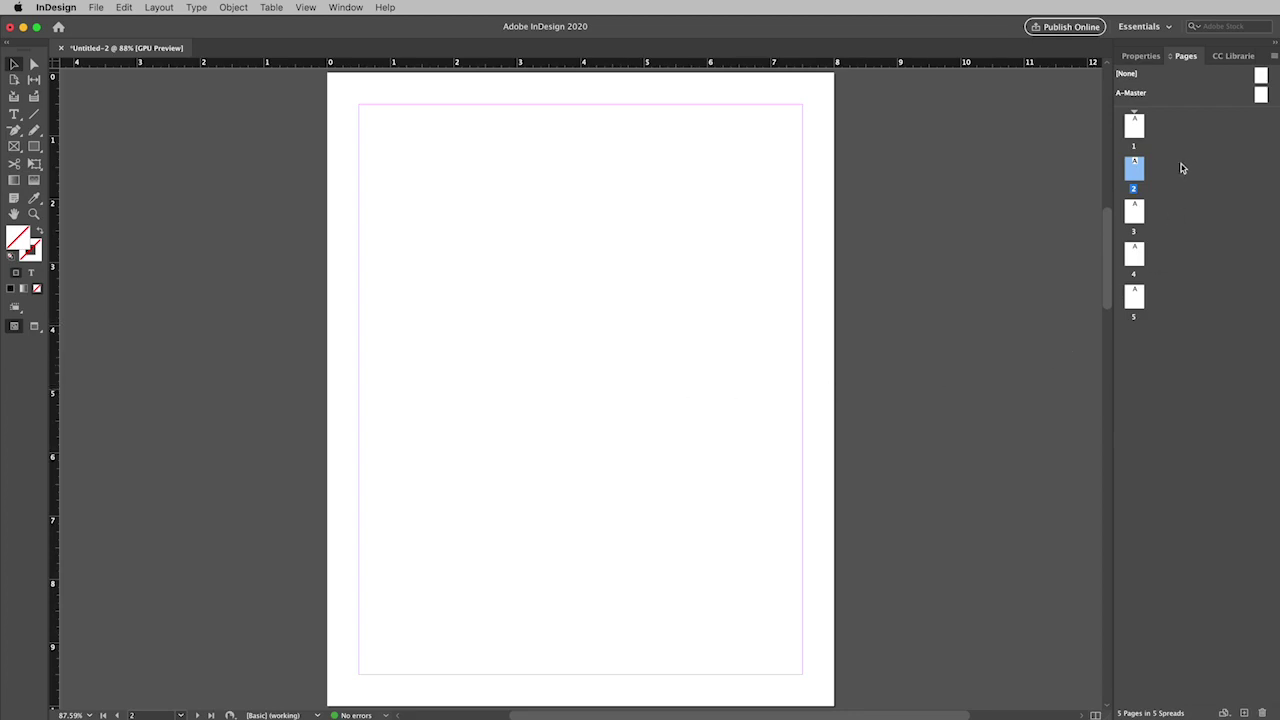
- Look through the document's pages by jumping to pages 4 and 5 and browsing back to page 1
double_click(1136, 254)
double_click(1141, 296)
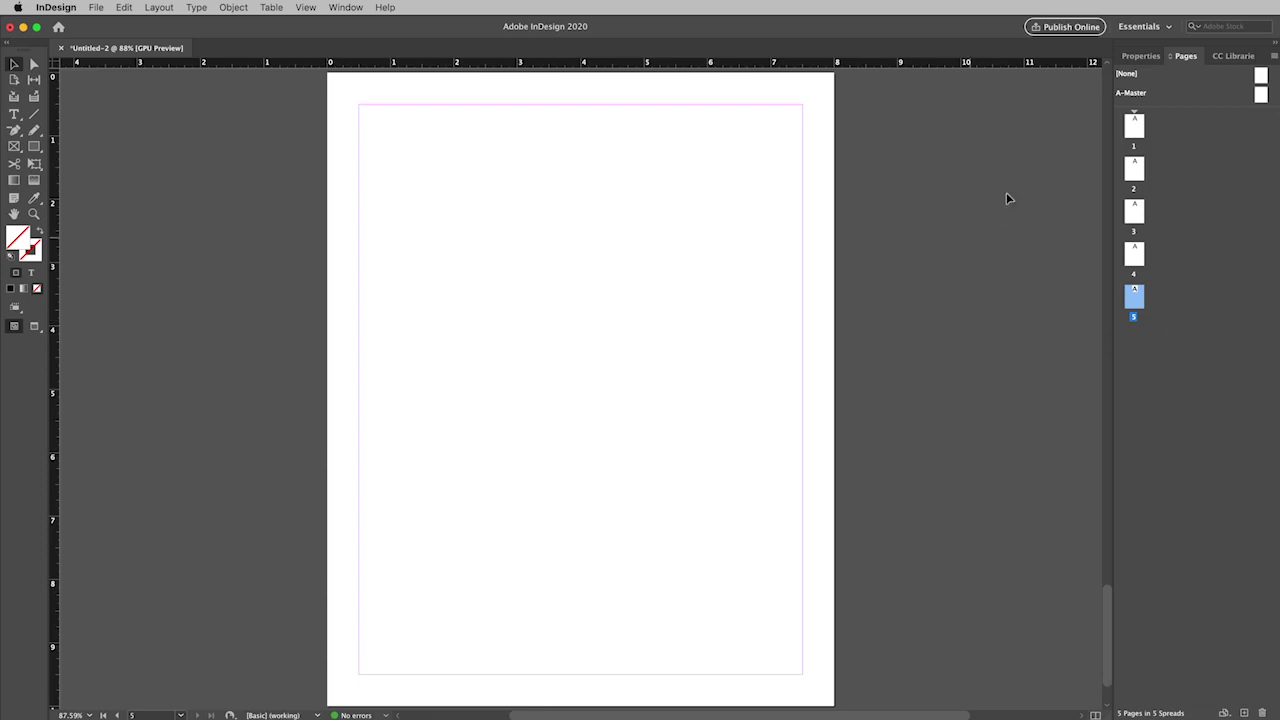
scroll(753, 469, "down", 2)
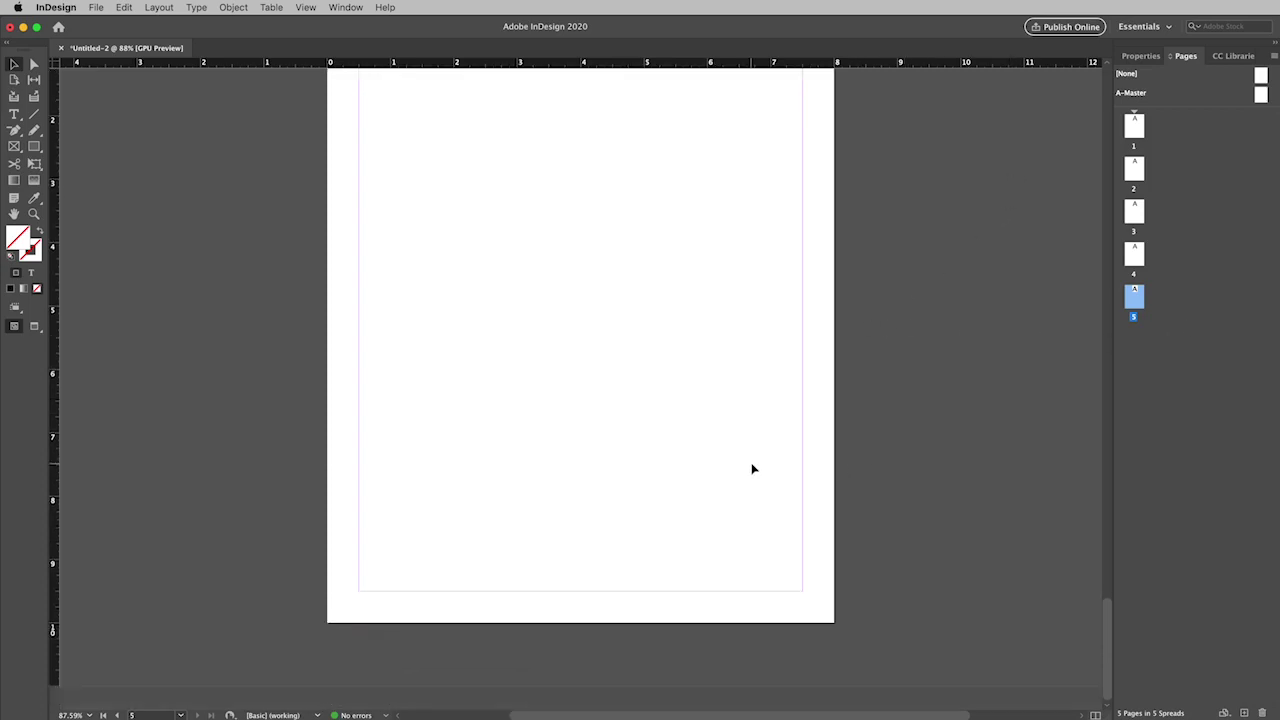
scroll(753, 469, "up", 20)
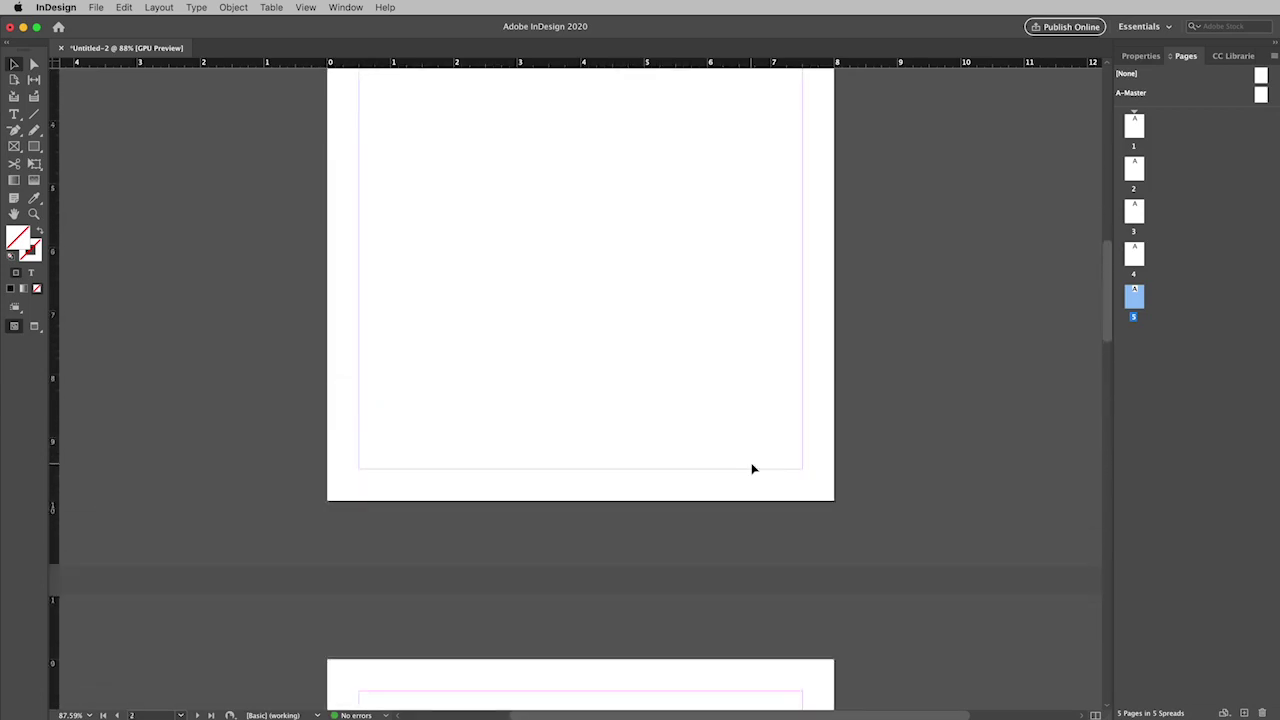
scroll(753, 469, "up", 15)
scroll(753, 469, "down", 20)
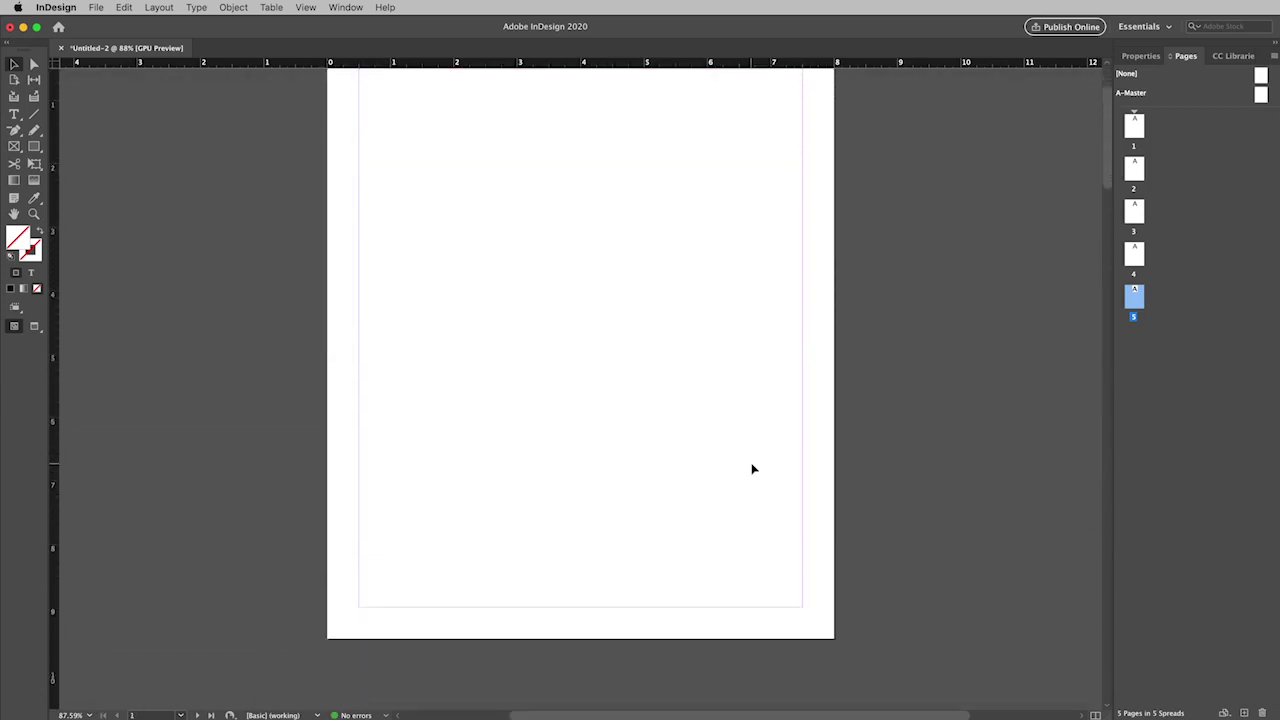
scroll(753, 469, "up", 20)
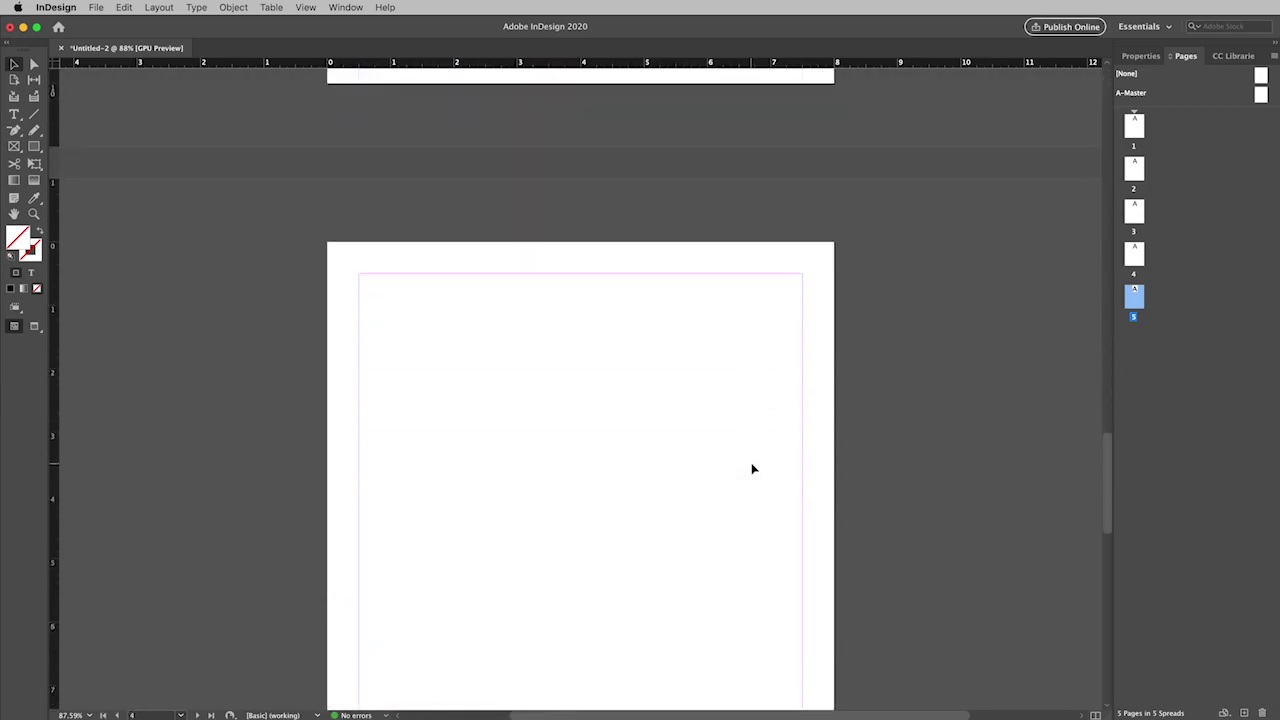
scroll(753, 469, "down", 3)
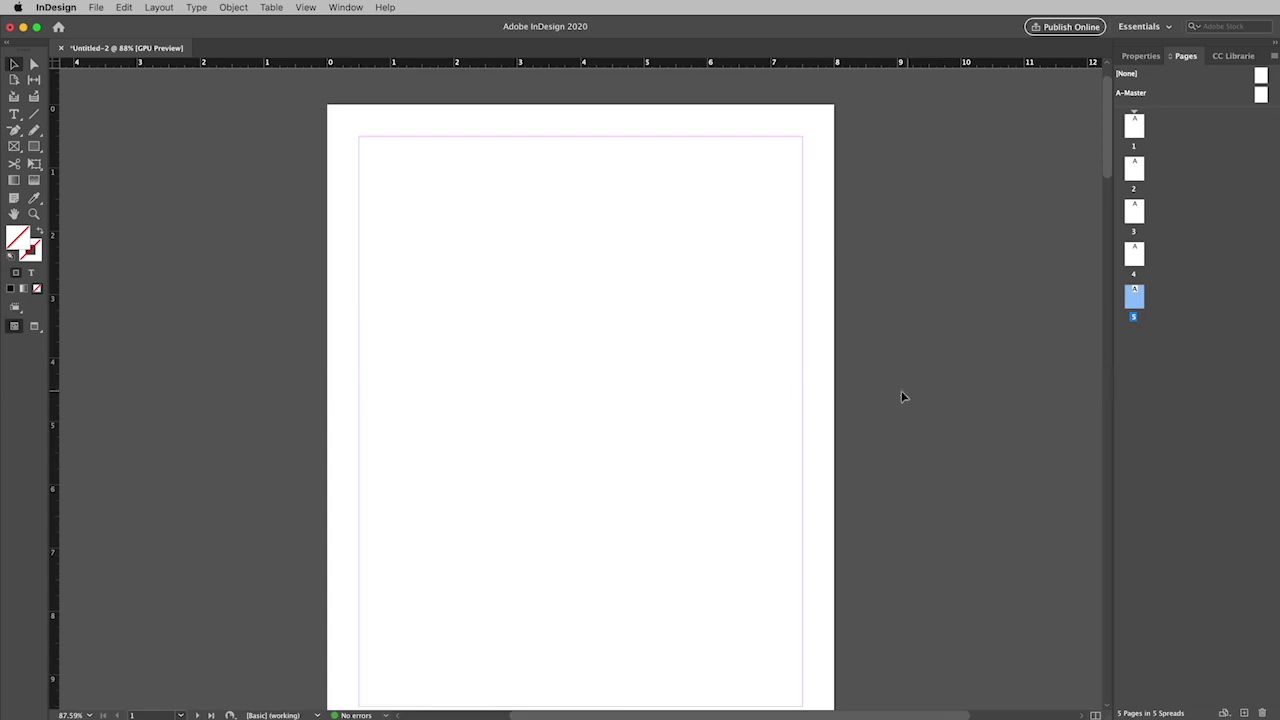
scroll(791, 388, "down", 12)
scroll(791, 388, "down", 8)
scroll(791, 388, "up", 10)
scroll(791, 388, "up", 2)
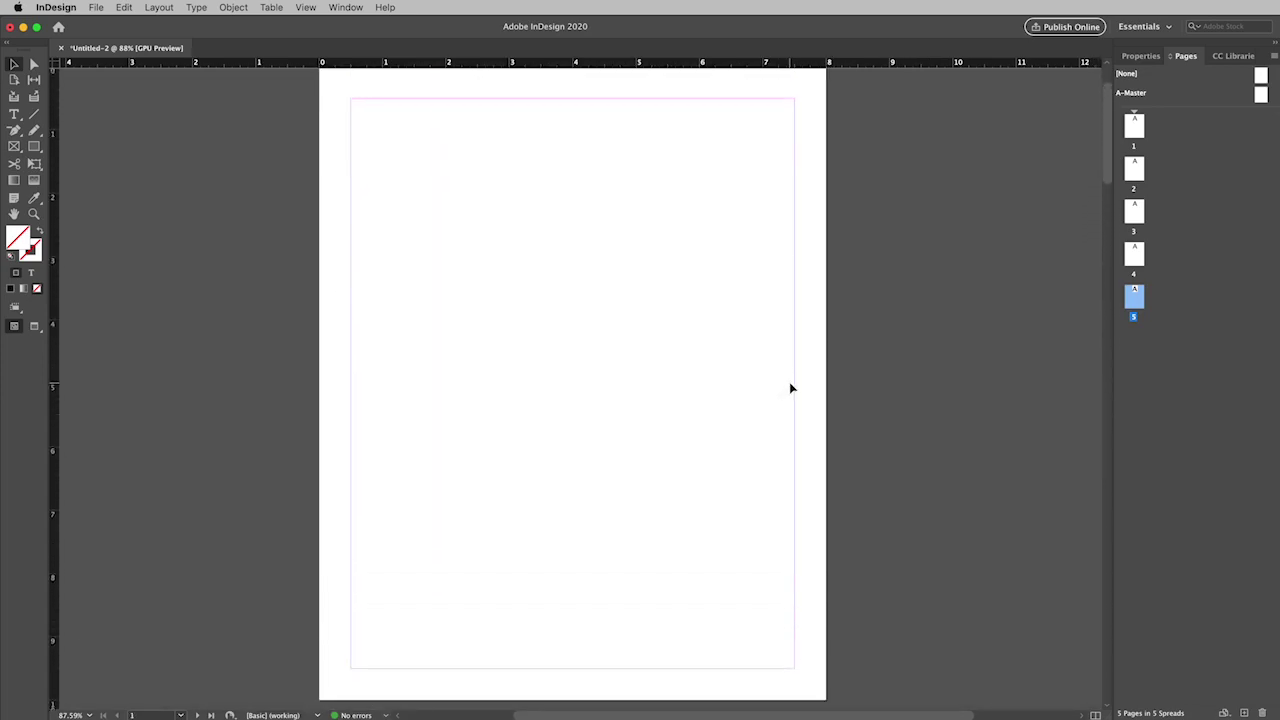
- Go to the A-Master page and set its top margin to 1 in and bottom margin to 0.85 in
left_click(1141, 56)
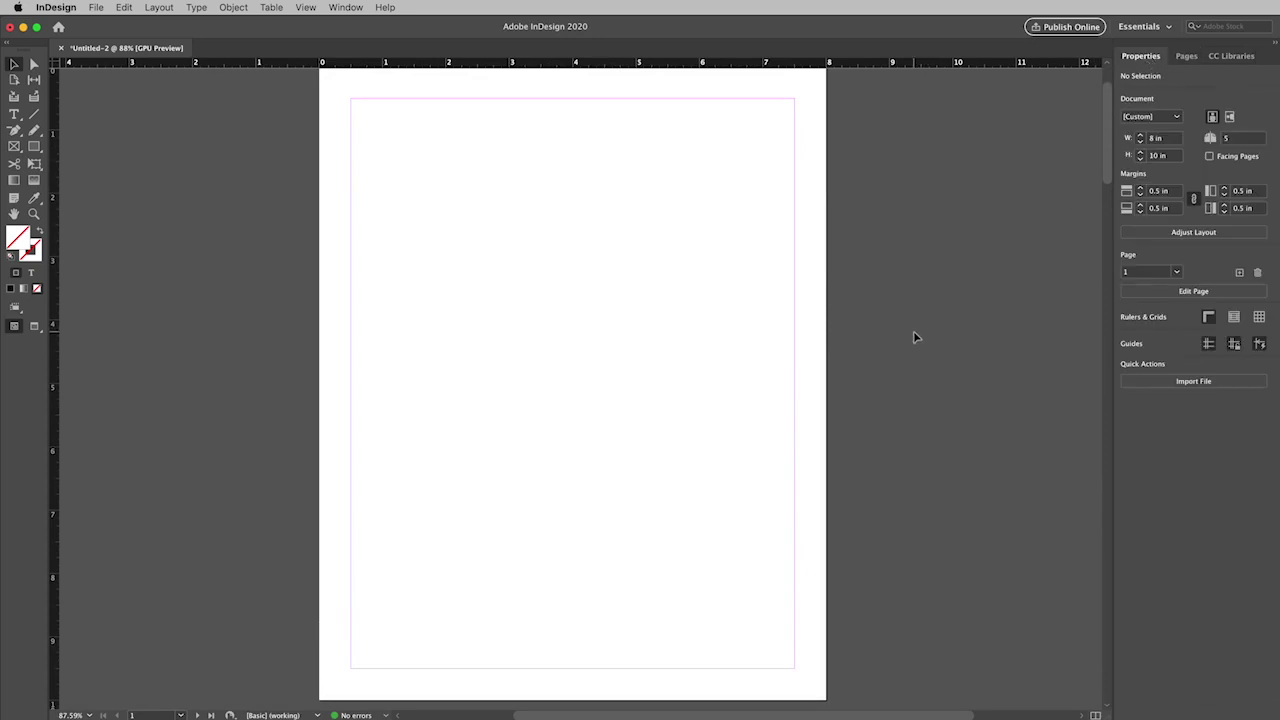
left_click(1178, 273)
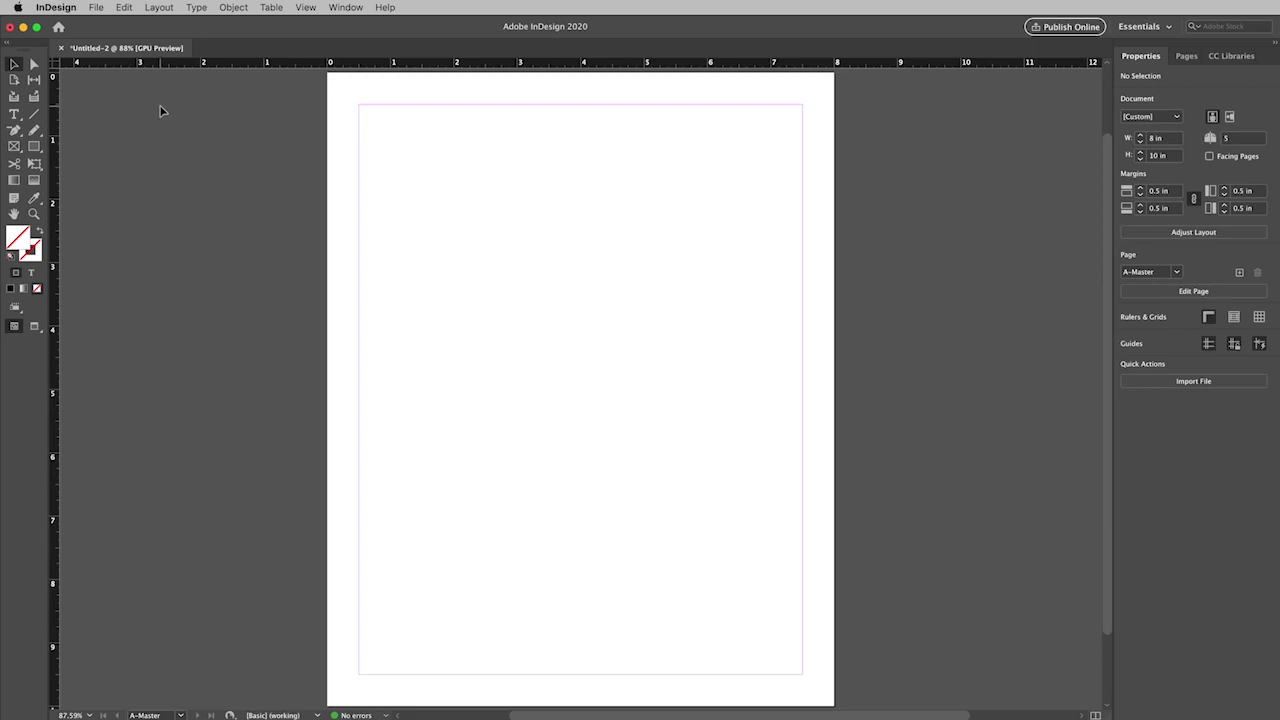
left_click(165, 10)
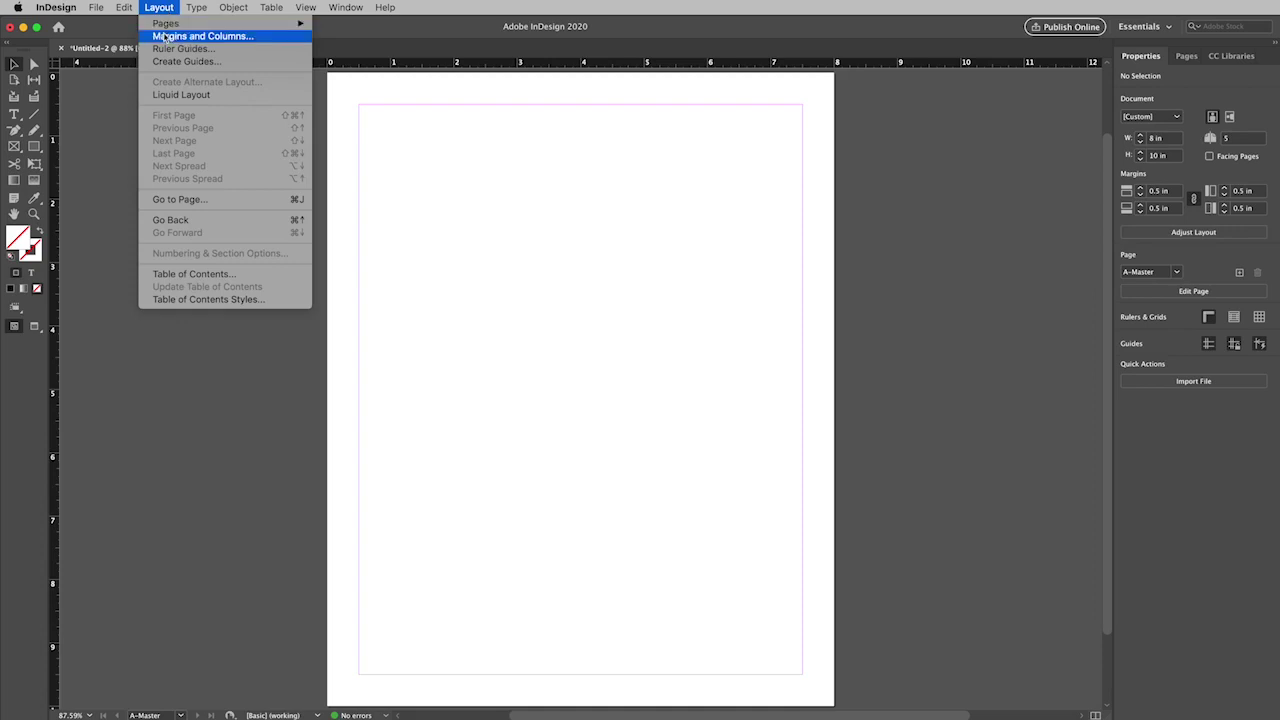
left_click(165, 37)
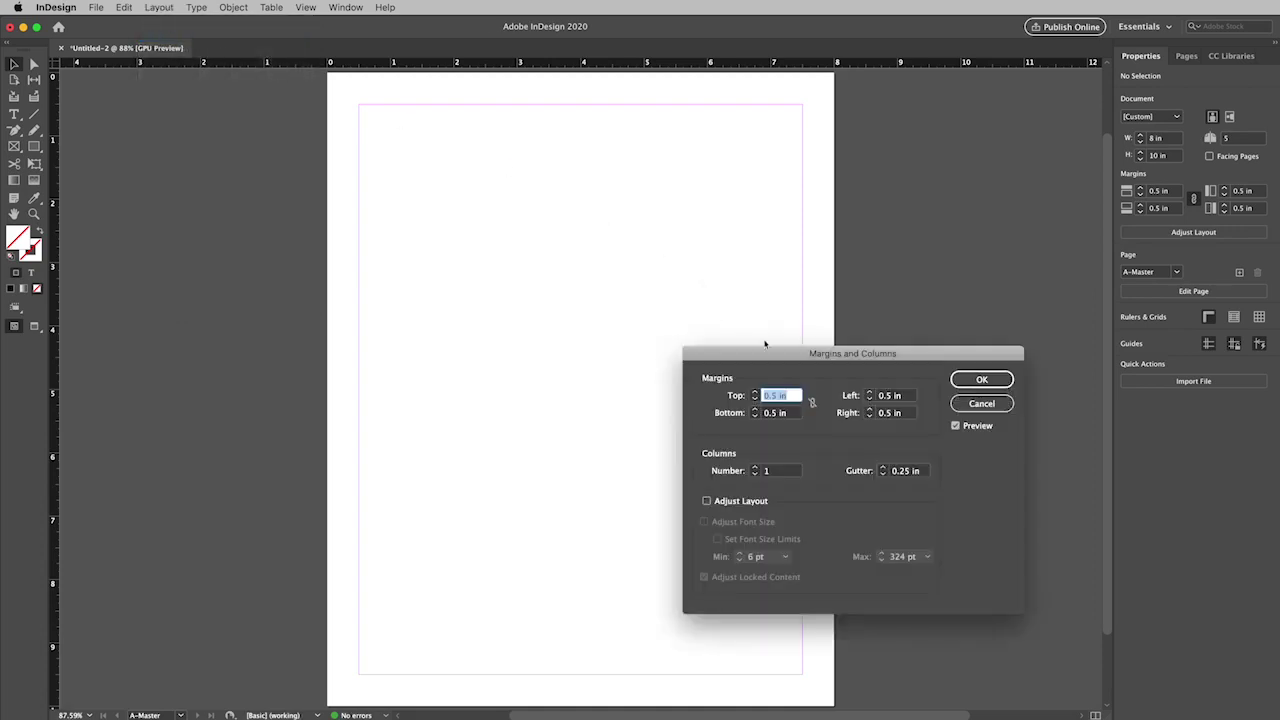
left_click_drag(768, 357, 664, 205)
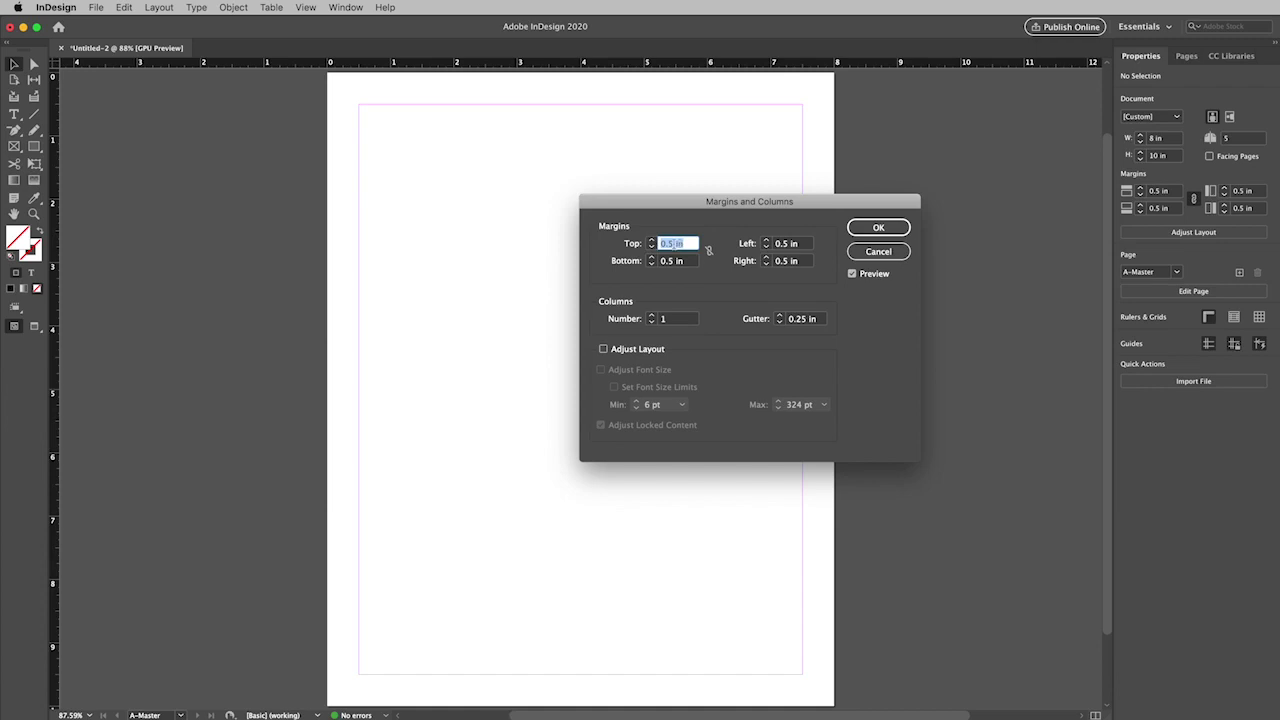
type("1")
key("Tab")
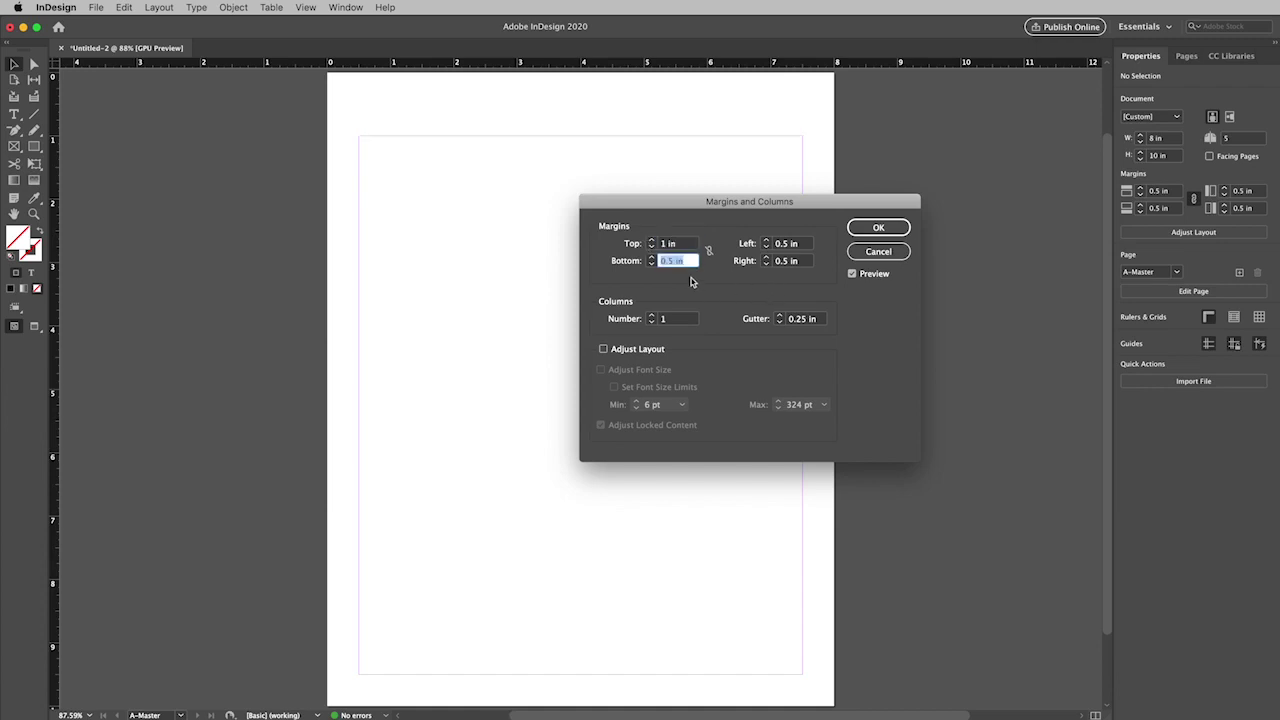
key("Right")
type("8")
key("Tab")
- Set the A-Master page's left and right margins to 1.1 in and apply the margin settings
type("1.1")
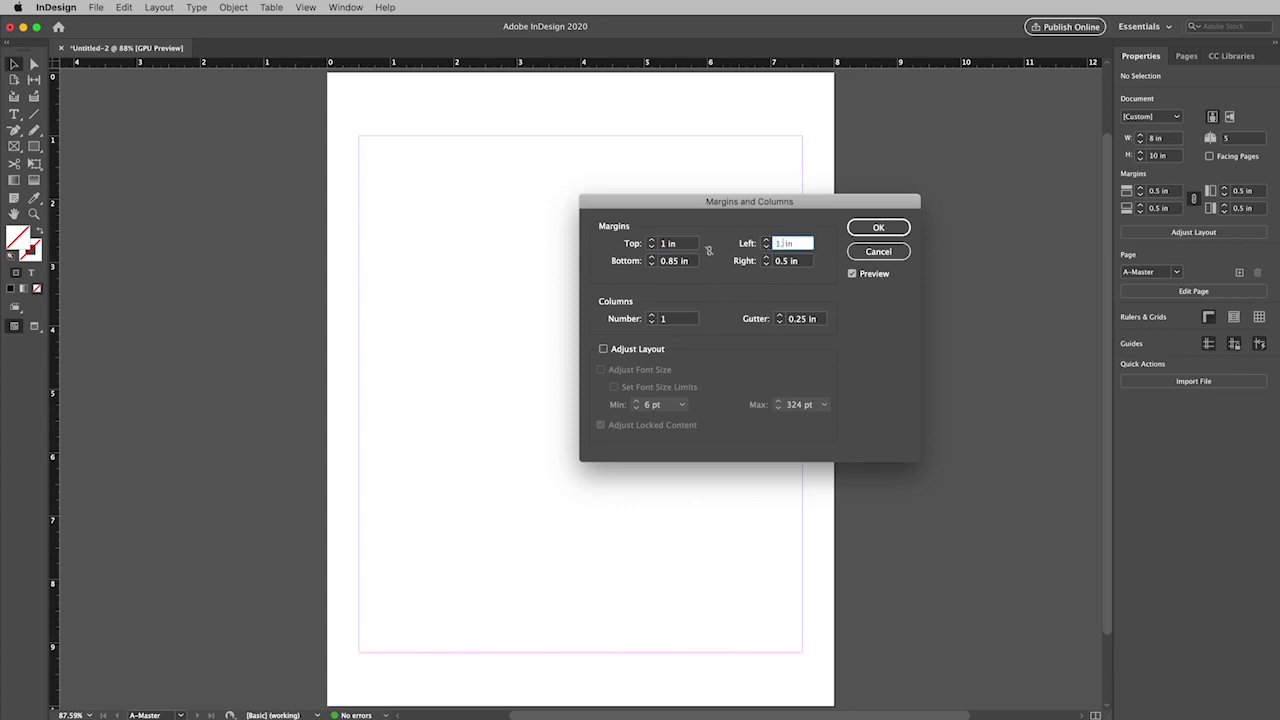
key("Tab")
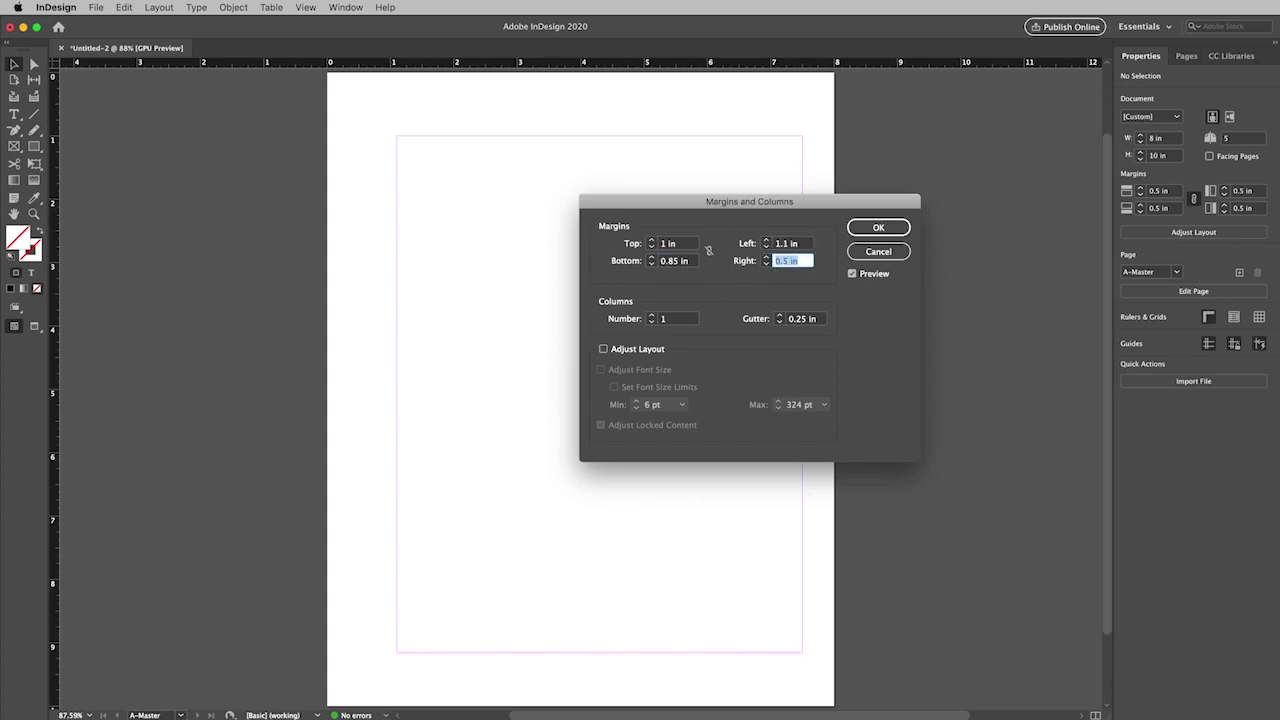
left_click(789, 262)
left_click_drag(789, 262, 754, 262)
type("1.1")
key("Tab")
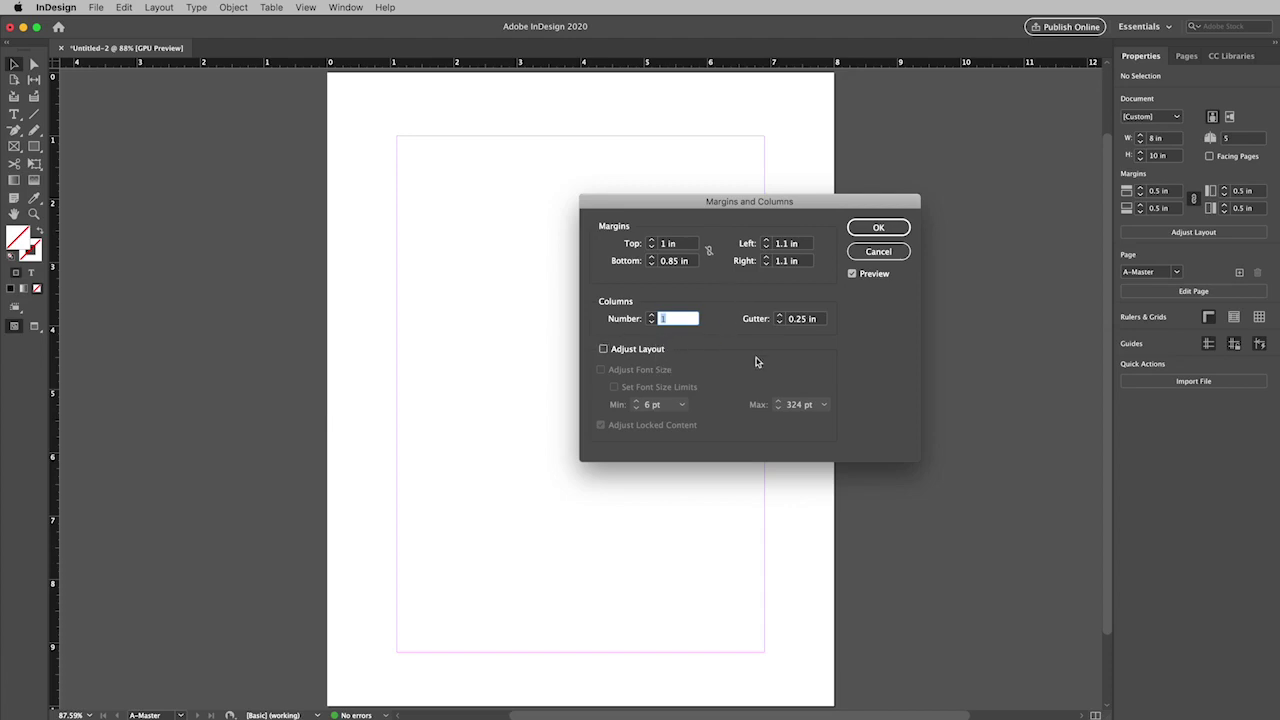
left_click(893, 230)
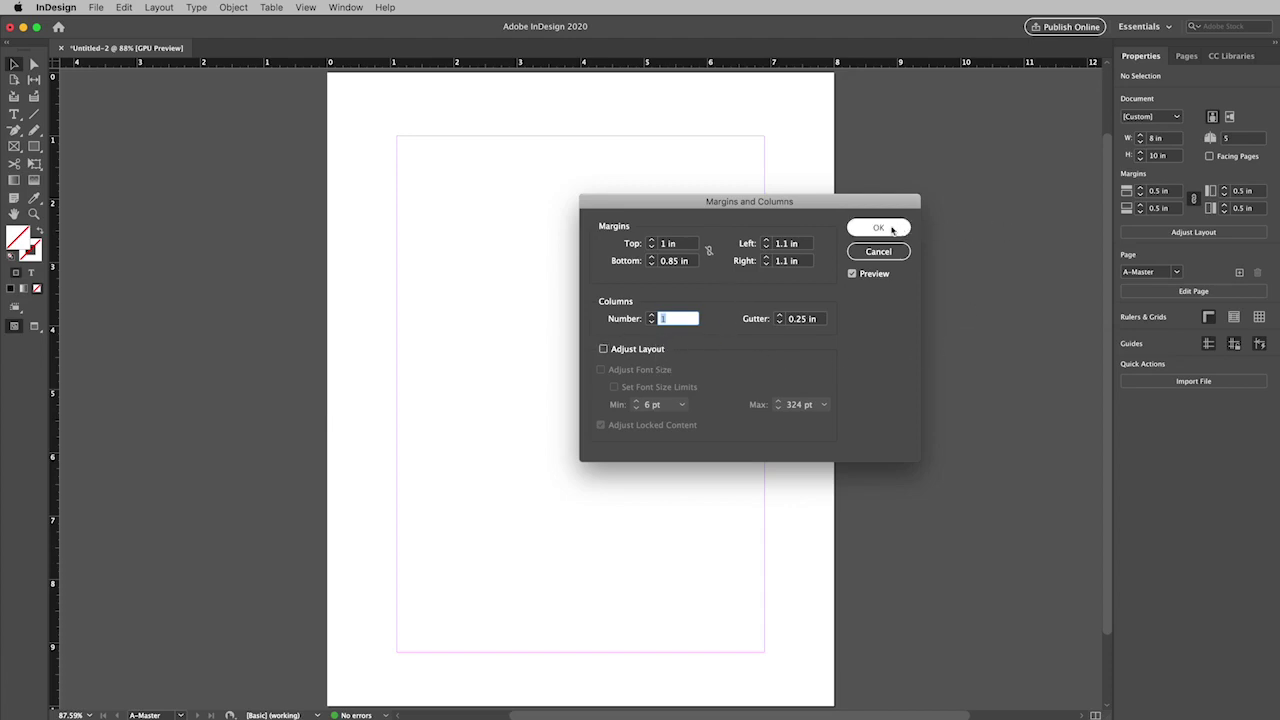
left_click(891, 229)
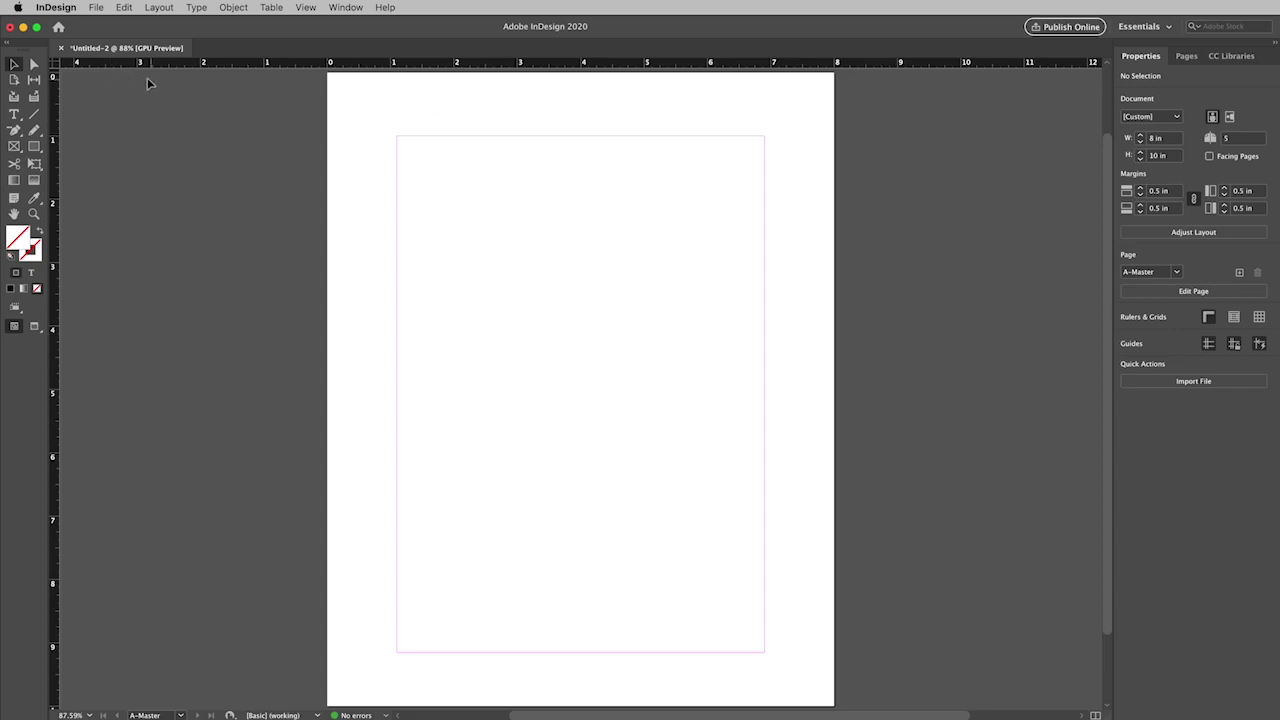
- Draw a full-width rectangle along the top edge of the A-Master page and set its height to 0.375 in
left_click(34, 148)
mouse_move(329, 71)
left_mouse_down()
mouse_move(507, 103)
mouse_move(837, 110)
left_mouse_up()
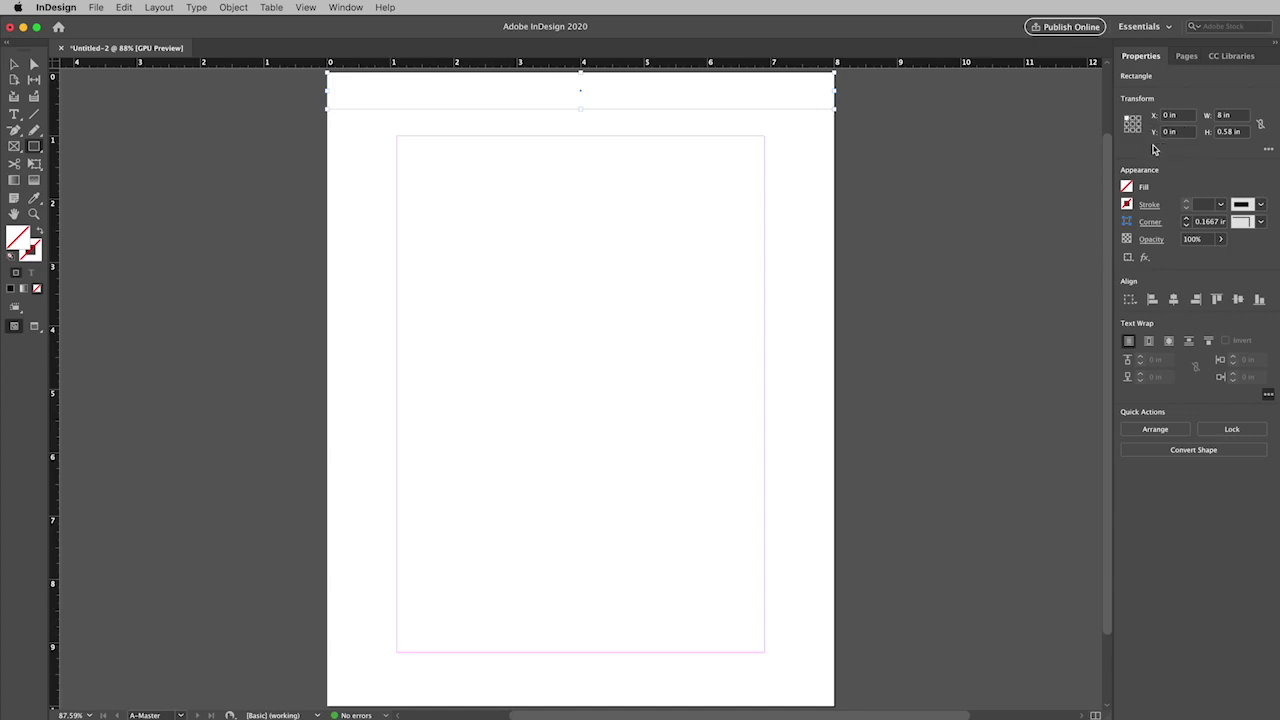
left_click(1231, 131)
type("0.375")
key("Return")
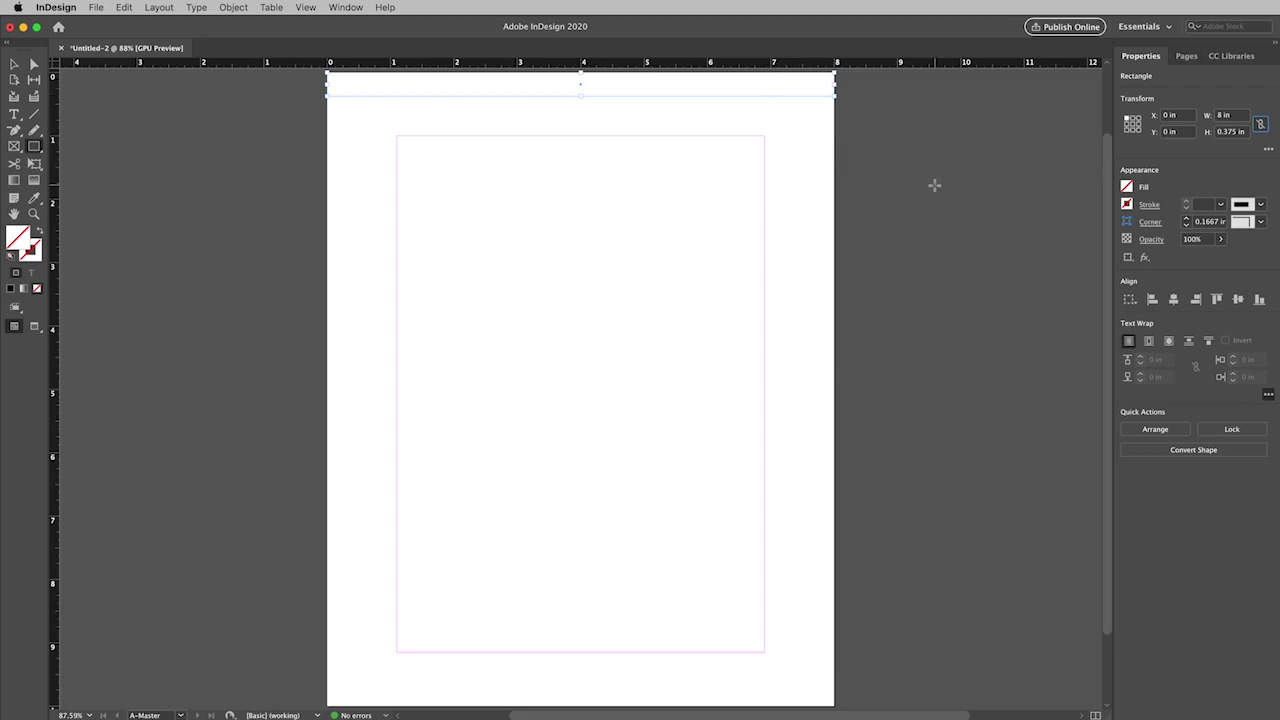
- Fill the rectangle at the top of the A-Master page with [Black] and deselect it
left_click(1126, 189)
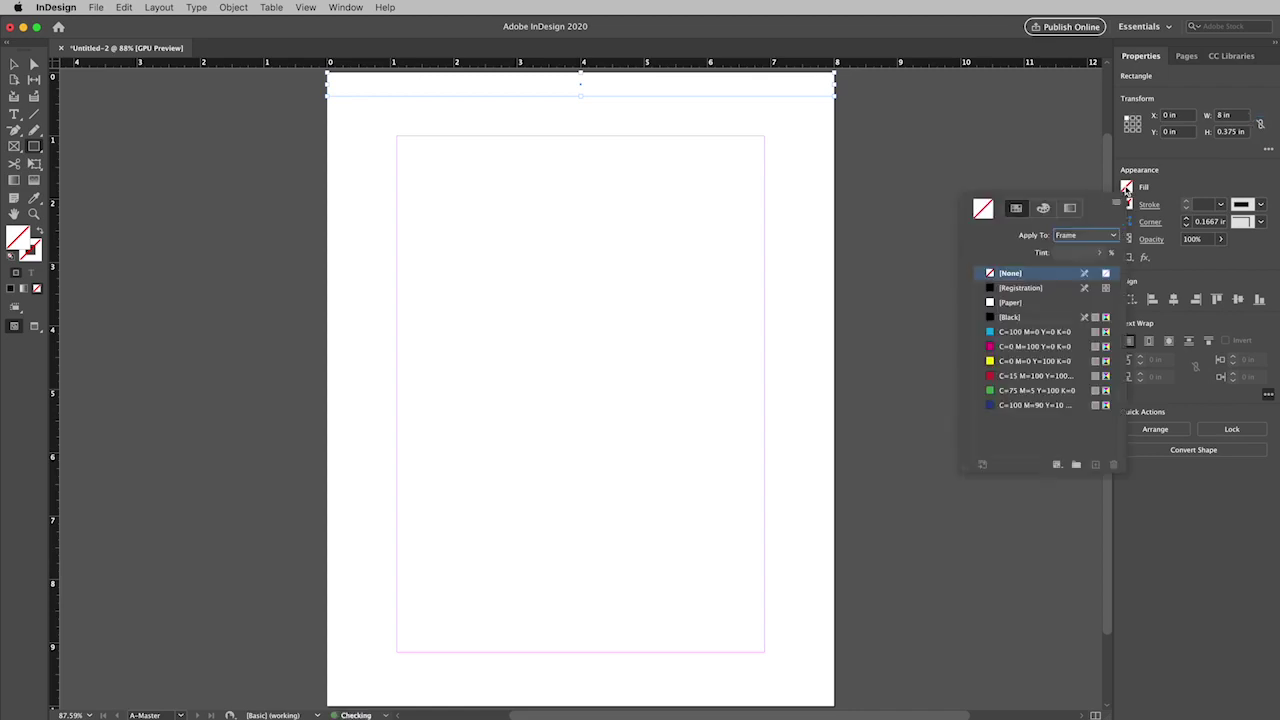
left_click(990, 318)
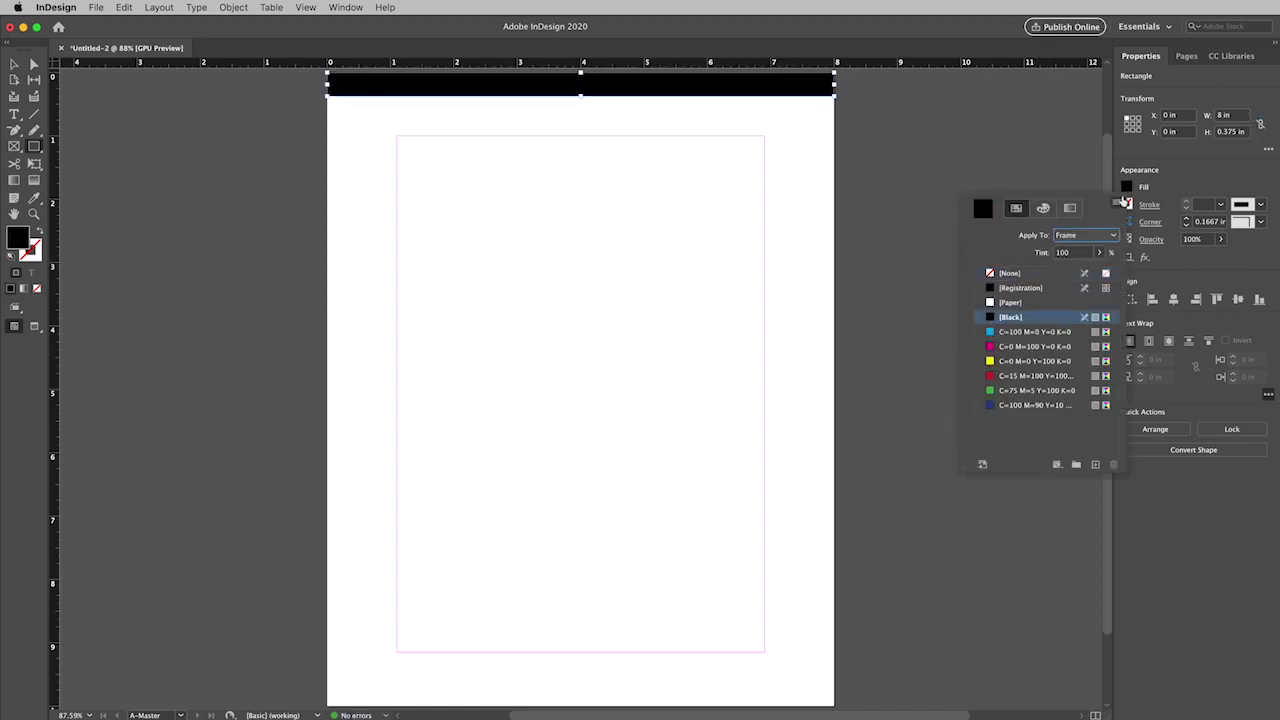
left_click(1125, 190)
left_click(18, 64)
left_click(870, 388)
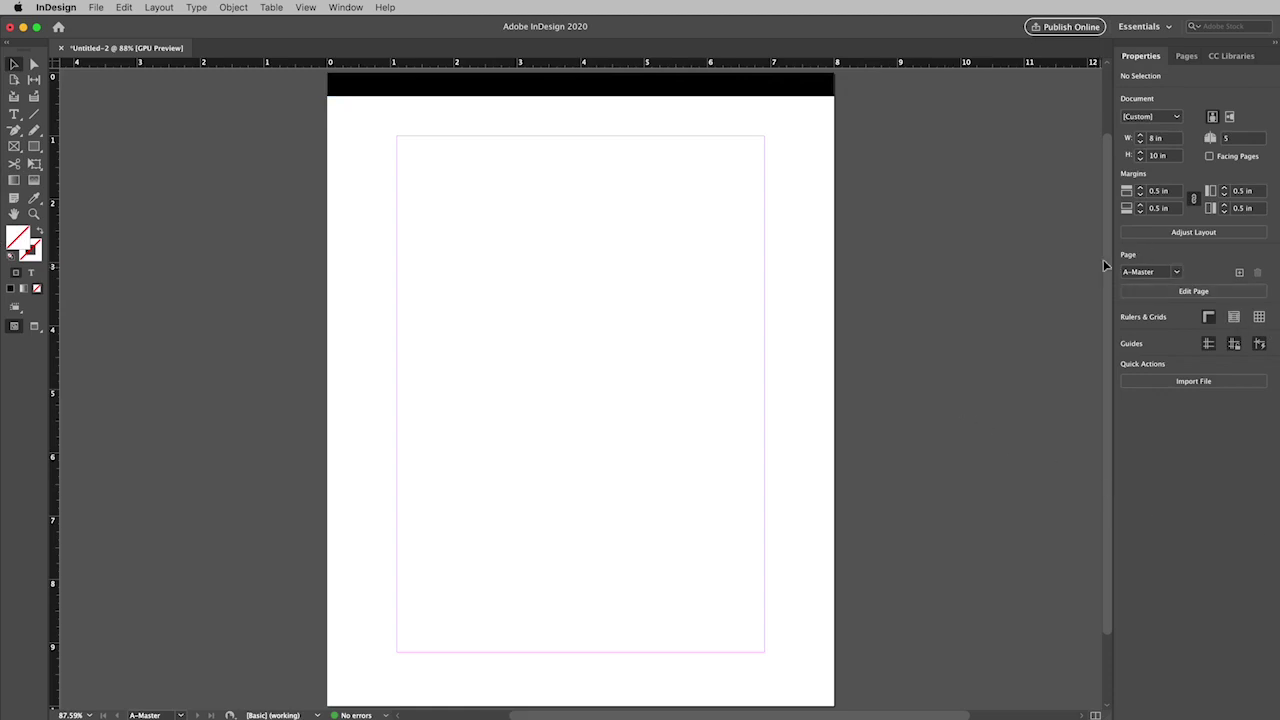
- Go to page 1 and look through the document pages to check the black bar inherited from the A-Master
left_click(1177, 272)
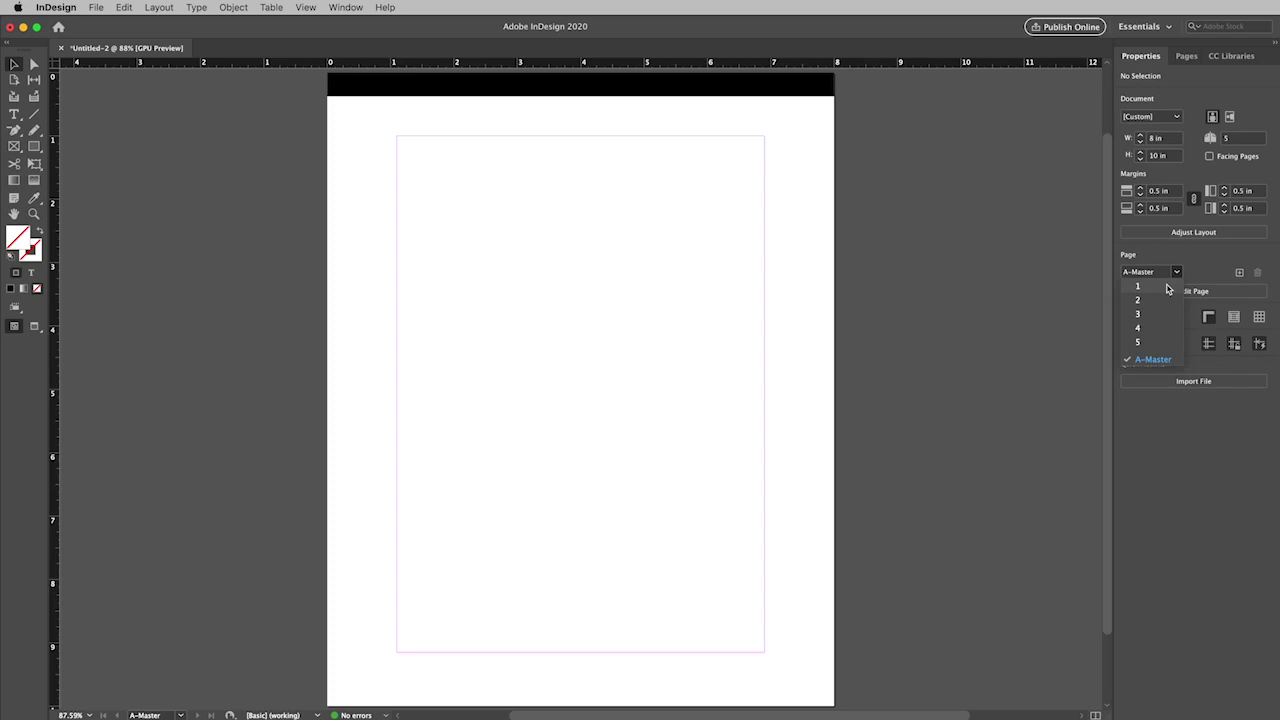
left_click(1167, 288)
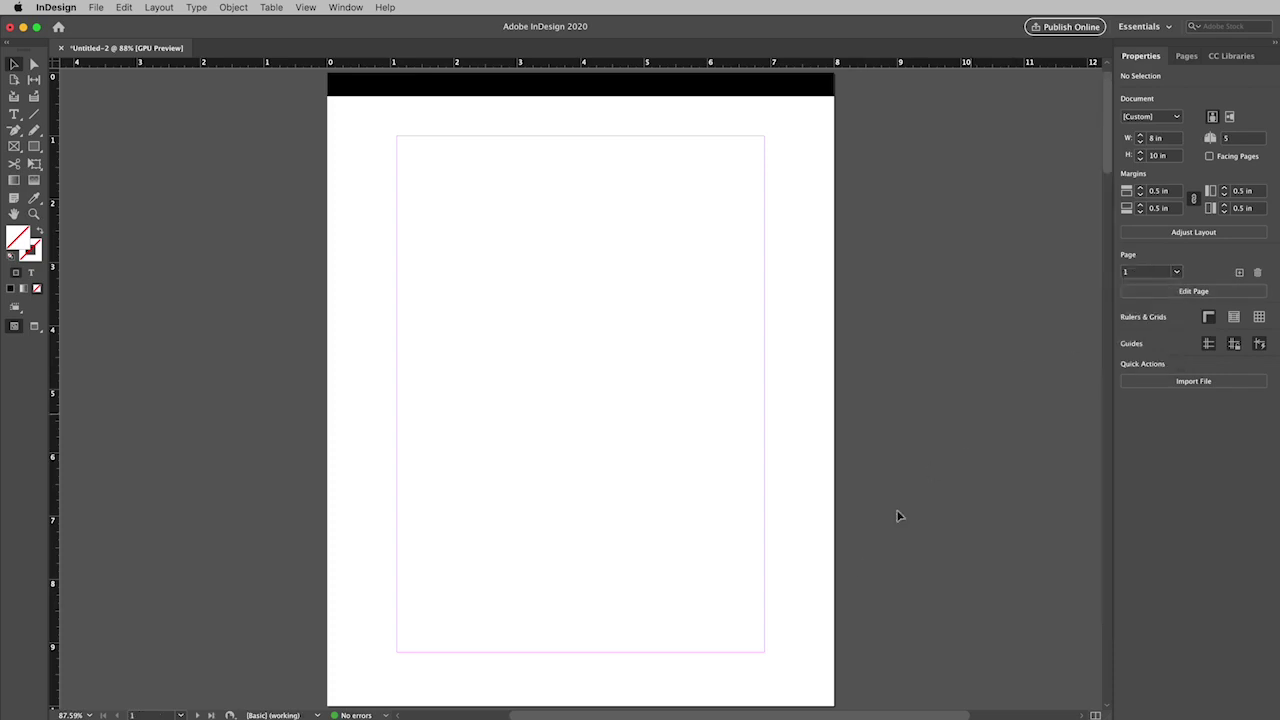
scroll(859, 568, "down", 10)
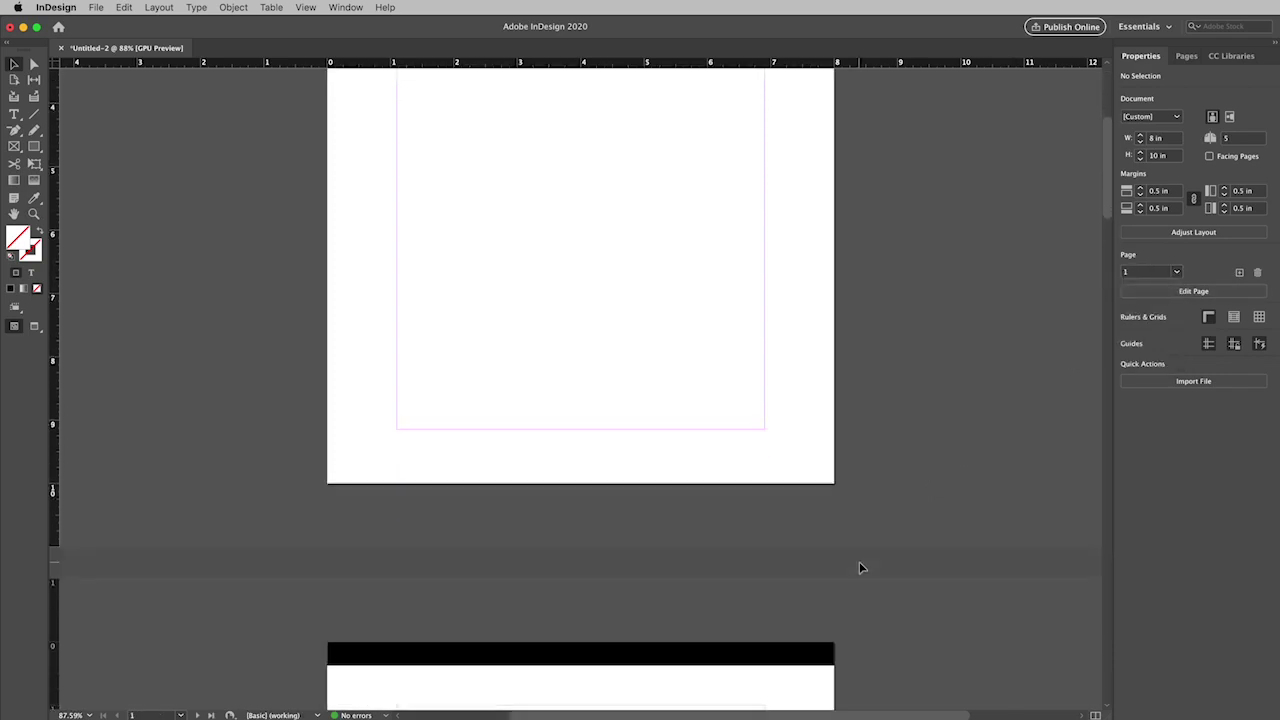
scroll(859, 568, "down", 15)
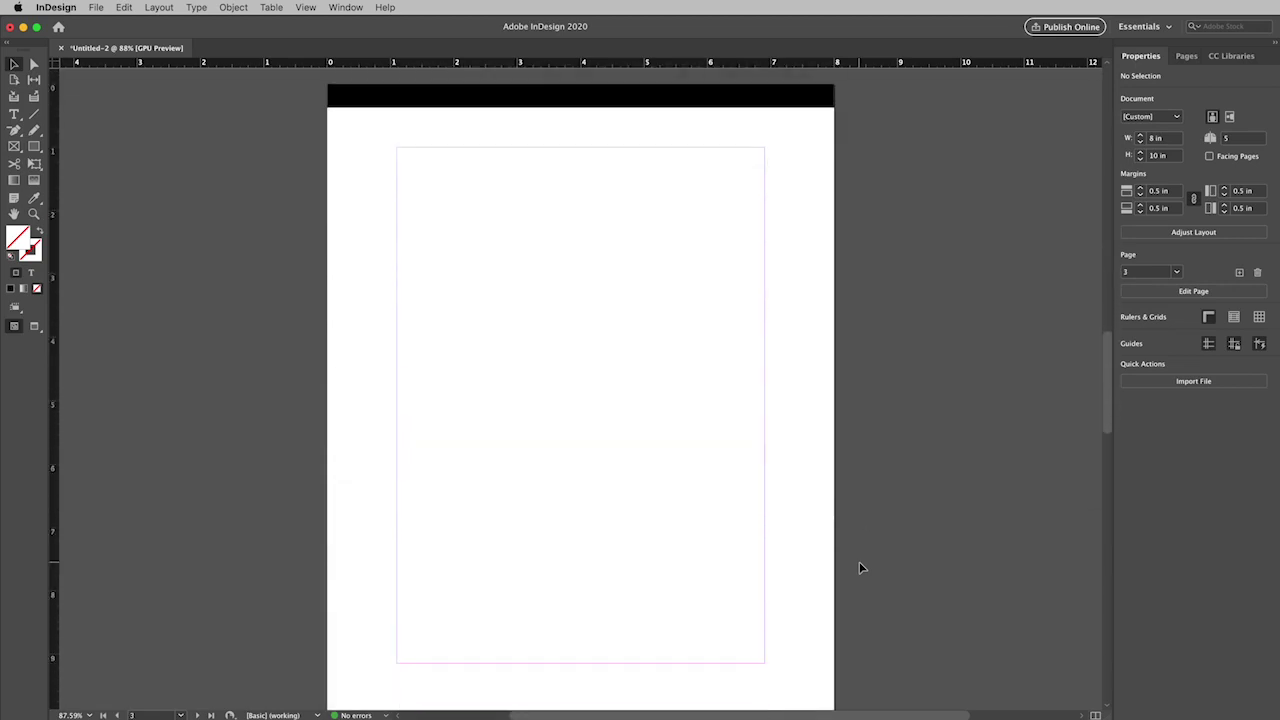
scroll(859, 568, "up", 20)
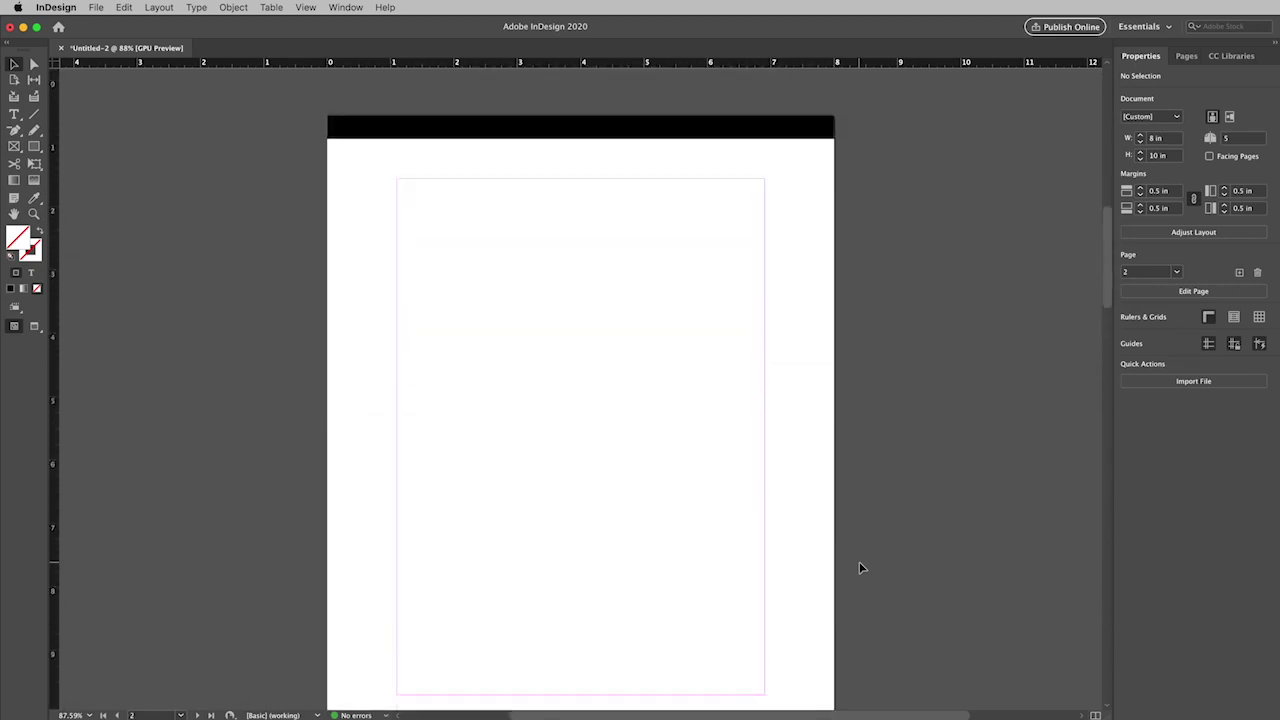
scroll(859, 568, "up", 3)
scroll(859, 568, "down", 3)
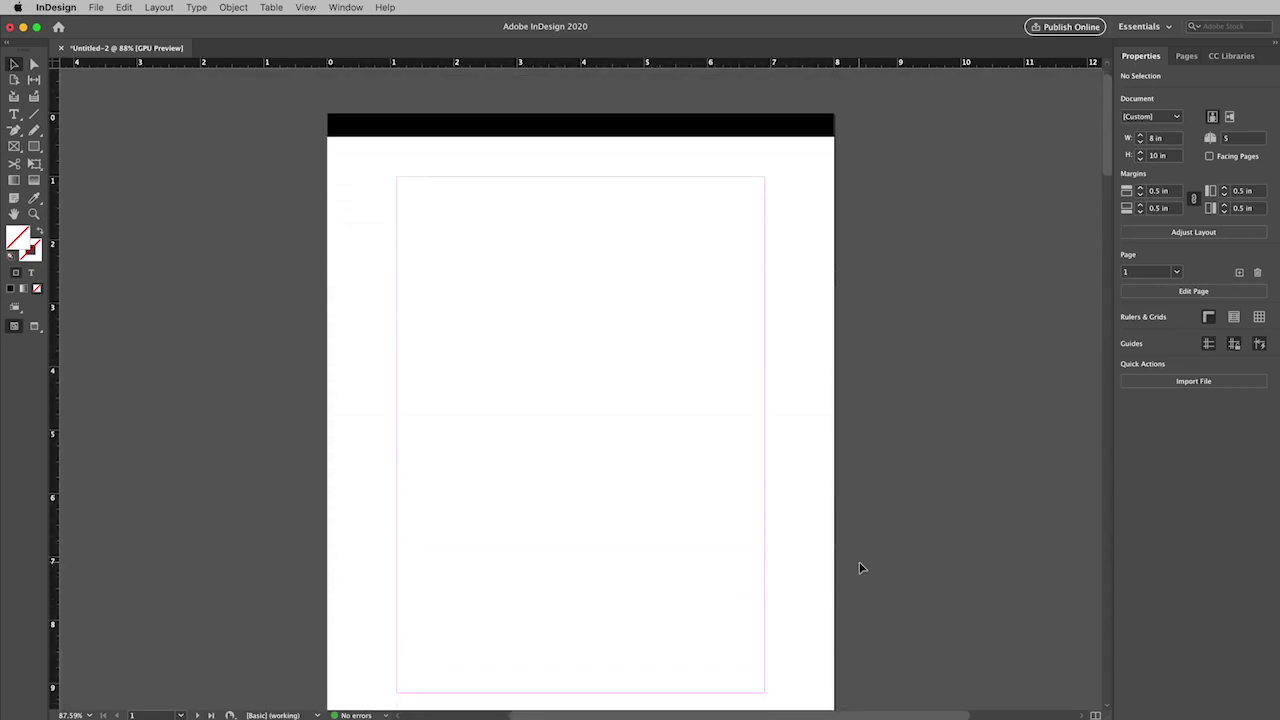
scroll(859, 568, "down", 1)
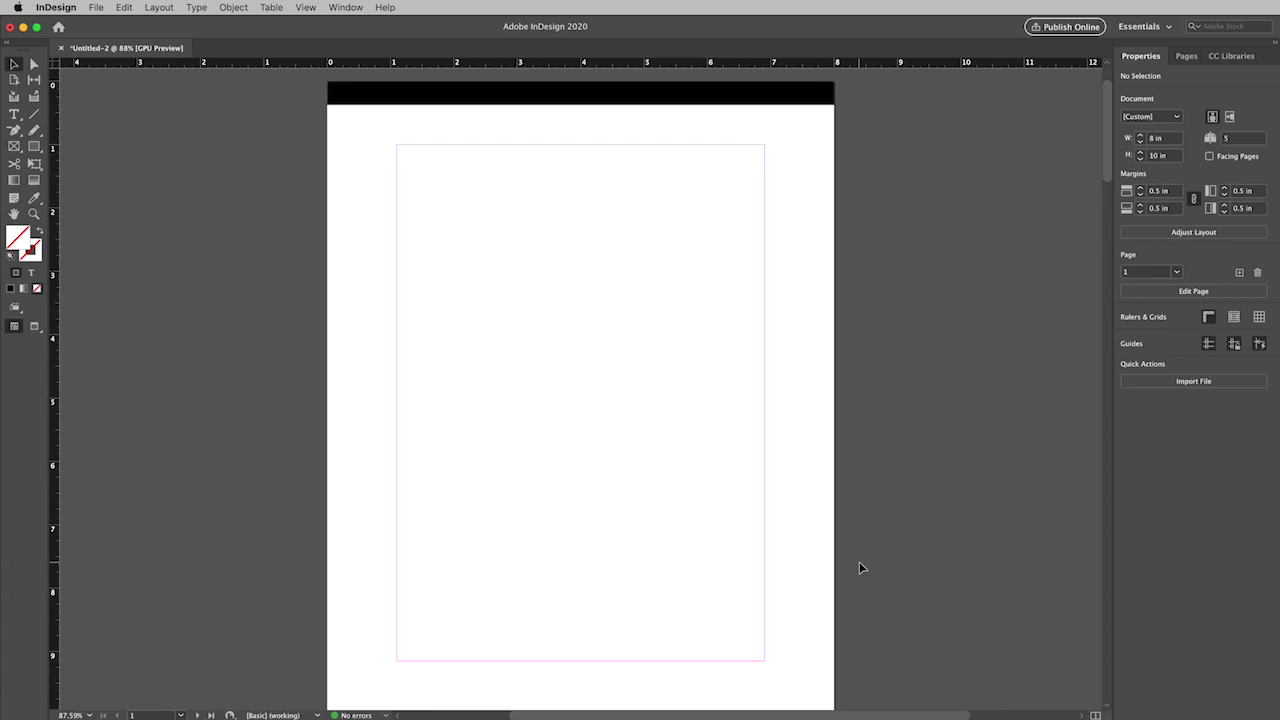
scroll(859, 568, "up", 3)
scroll(859, 568, "down", 3)
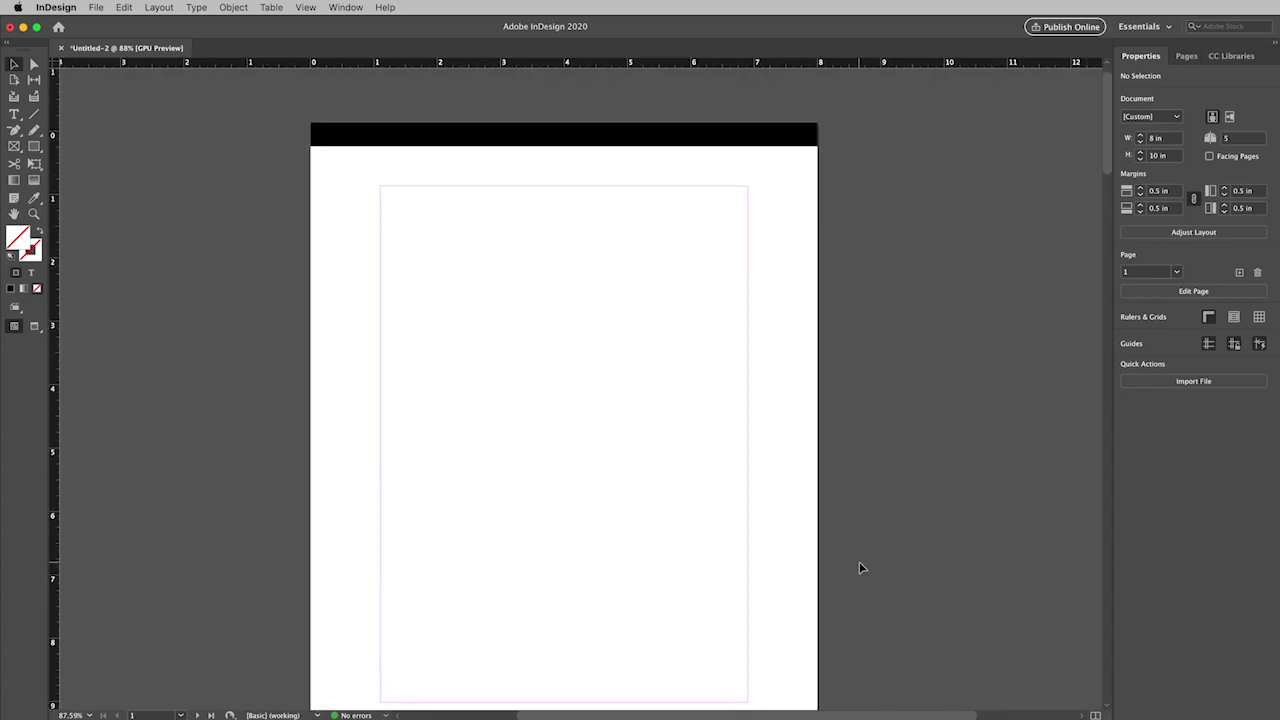
scroll(859, 568, "down", 1)
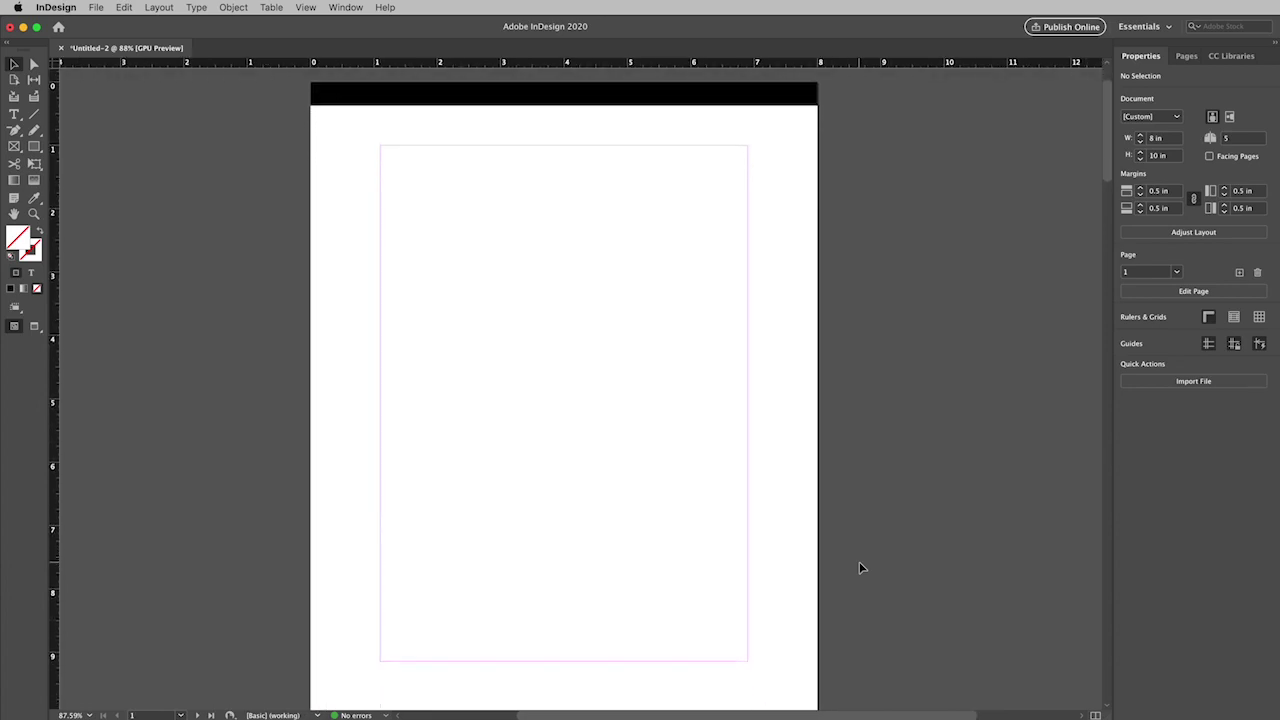
scroll(859, 568, "left", 1)
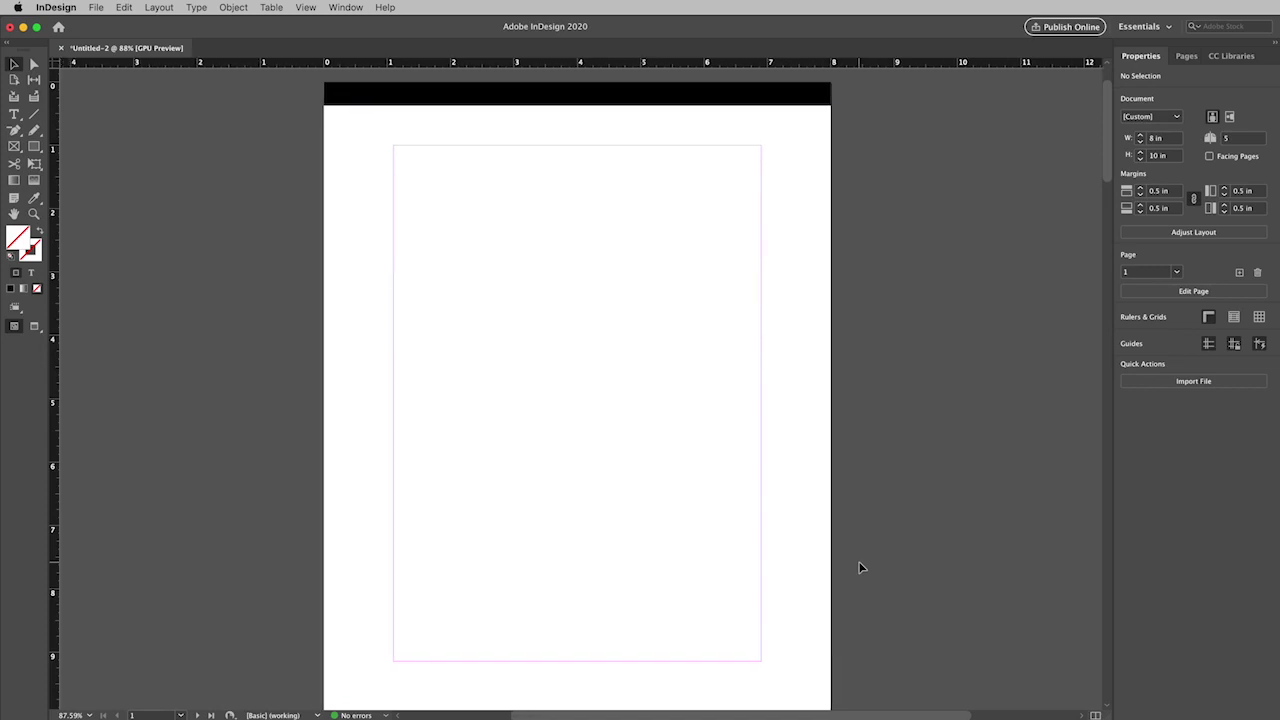
scroll(866, 548, "down", 2)
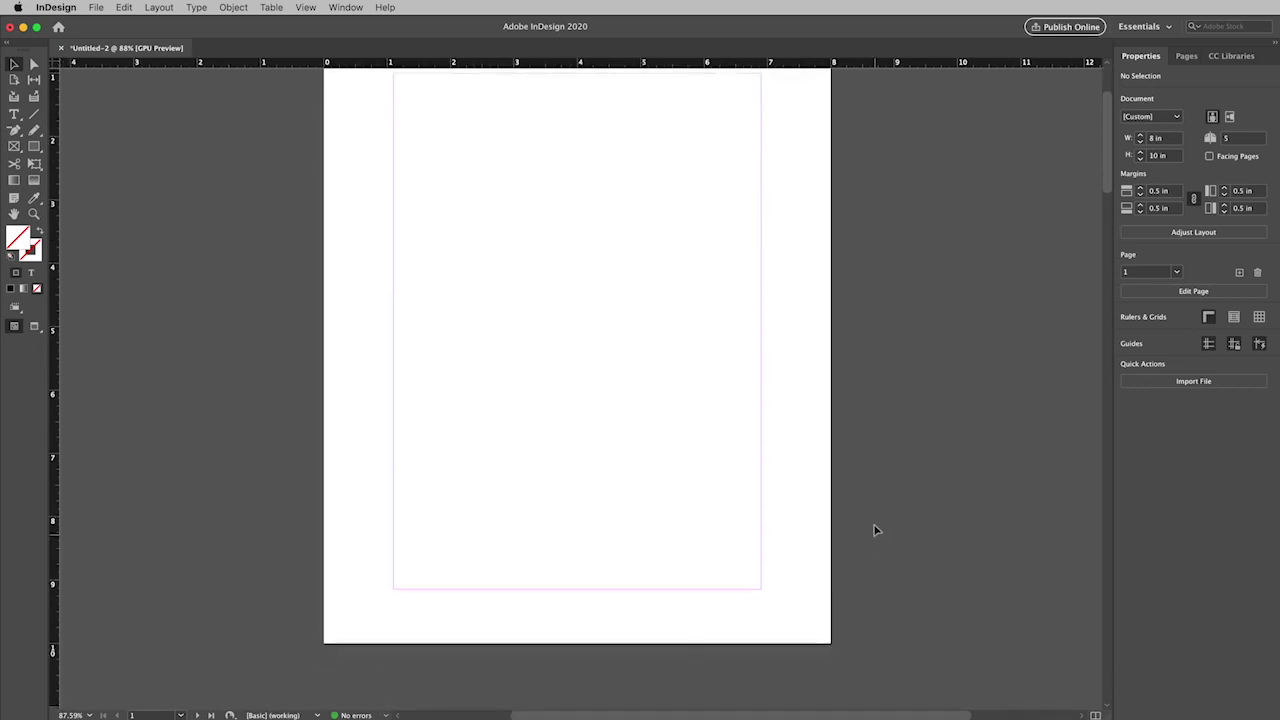
- Override the inherited black bar at the top of page 1 and delete it from that page
scroll(874, 529, "up", 4)
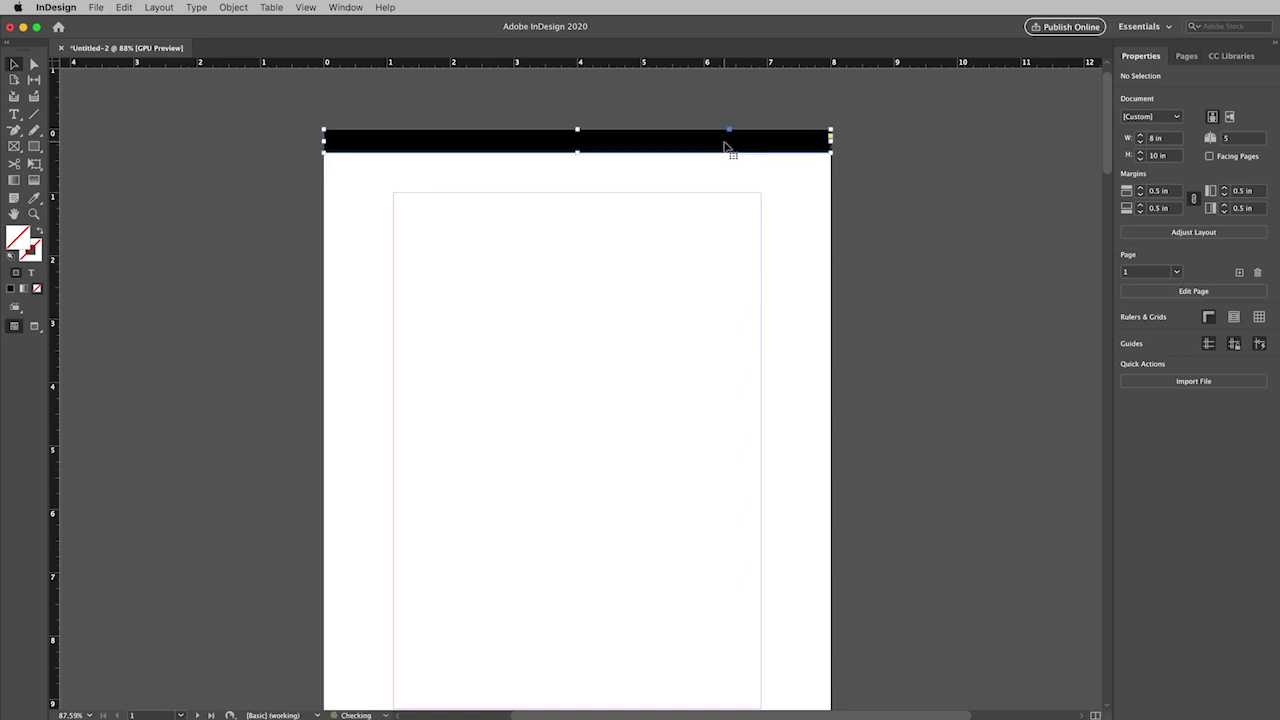
key("super+a")
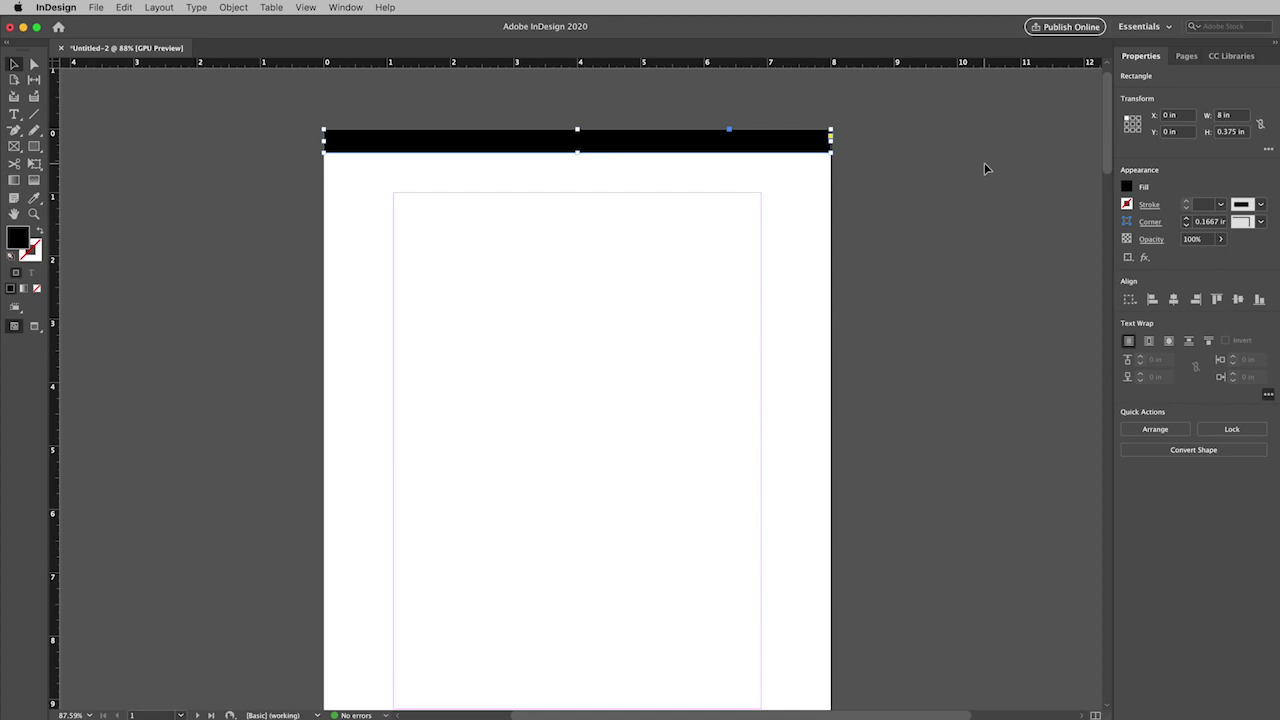
key("Delete")
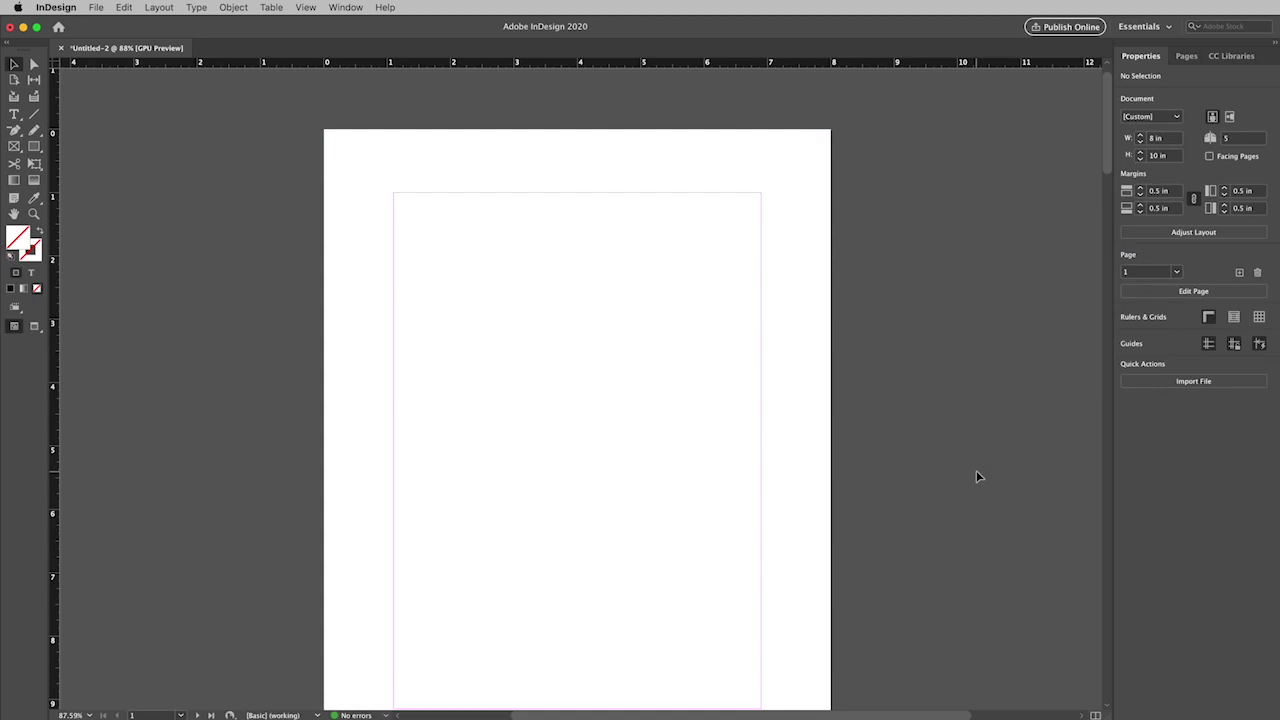
- Look through pages 1 to 3 to compare where the black bar appears, and return to page 1
scroll(932, 510, "down", 5)
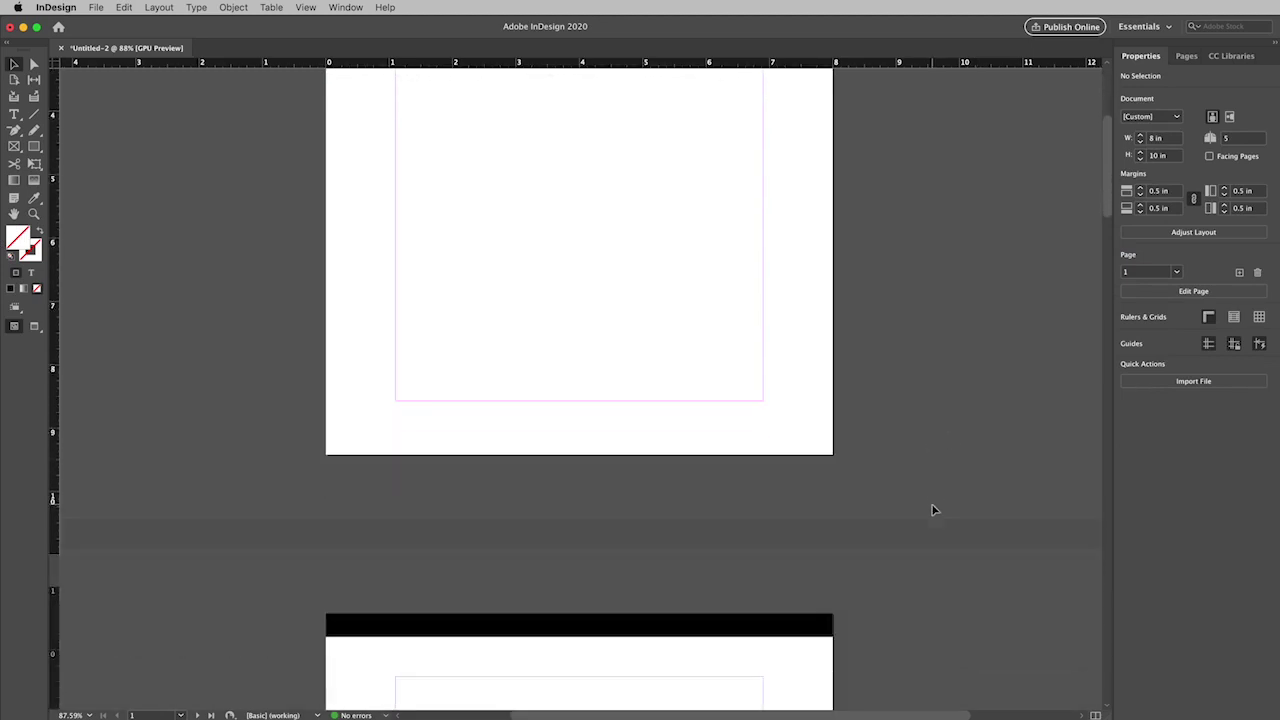
scroll(932, 510, "down", 8)
scroll(932, 510, "down", 10)
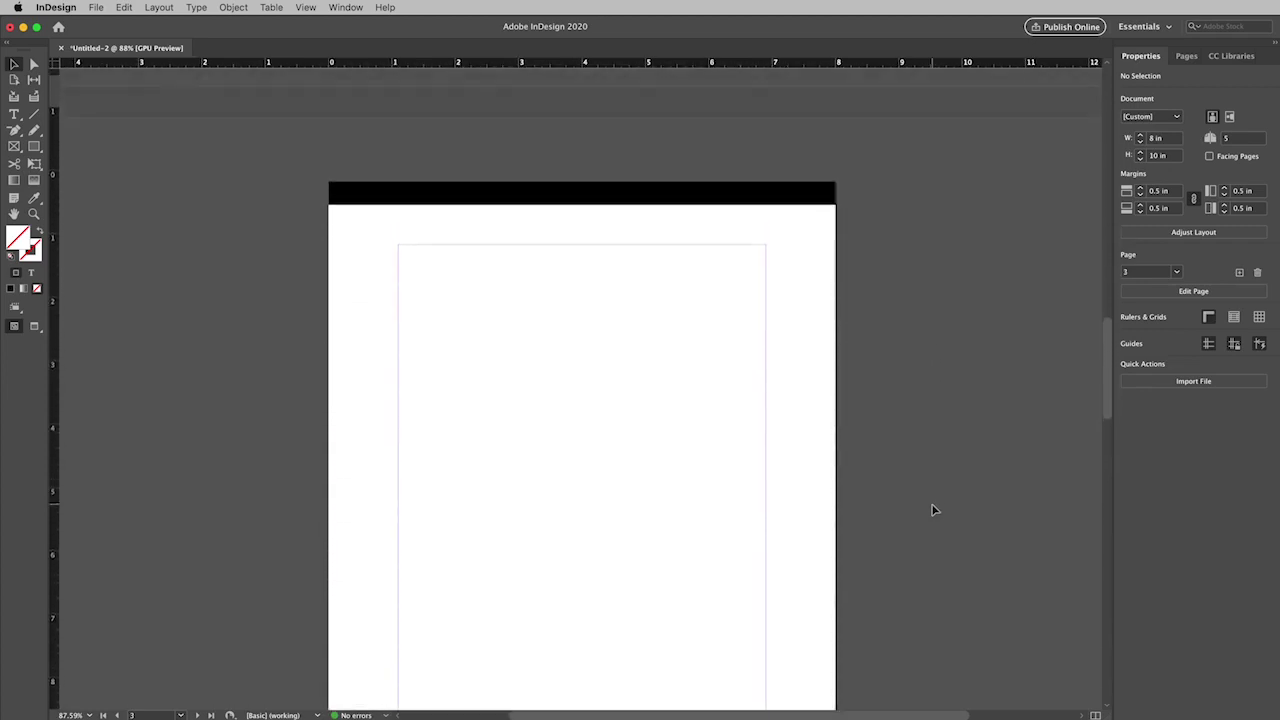
scroll(932, 510, "up", 20)
scroll(932, 510, "up", 4)
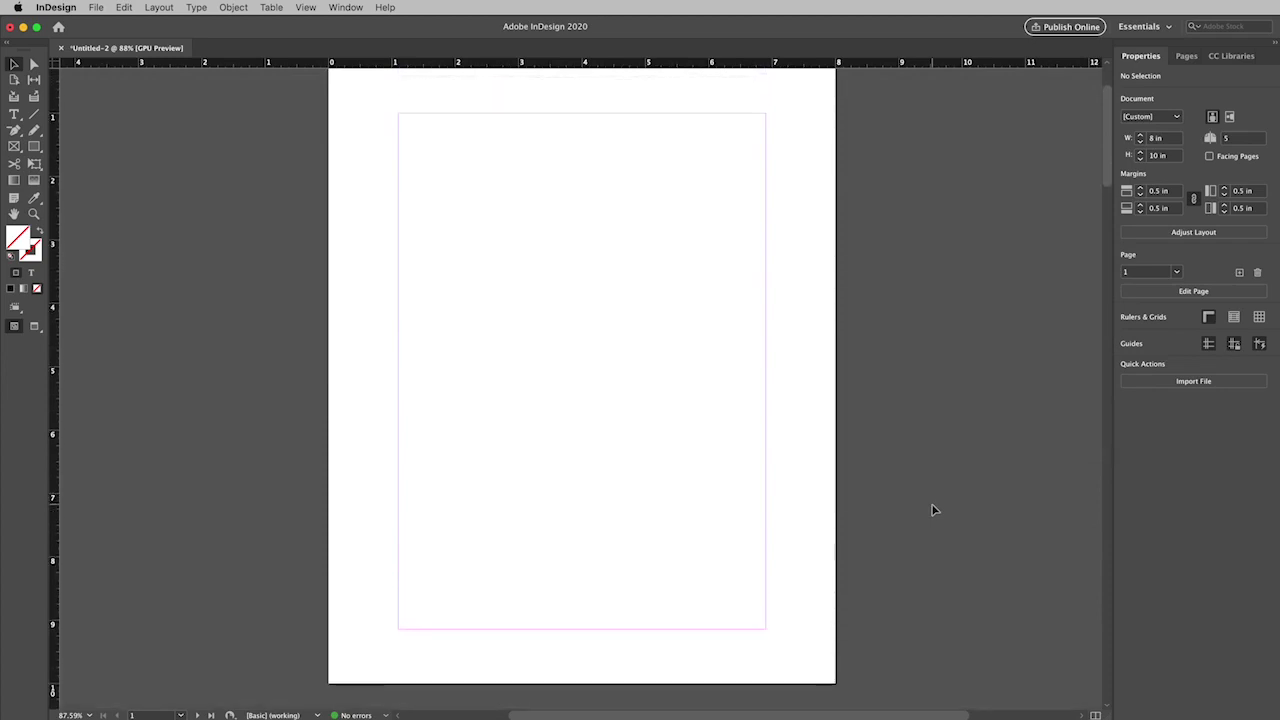
scroll(932, 510, "up", 1)
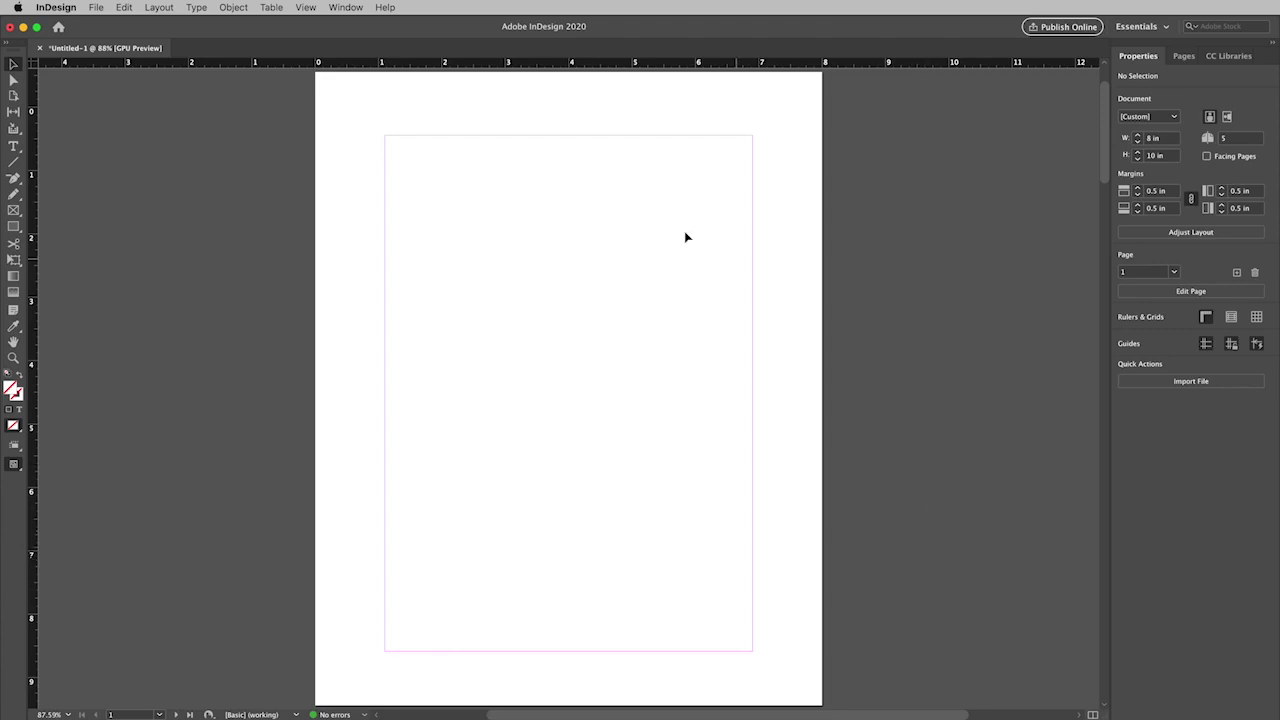
- Save the document as project3.indd in the project3 folder on the Desktop
left_click(94, 8)
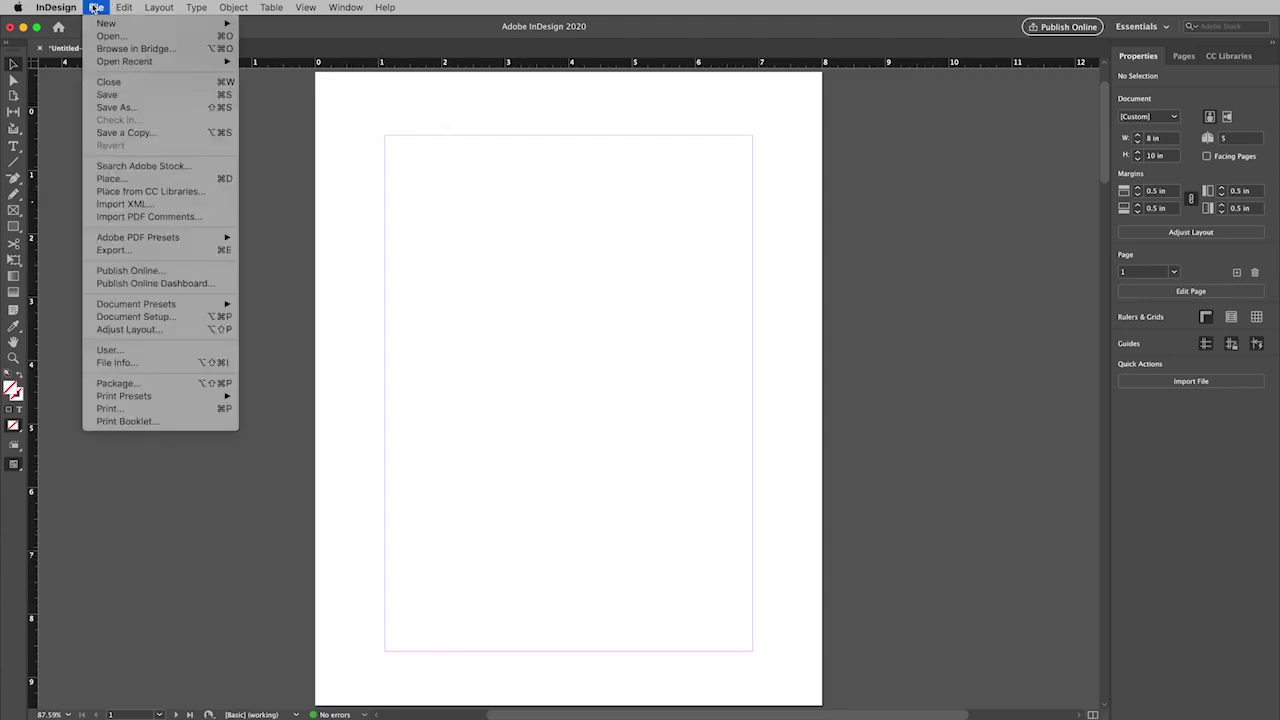
left_click(122, 94)
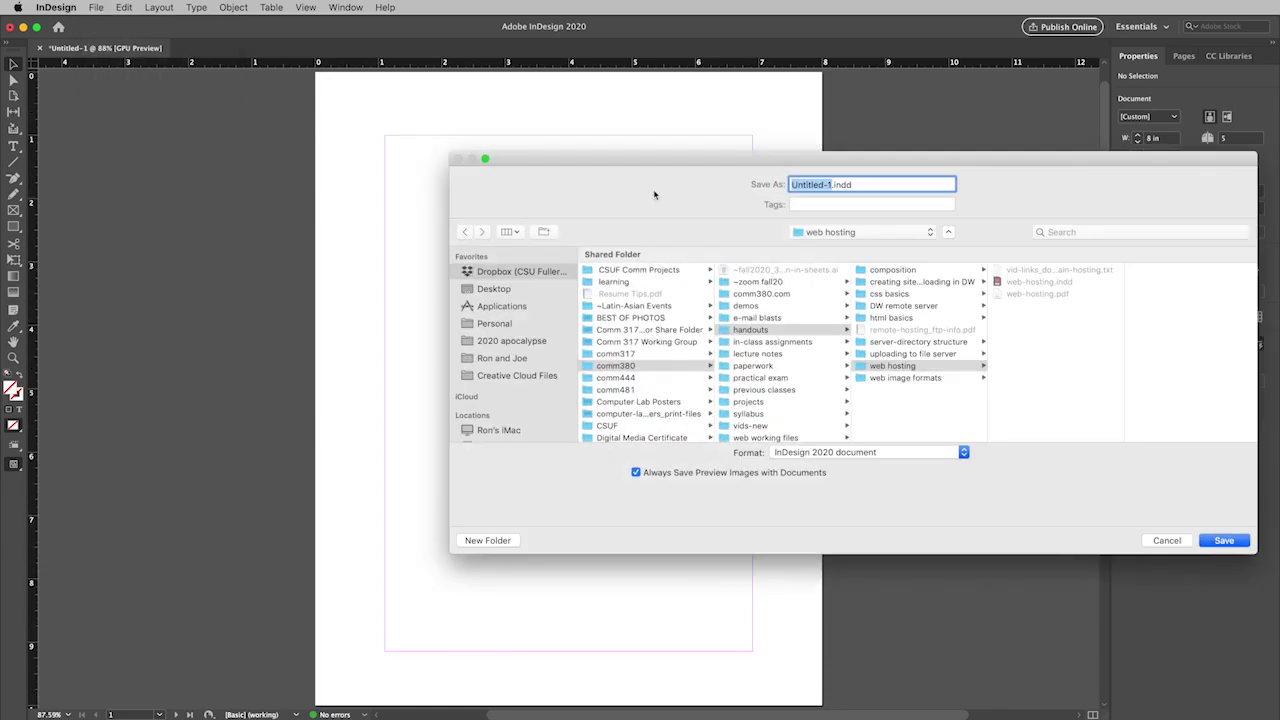
left_click_drag(660, 167, 413, 186)
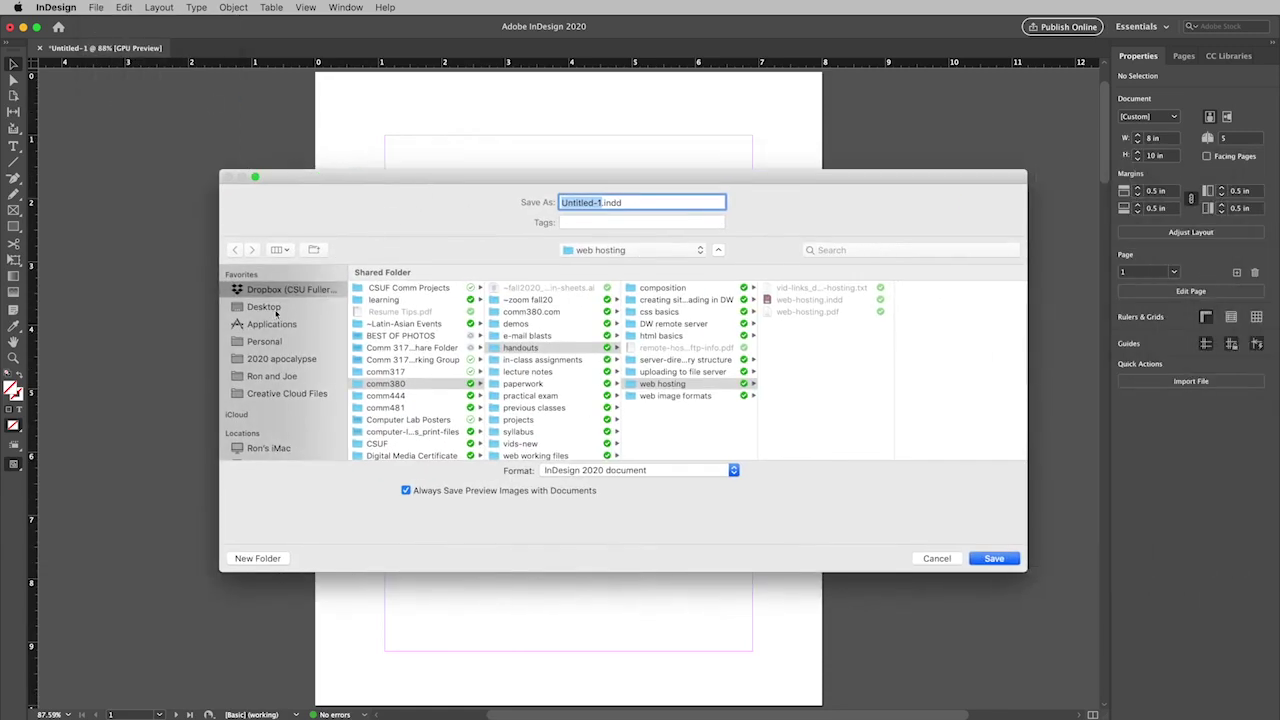
left_click(272, 307)
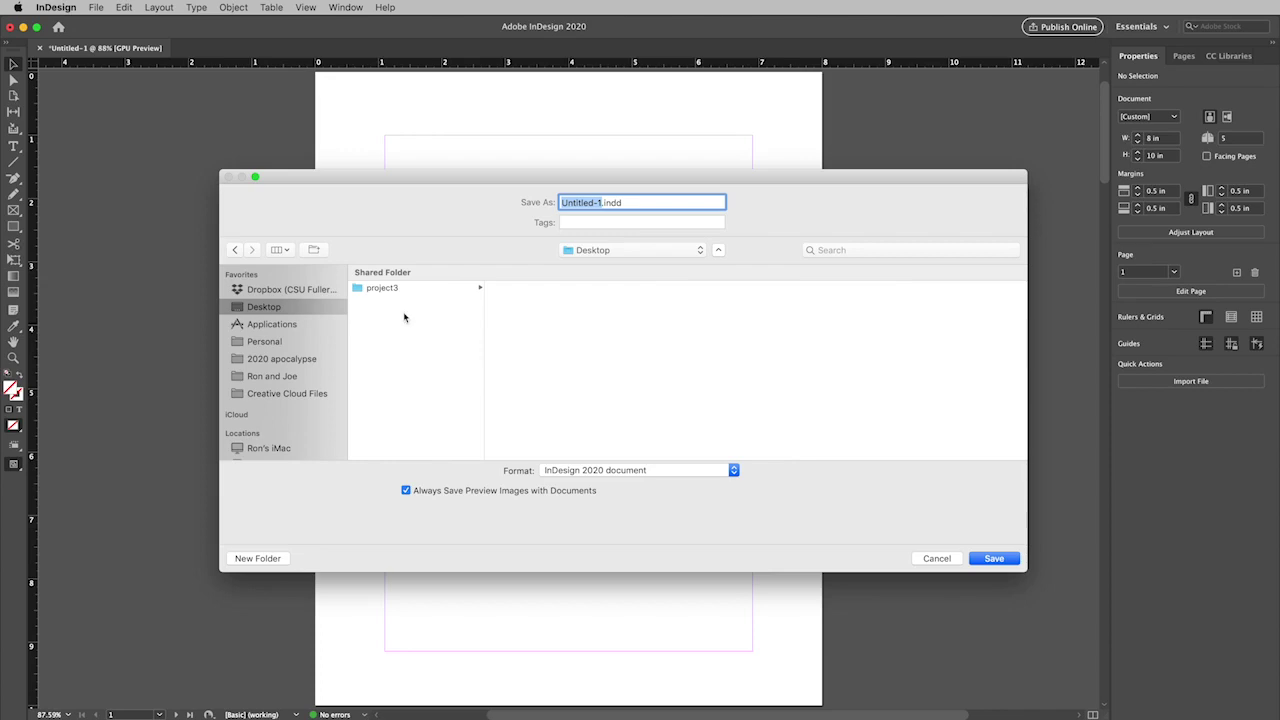
left_click(386, 290)
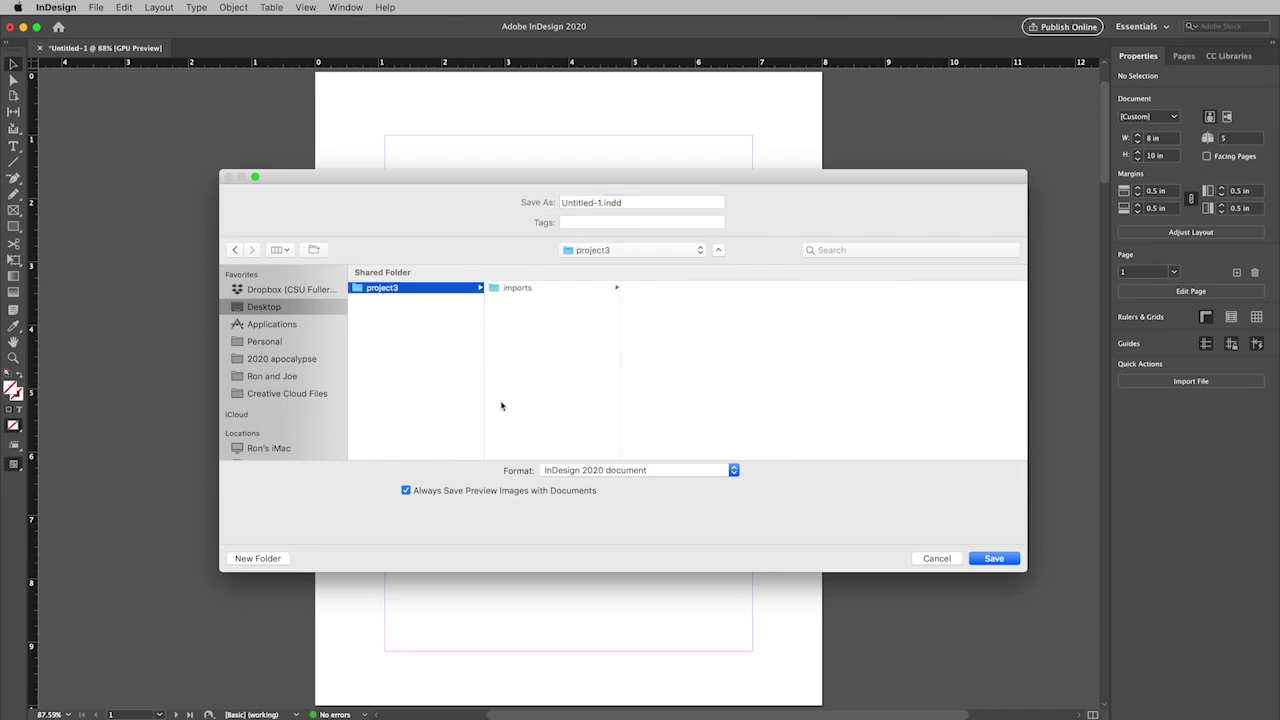
left_click(507, 289)
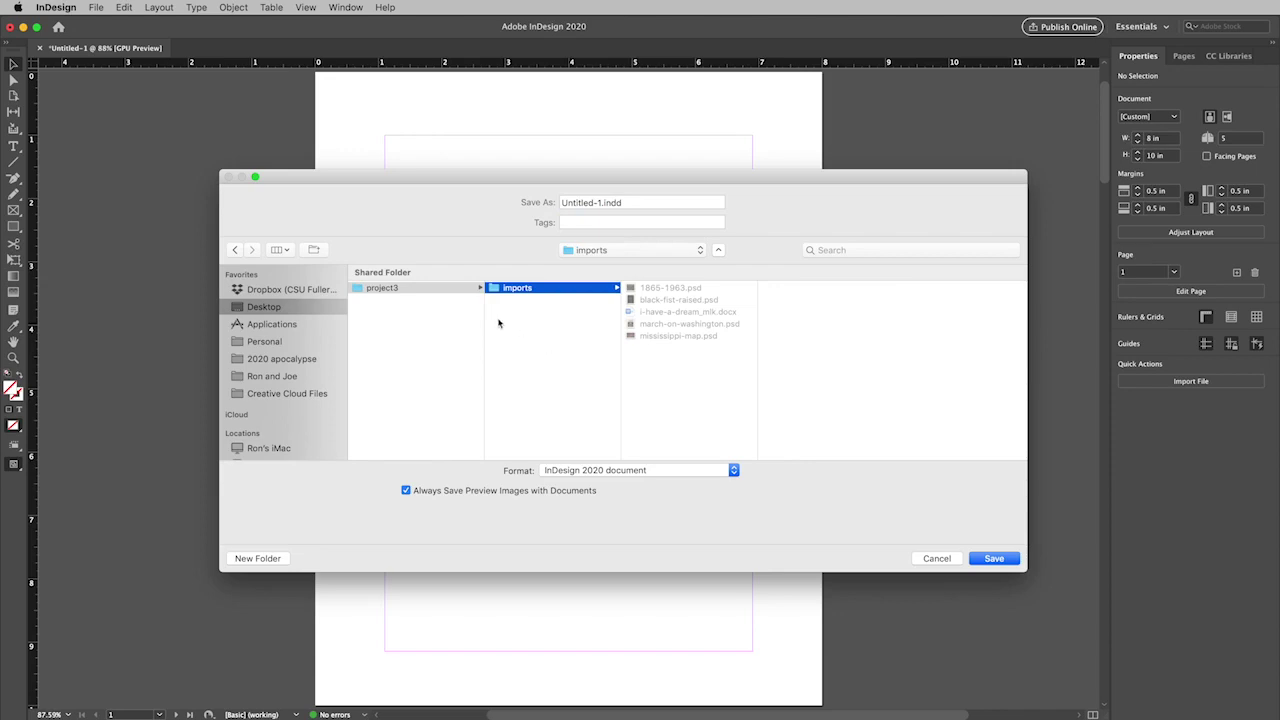
left_click(364, 290)
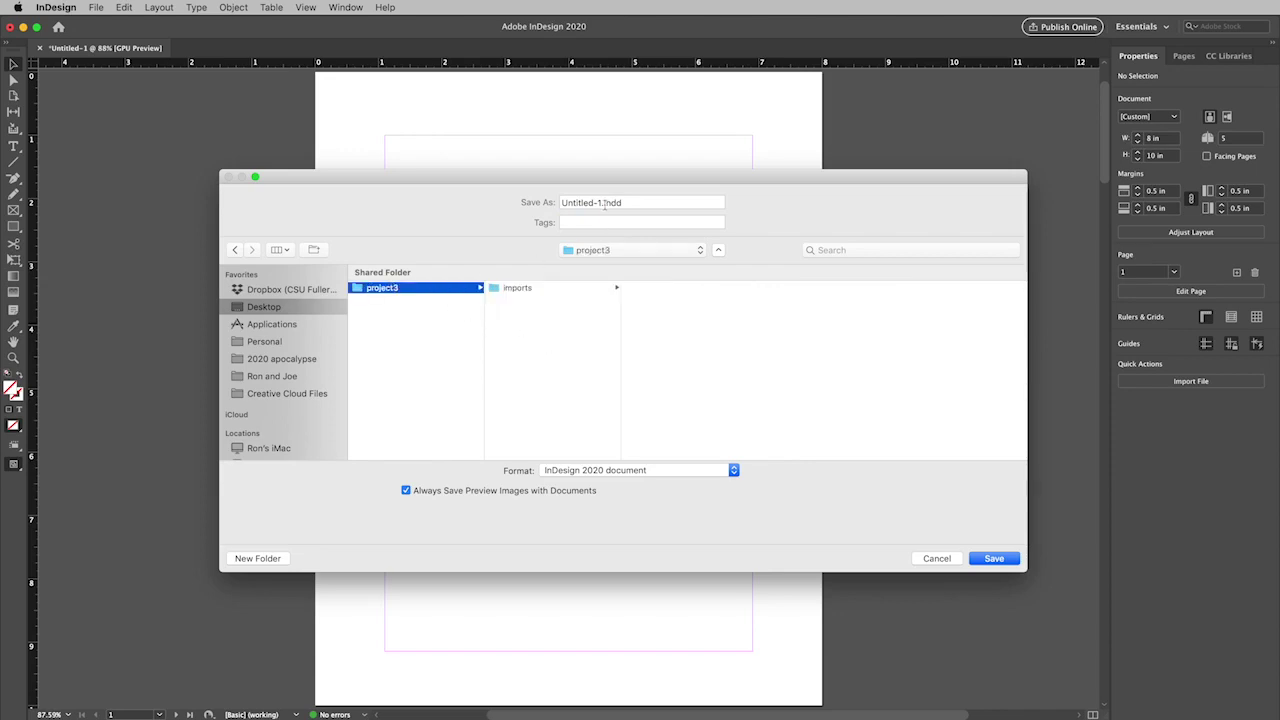
key("Tab")
type("projec")
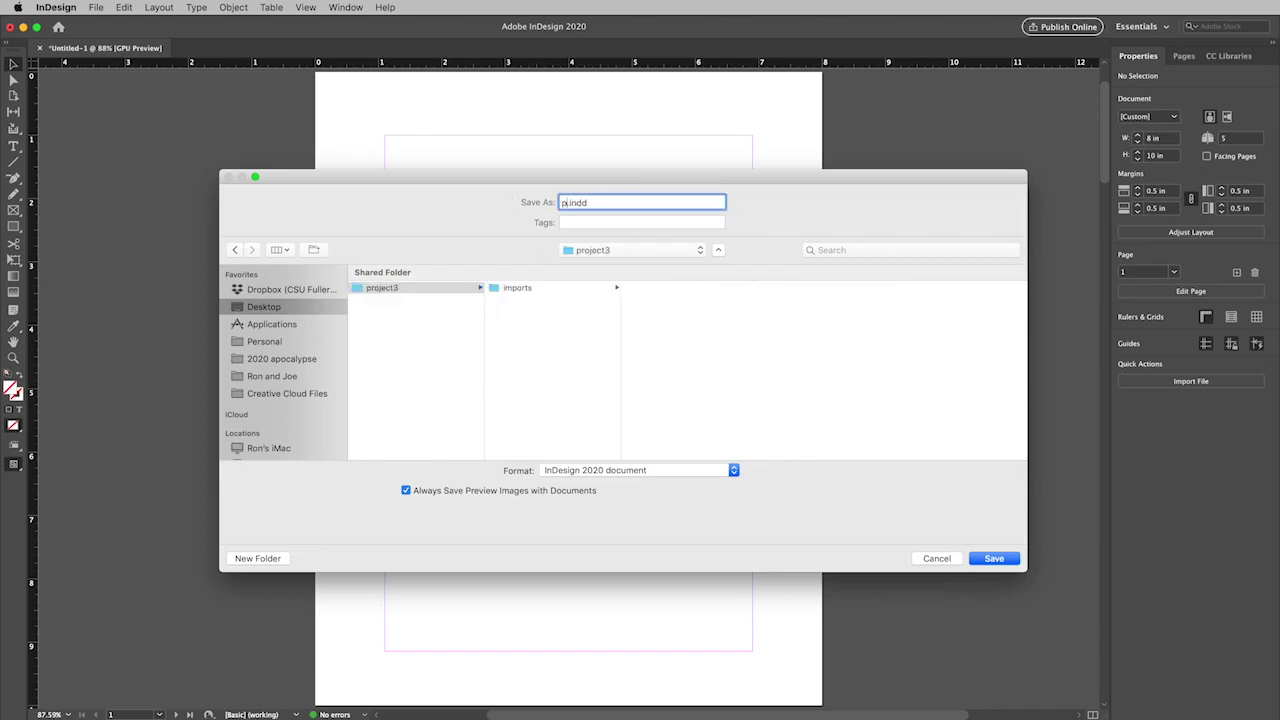
type("t3")
left_click(994, 560)
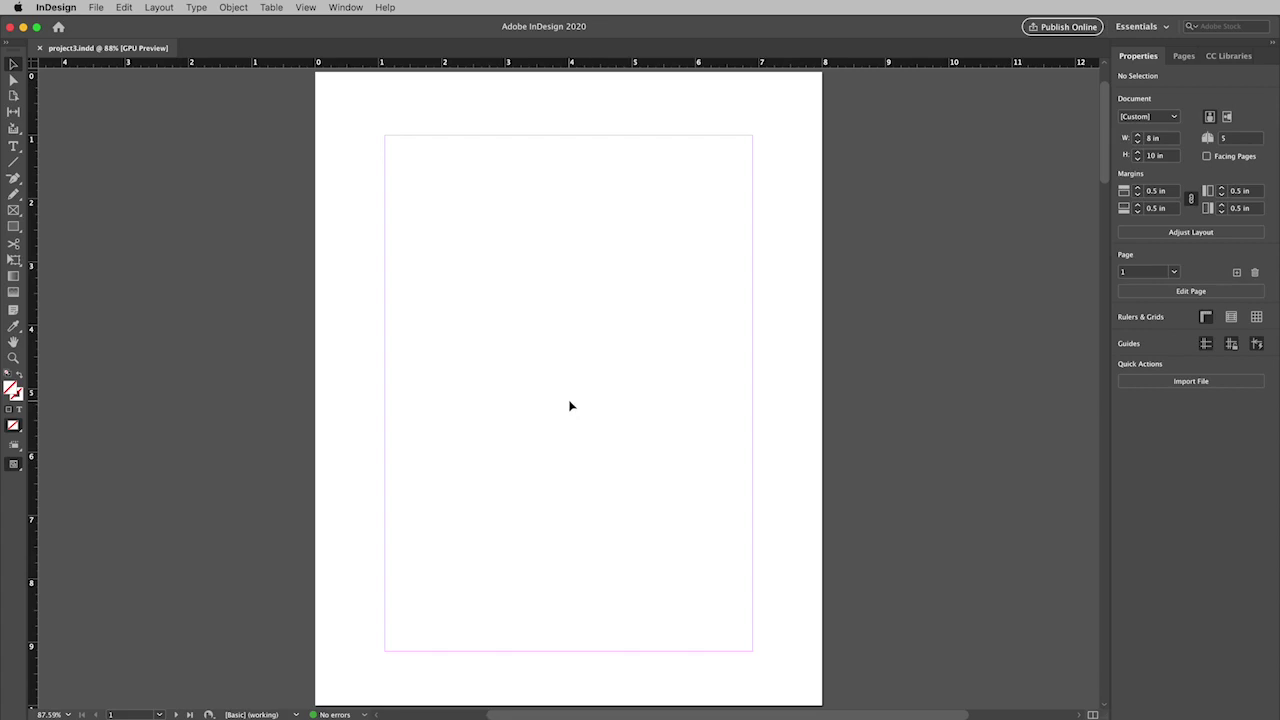
- Place black-fist-raised.psd from the imports folder of project3 on the Desktop onto page 1, starting just outside the page's upper-left corner
key("super+minus")
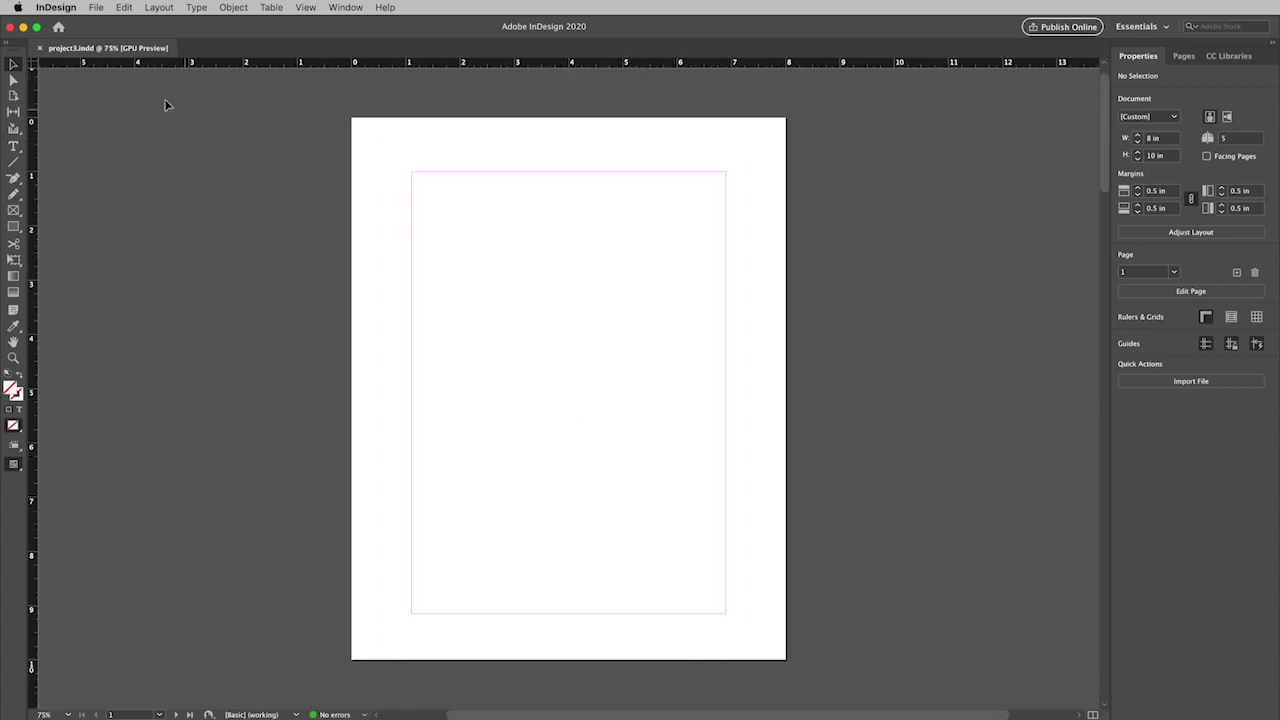
left_click(96, 8)
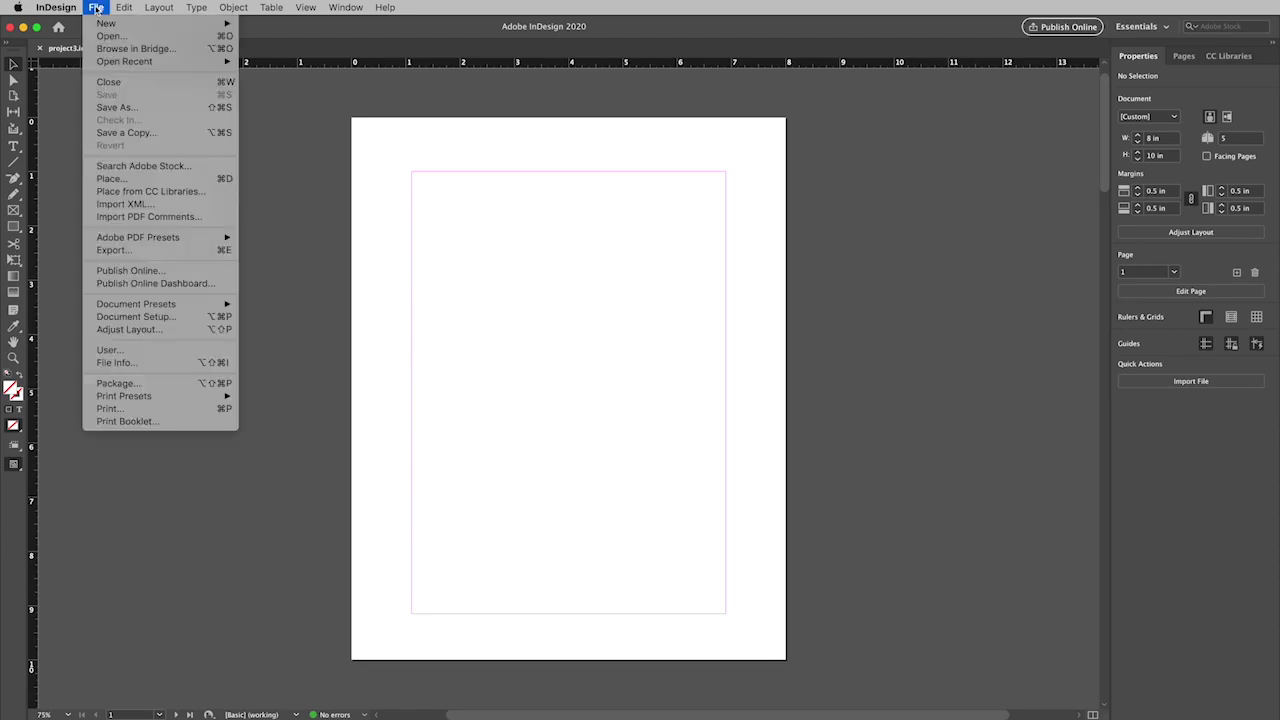
left_click(137, 179)
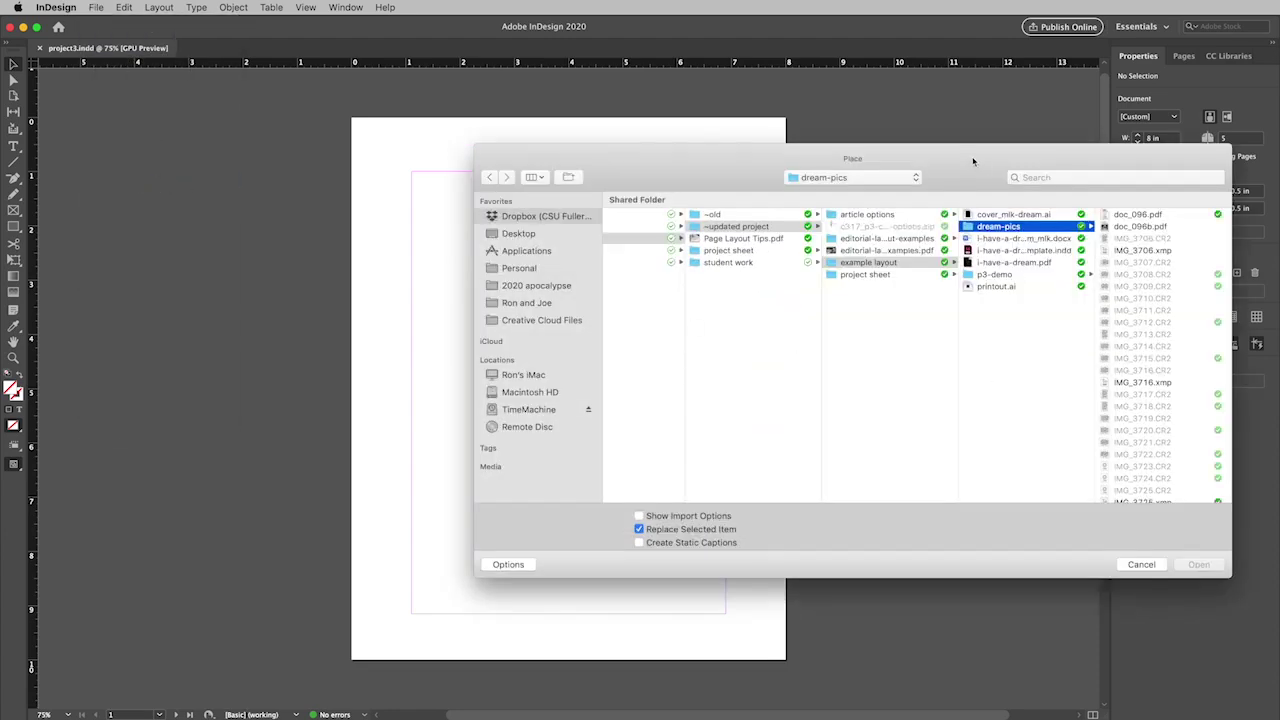
left_click_drag(973, 161, 645, 178)
left_click(193, 251)
left_click(324, 233)
left_click(461, 244)
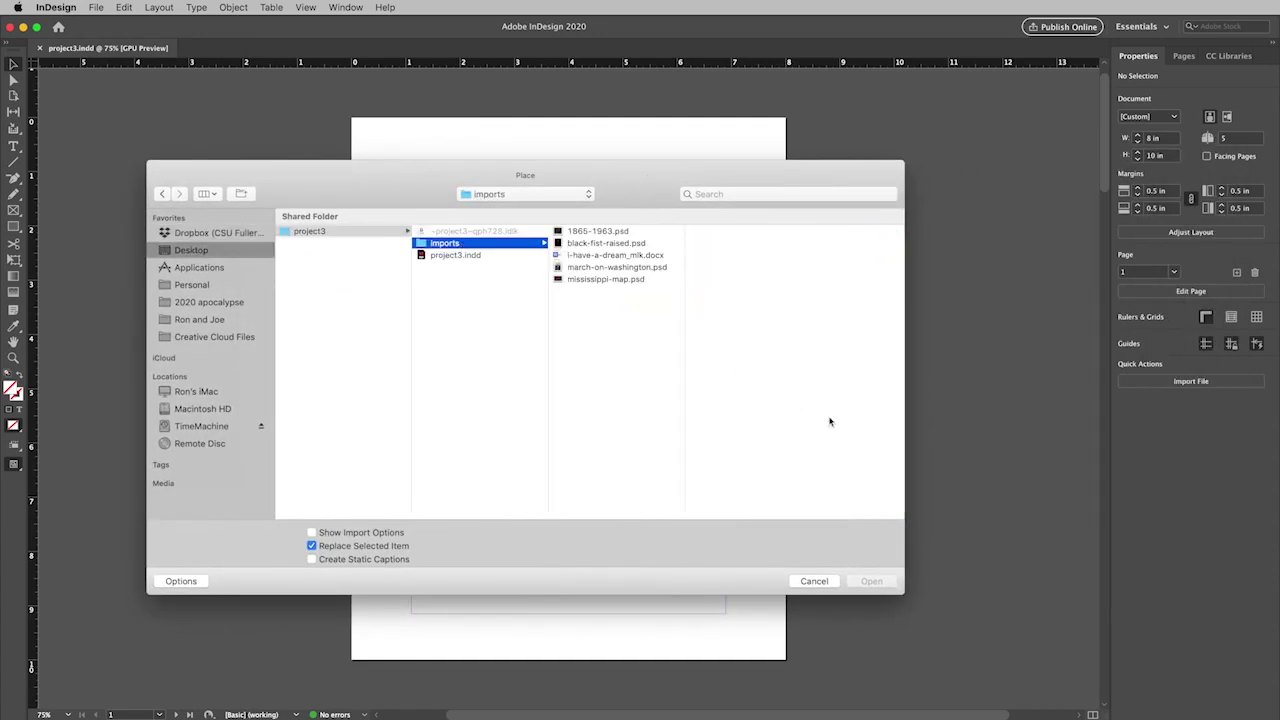
left_click(603, 241)
left_click(603, 241)
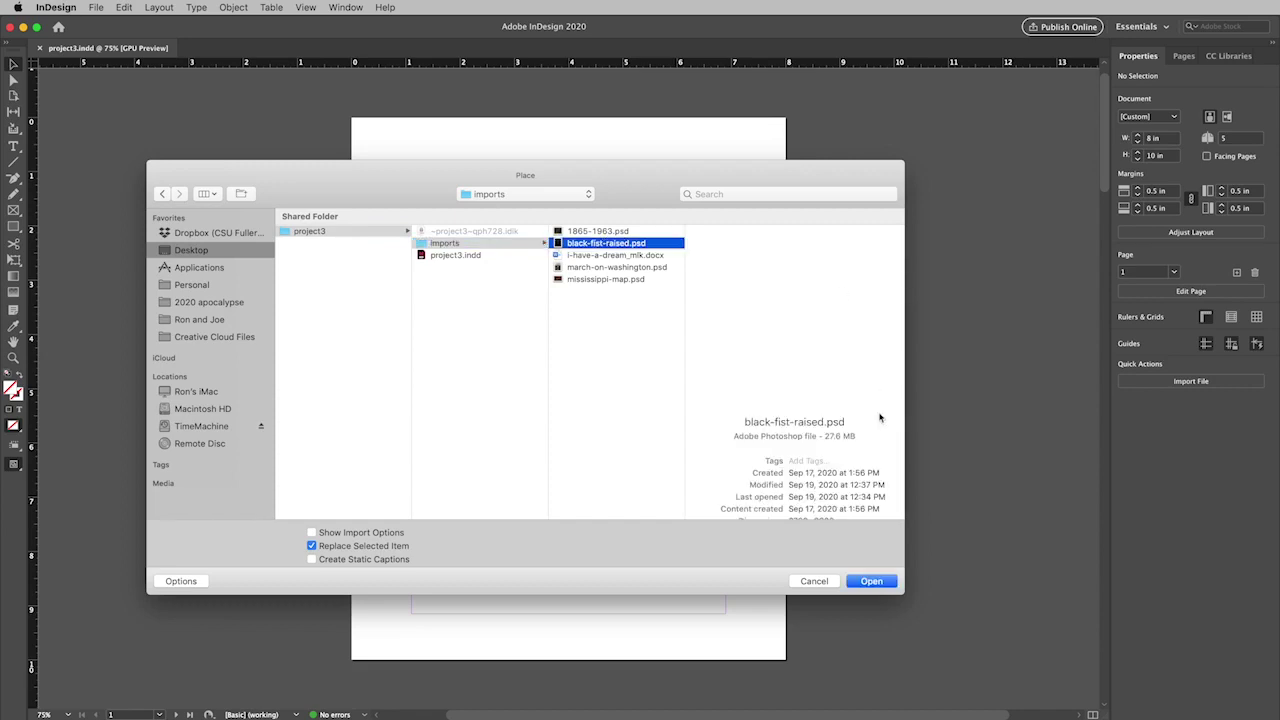
left_click(870, 581)
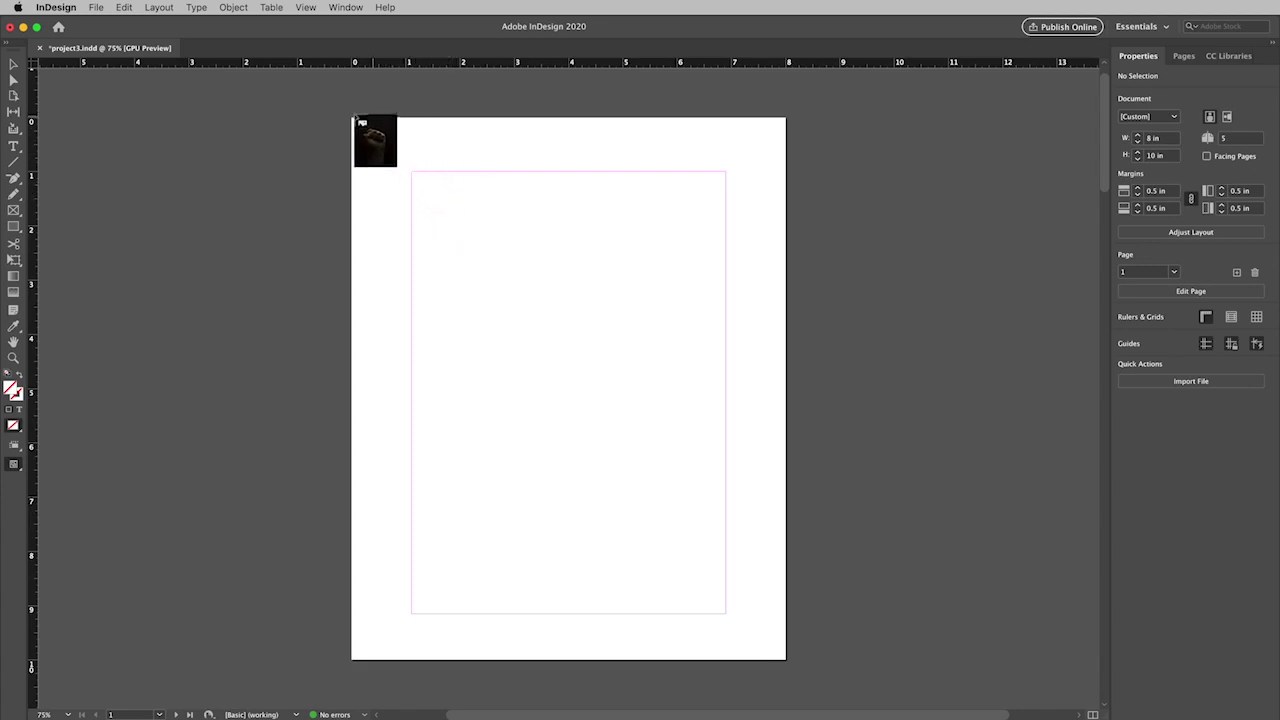
left_click(318, 89)
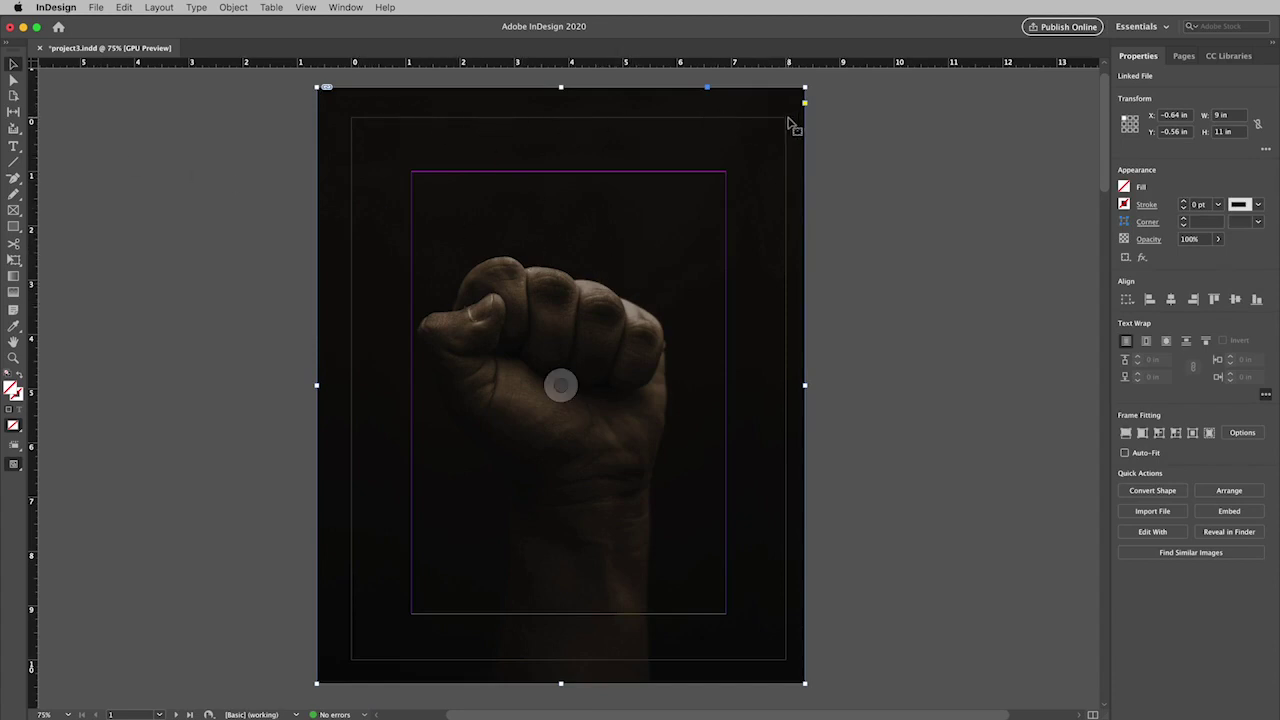
- Show the tools in two columns and centre the fist image over page 1 at X -0.5 in, Y -0.5 in
left_click(6, 46)
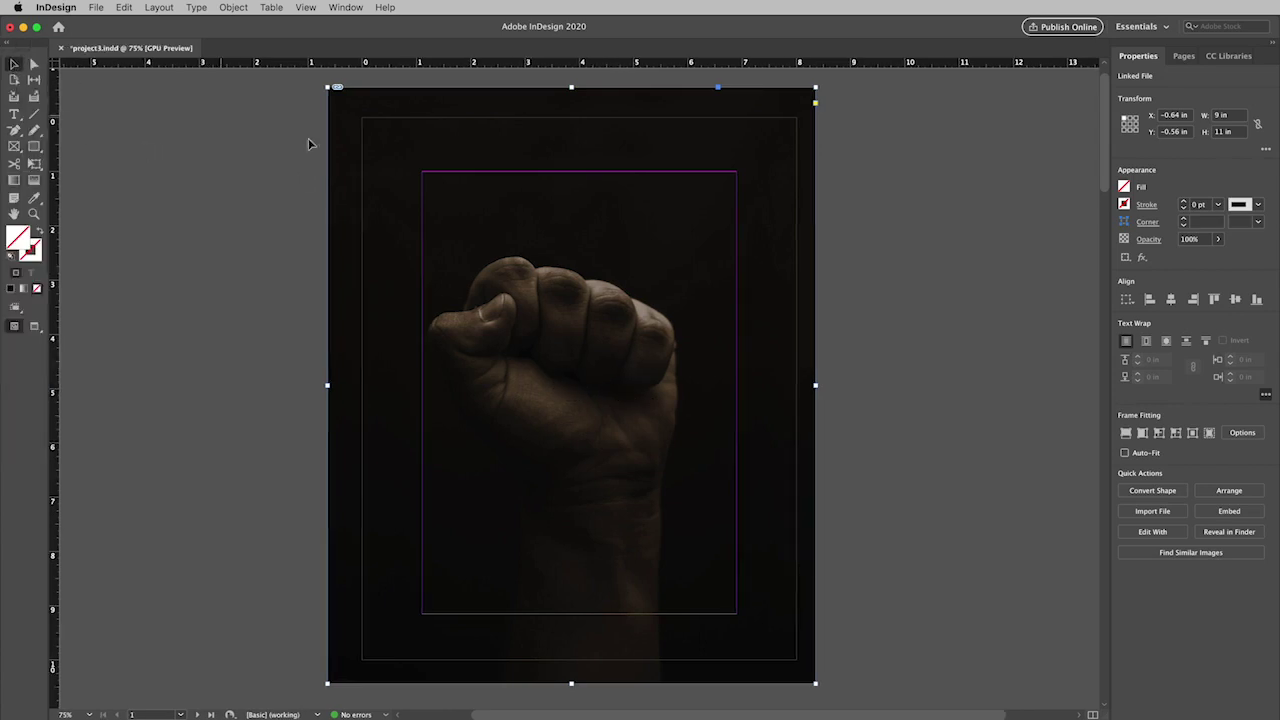
mouse_move(605, 295)
left_mouse_down()
mouse_move(634, 314)
mouse_move(645, 302)
mouse_move(614, 300)
left_mouse_up()
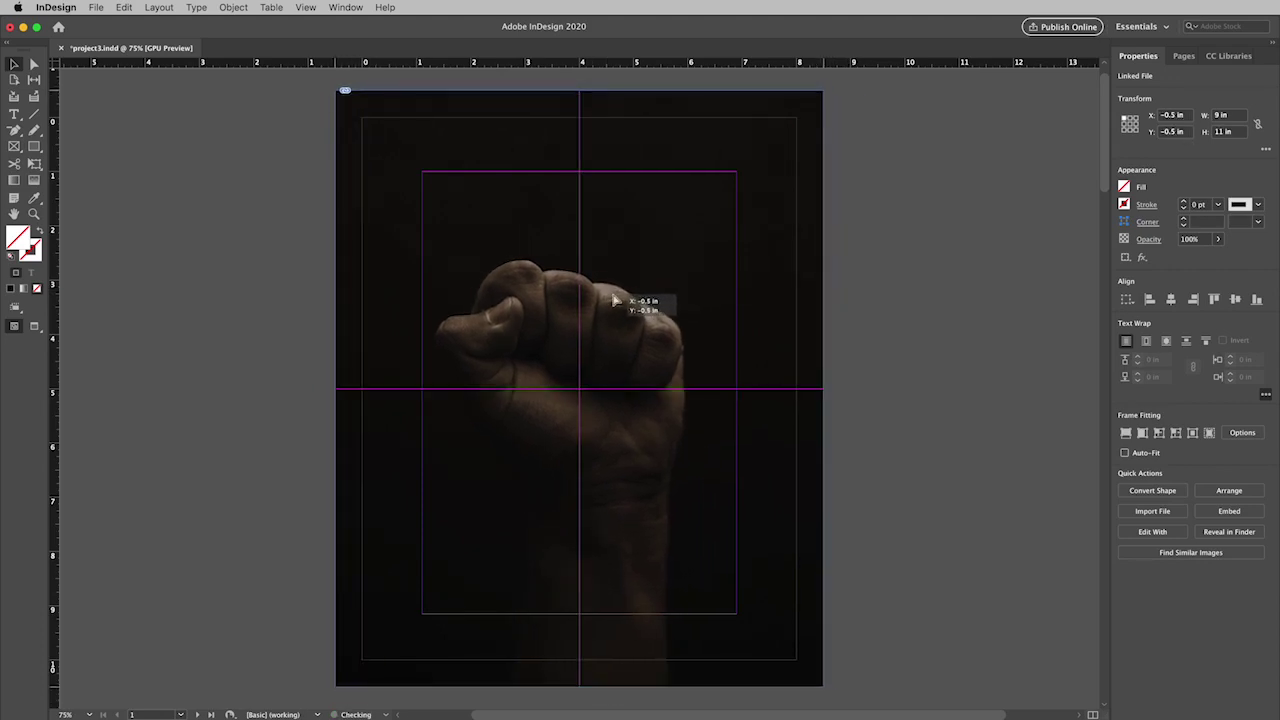
left_click_drag(615, 300, 615, 300)
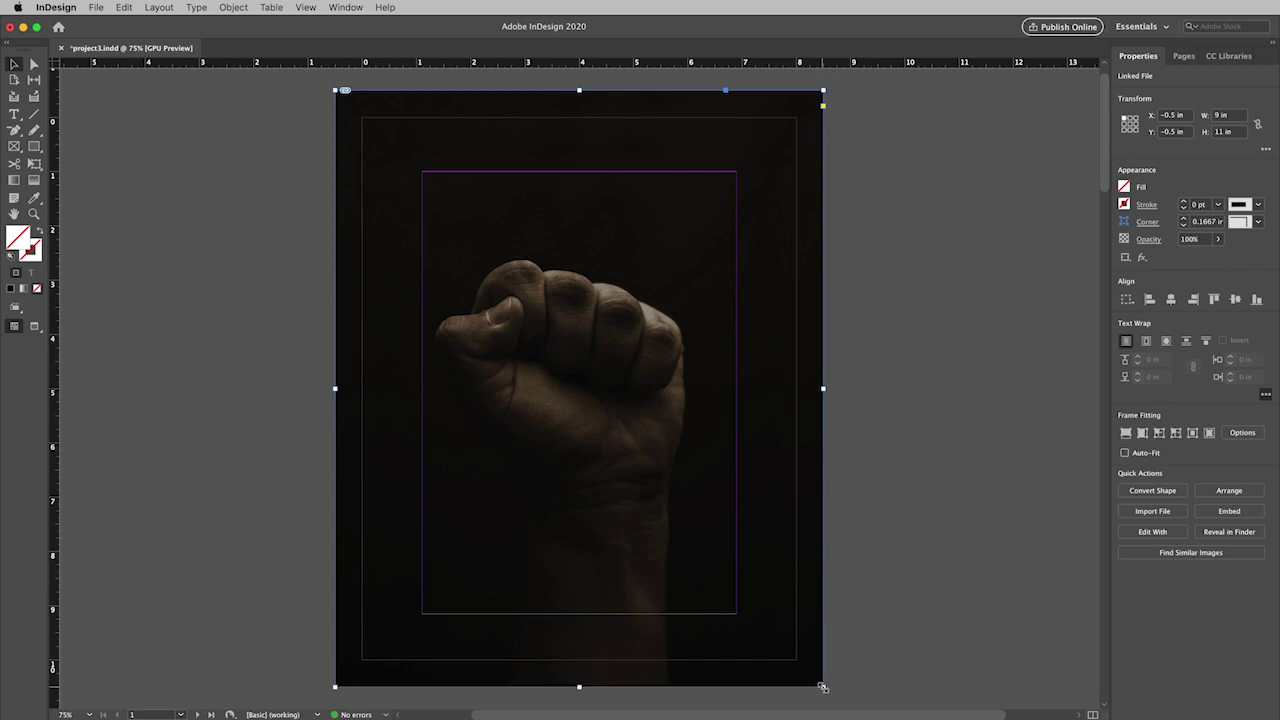
- Crop the fist image's frame from its lower-right corner to about 6.81 x 8.32 in, and refit the frame to its content
left_click_drag(822, 687, 690, 541)
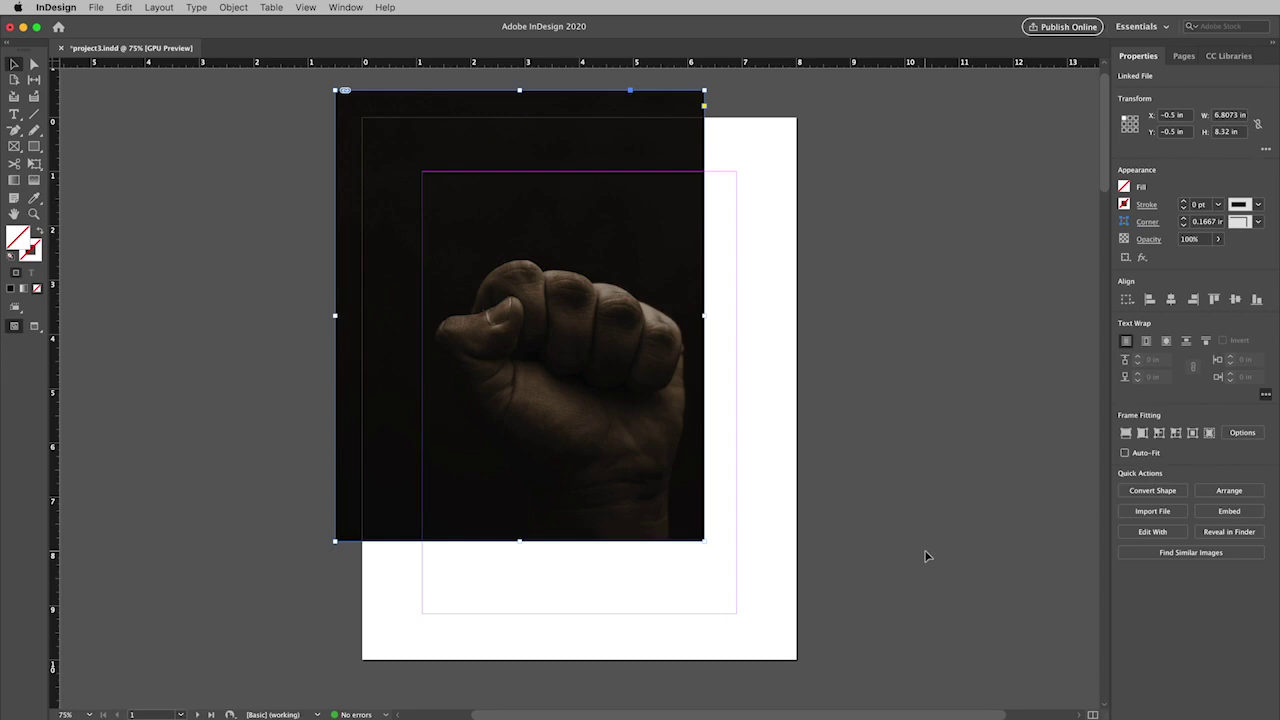
key("super+alt+c")
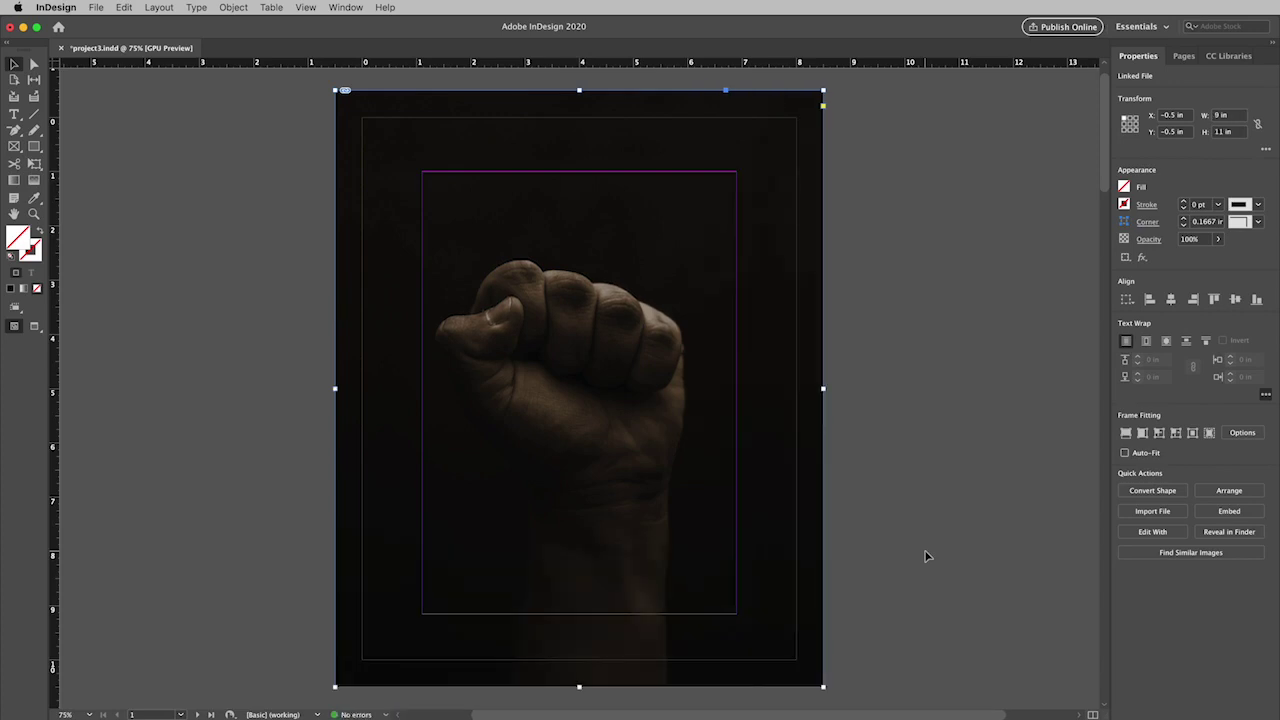
- Scale the fist image proportionally with the Free Transform tool to about 9.16 x 11.2 in
left_click(33, 165)
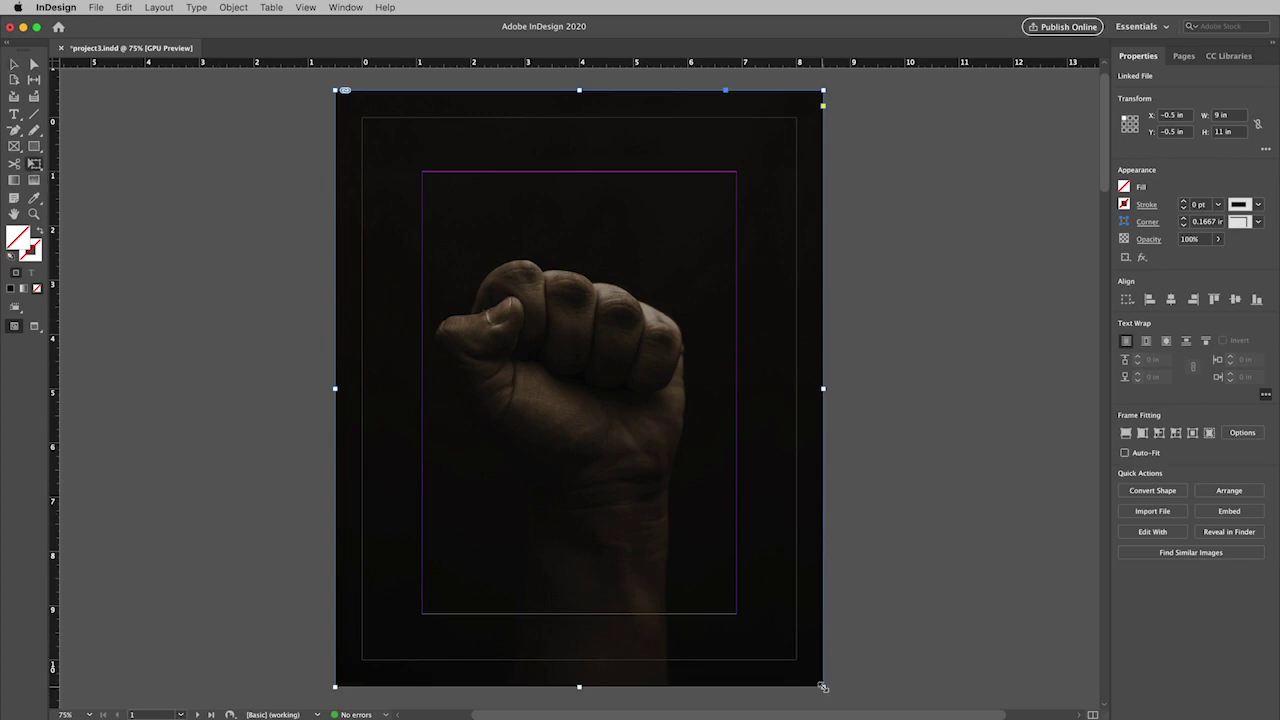
mouse_move(822, 687)
left_mouse_down()
mouse_move(712, 552)
mouse_move(824, 693)
mouse_move(816, 686)
left_mouse_up()
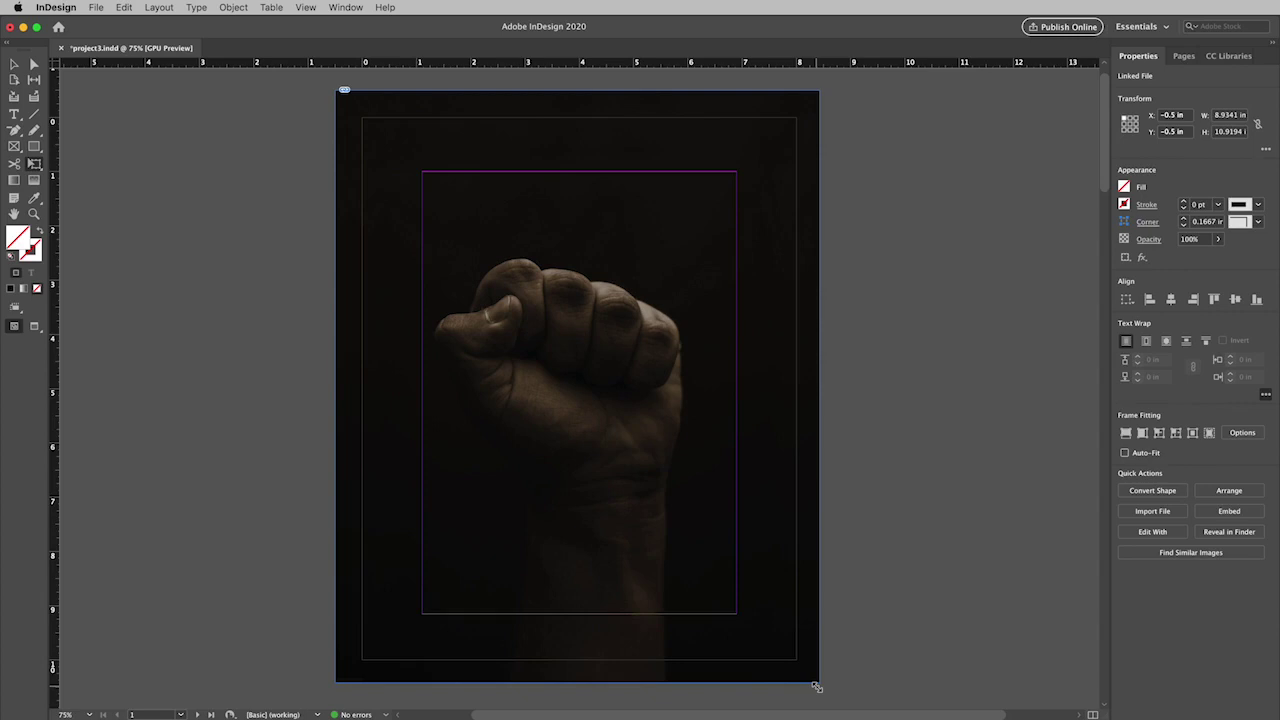
left_click_drag(816, 686, 832, 698)
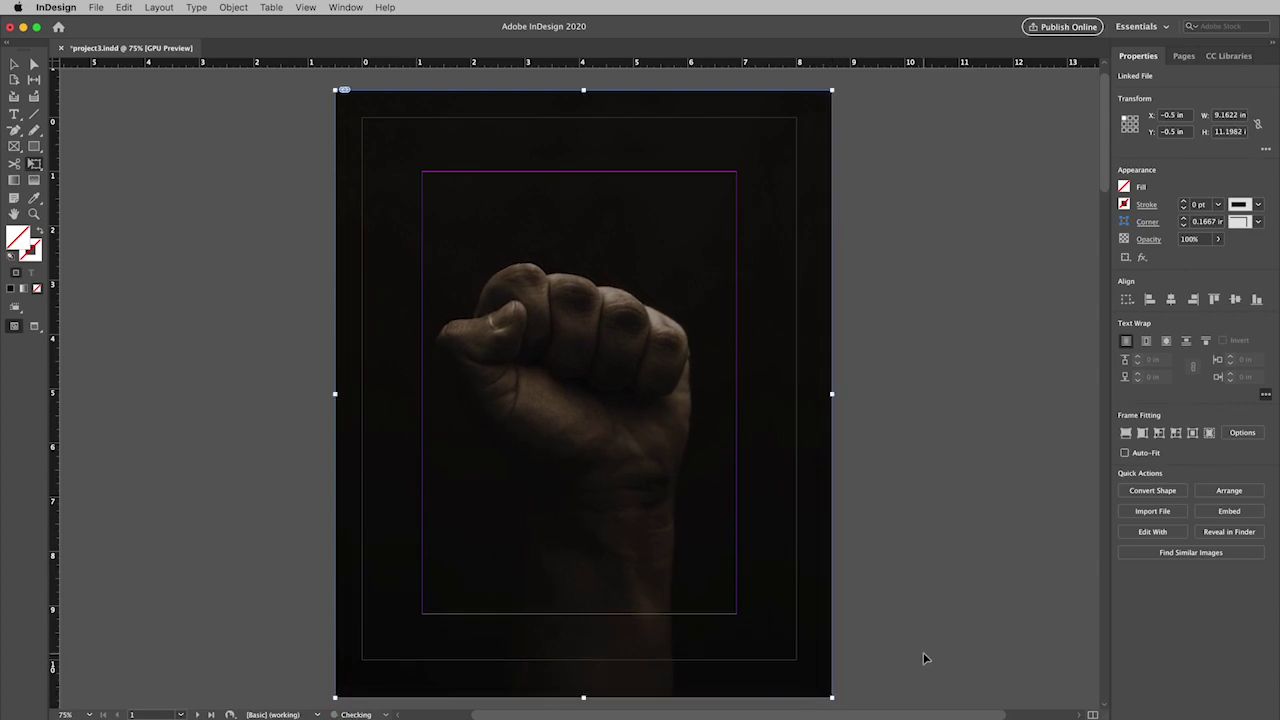
- Shift the fist image slightly left to about X -0.62 in and crop its frame to the page edges, 8 x 10 in
left_click(13, 66)
mouse_move(830, 697)
left_mouse_down()
mouse_move(782, 638)
mouse_move(828, 692)
left_mouse_up()
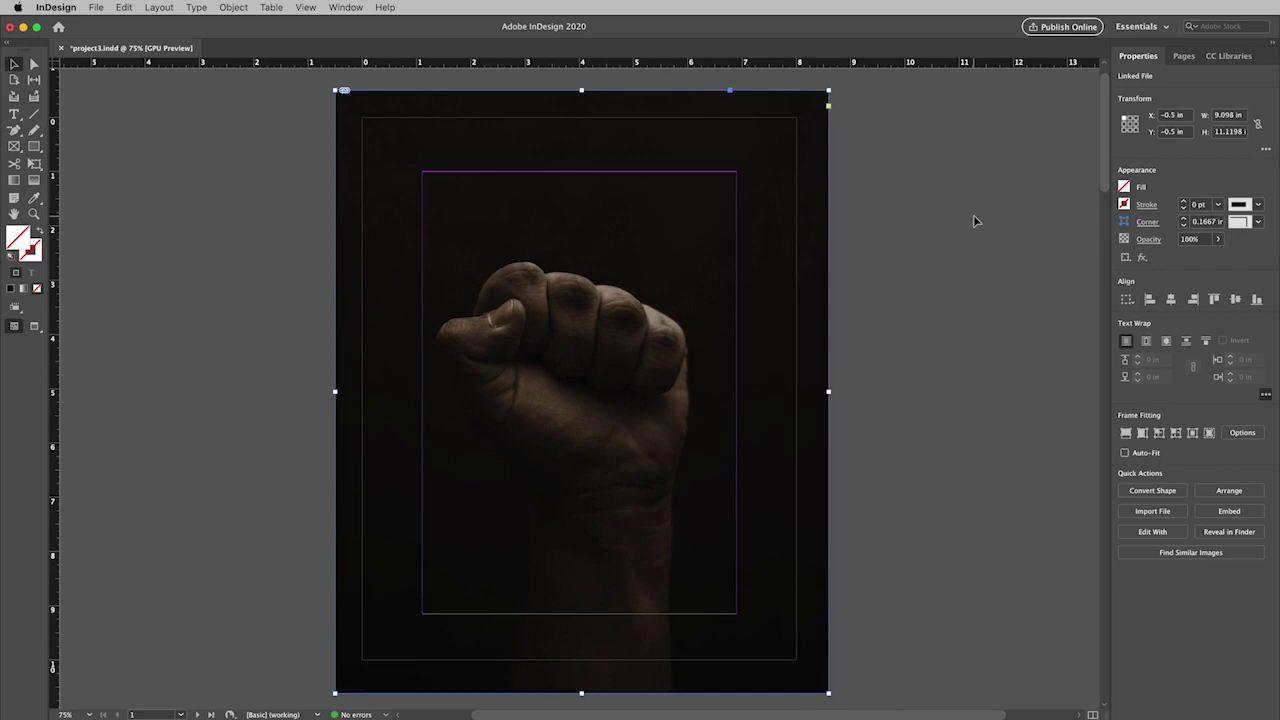
left_click(34, 164)
left_click(15, 66)
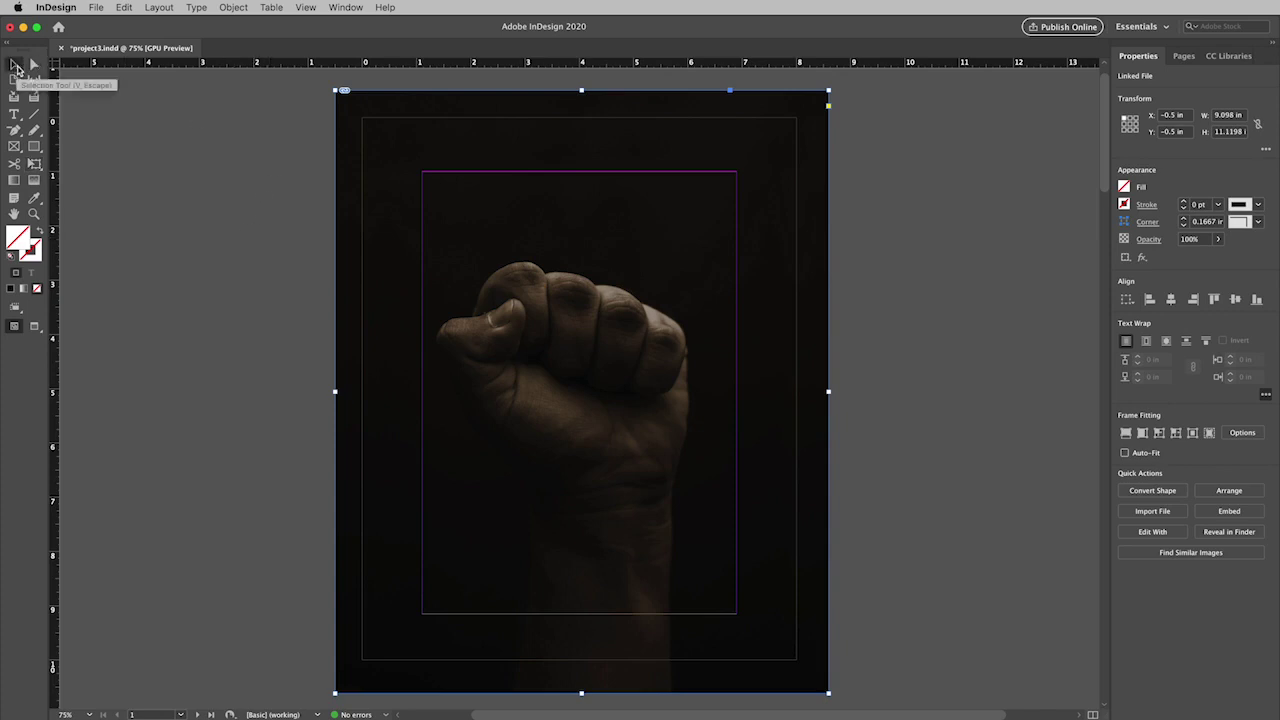
left_click_drag(640, 451, 632, 453)
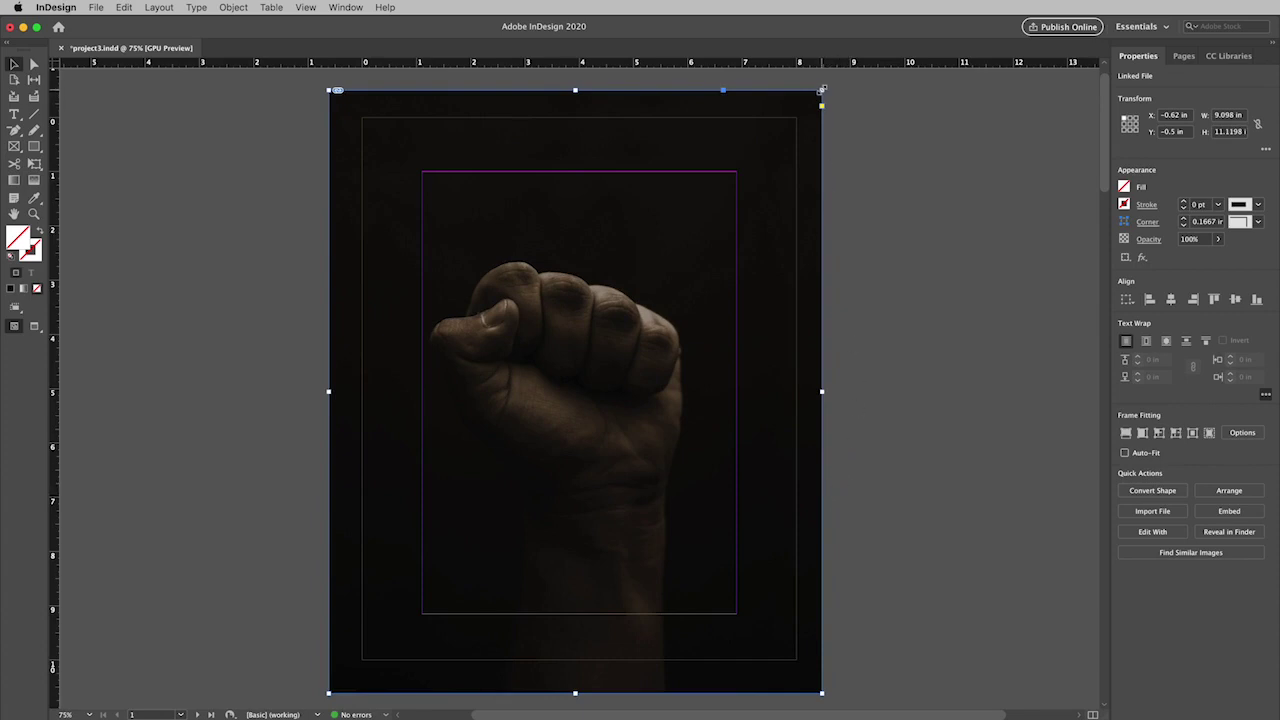
left_click_drag(821, 90, 796, 118)
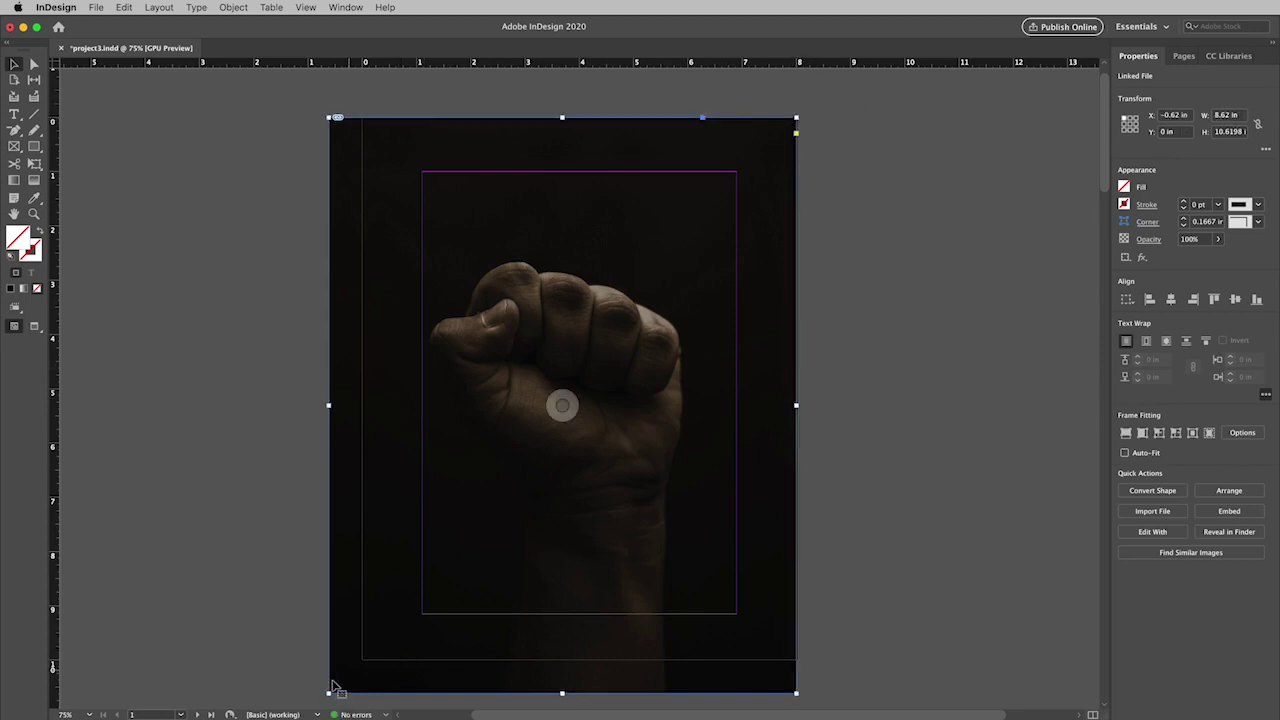
left_click_drag(329, 692, 361, 660)
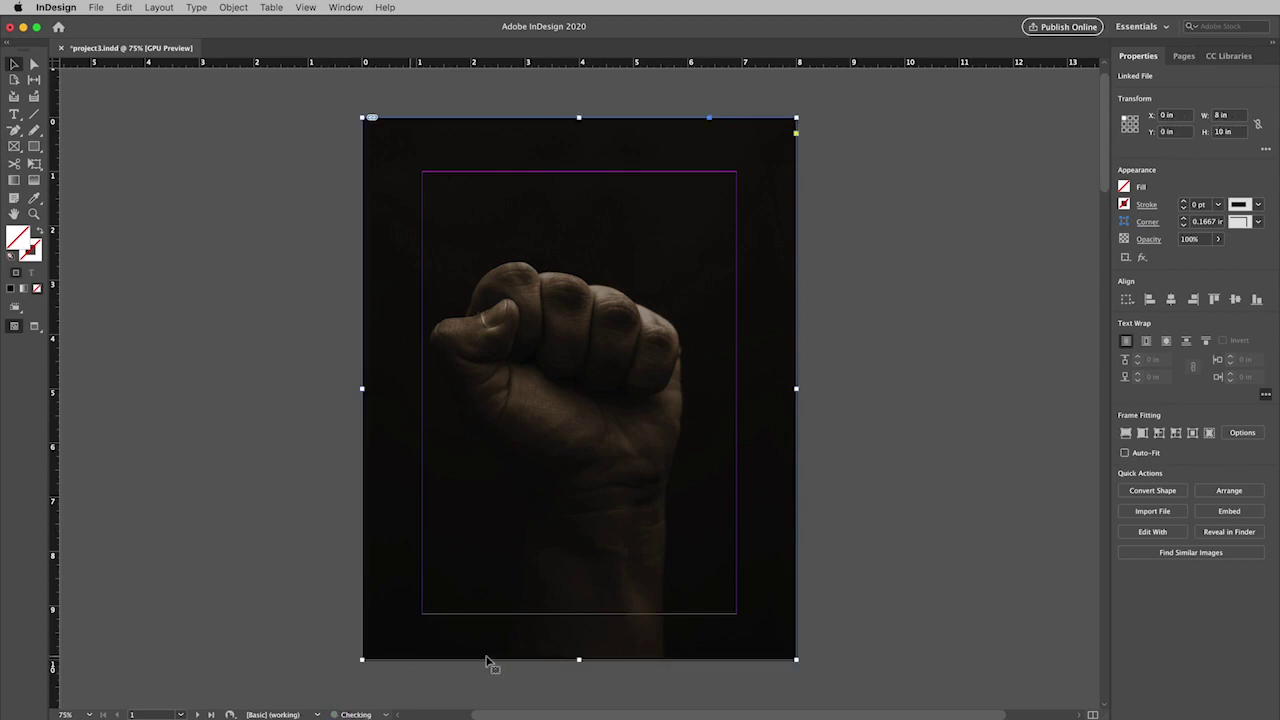
left_click(920, 257)
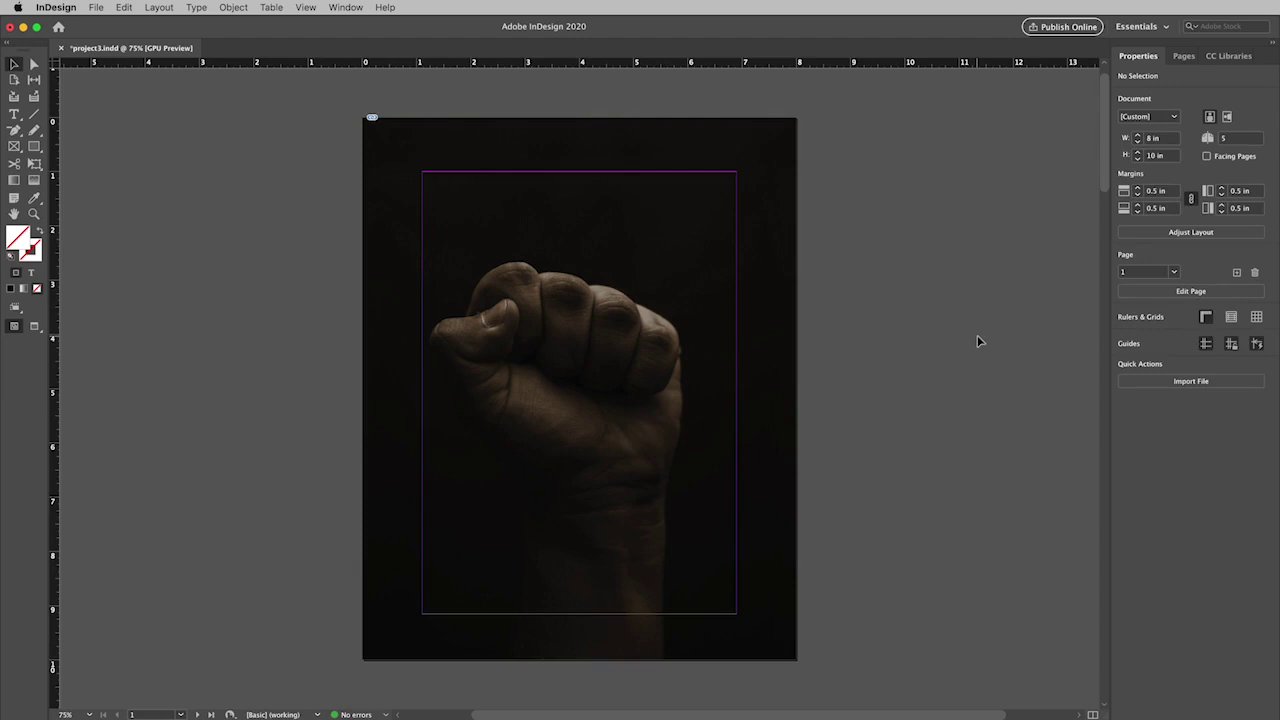
- Save the document and preview page 1 without guides and margins, returning to the normal view
key("super+s")
key("w")
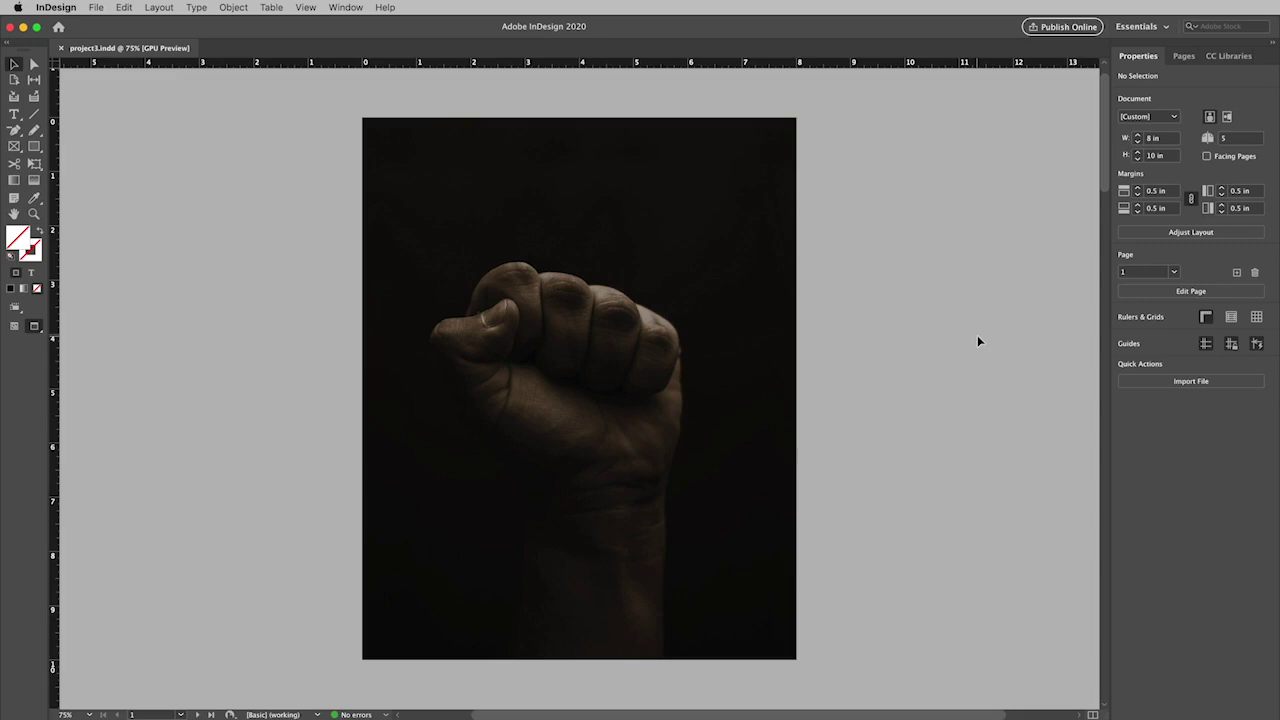
key("w")
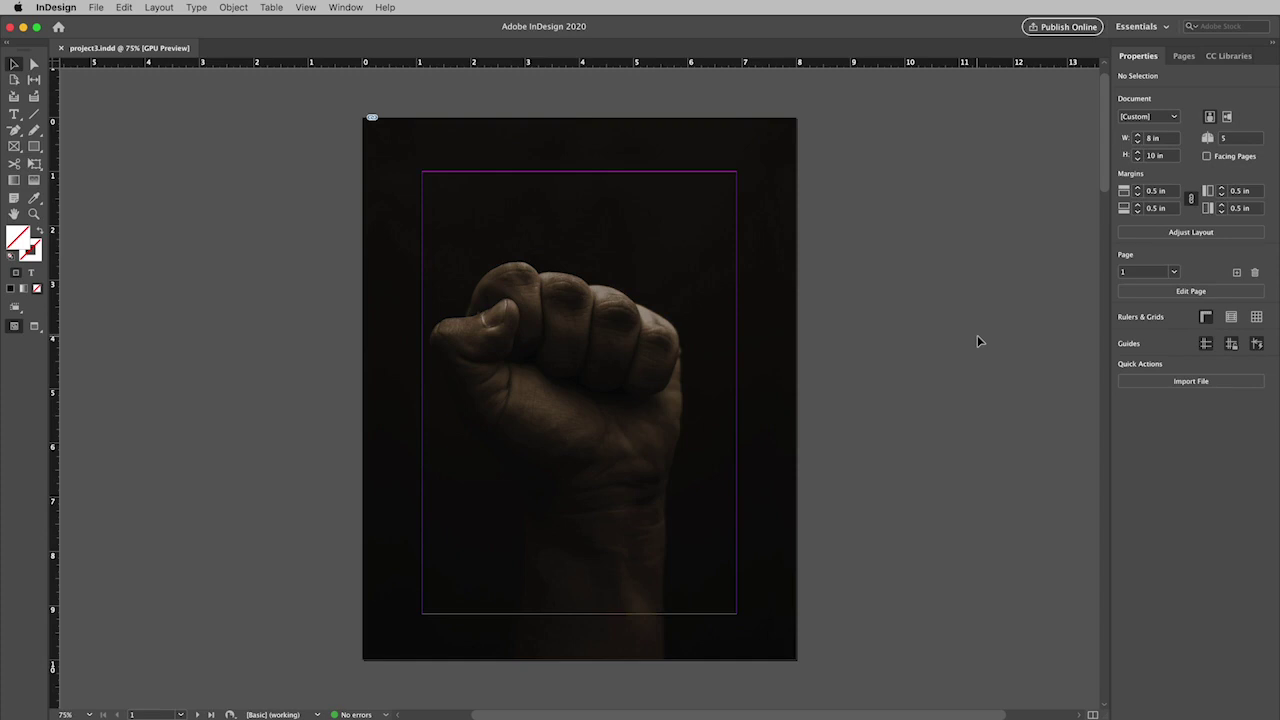
key("w")
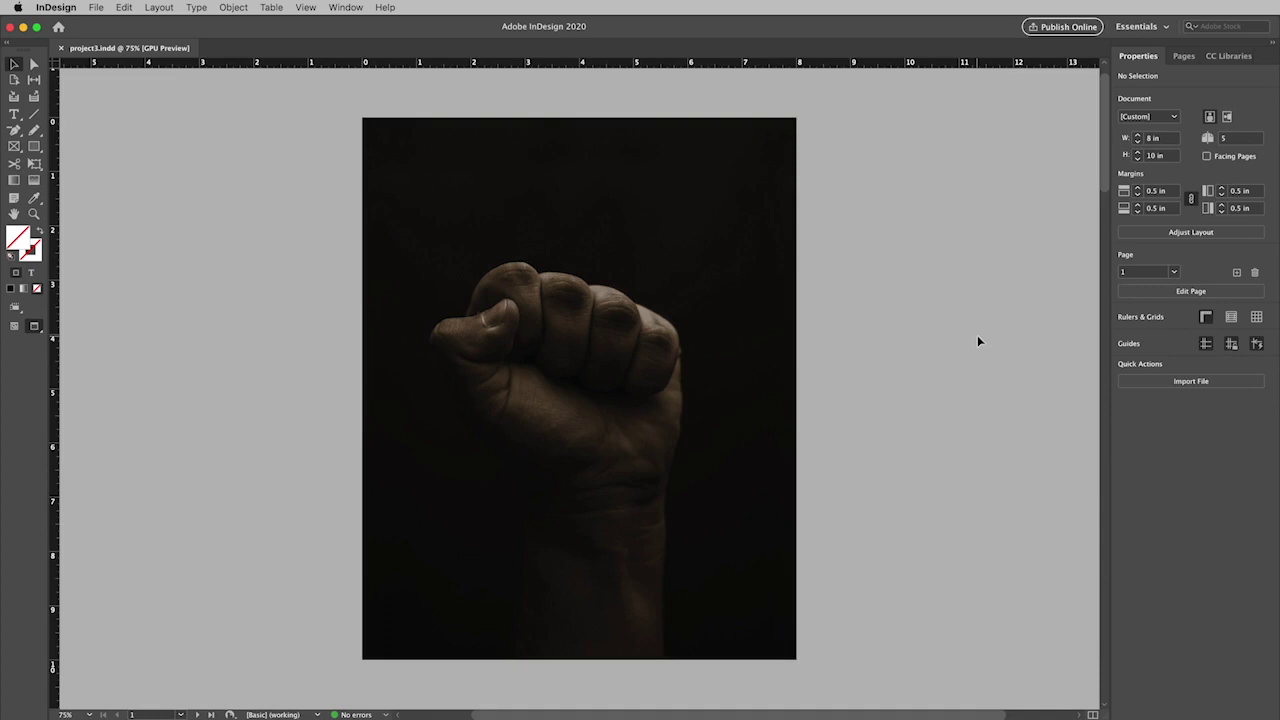
key("w")
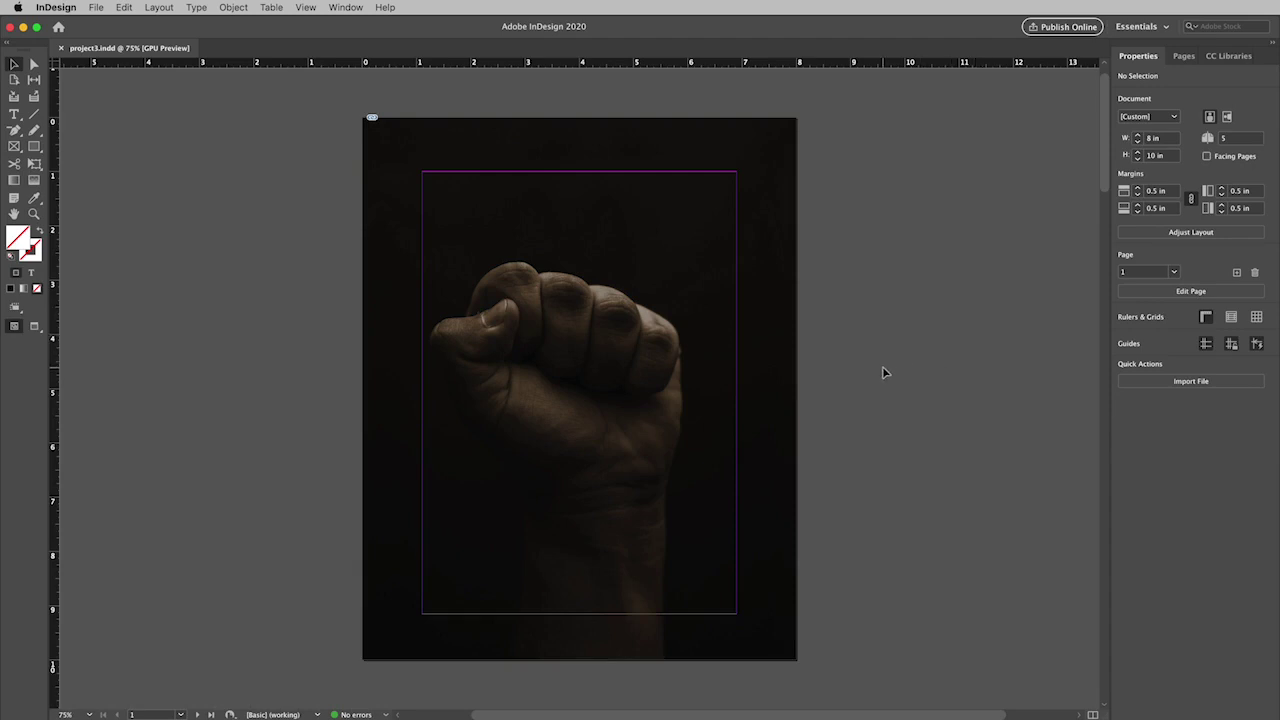
- Place 1865-1963.psd from the imports folder on page 2 and move it to about X -1.36 in, Y 0.52 in
scroll(882, 372, "down", 10)
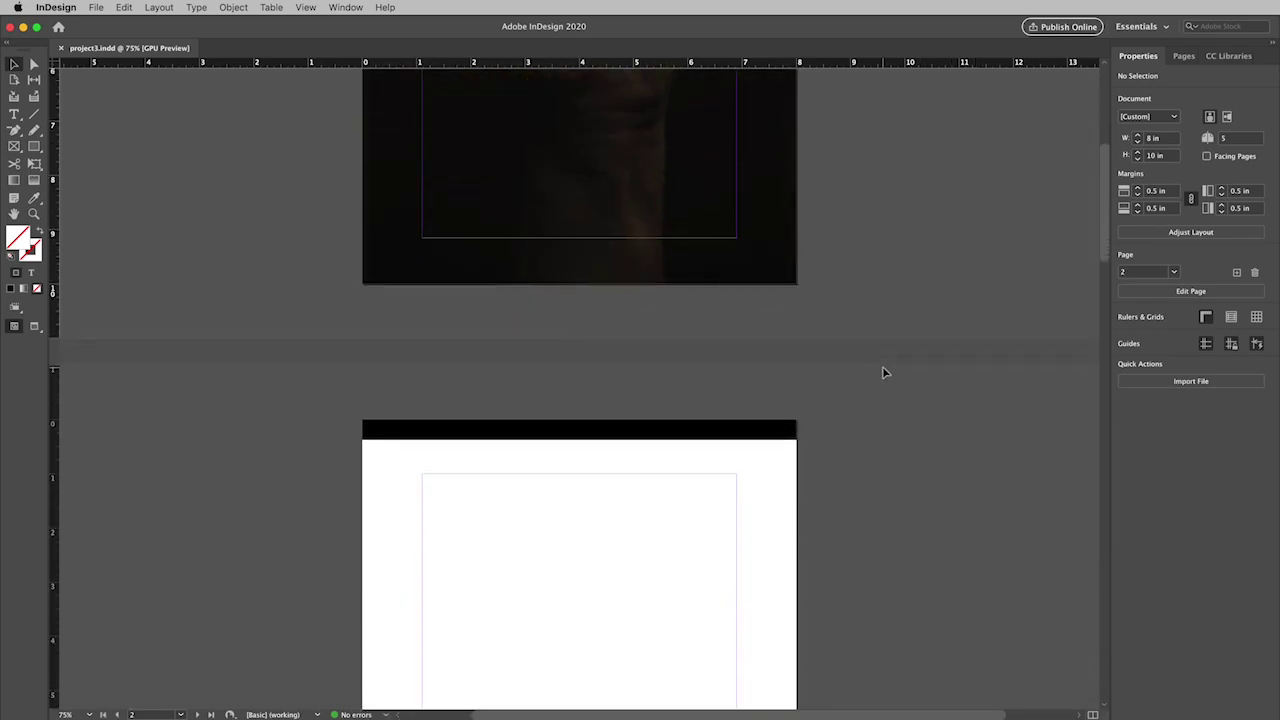
scroll(882, 372, "down", 4)
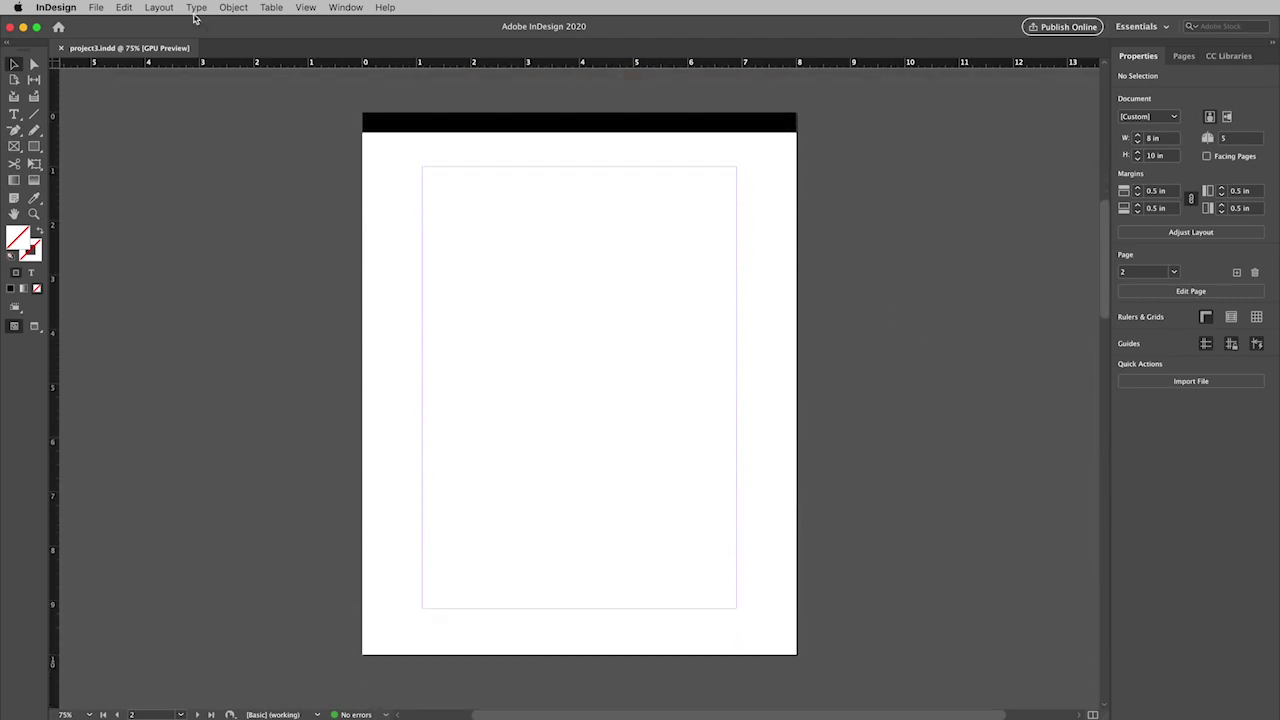
left_click(97, 7)
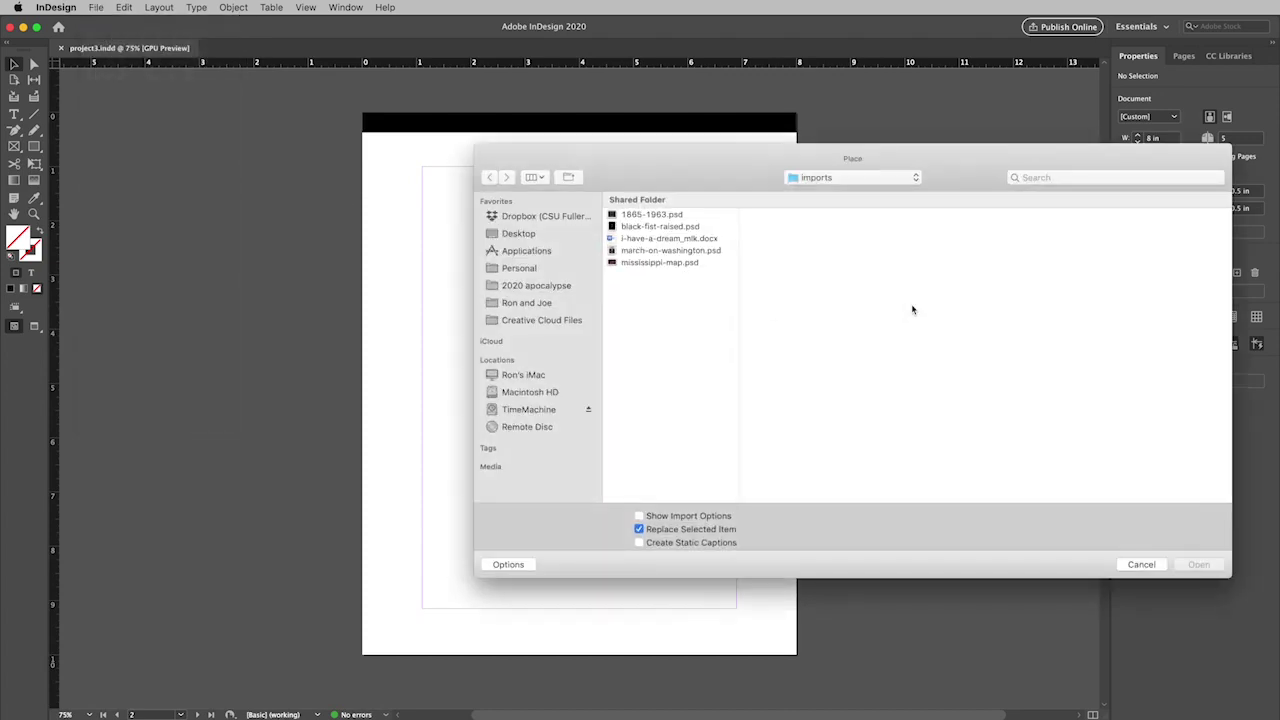
left_click(648, 216)
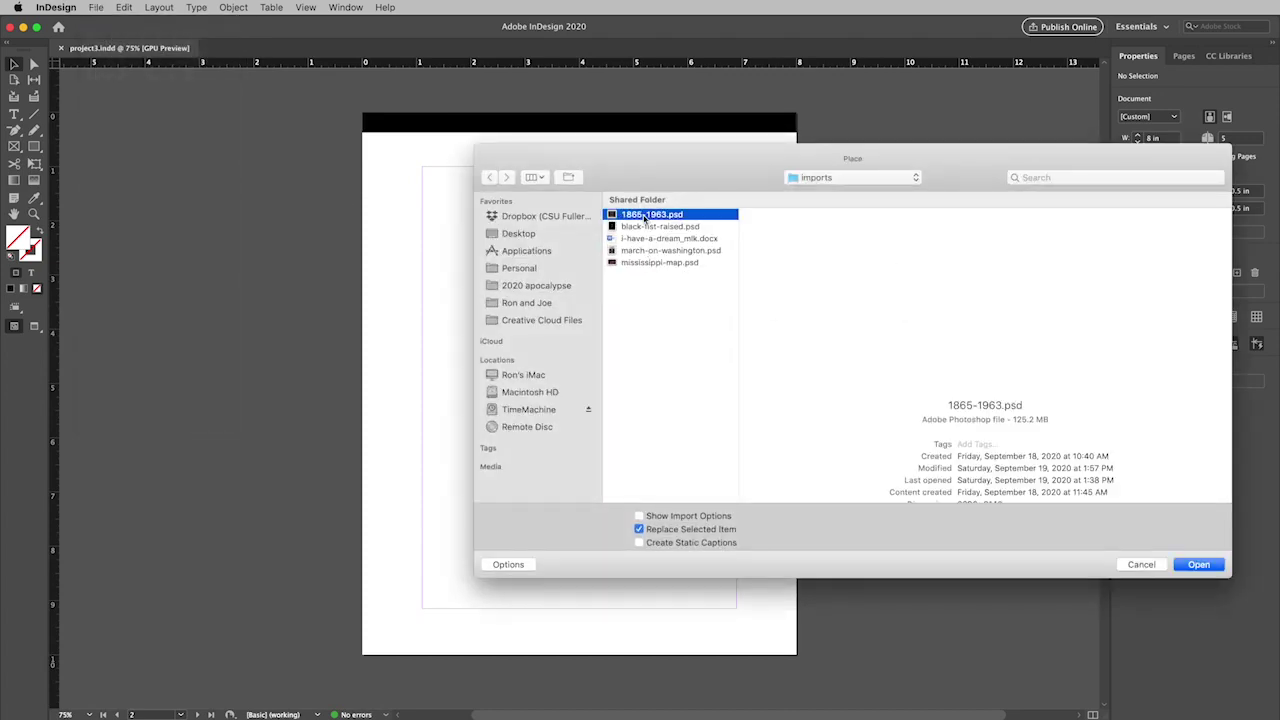
left_click(1198, 565)
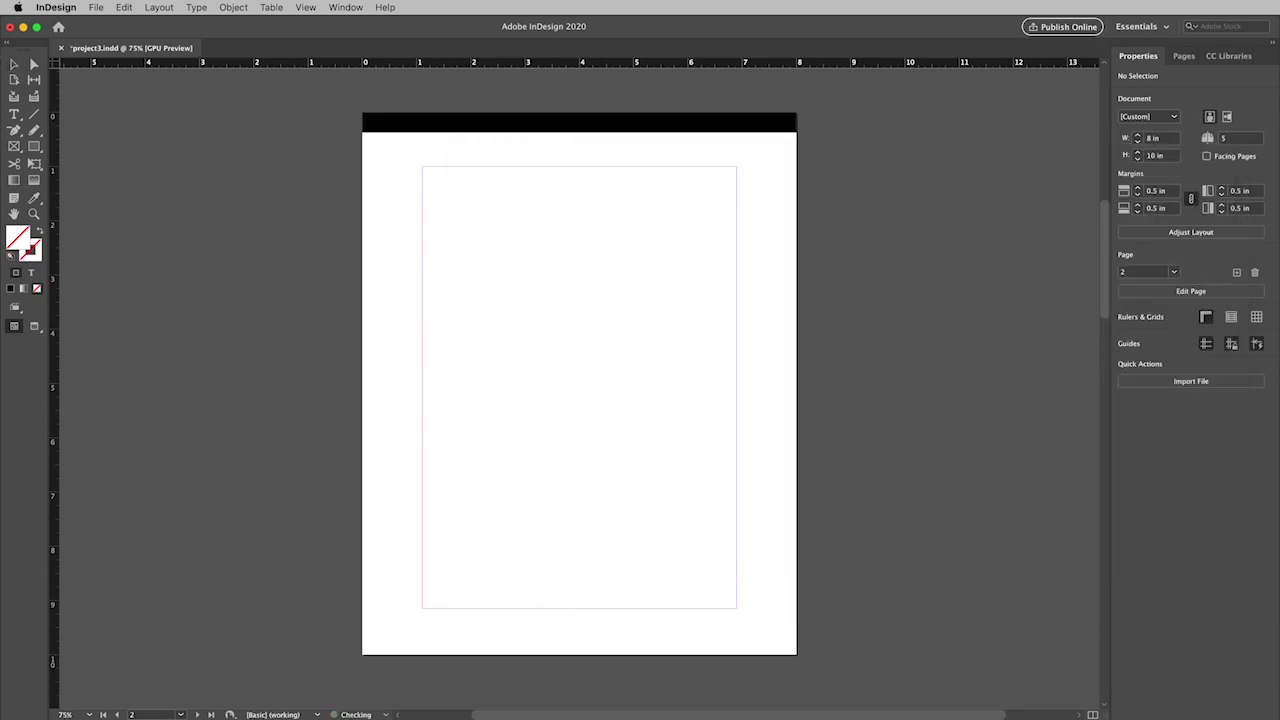
left_click(399, 222)
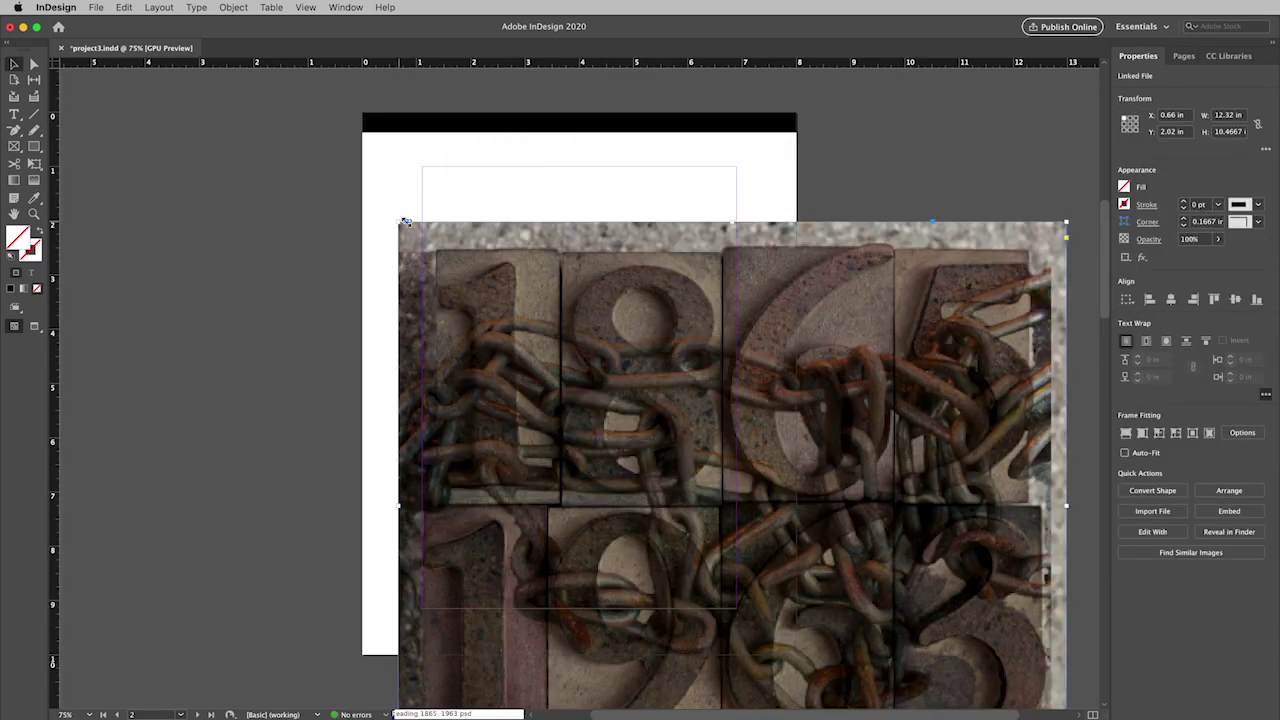
left_click_drag(688, 328, 706, 329)
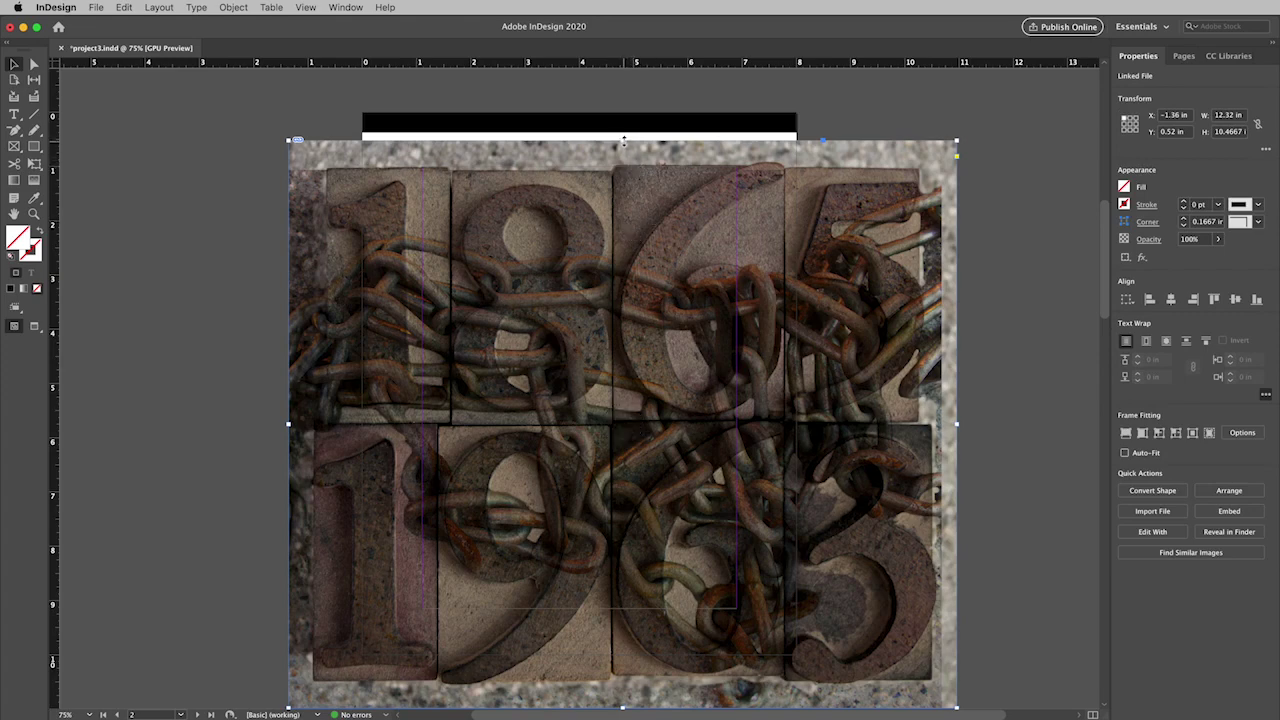
- Crop the 1865-1963 image frame on page 2 on all four sides to about 10.91 x 9.28 in
left_click_drag(623, 141, 623, 172)
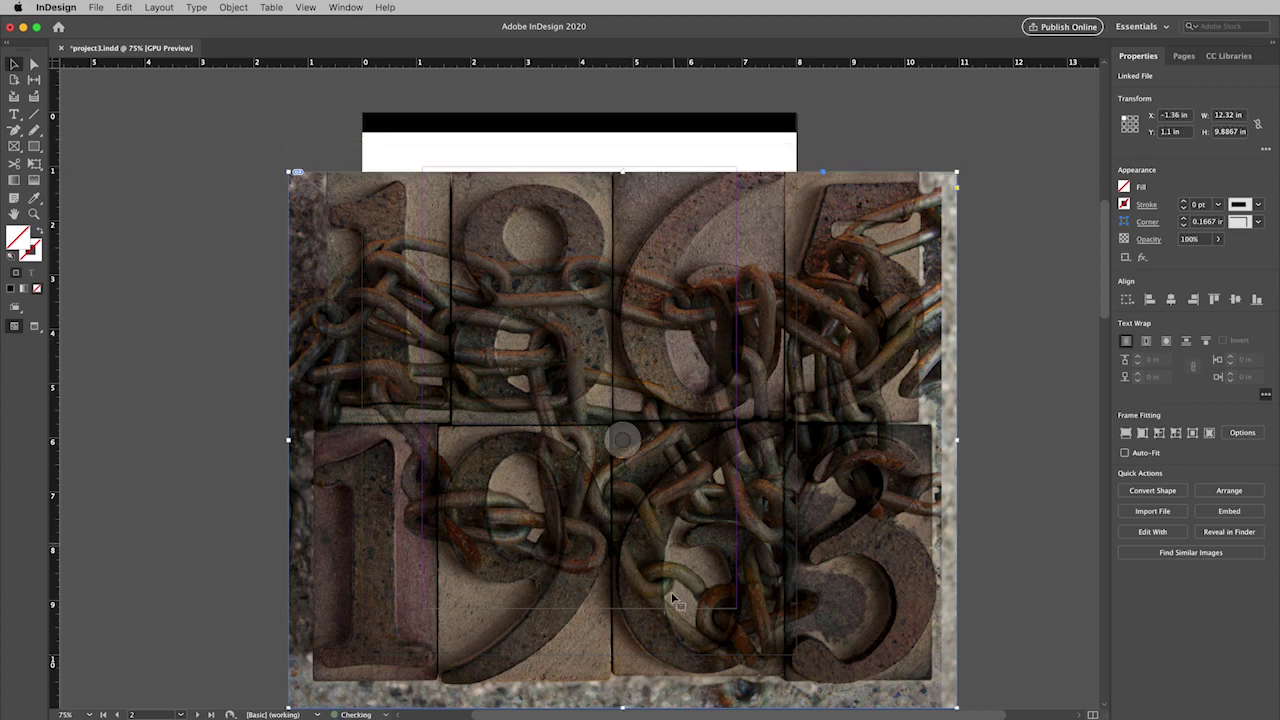
left_click_drag(623, 707, 623, 675)
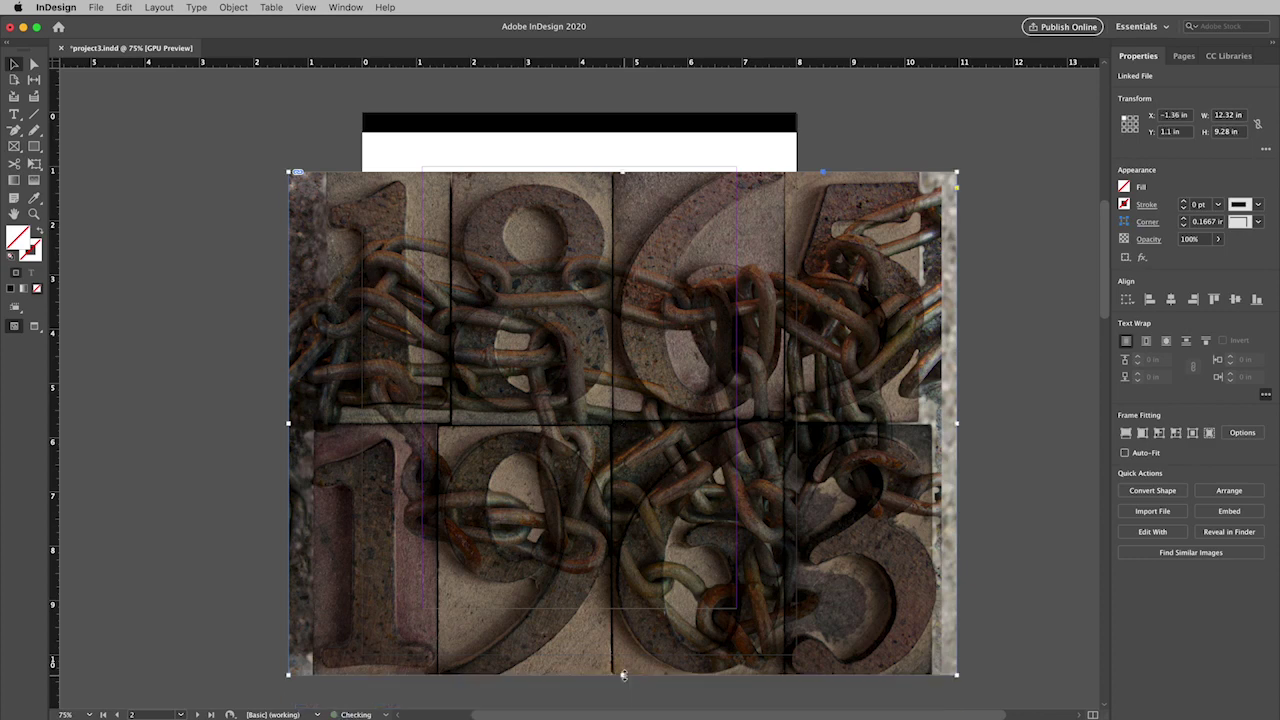
left_click_drag(290, 422, 327, 422)
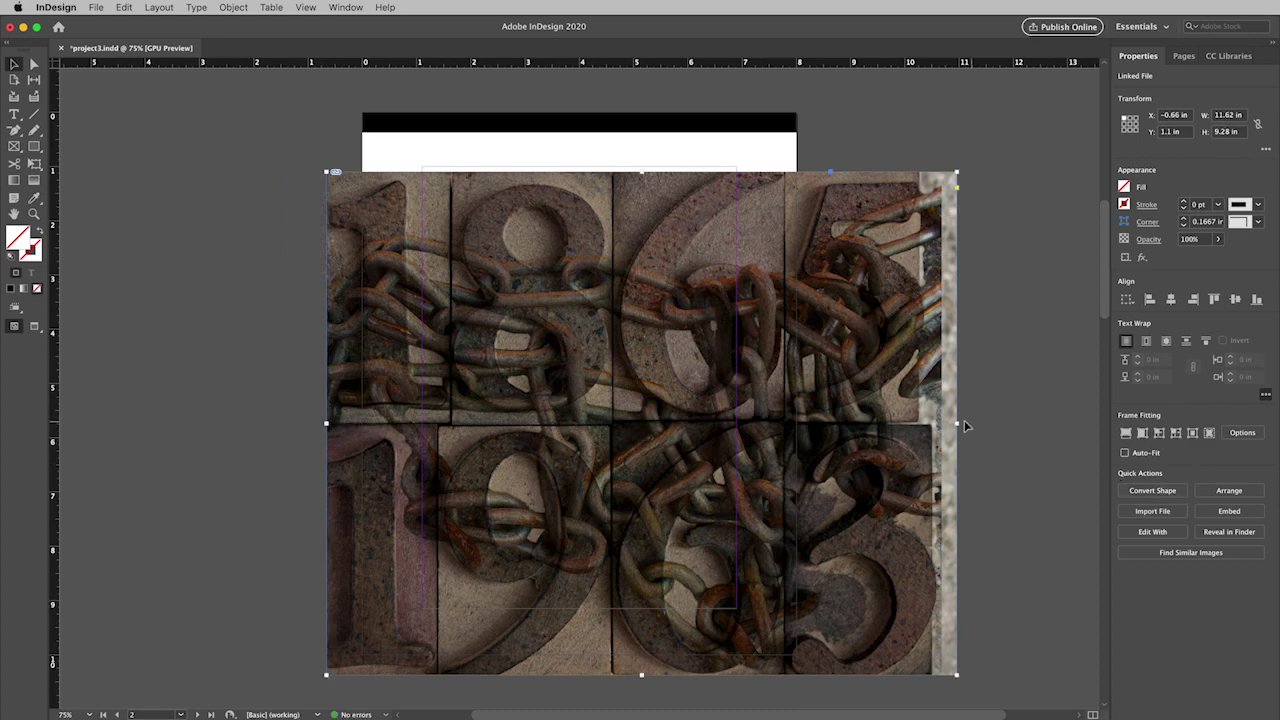
left_click_drag(957, 422, 918, 425)
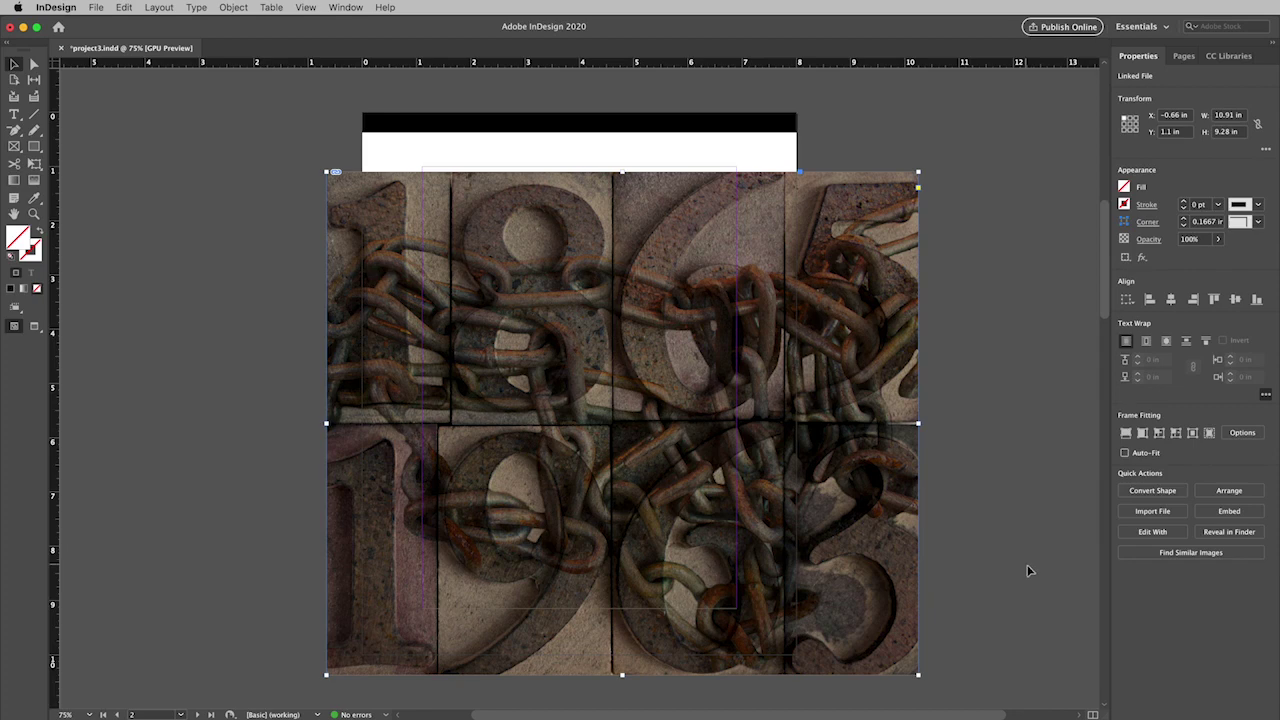
- Scale the cropped 1865-1963 image down with Free Transform to about 3.3 in wide and align it to the page's left edge
key("e")
left_click_drag(918, 675, 499, 337)
left_click_drag(456, 244, 490, 275)
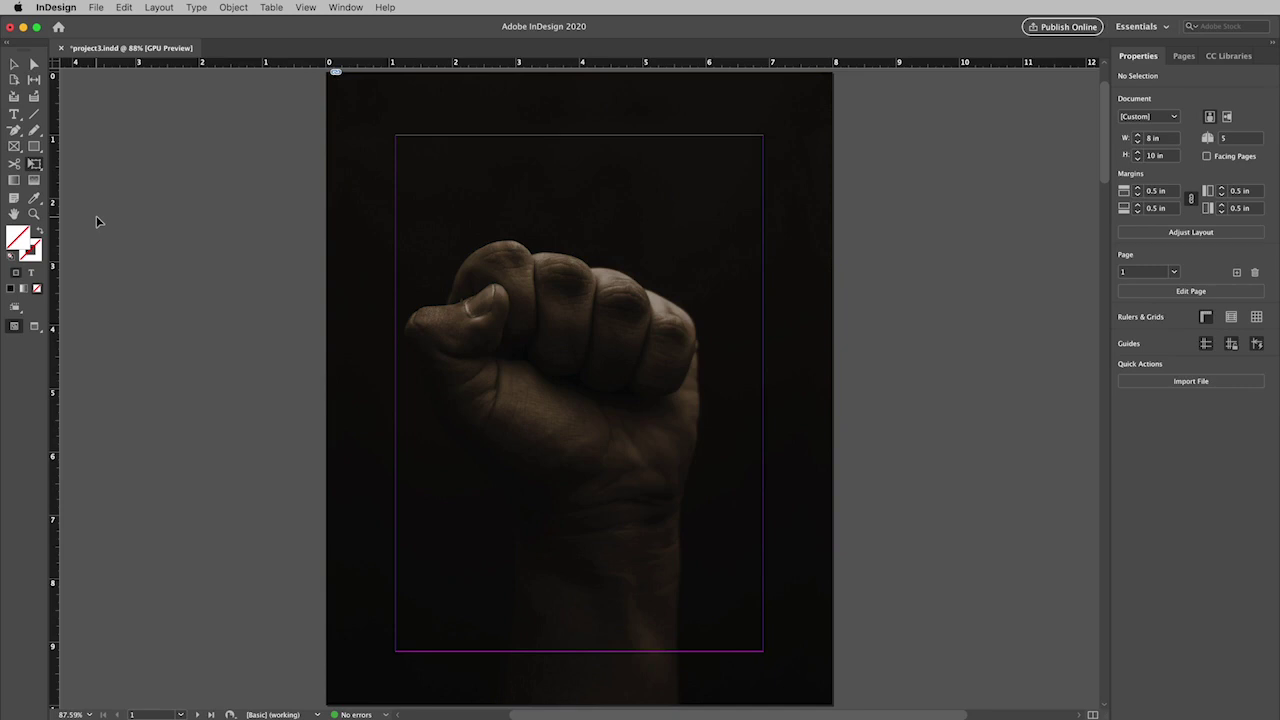
- Draw a text frame about 5.4 x 1.36 in above the fist on page 1 and enter "I HAVE A DREAM" on two lines
left_click(15, 116)
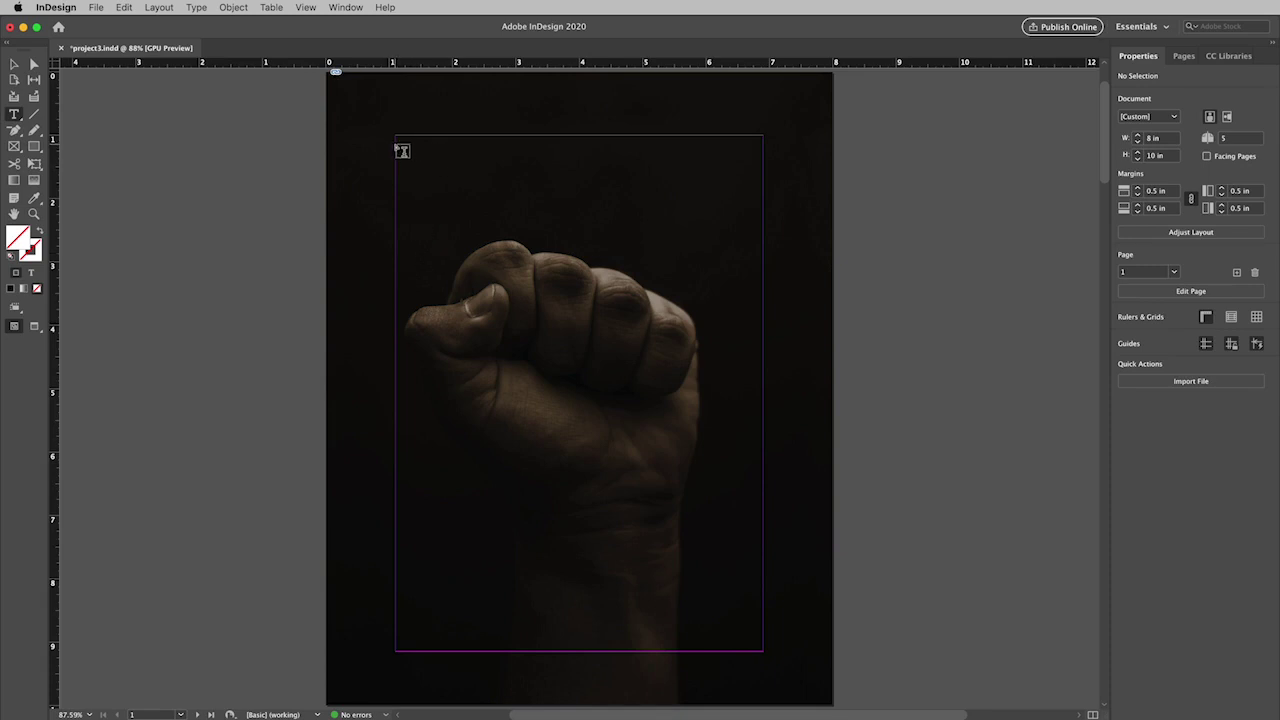
left_click_drag(396, 145, 738, 230)
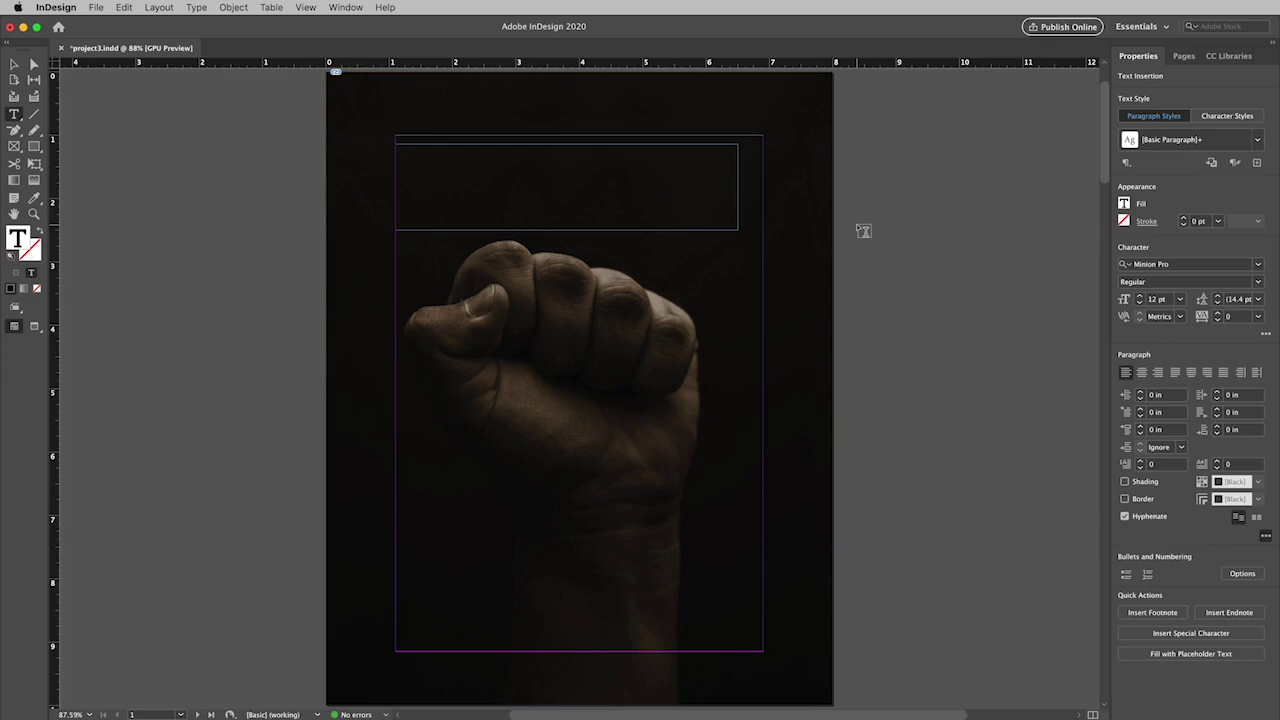
type("Resista")
key("Return")
type("nceis")
- Set the fill of the entire "I HAVE A DREAM" text to [Paper] and deselect it
key("super+a")
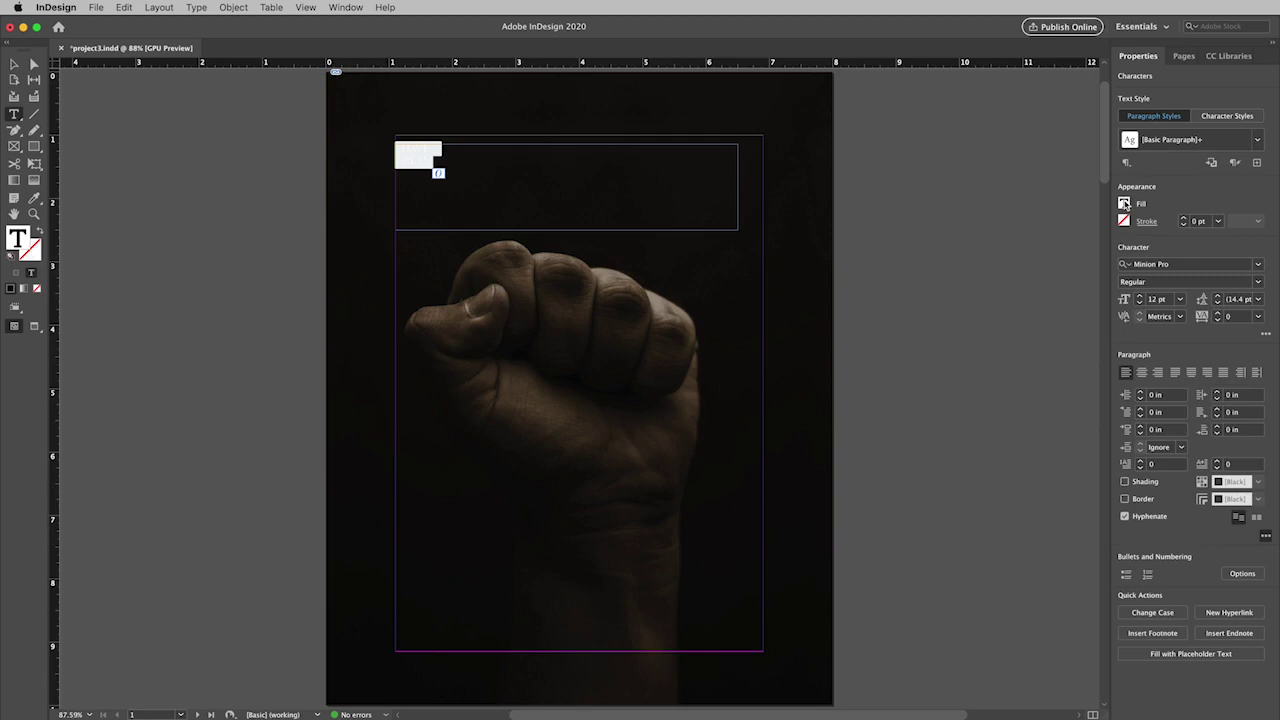
left_click(1124, 203)
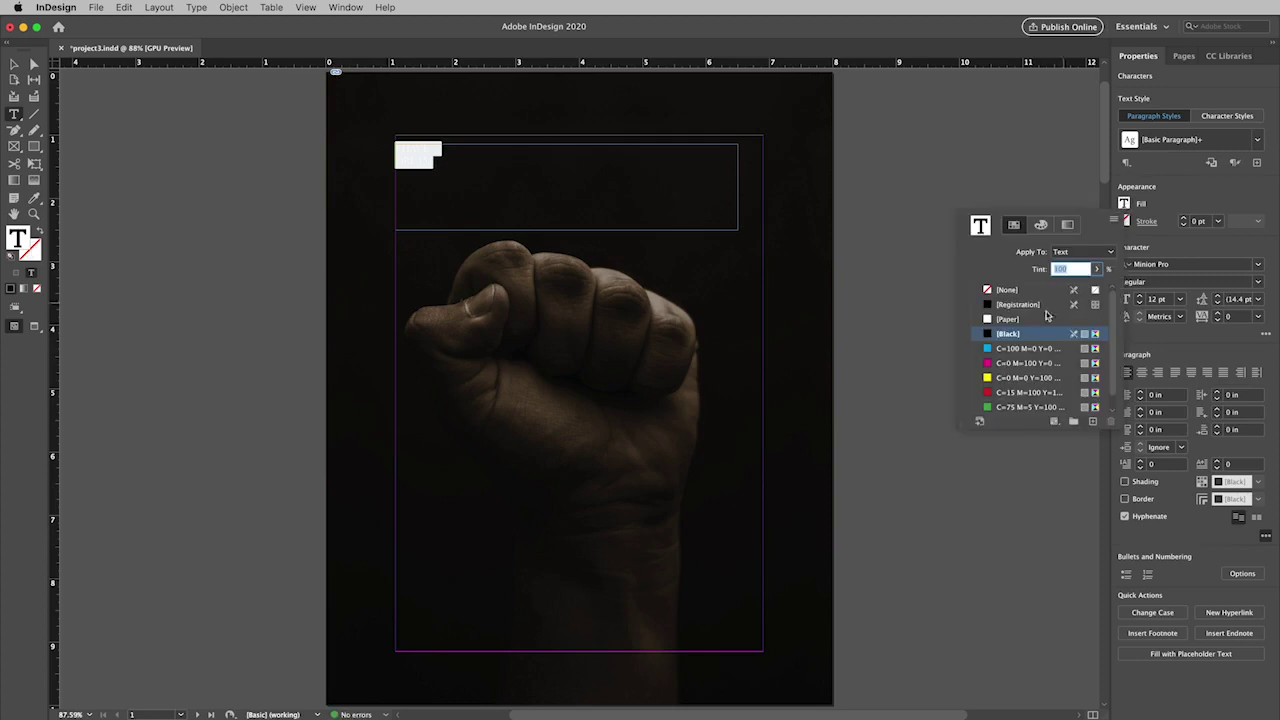
left_click(988, 320)
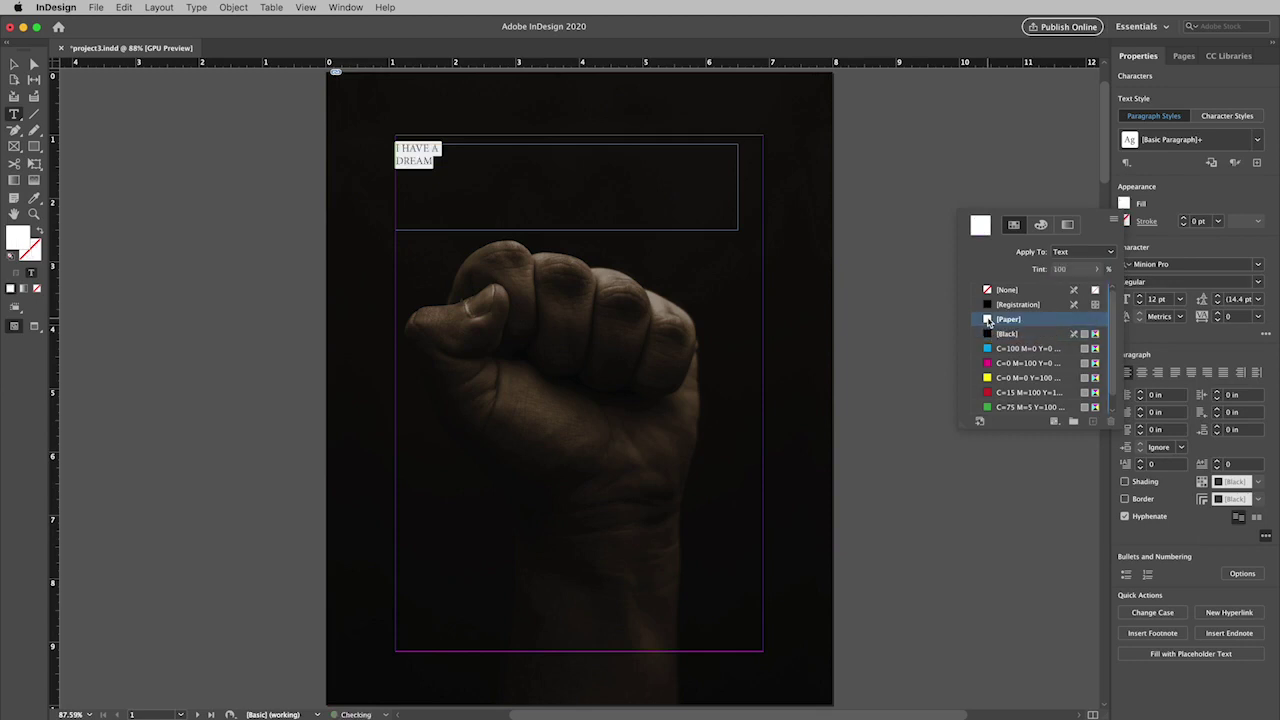
key("Escape")
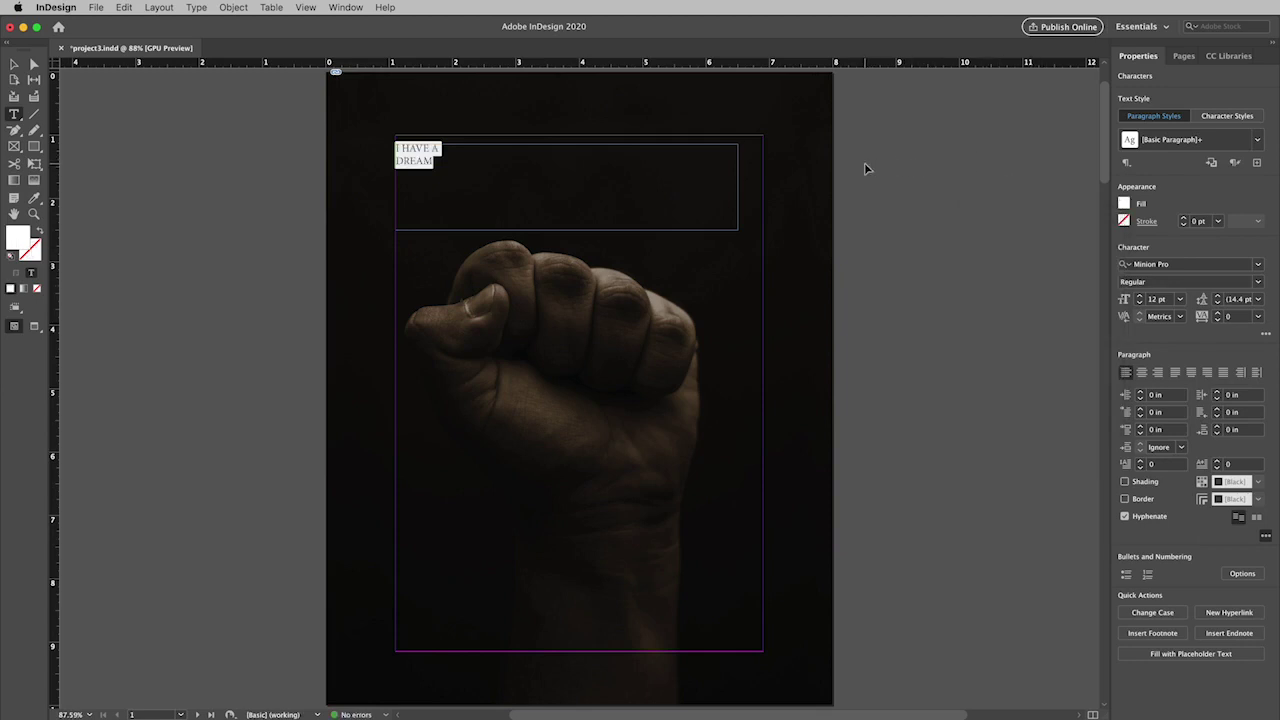
key("Escape")
left_click(866, 169)
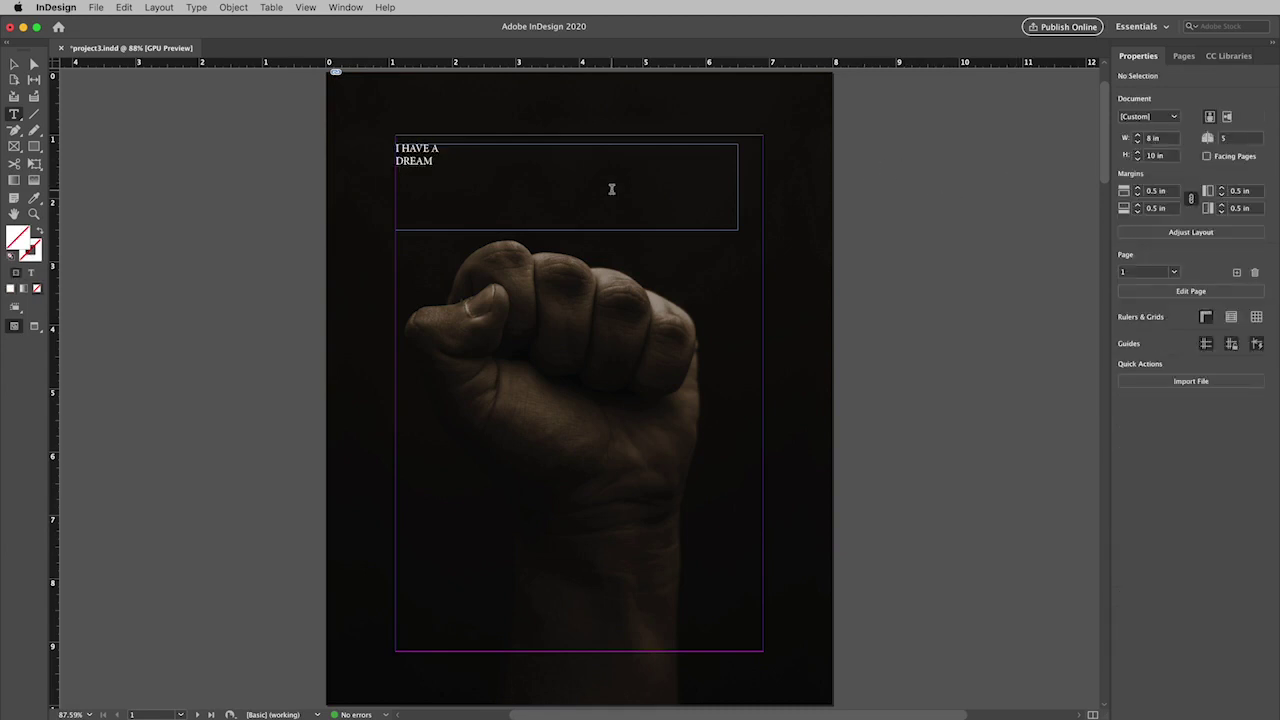
- Change the font of both "I HAVE A DREAM" lines to Bebas Neue
left_click(436, 163)
left_click_drag(436, 163, 357, 130)
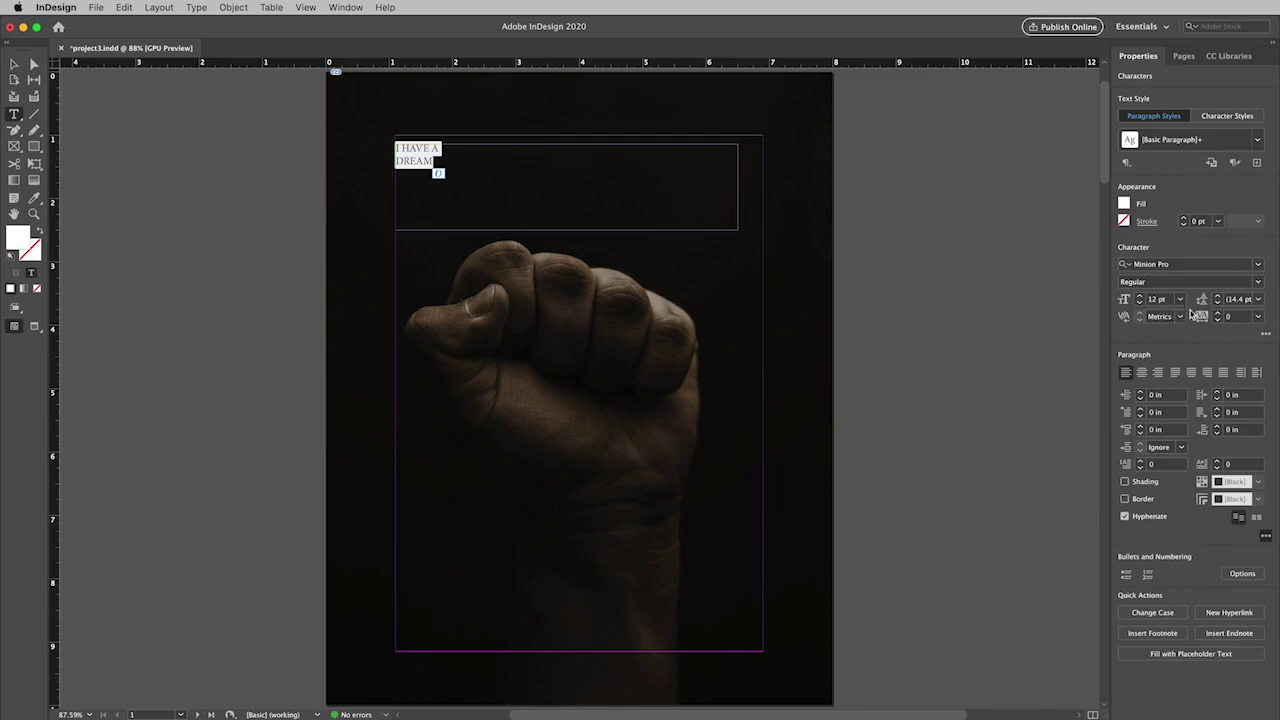
left_click(1190, 264)
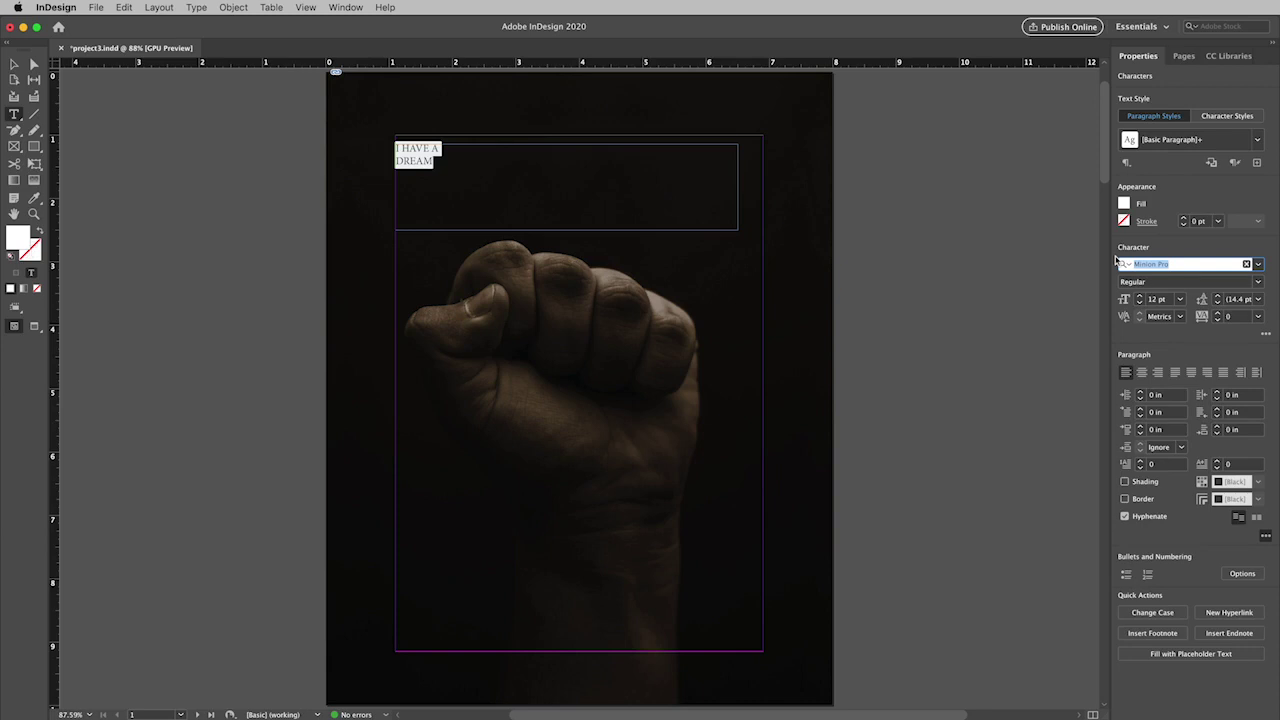
type("bebas")
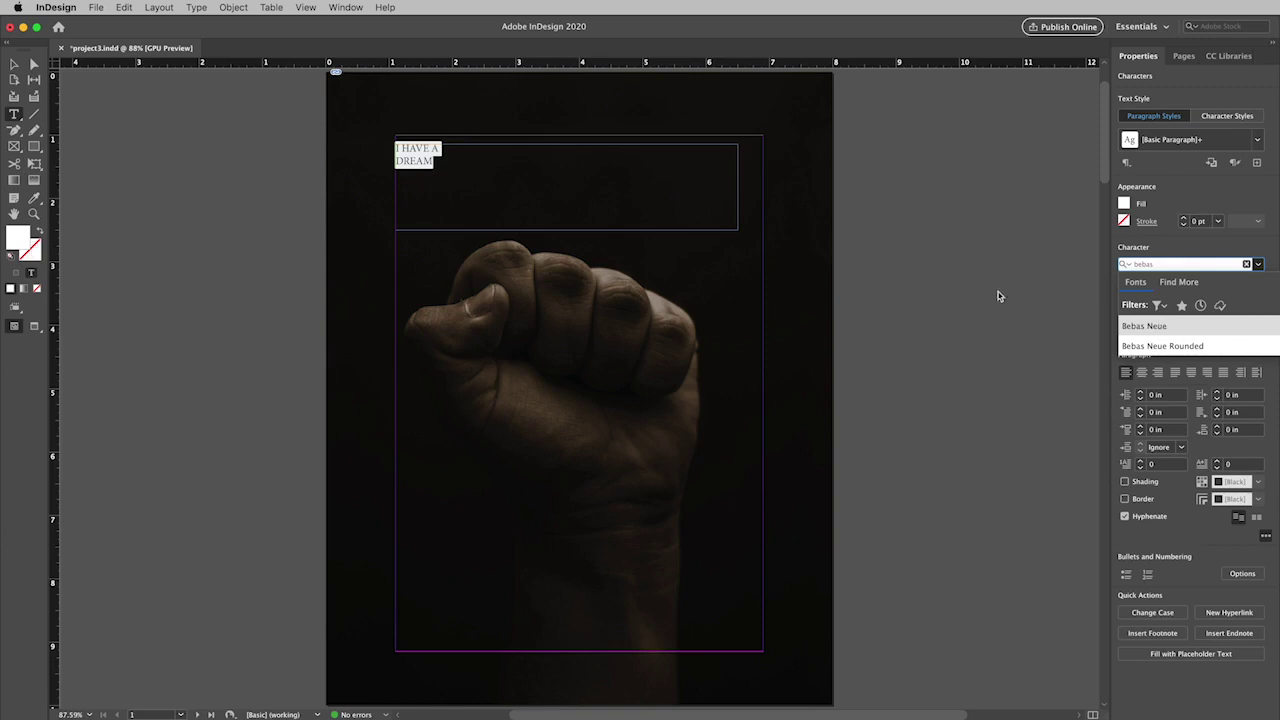
left_click(1145, 326)
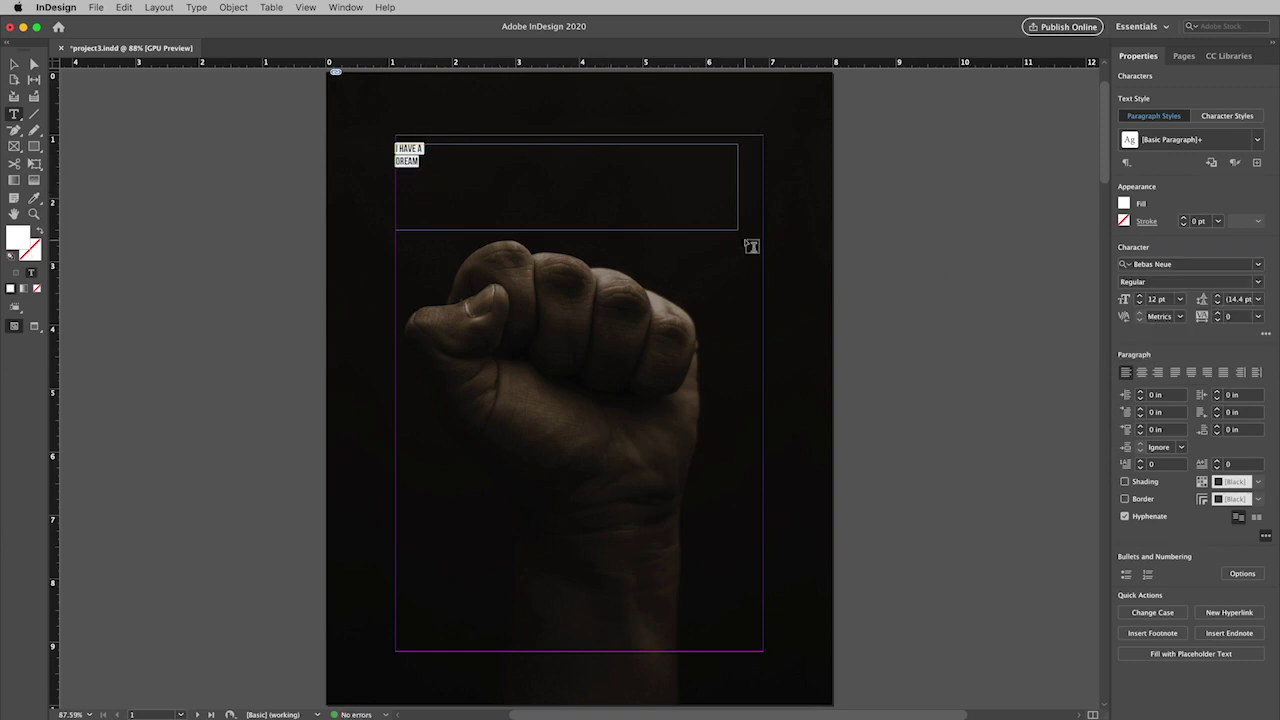
- Set the title text to 32 pt size with 30 pt leading
double_click(1156, 302)
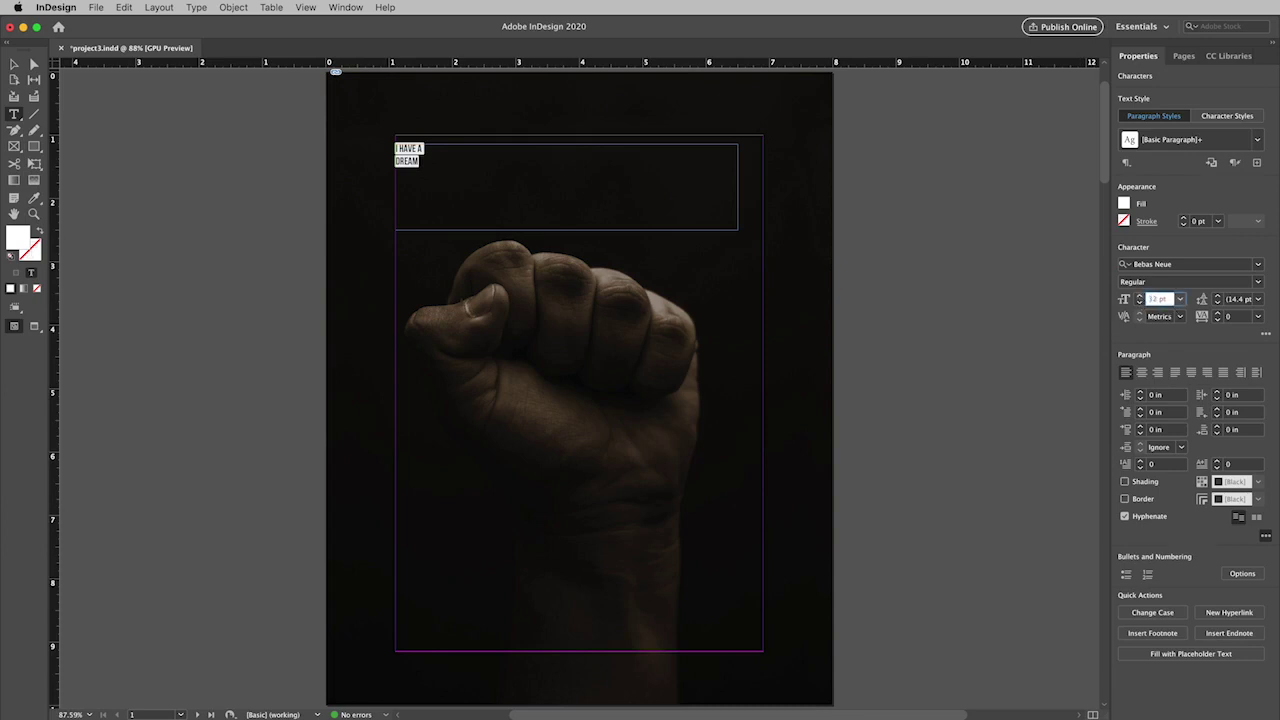
type("32")
key("Tab")
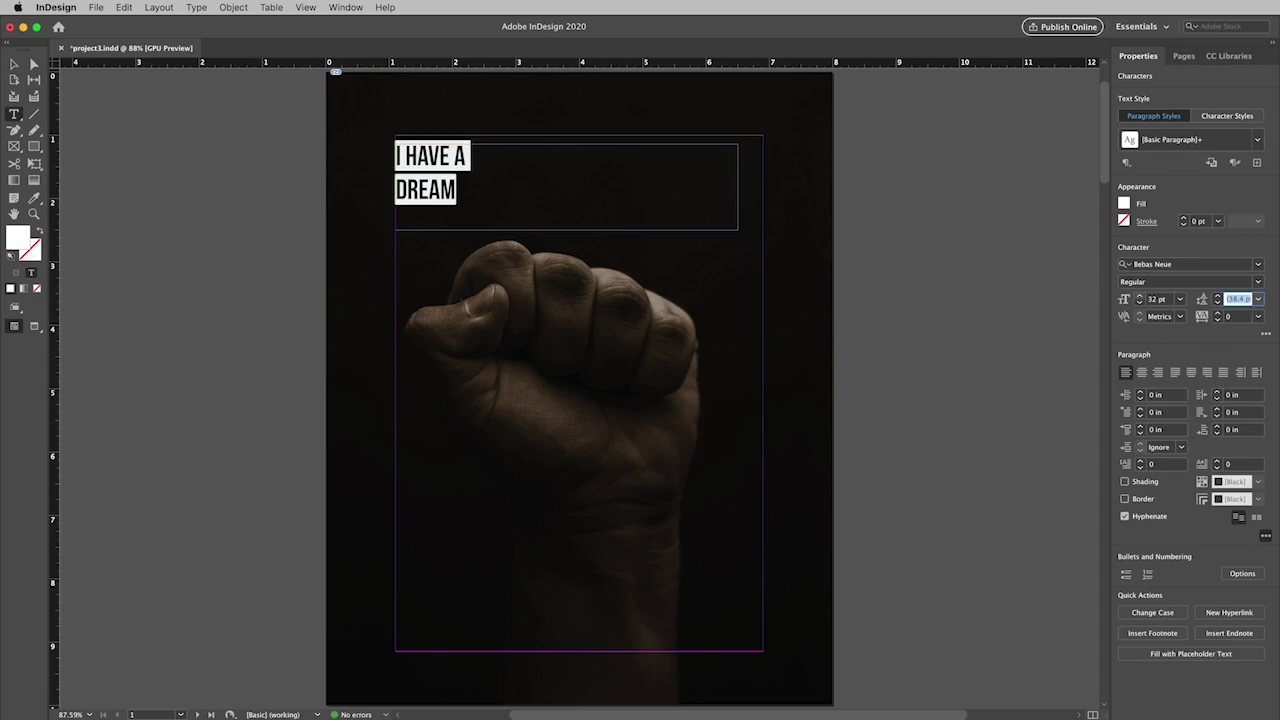
type("3")
key("Tab")
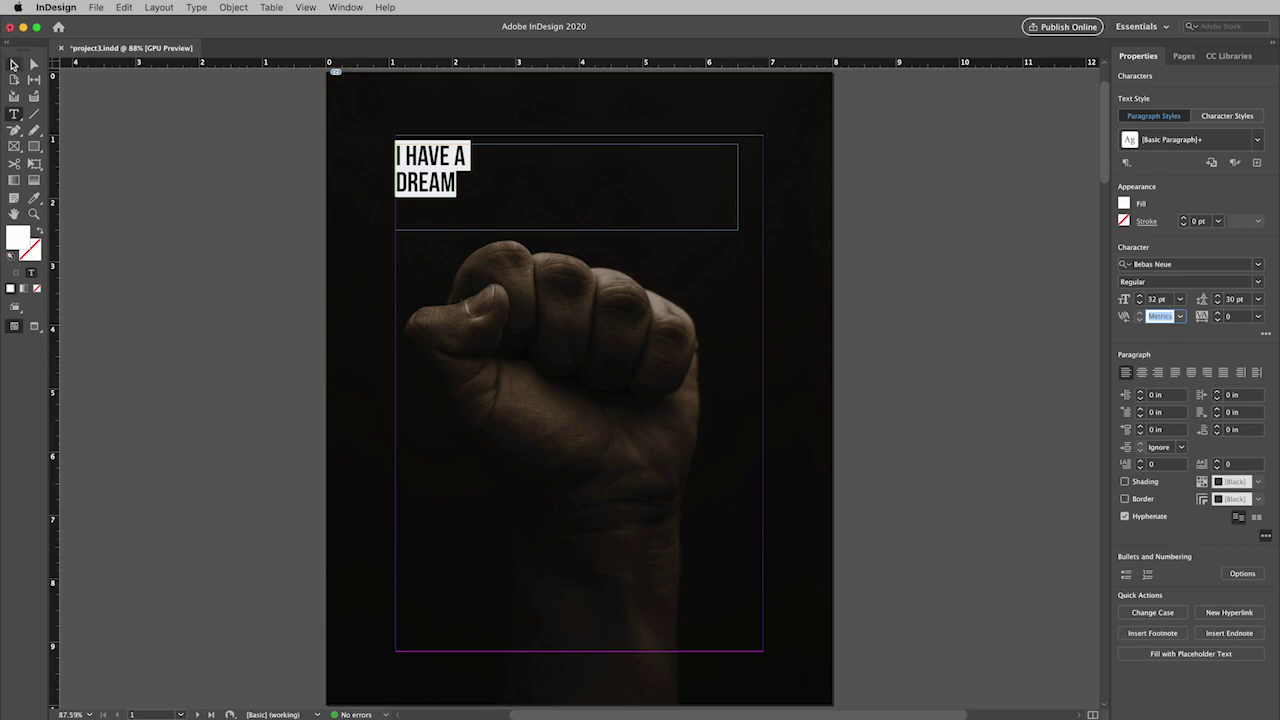
- Resize the title frame to span the margins at about 5.8 x 1.04 in and center its text
left_click(14, 64)
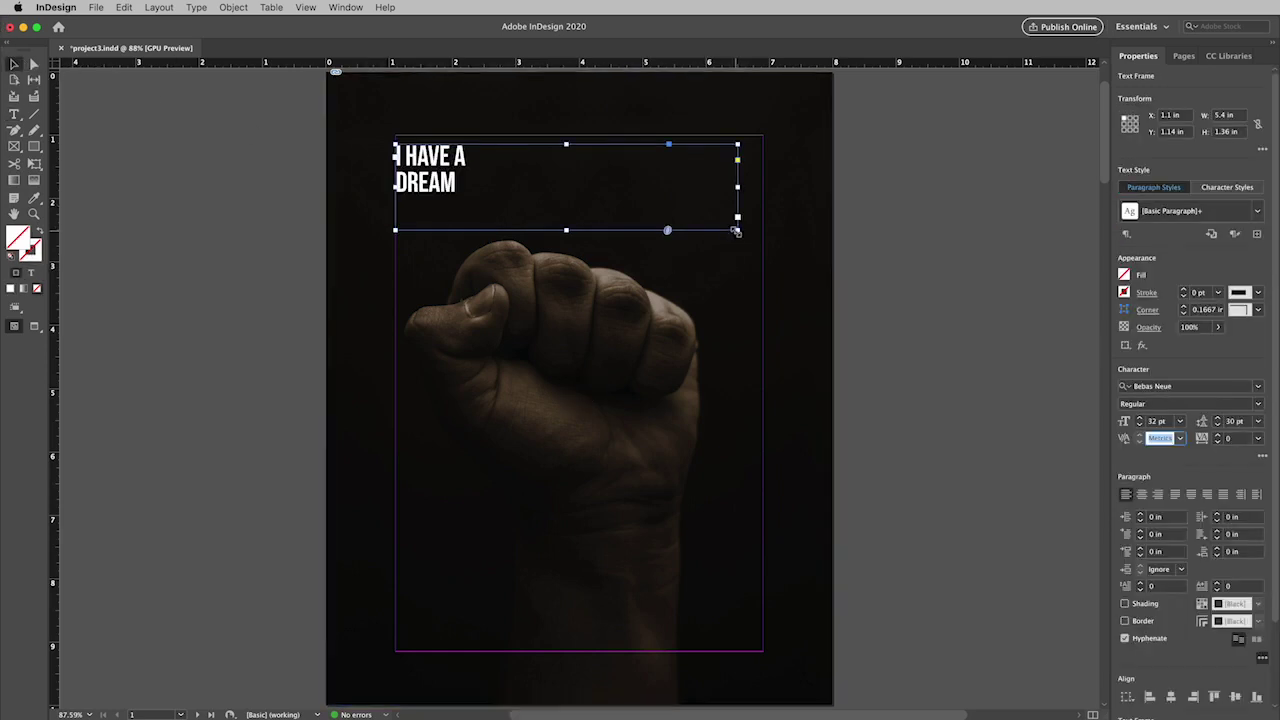
left_click_drag(738, 231, 470, 208)
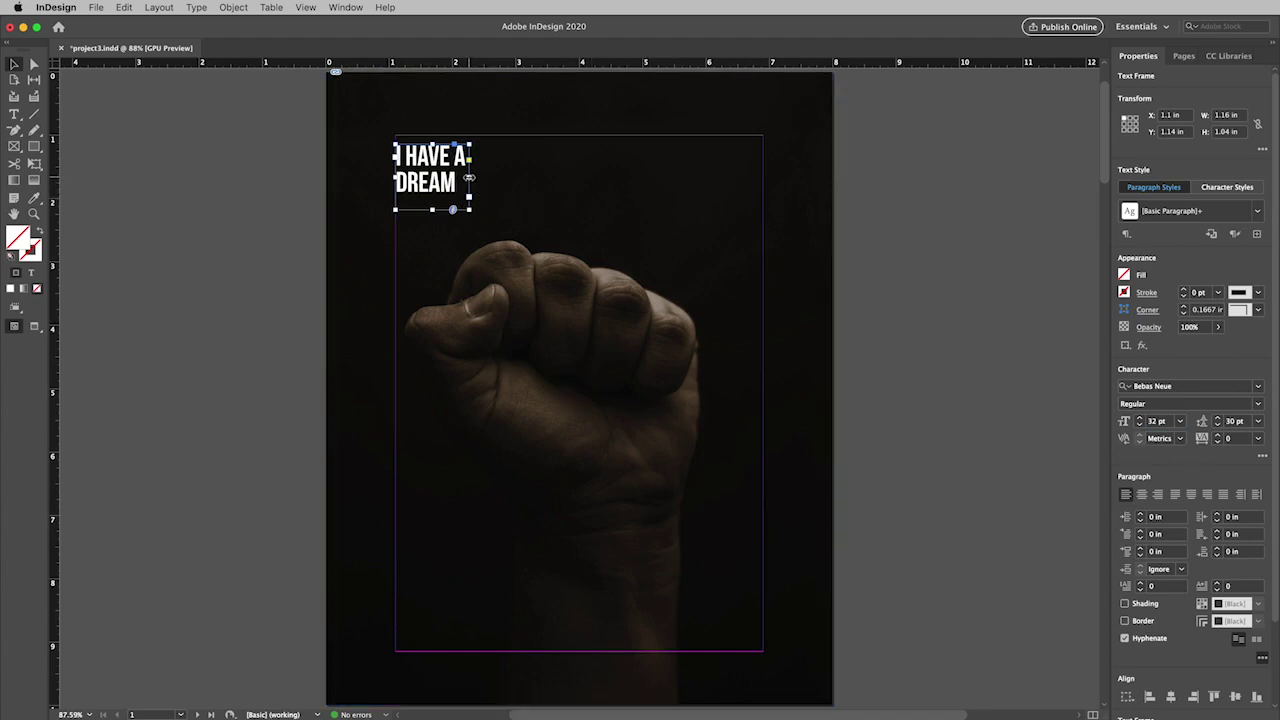
left_click_drag(469, 177, 762, 177)
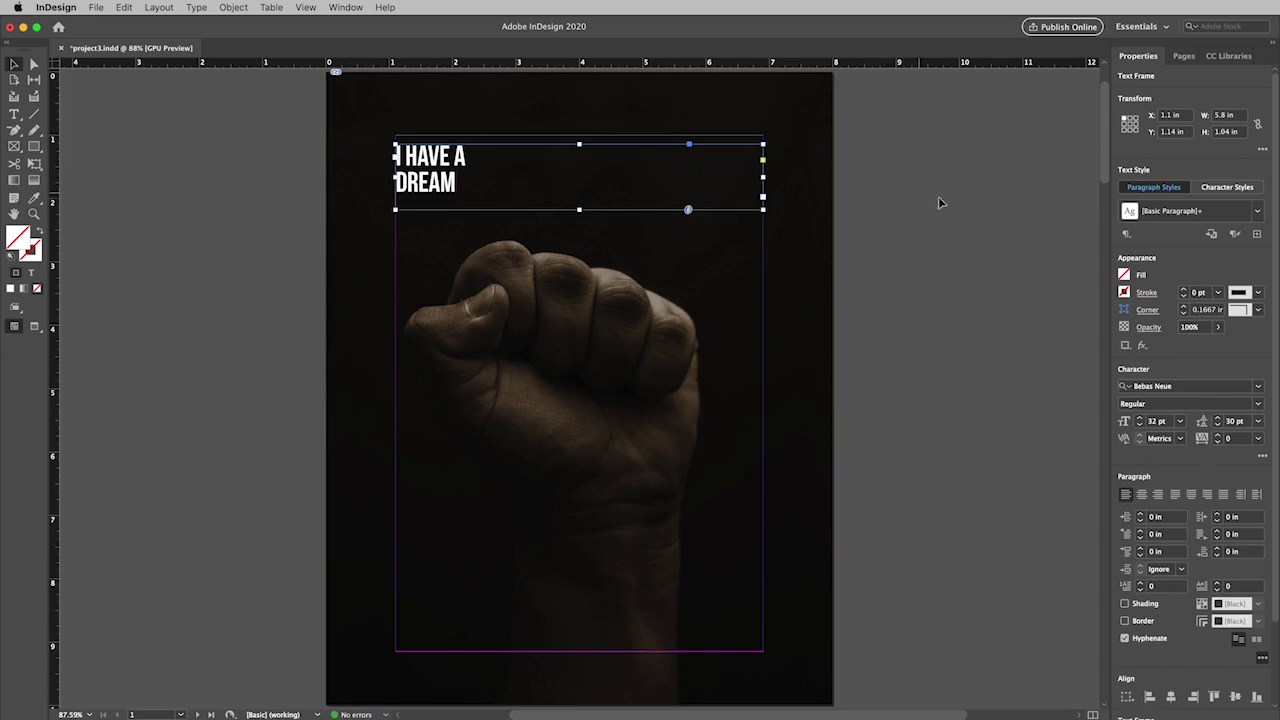
left_click(1142, 497)
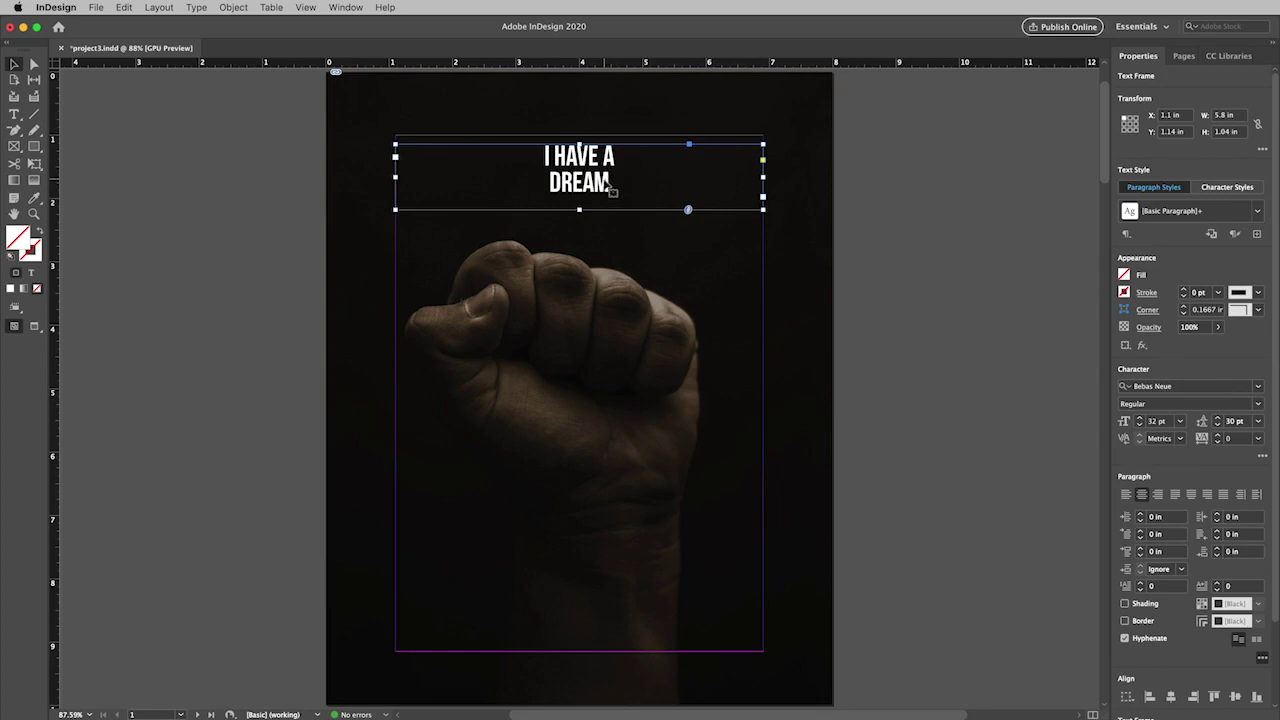
- Move the title frame straight up to about Y 0.66 in and deselect it
left_click_drag(609, 188, 608, 185)
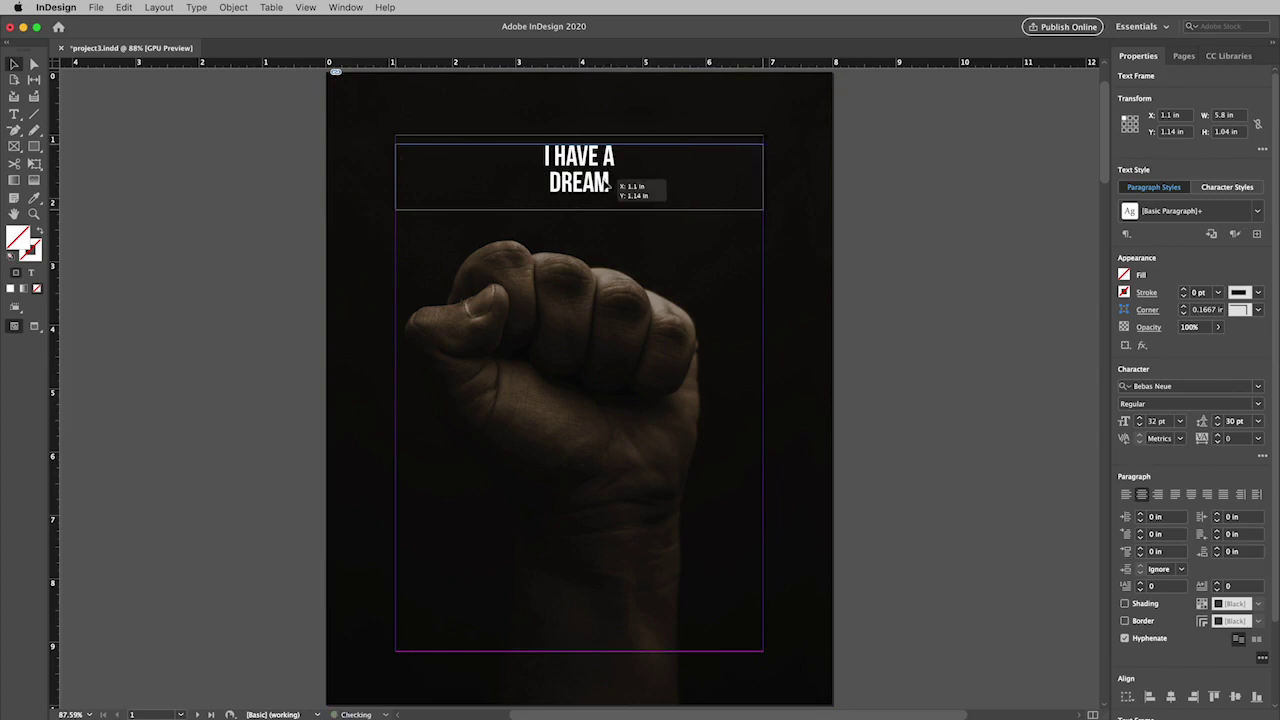
left_click_drag(608, 184, 608, 152)
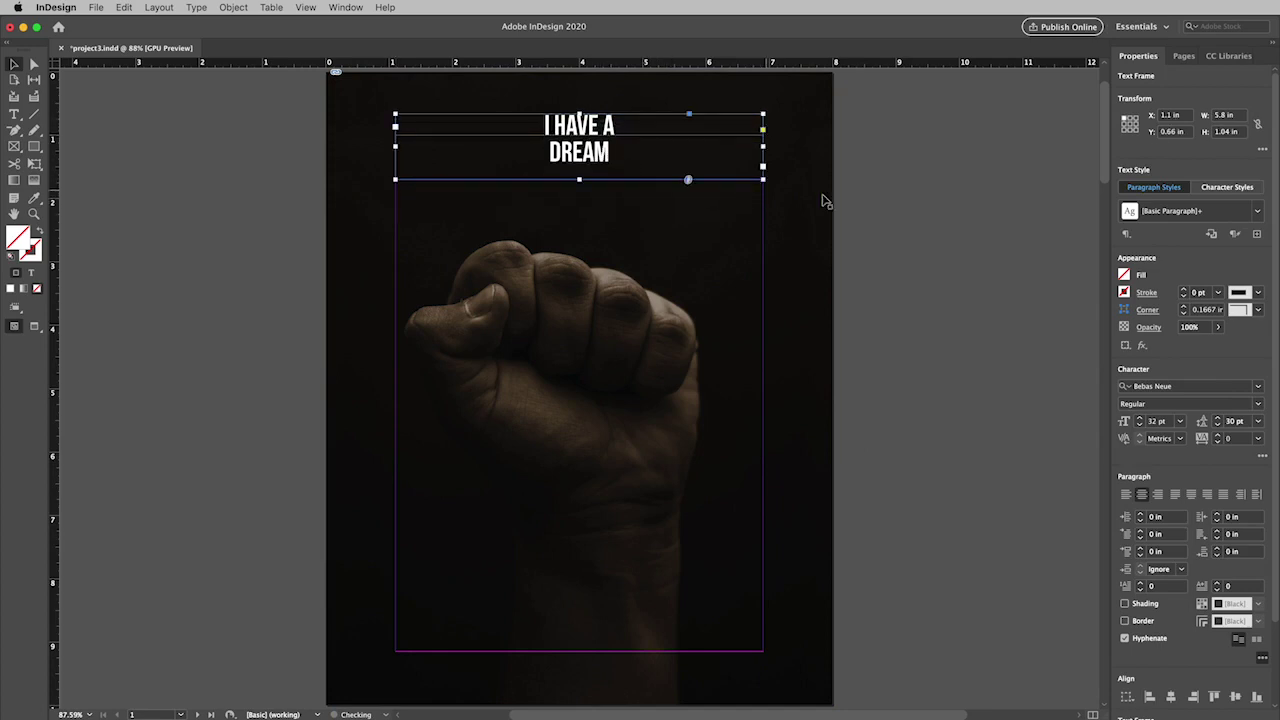
left_click(874, 197)
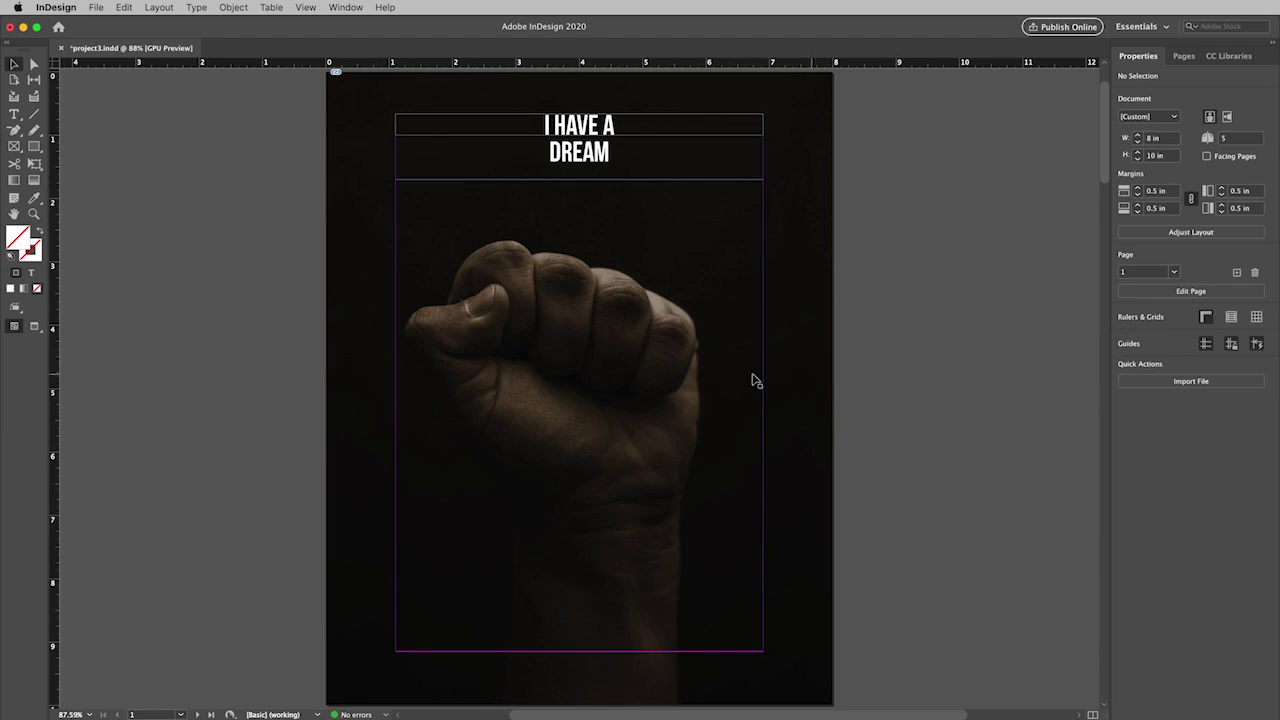
- Shift the fist image within its frame to about X -0.473 in, Y -0.917 in, then preview page 1 without guides and return to normal view
left_click(579, 388)
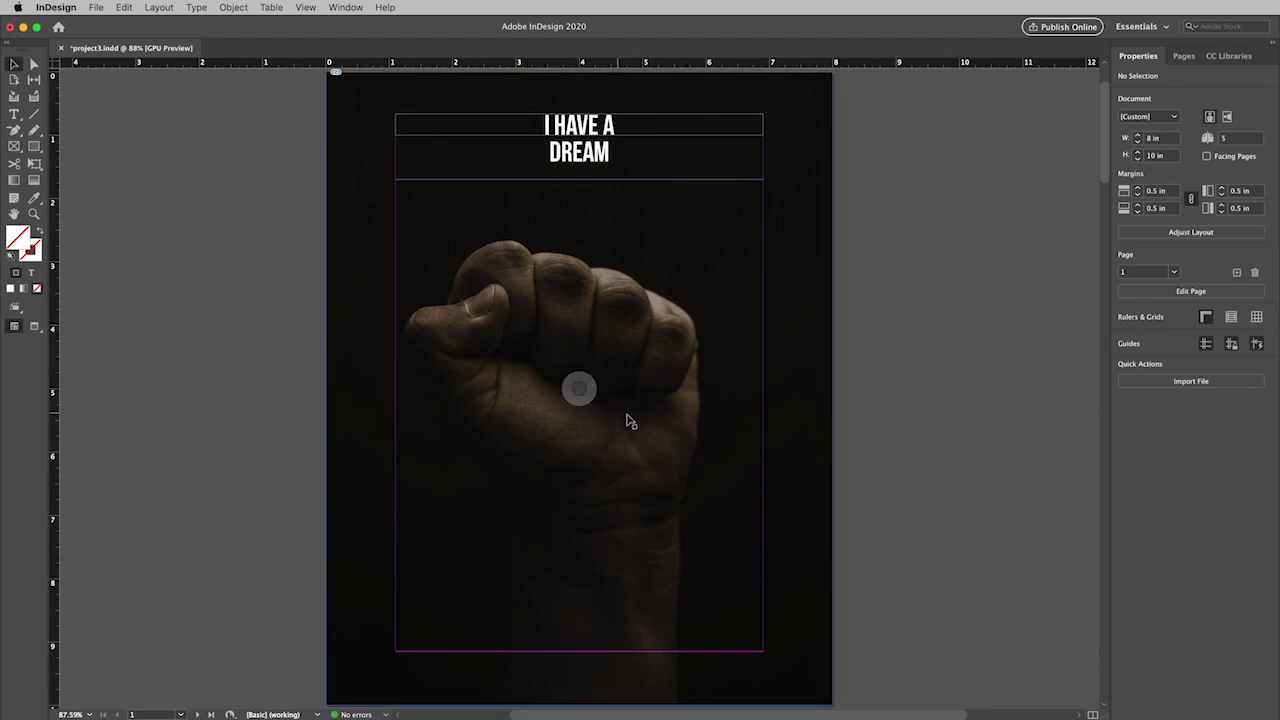
left_click(578, 389)
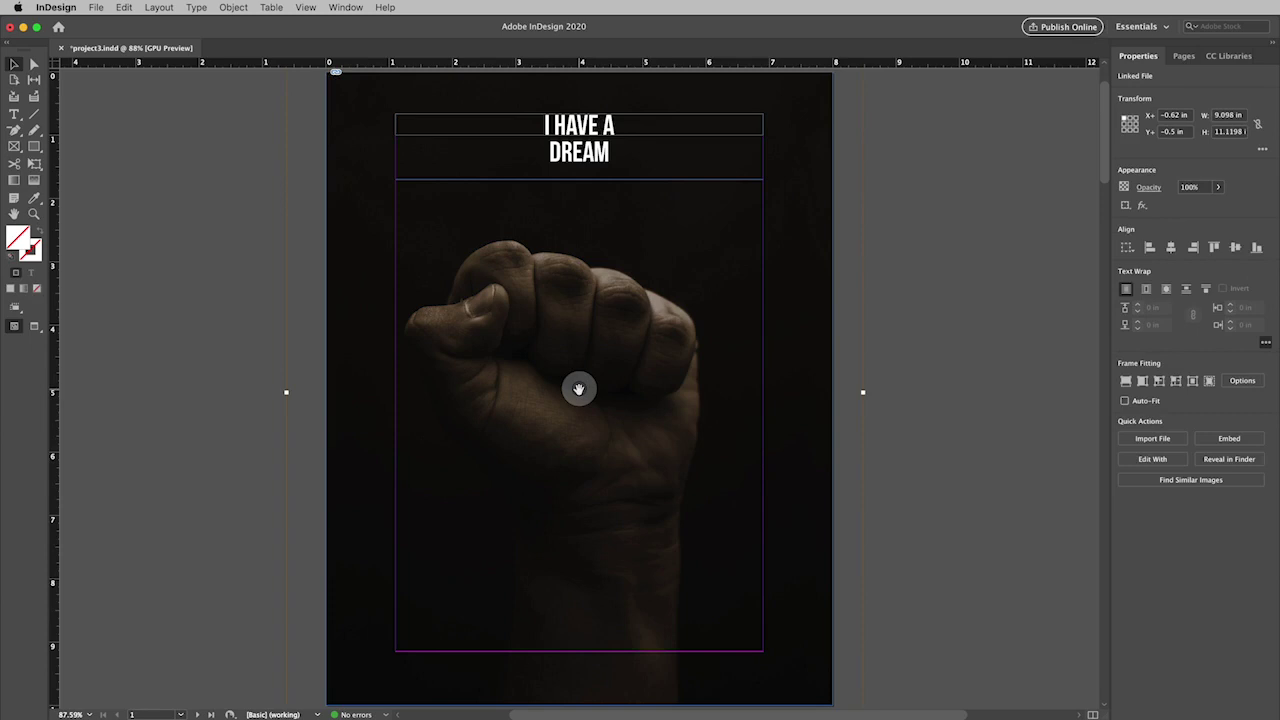
mouse_move(578, 389)
left_mouse_down()
mouse_move(590, 357)
mouse_move(588, 369)
left_mouse_up()
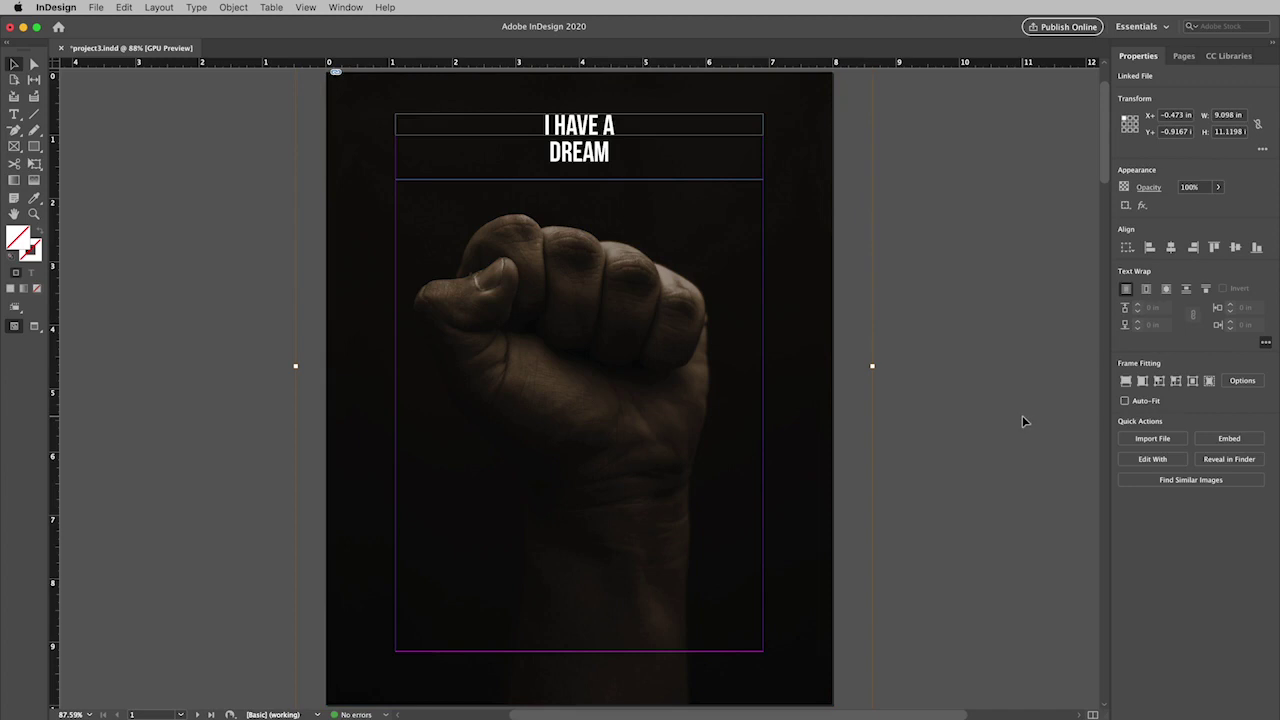
key("w")
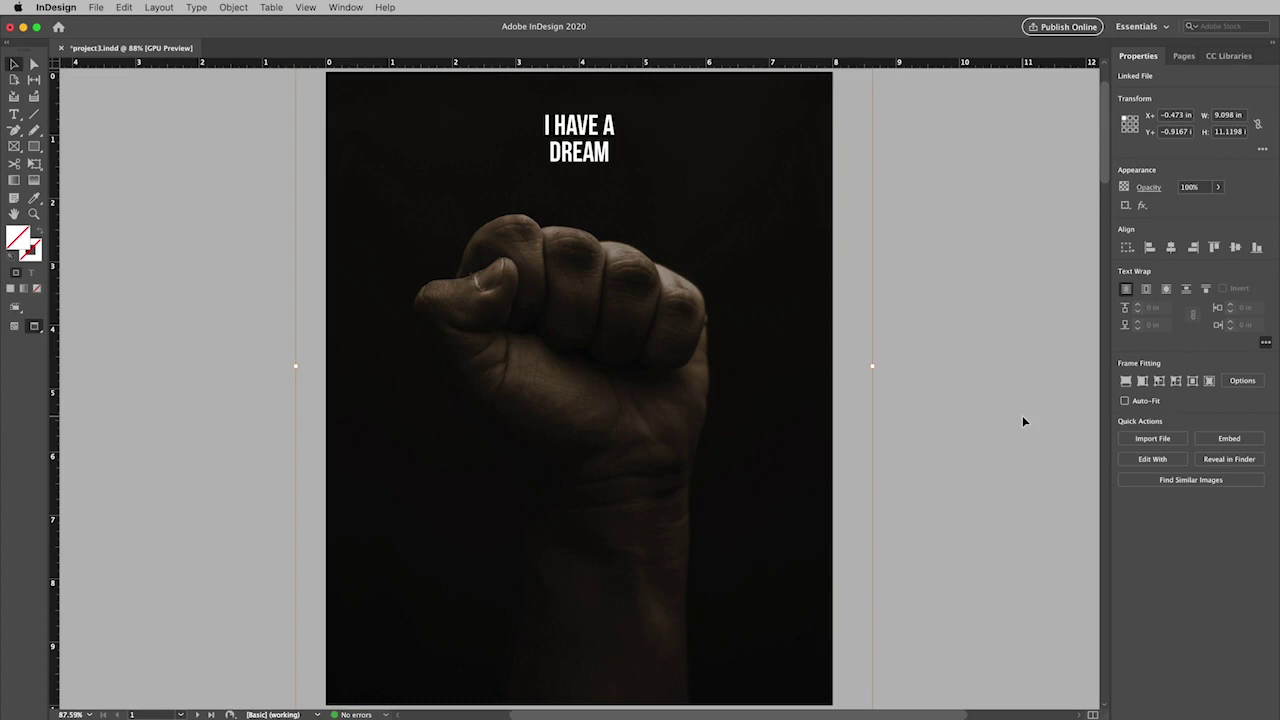
key("w")
left_click(951, 443)
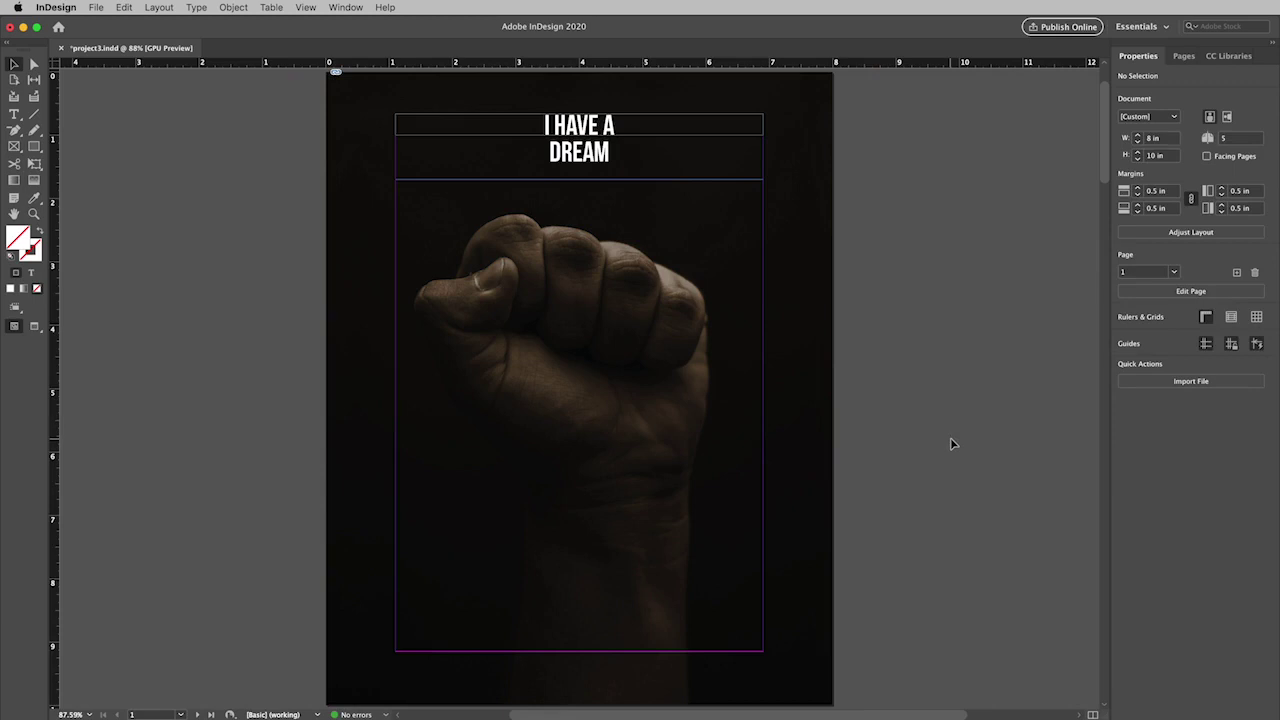
- Draw a margin-wide text frame about 1.5 in tall near the bottom of page 1, paste the copied text into it and preview the page
left_click(14, 114)
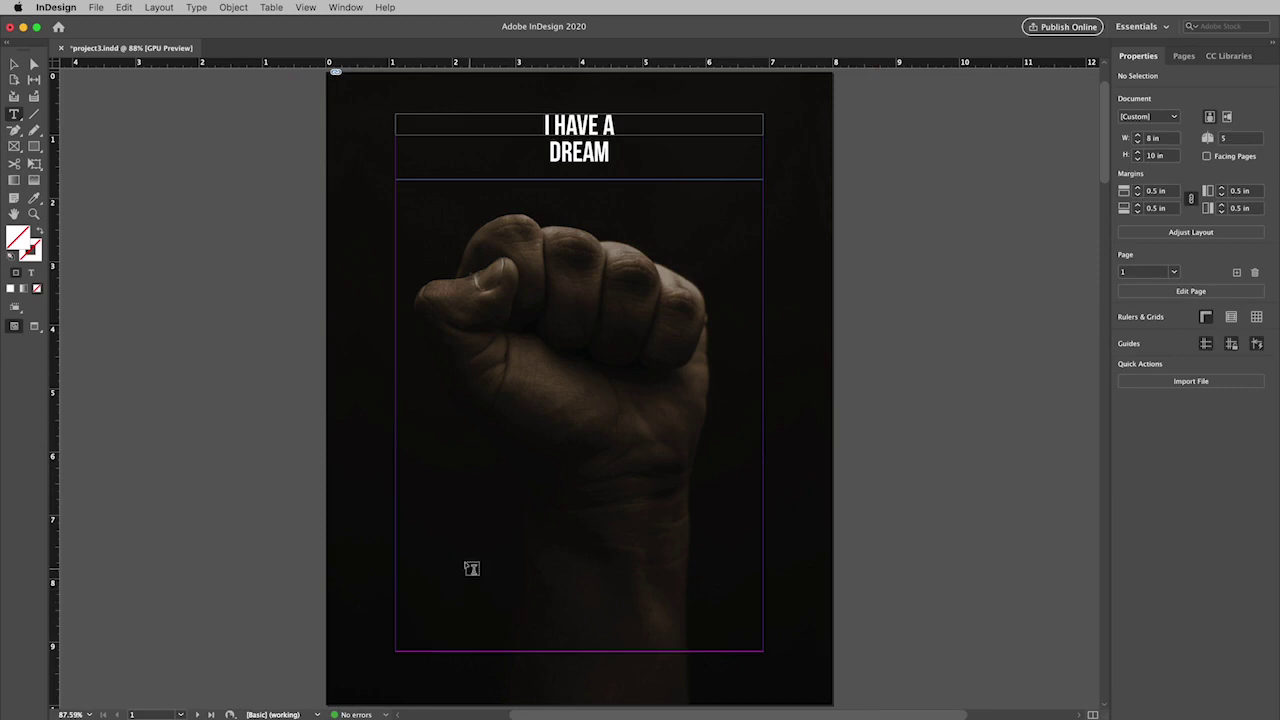
left_click_drag(396, 539, 765, 634)
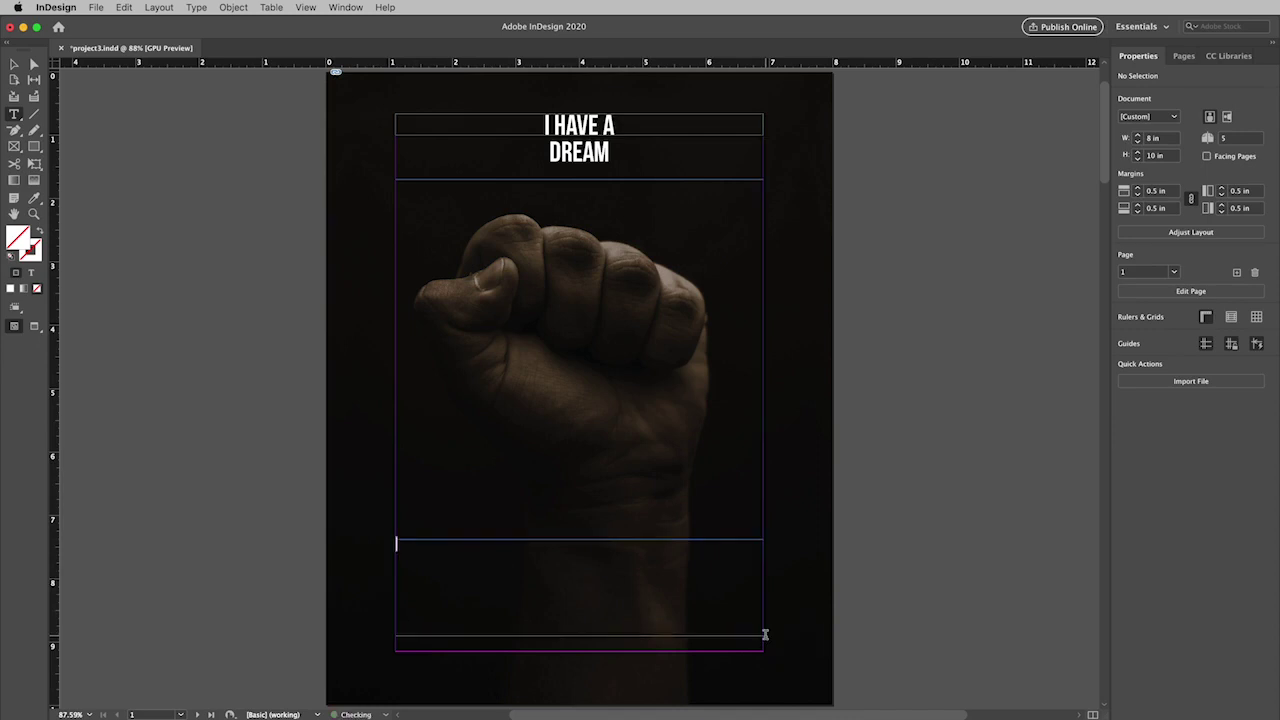
key("super+v")
key("Escape")
left_click(870, 602)
key("w")
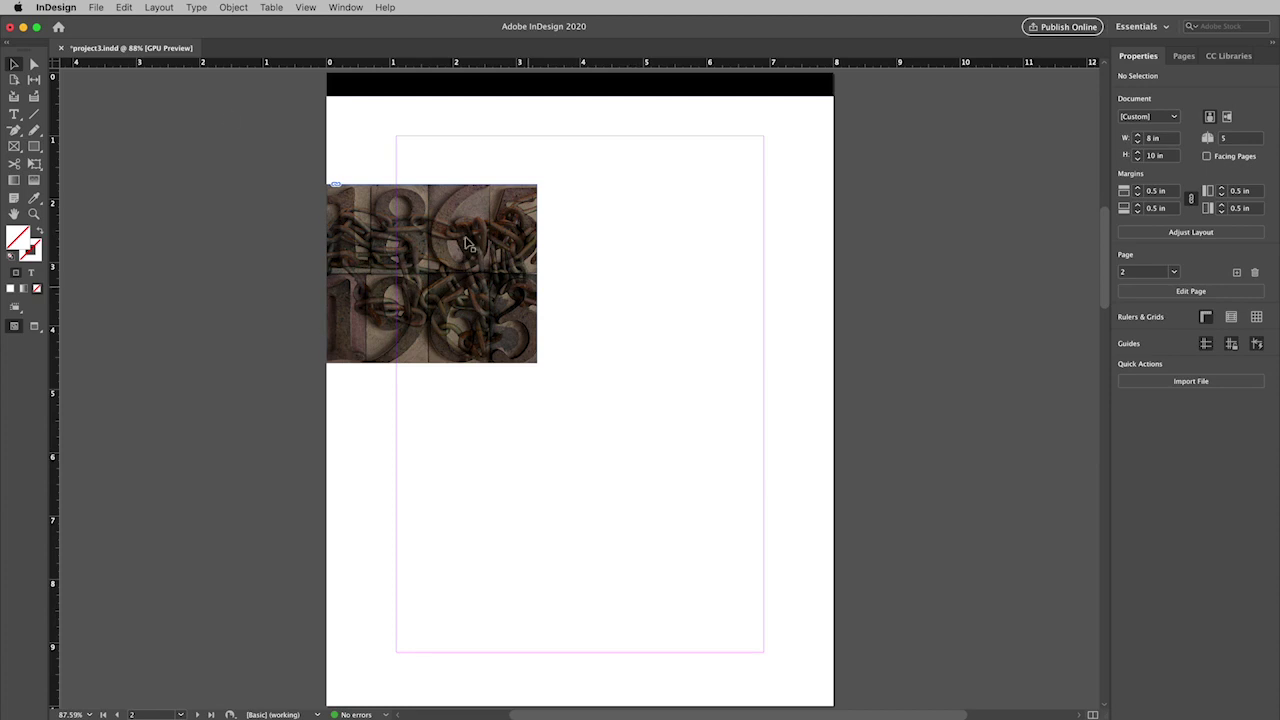
- Place i-have-a-dream_mlk.docx on page 2 from the upper-left margin corner so the text fills the margin area
left_click(97, 9)
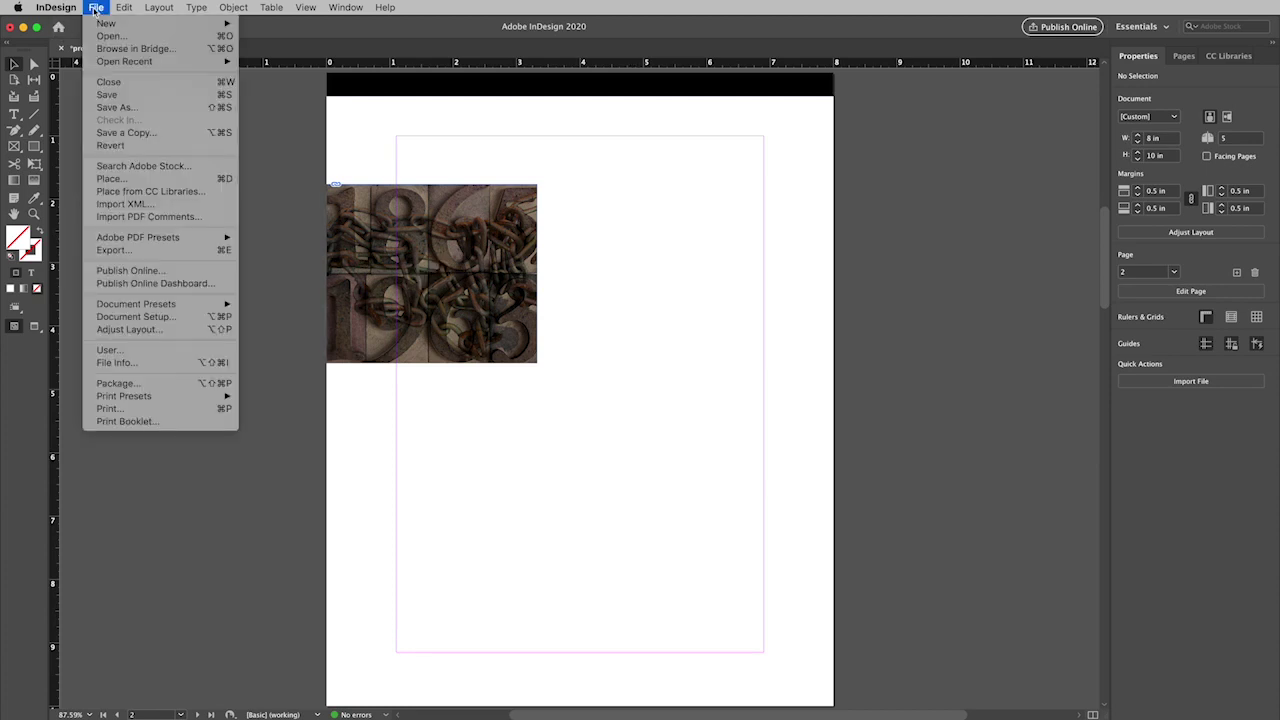
left_click(110, 178)
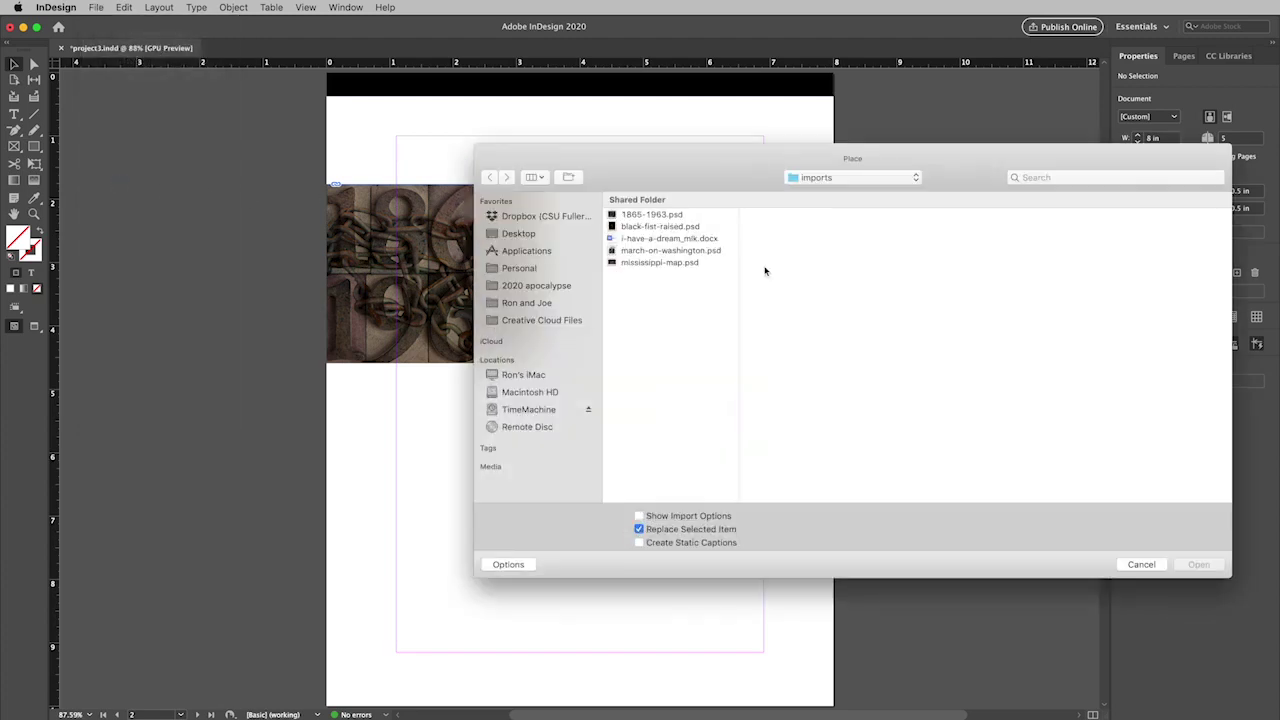
left_click(670, 240)
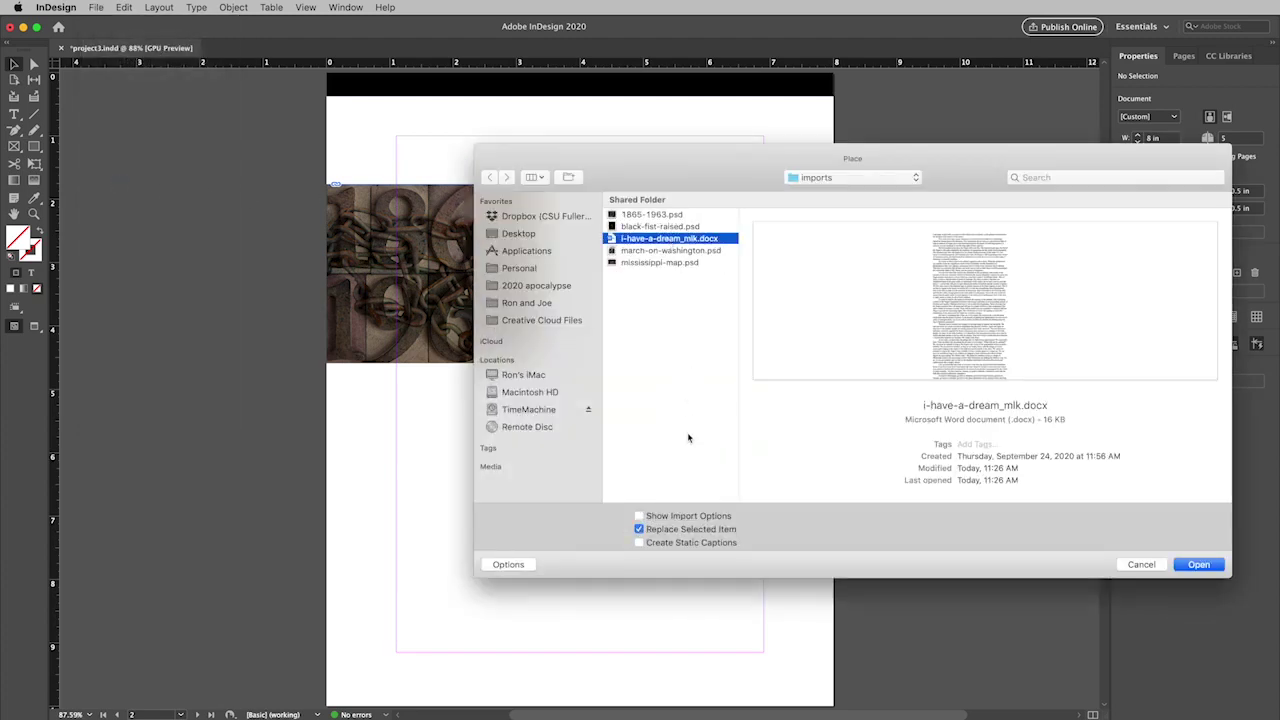
left_click(1197, 566)
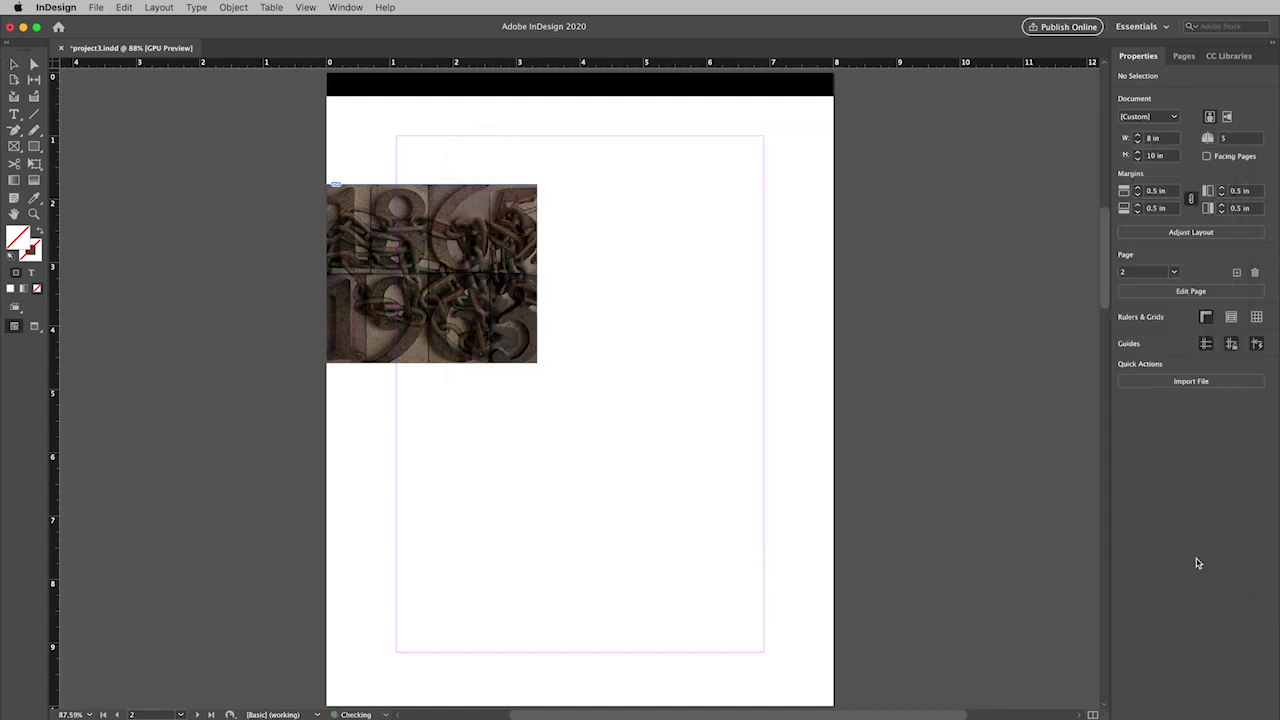
left_click(410, 151)
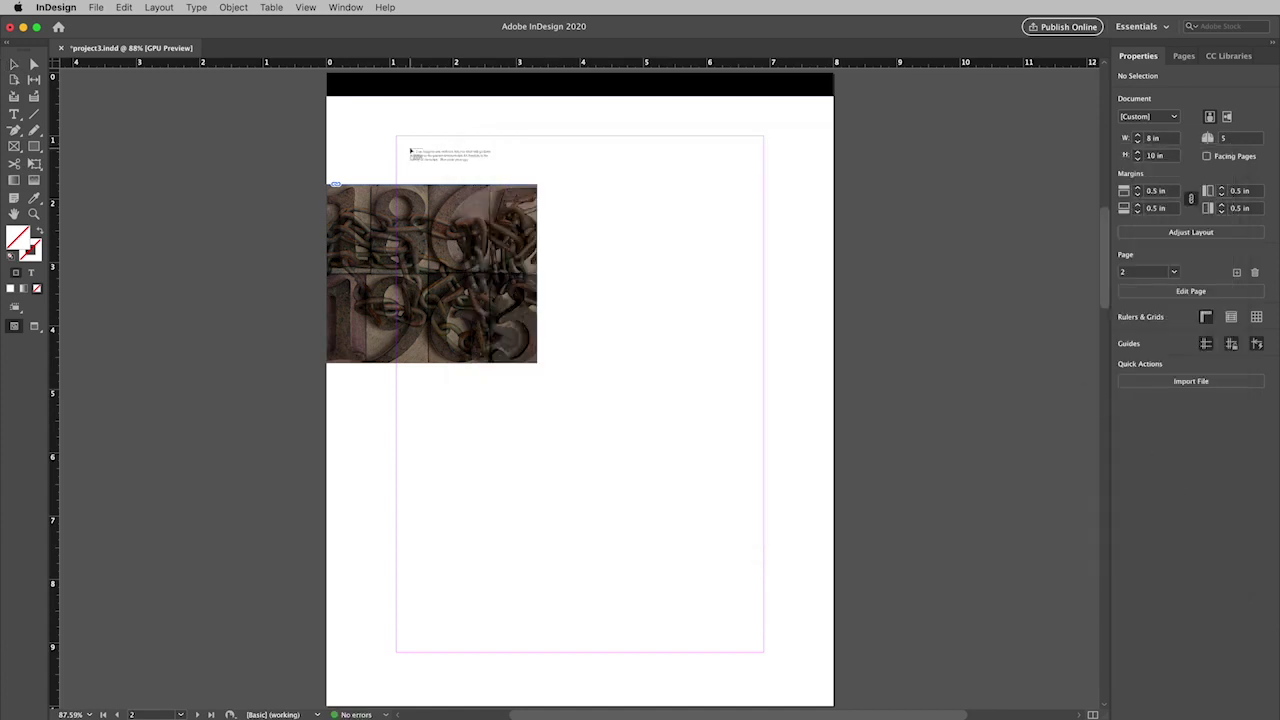
left_click_drag(410, 151, 396, 137)
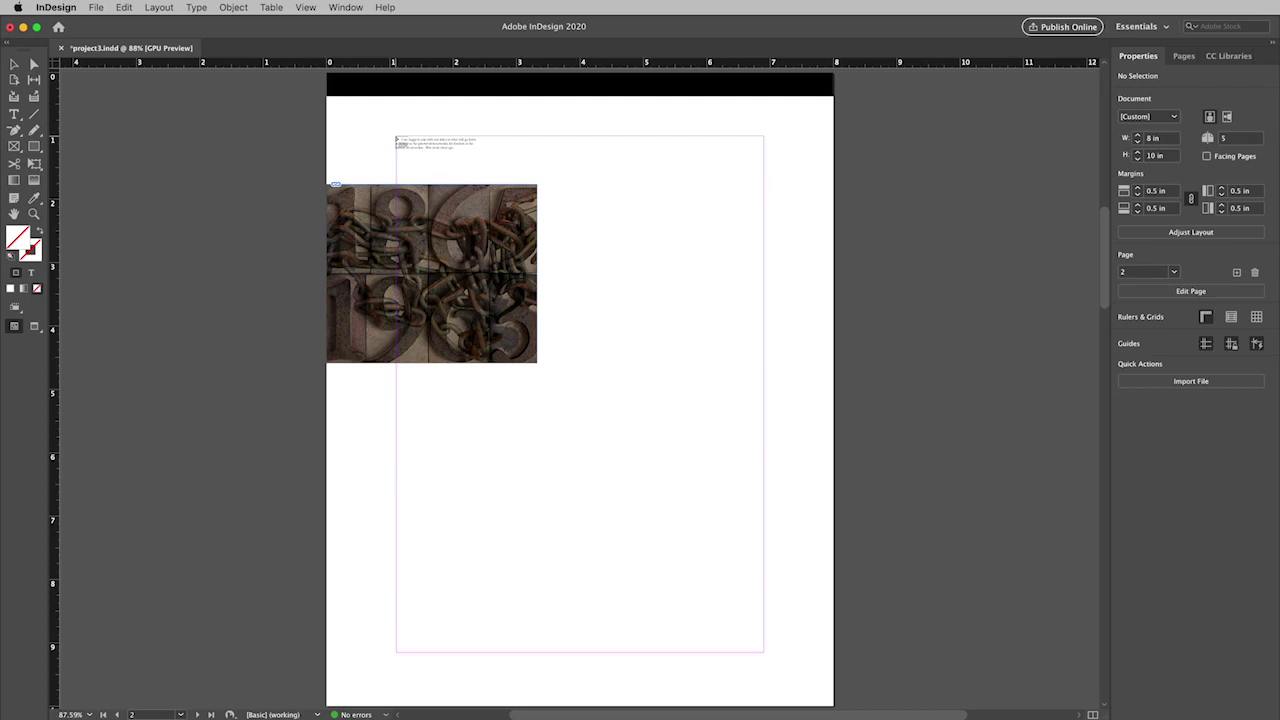
left_click_drag(396, 137, 396, 137)
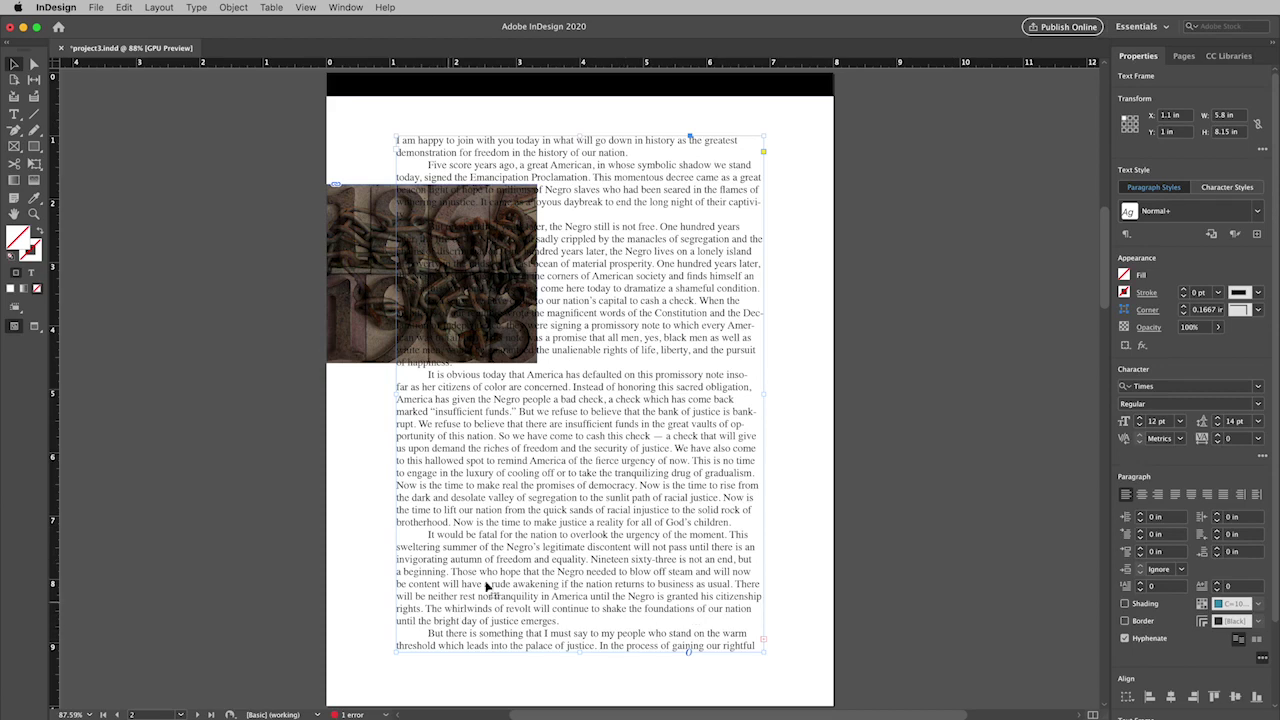
- Thread page 2's overset text into a margin-wide frame on page 3, starting at about Y 1.04 in
scroll(689, 509, "down", 10)
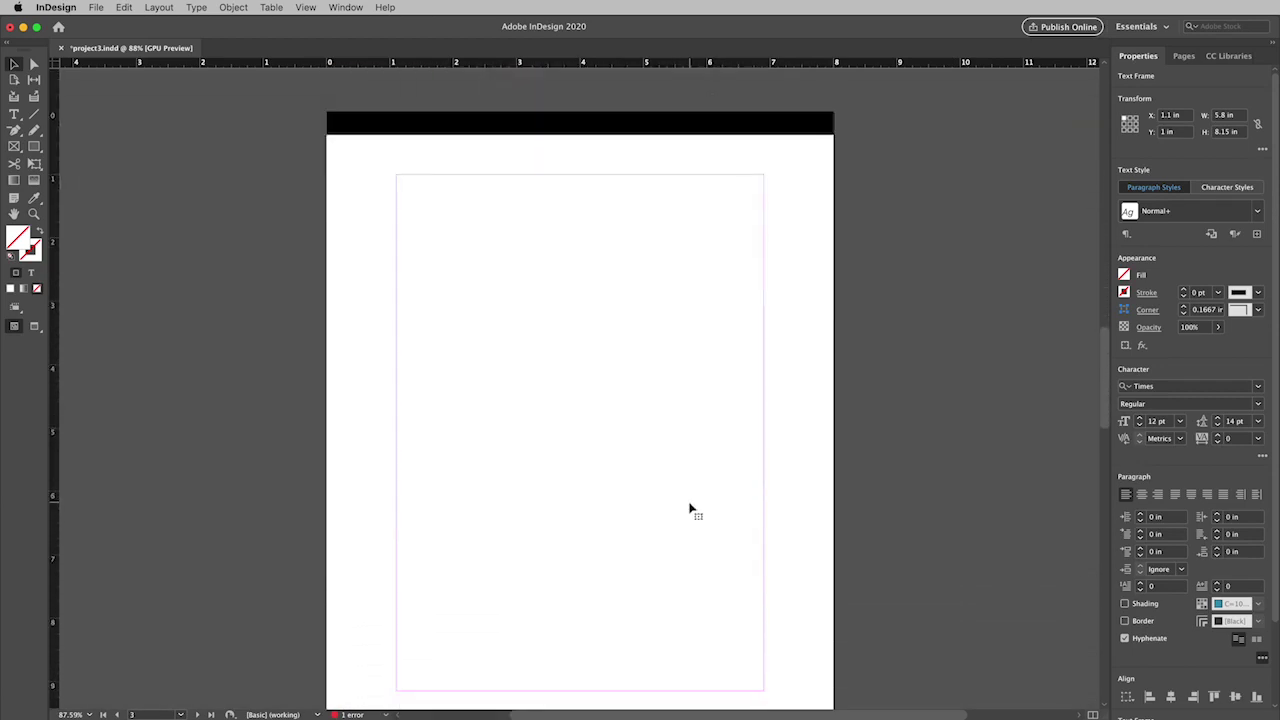
scroll(689, 509, "up", 10)
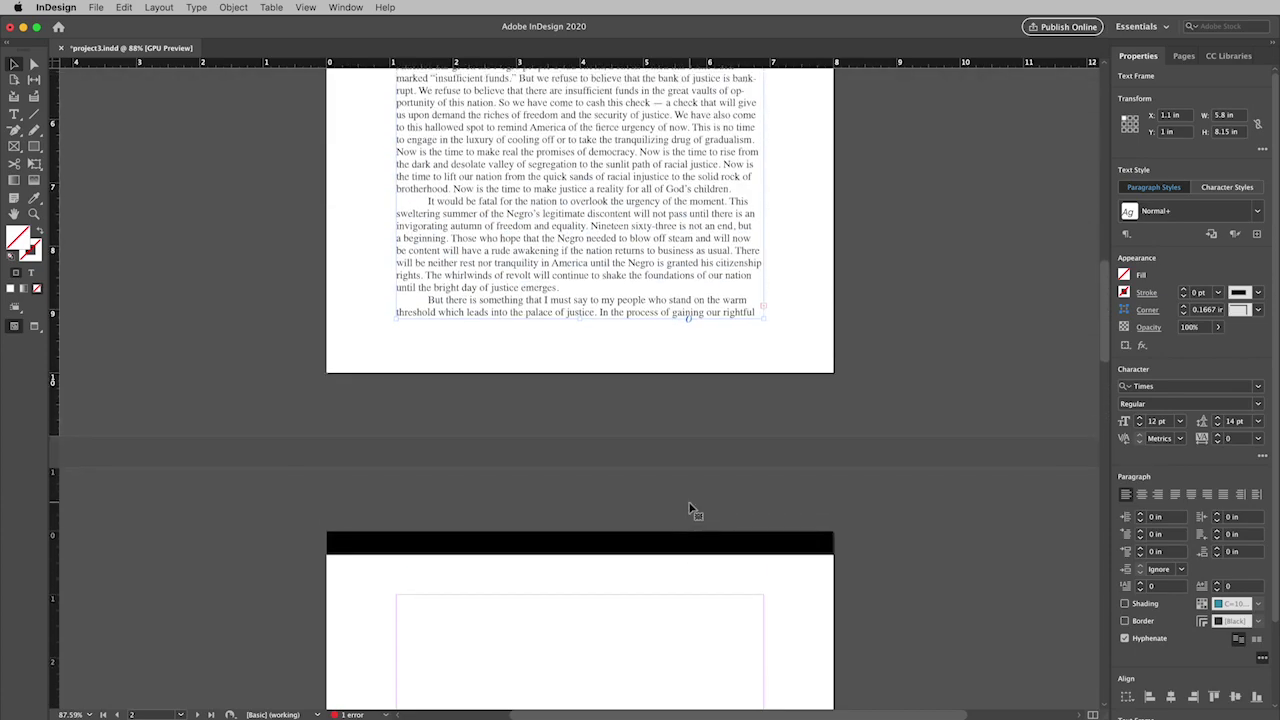
scroll(689, 509, "up", 3)
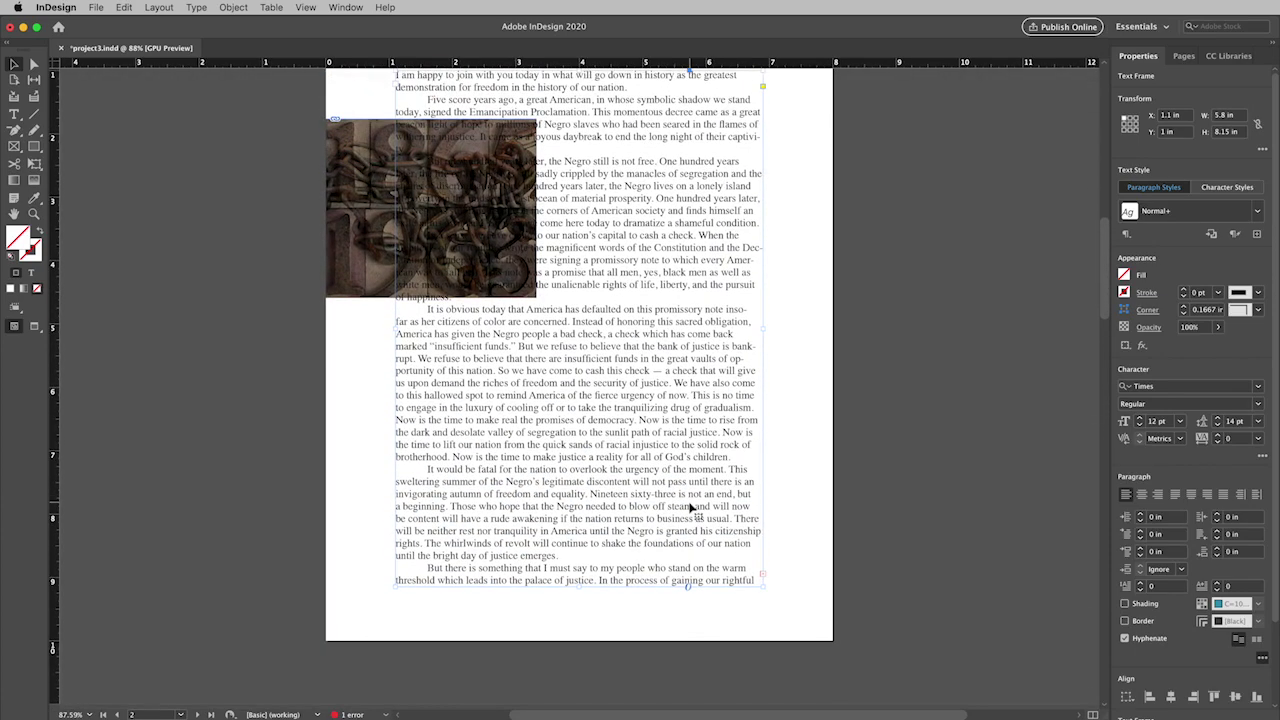
scroll(690, 508, "up", 2)
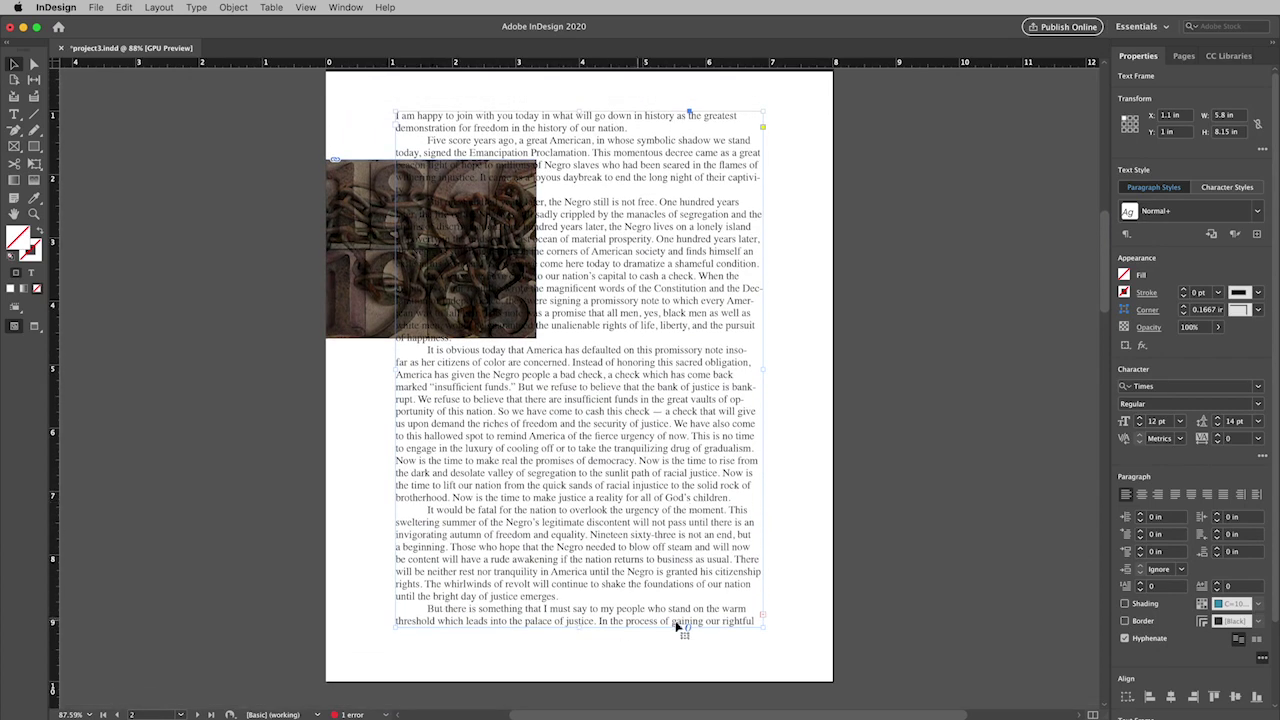
left_click(764, 616)
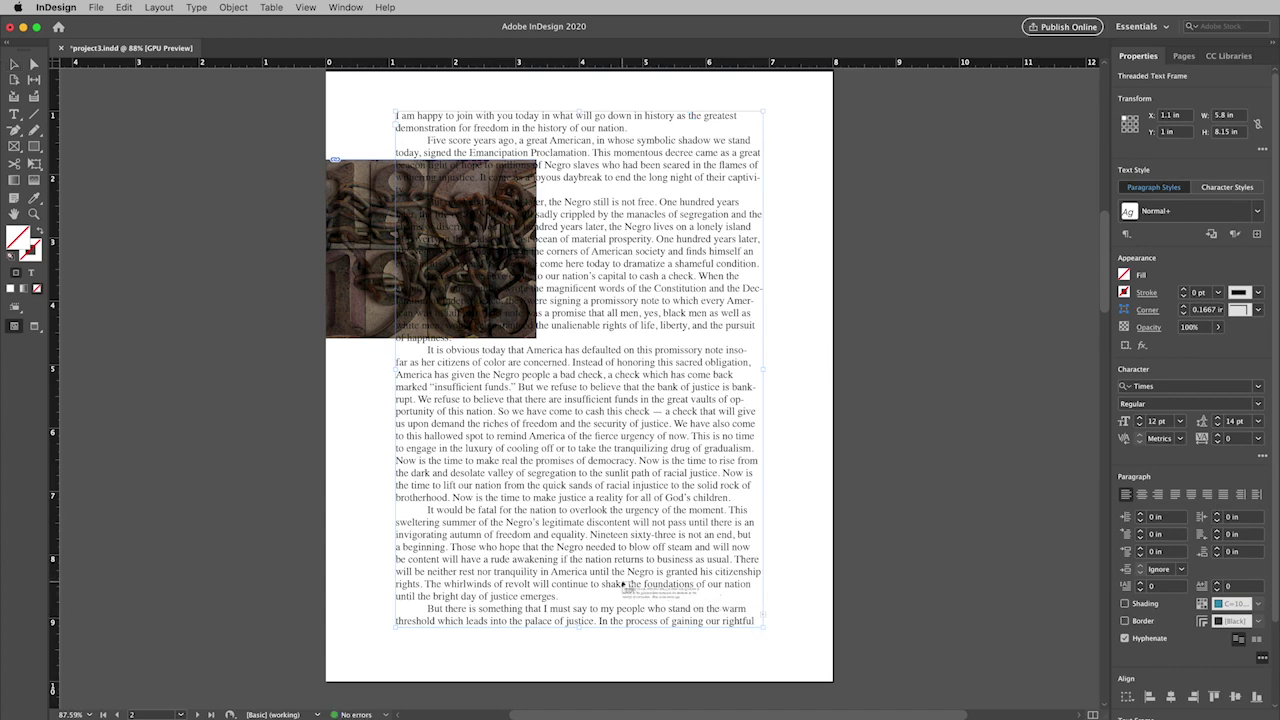
scroll(622, 595, "down", 10)
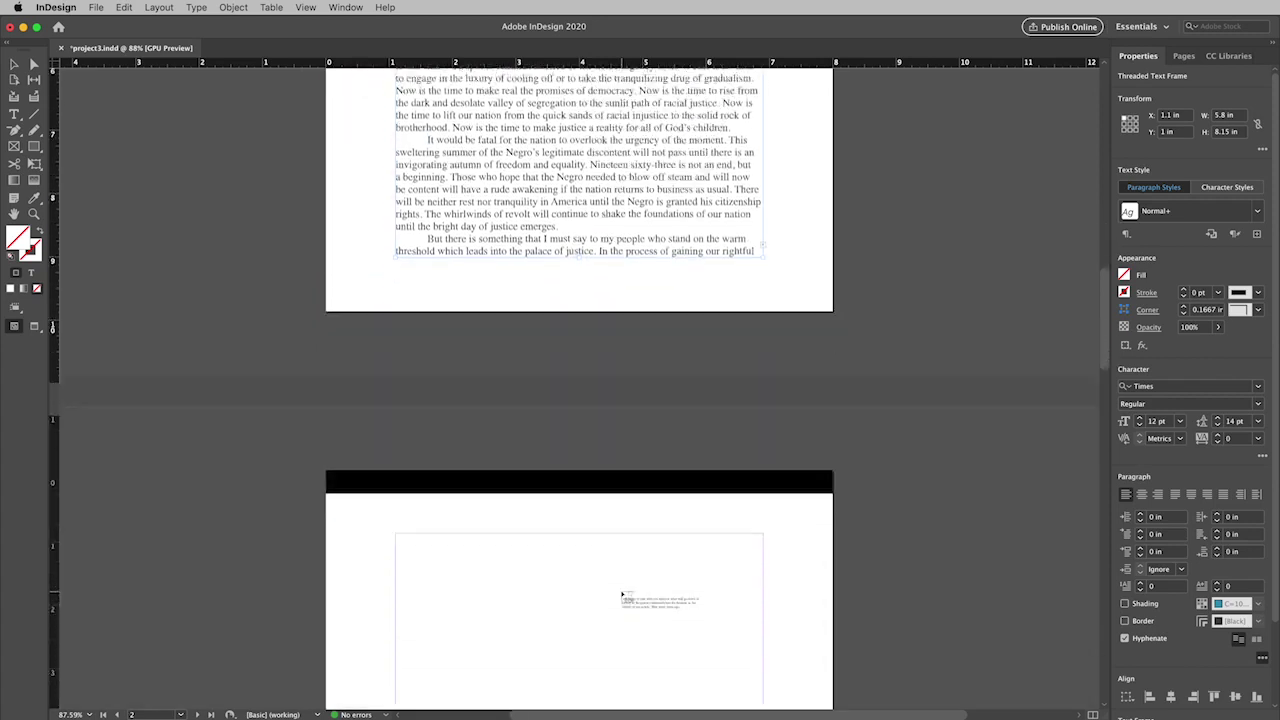
scroll(622, 595, "down", 2)
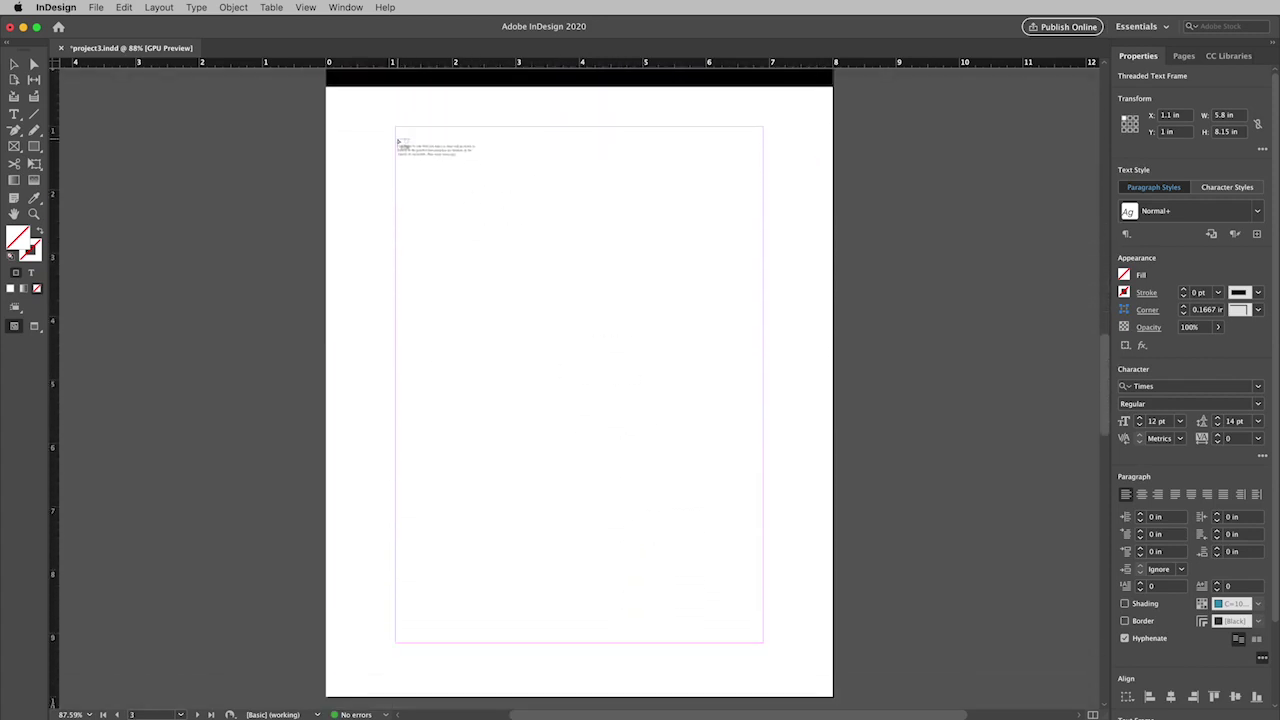
left_click(399, 133)
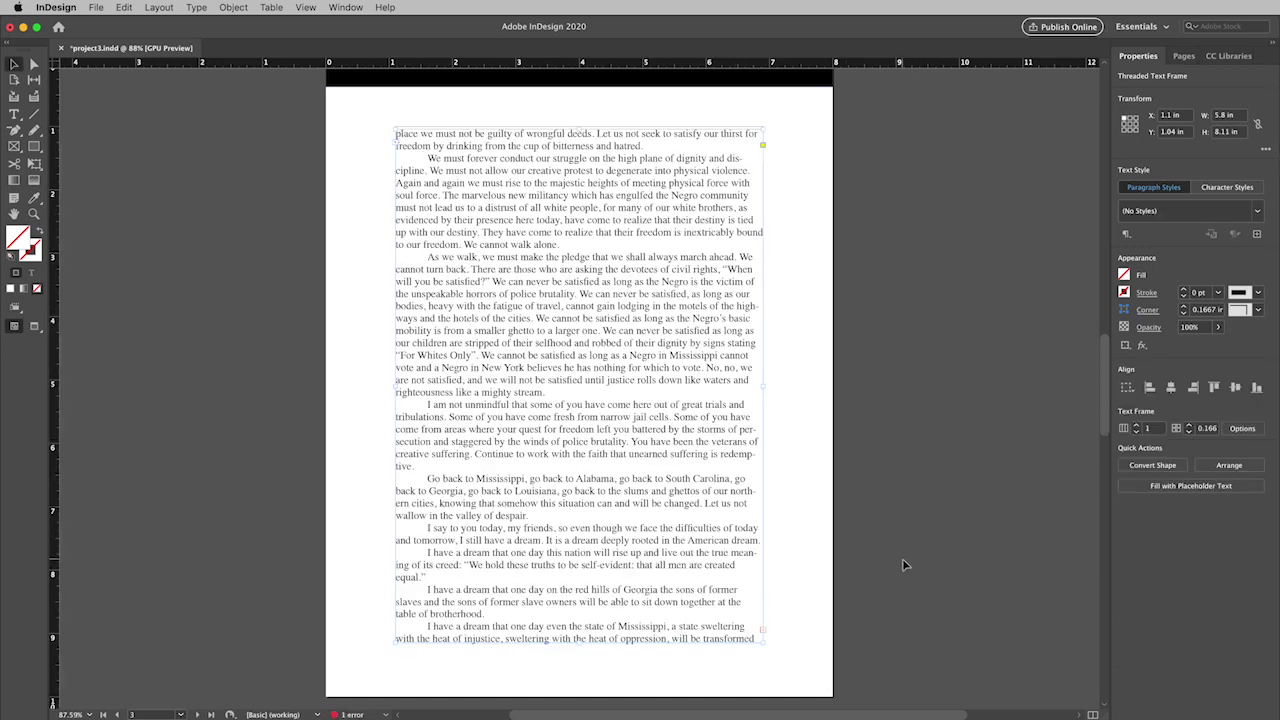
- Continue the overset text from page 3 into a threaded frame filling the margins of page 4
left_click(763, 637)
scroll(783, 637, "down", 10)
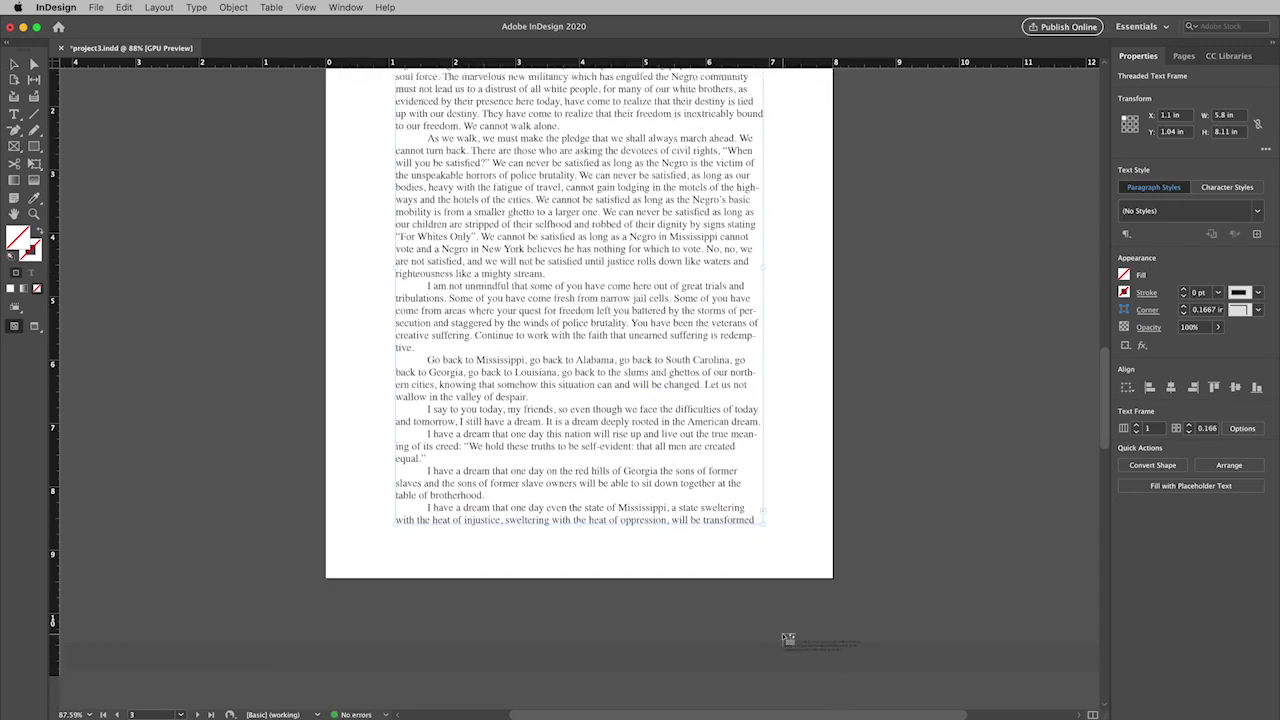
scroll(783, 637, "down", 5)
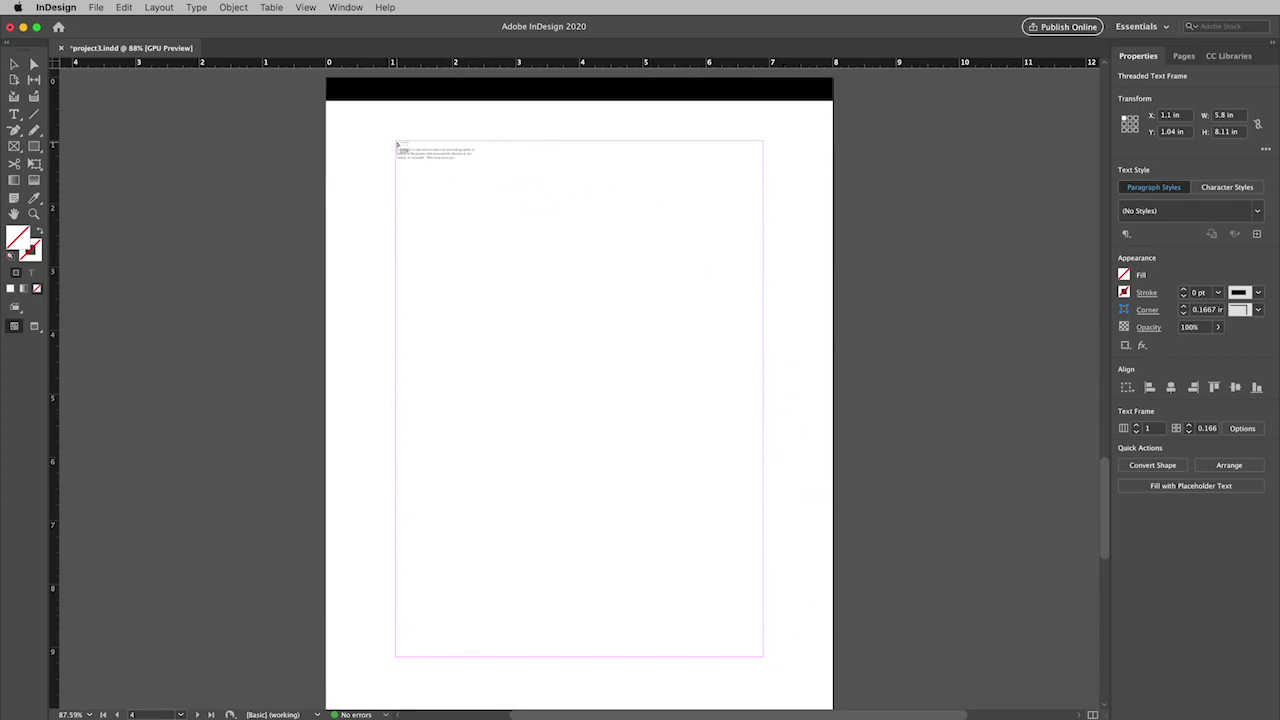
left_click(397, 146)
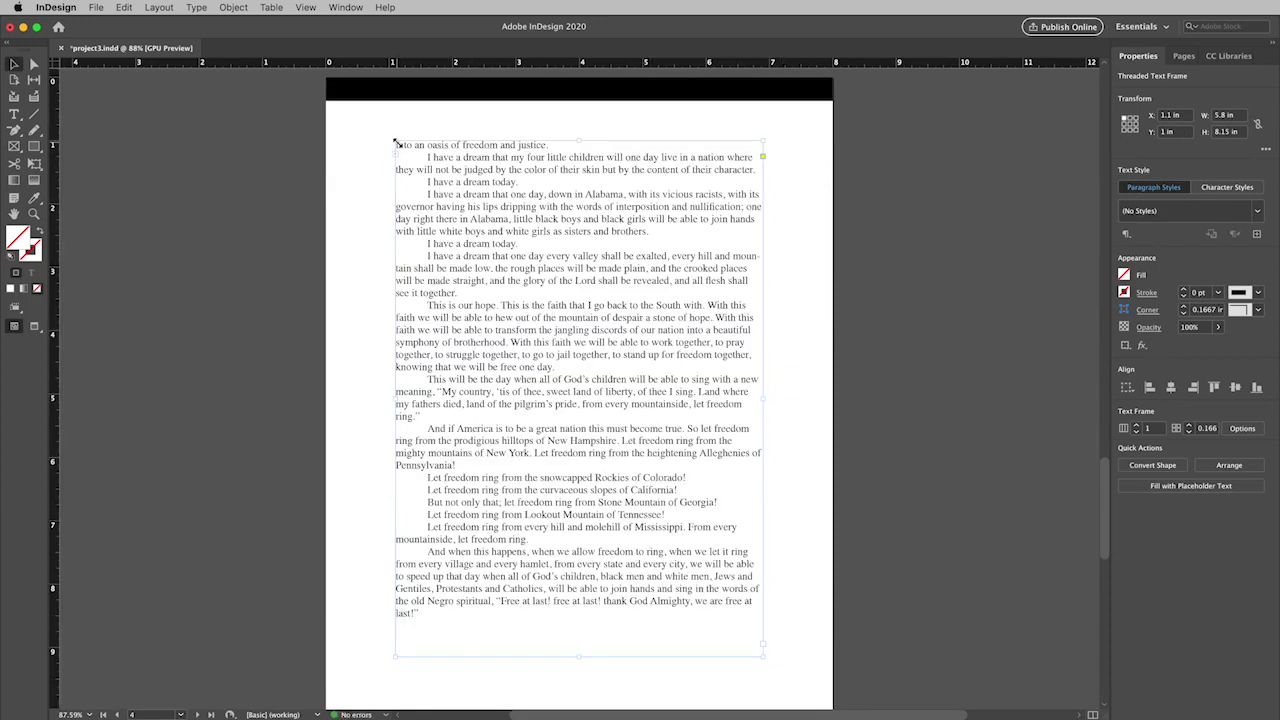
- Check the threaded text across pages 3 to 5 and adjust the page 3 frame's lower edge to the bottom margin
scroll(788, 564, "down", 1)
scroll(788, 564, "down", 10)
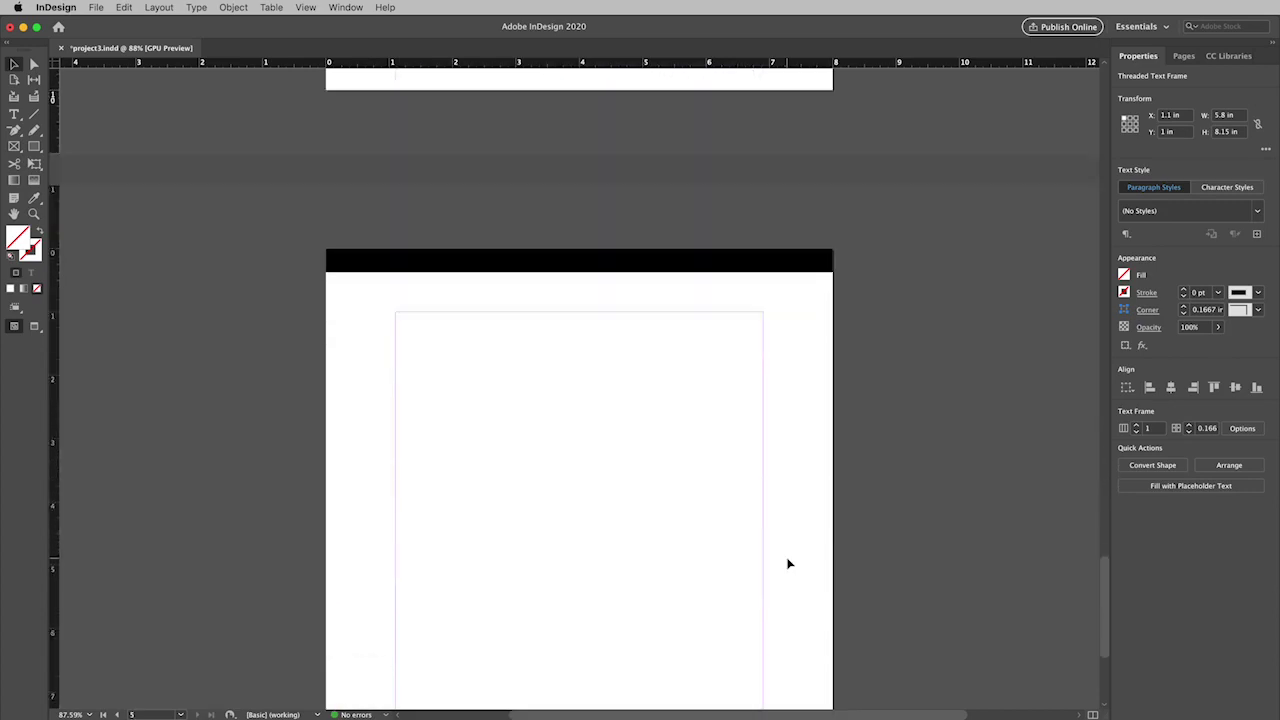
scroll(788, 564, "up", 10)
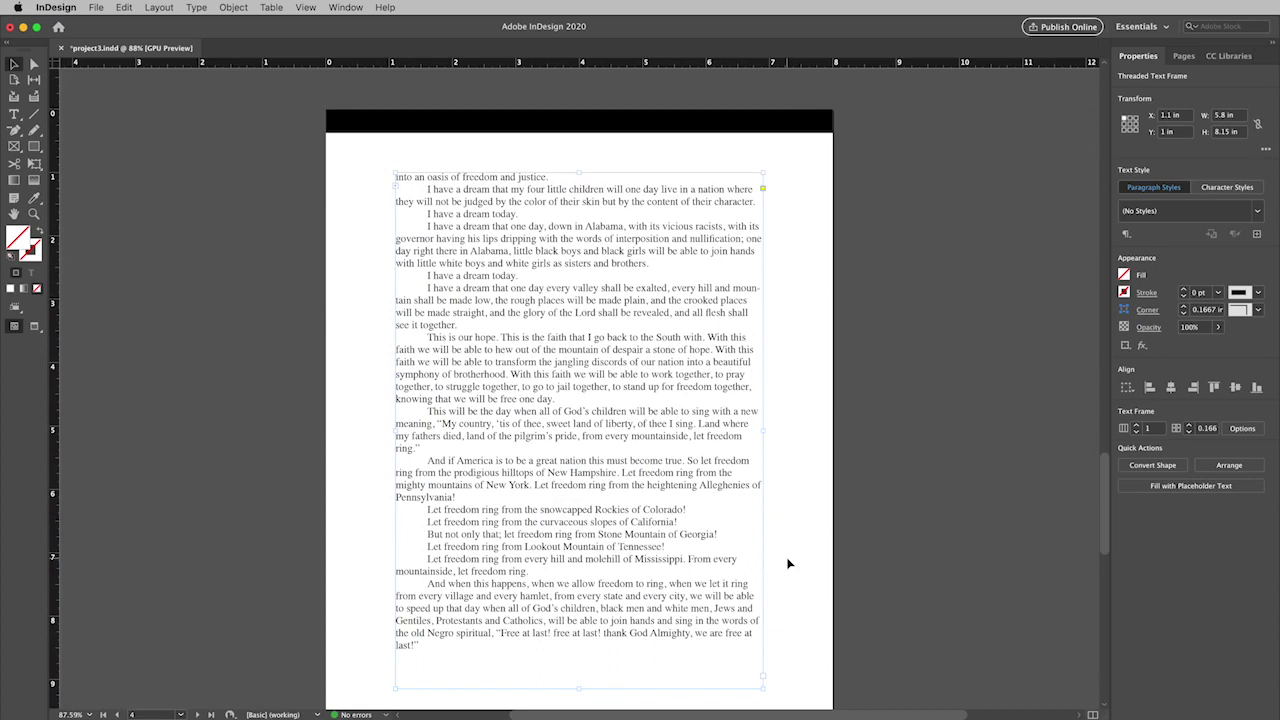
scroll(686, 354, "up", 10)
scroll(685, 348, "up", 1)
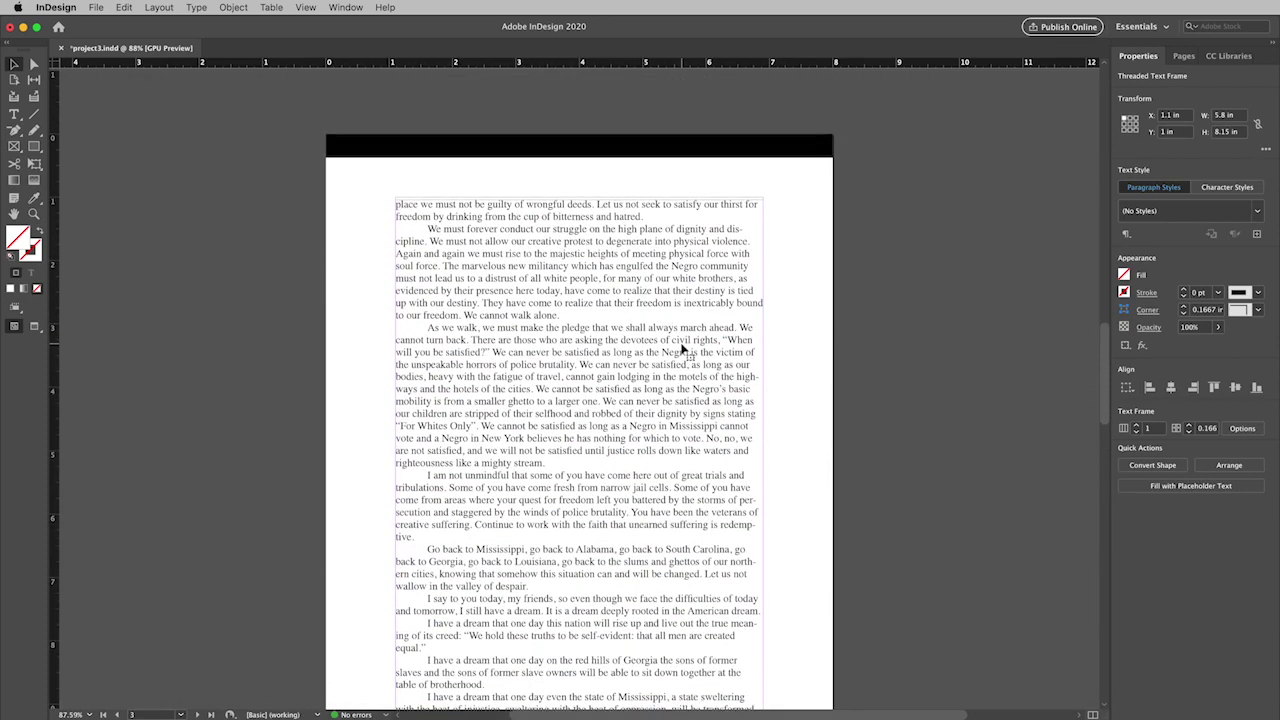
scroll(683, 349, "down", 15)
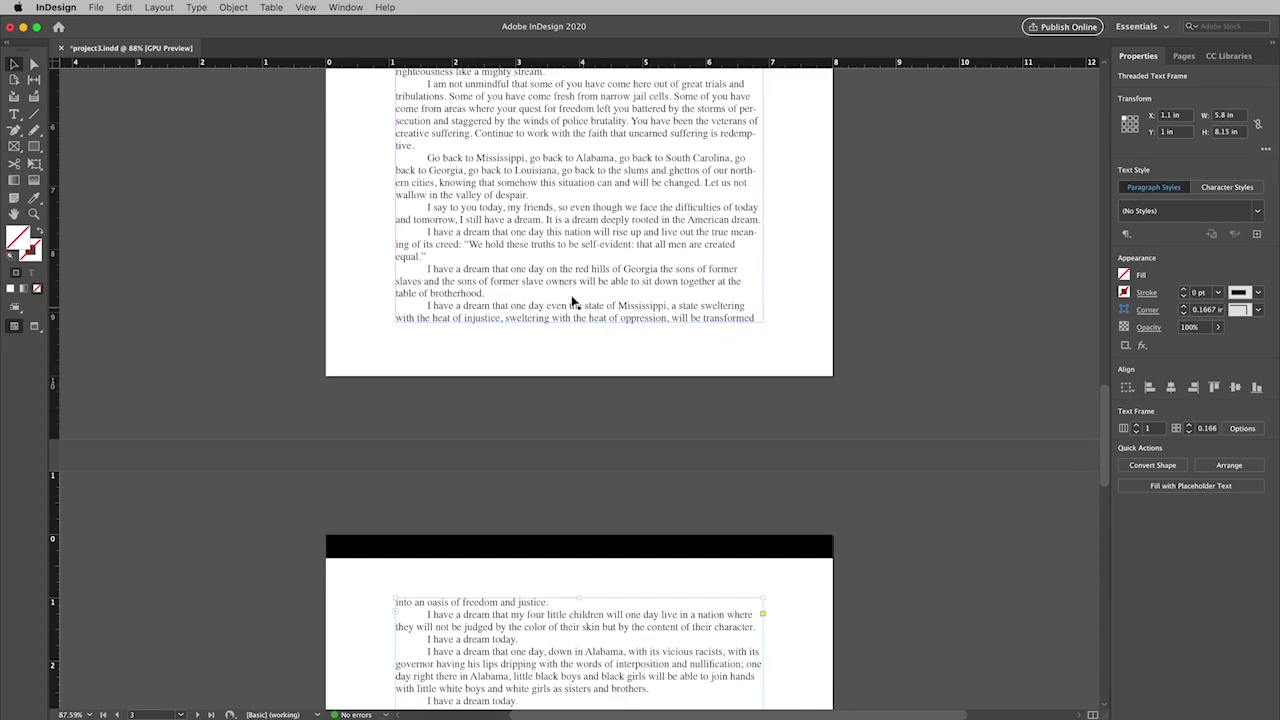
left_click(537, 285)
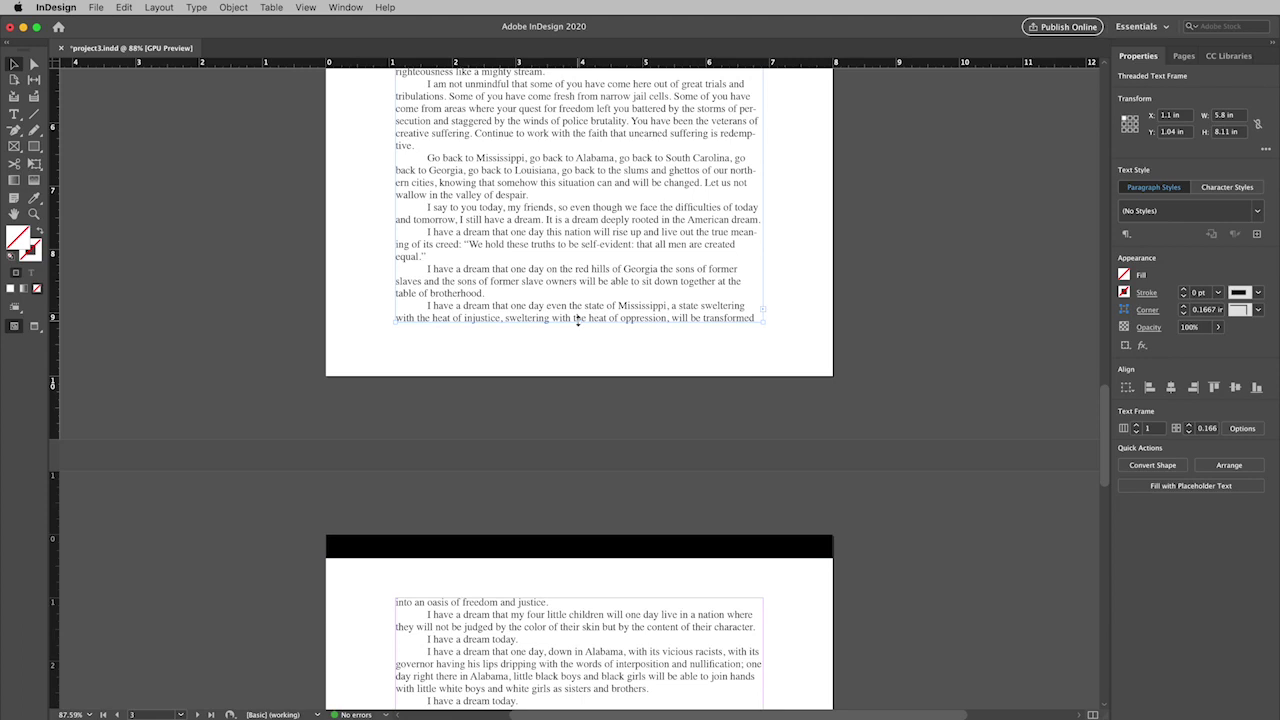
scroll(577, 319, "down", 2)
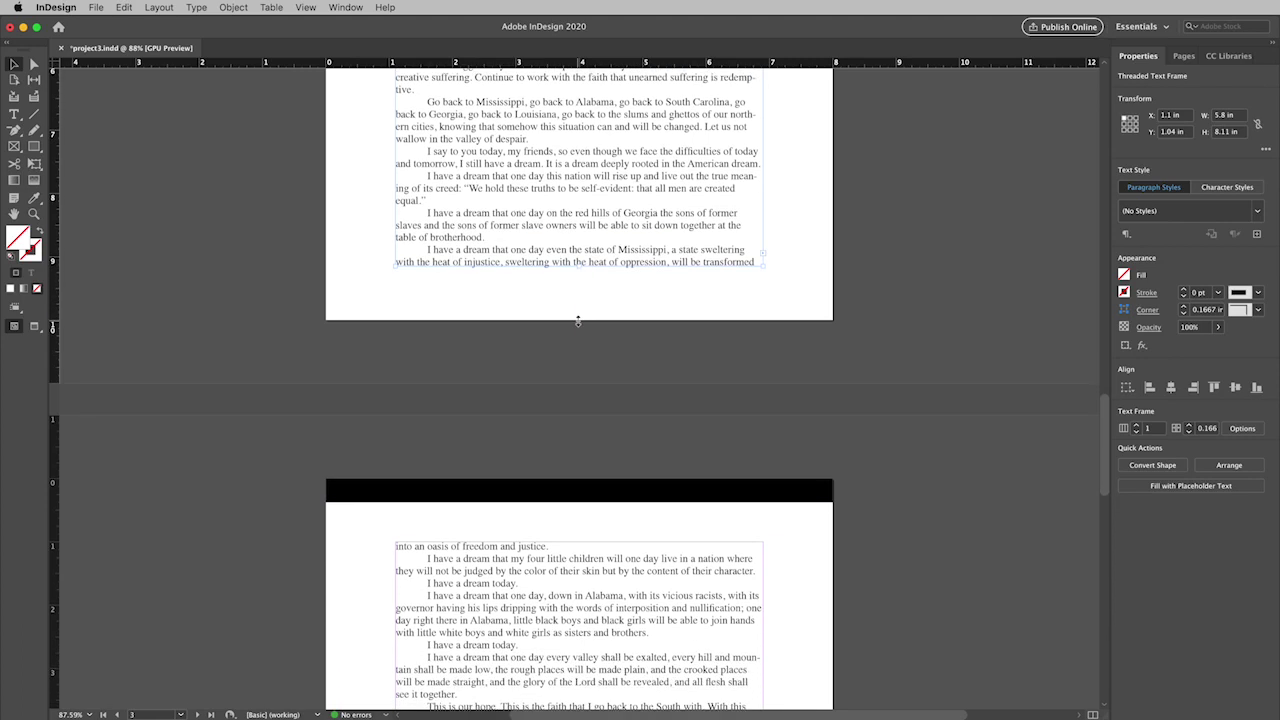
mouse_move(577, 263)
left_mouse_down()
mouse_move(578, 214)
mouse_move(578, 266)
left_mouse_up()
- Place the text cursor in page 2's speech text and select the entire threaded story
scroll(798, 261, "up", 6)
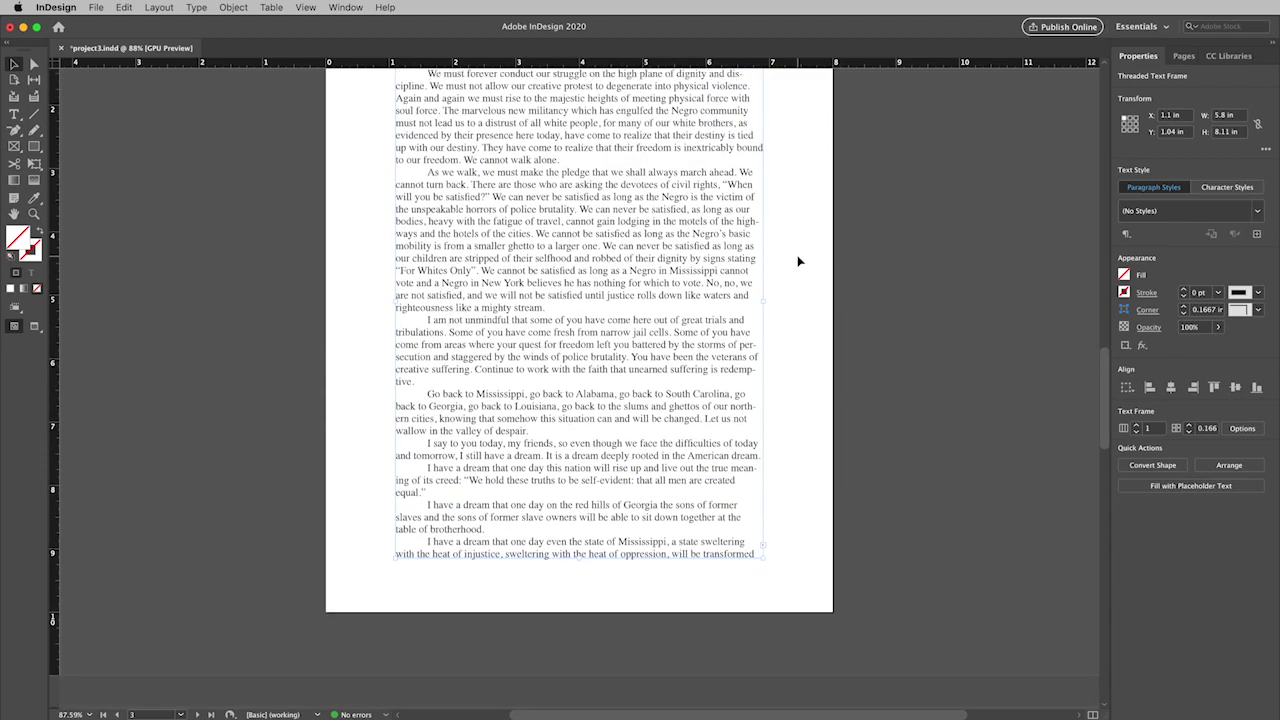
scroll(798, 261, "up", 4)
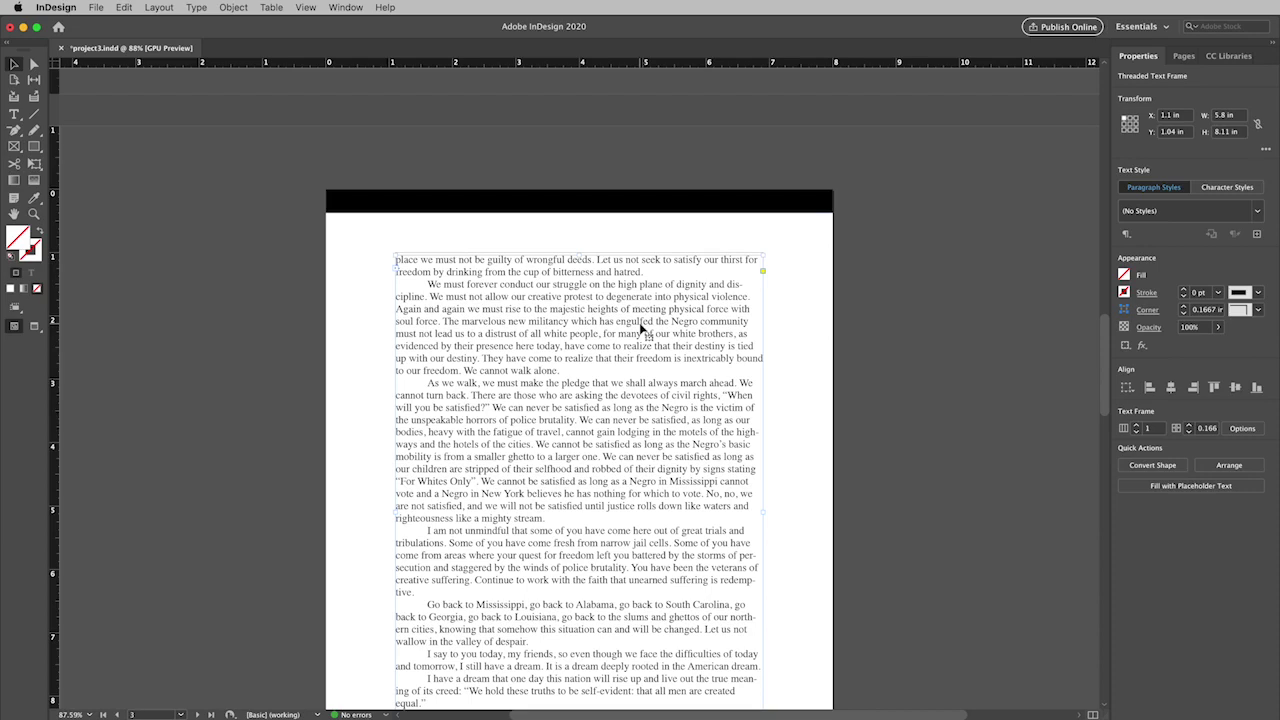
scroll(641, 327, "up", 10)
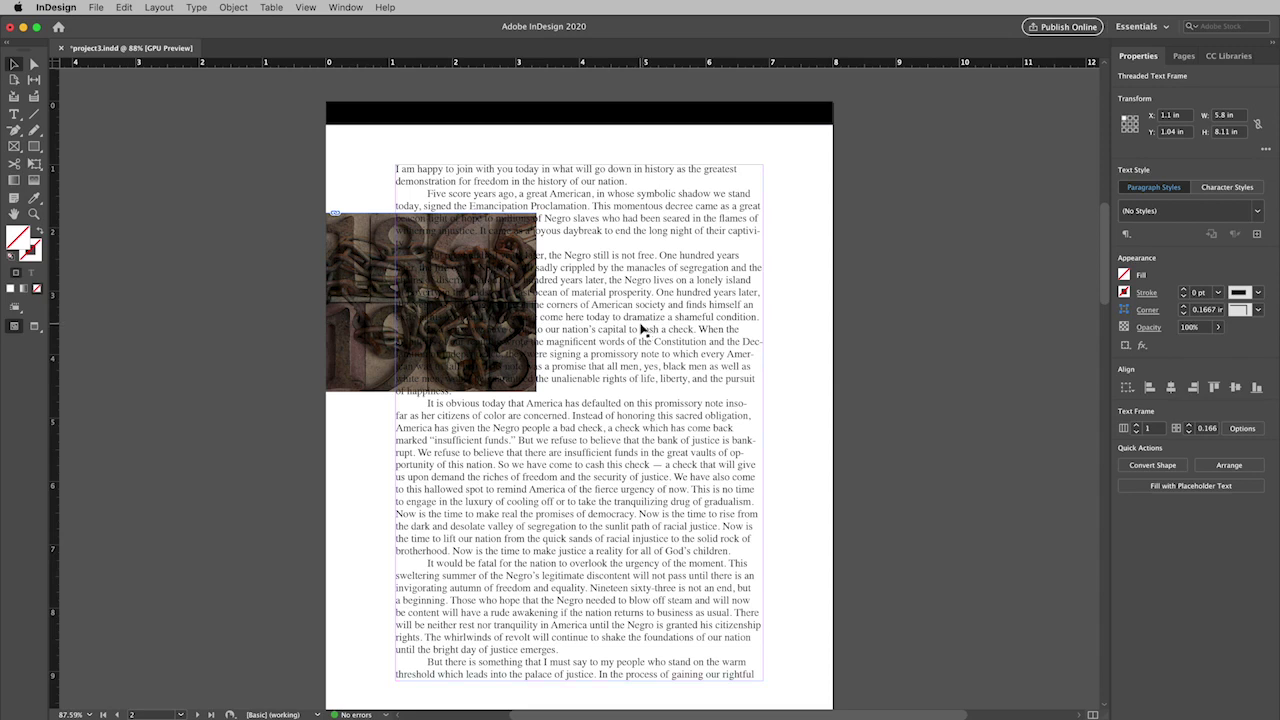
scroll(642, 330, "down", 2)
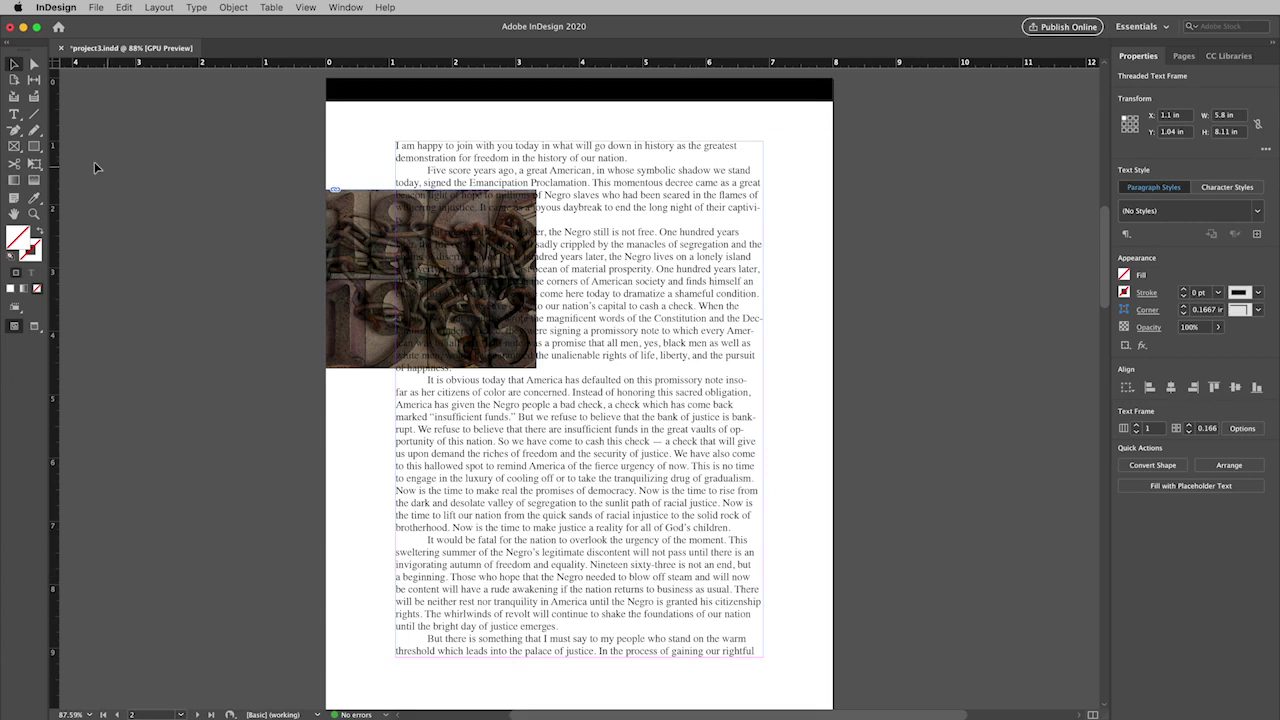
left_click(14, 114)
left_click(664, 266)
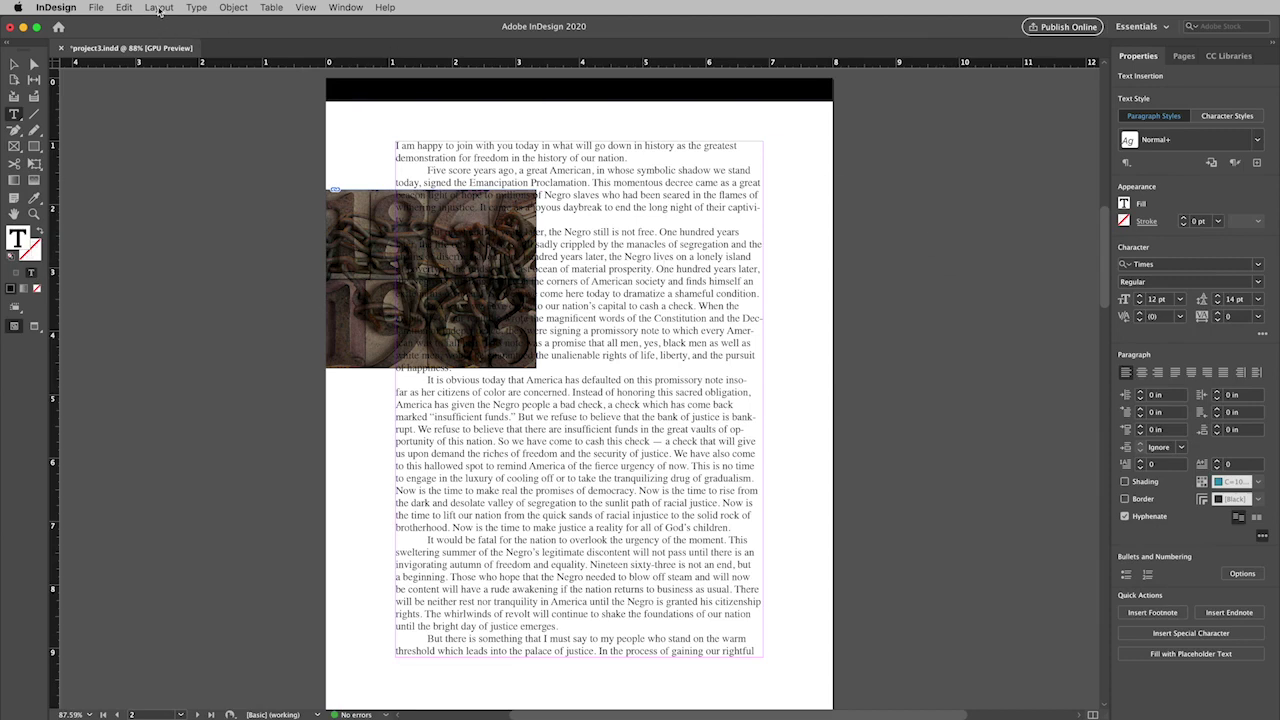
left_click(124, 8)
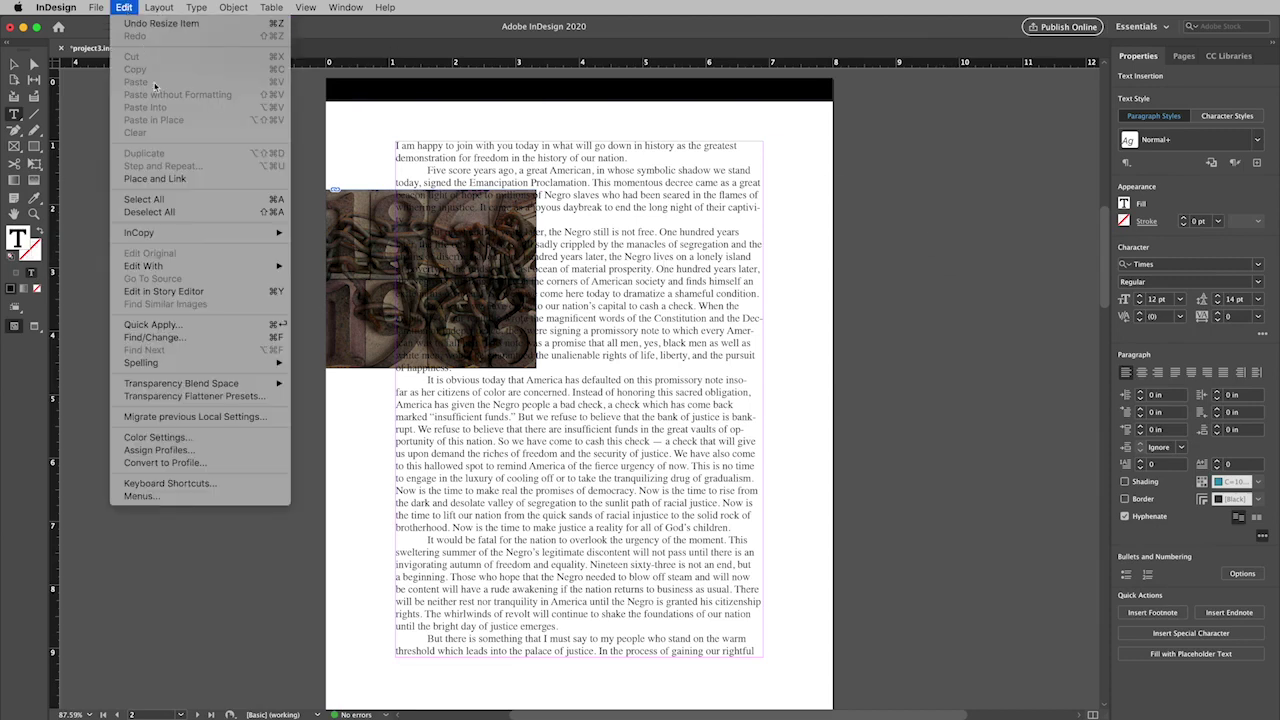
left_click(200, 199)
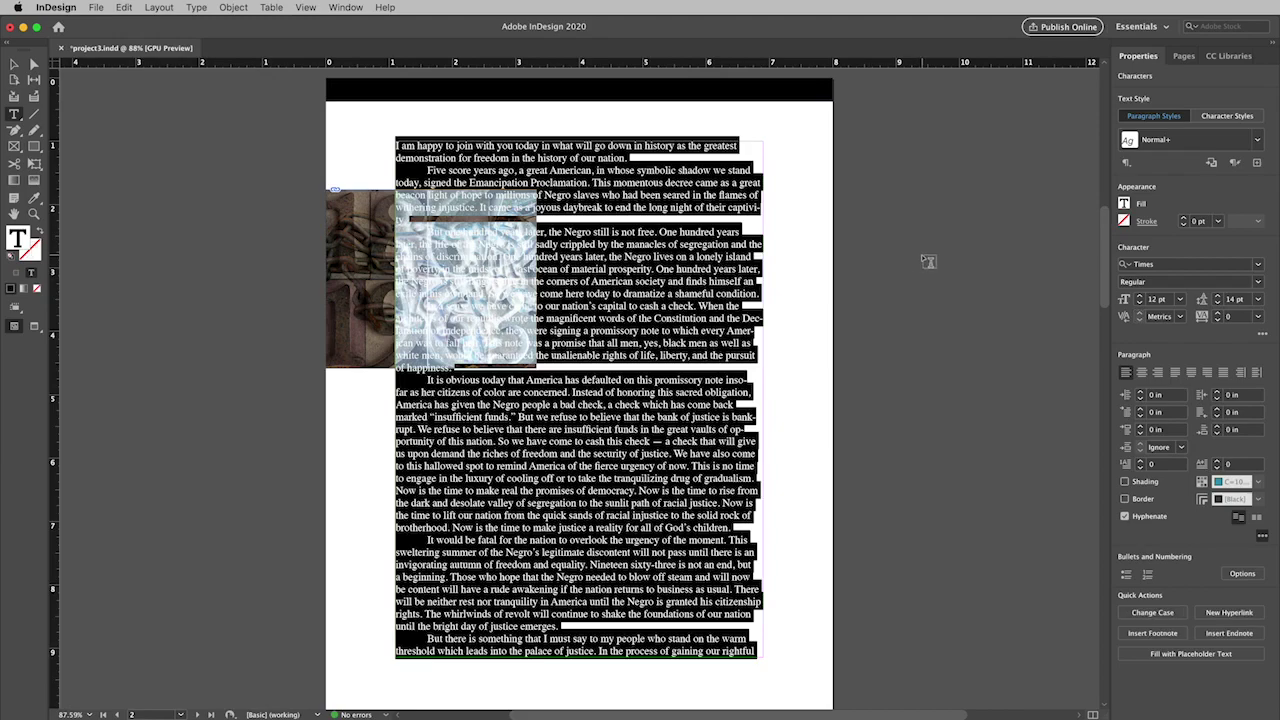
- Set the font of the selected speech story to Cambria Regular
scroll(759, 297, "down", 15)
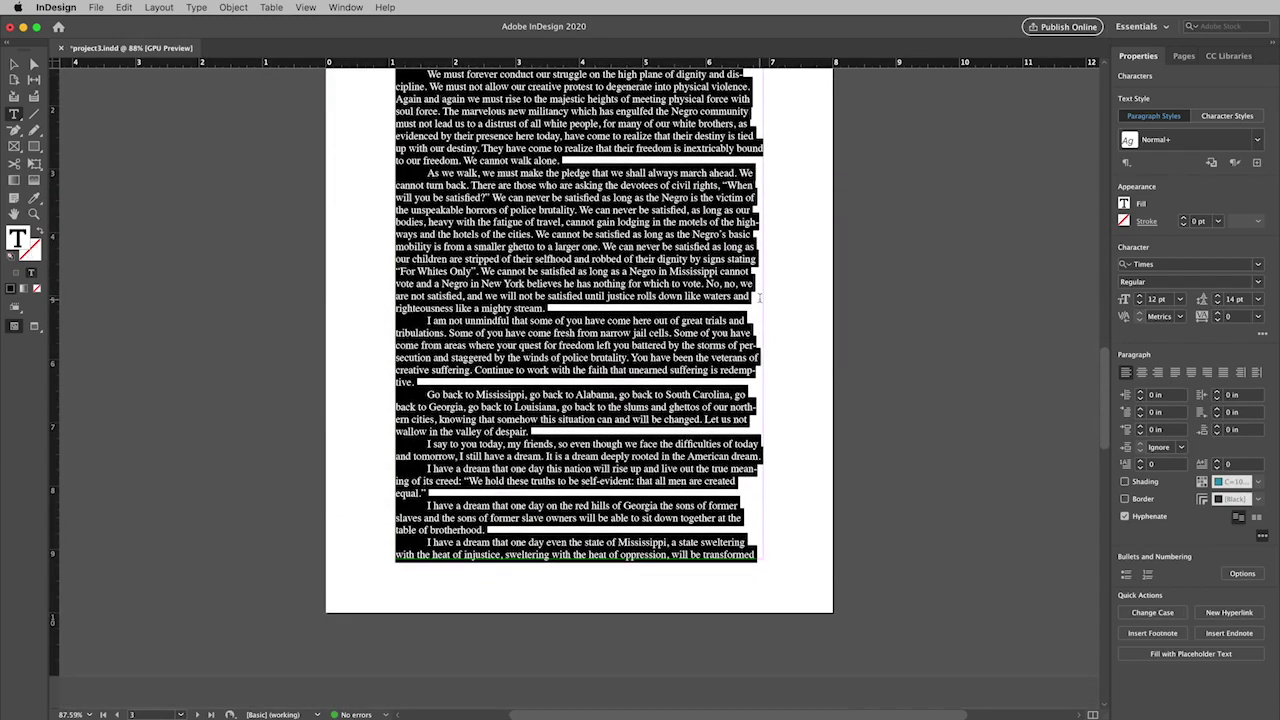
scroll(759, 297, "up", 10)
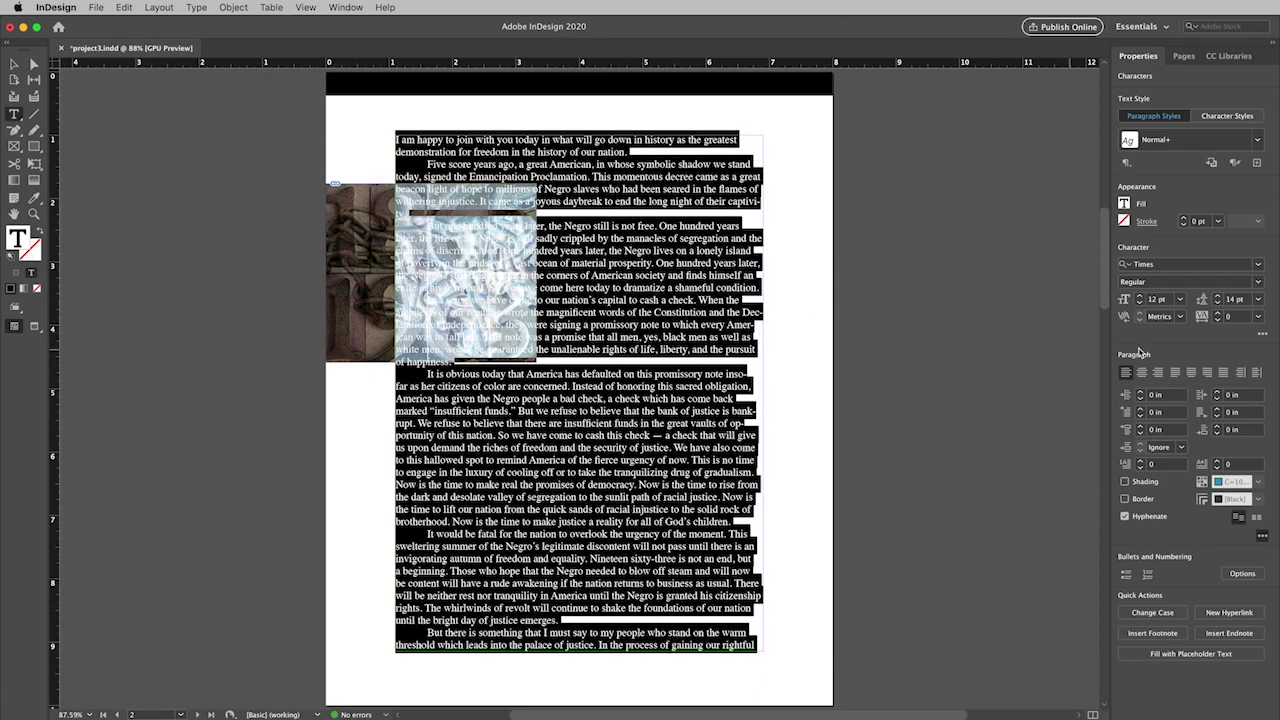
left_click(1258, 266)
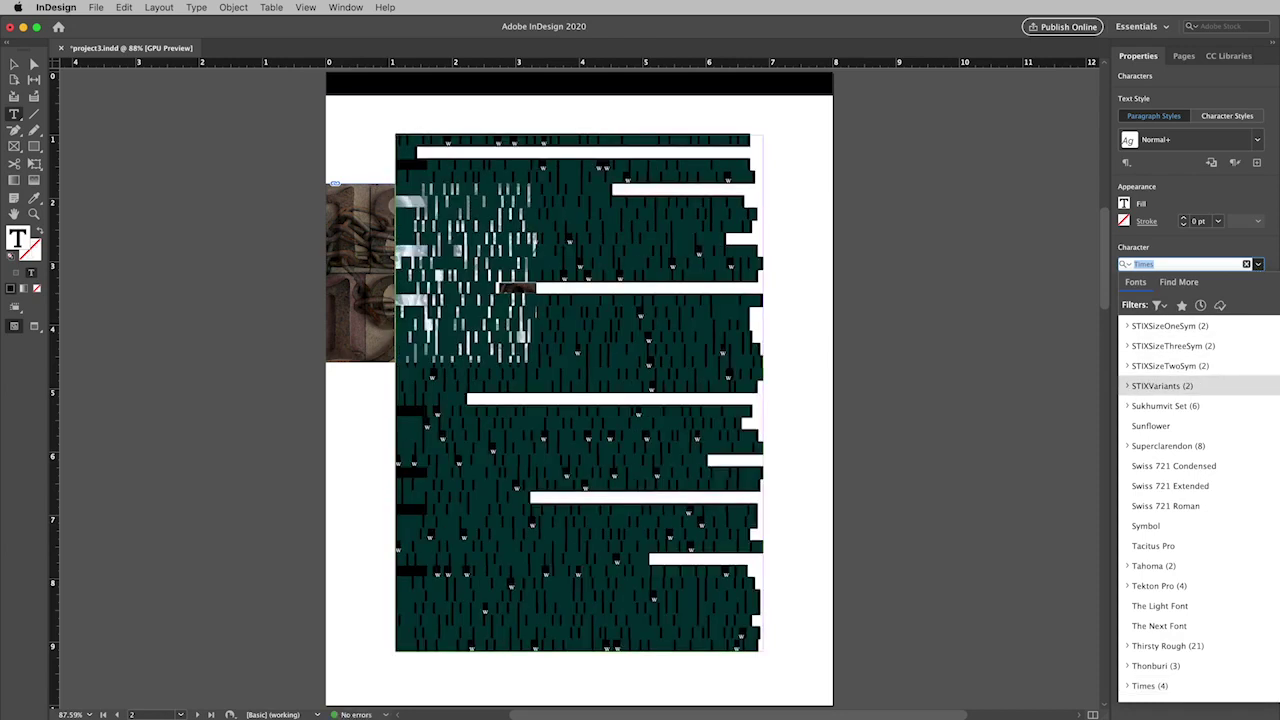
type("cam")
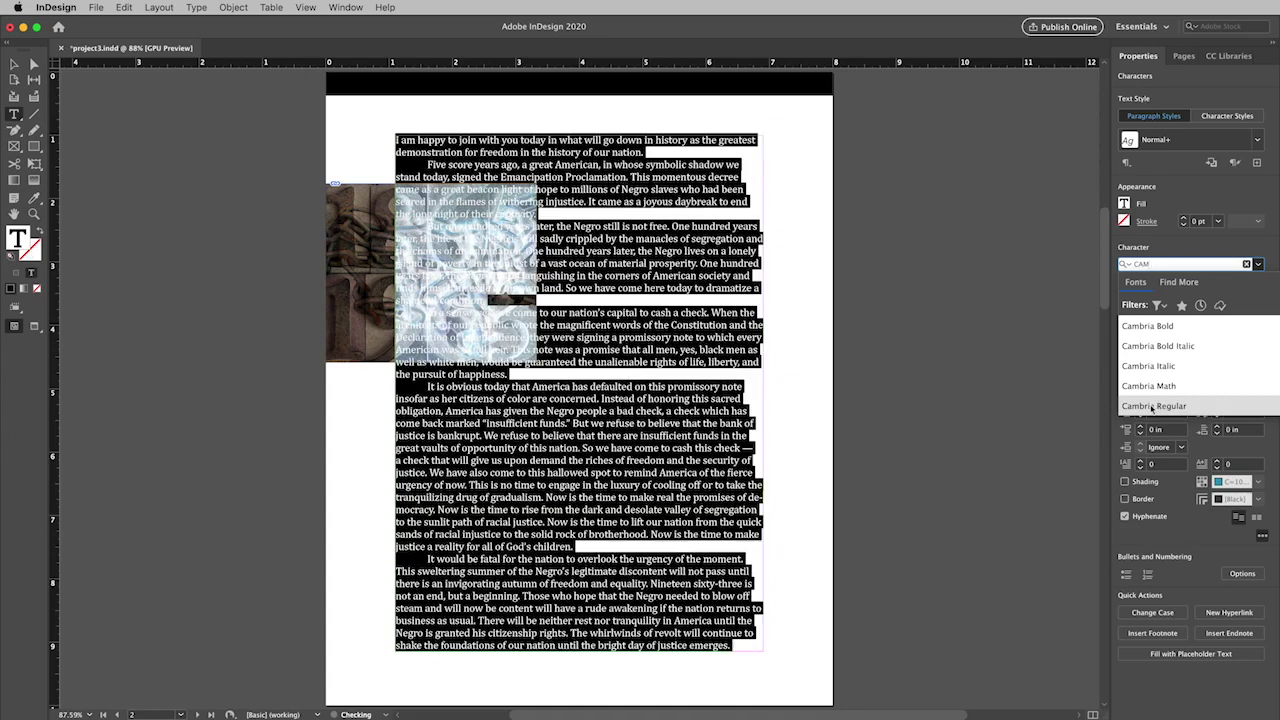
left_click(1153, 407)
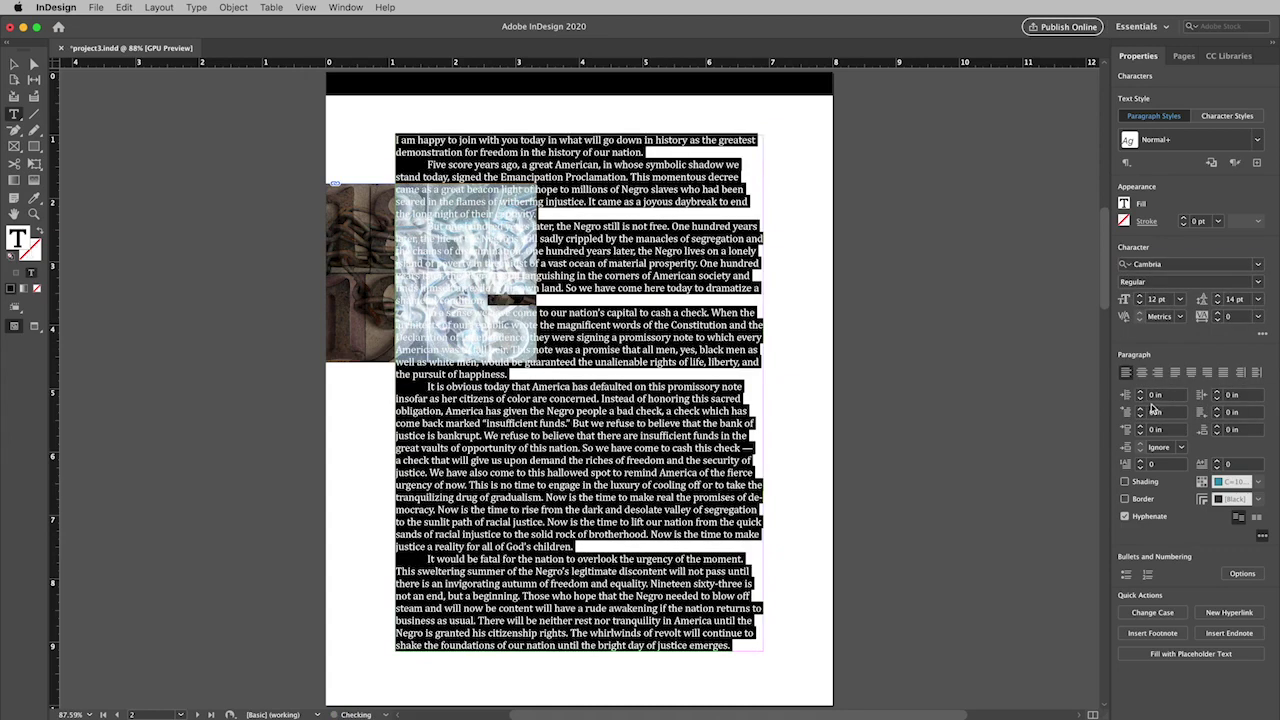
- Set the speech story's font size to 11.5 pt and its leading to 16 pt, leaving the text deselected
left_click(1157, 299)
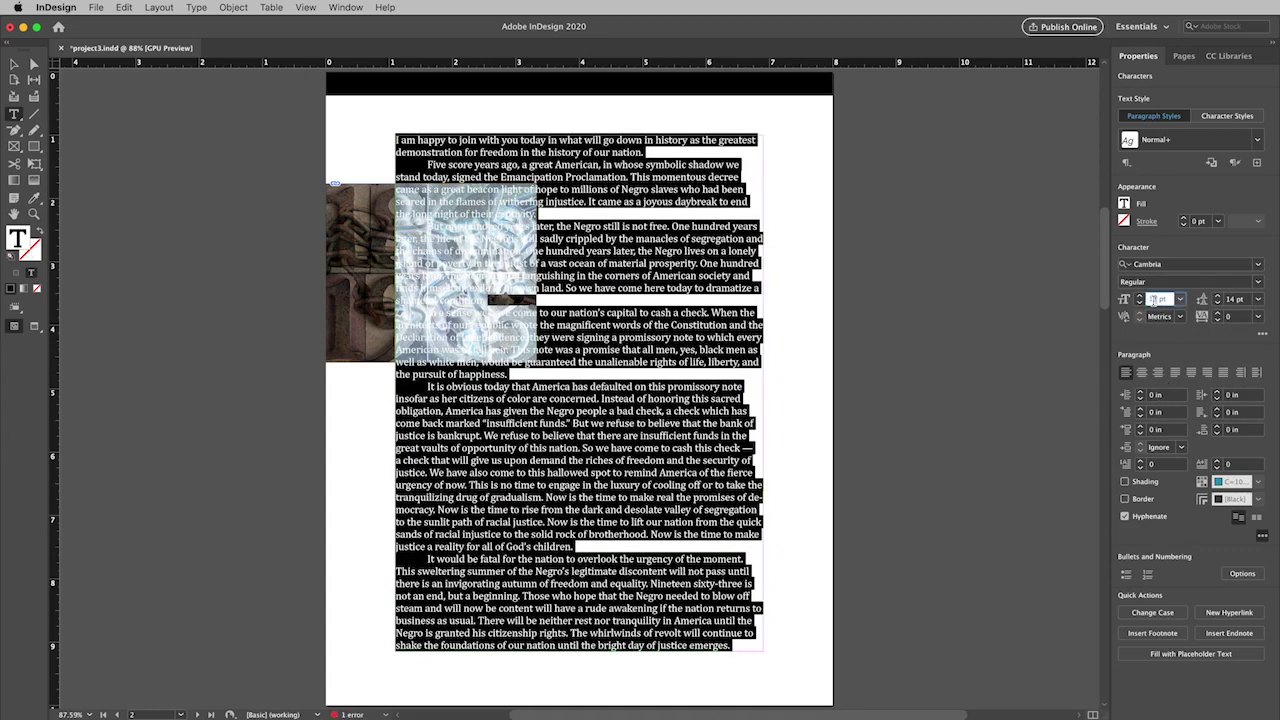
type("11.5")
key("Tab")
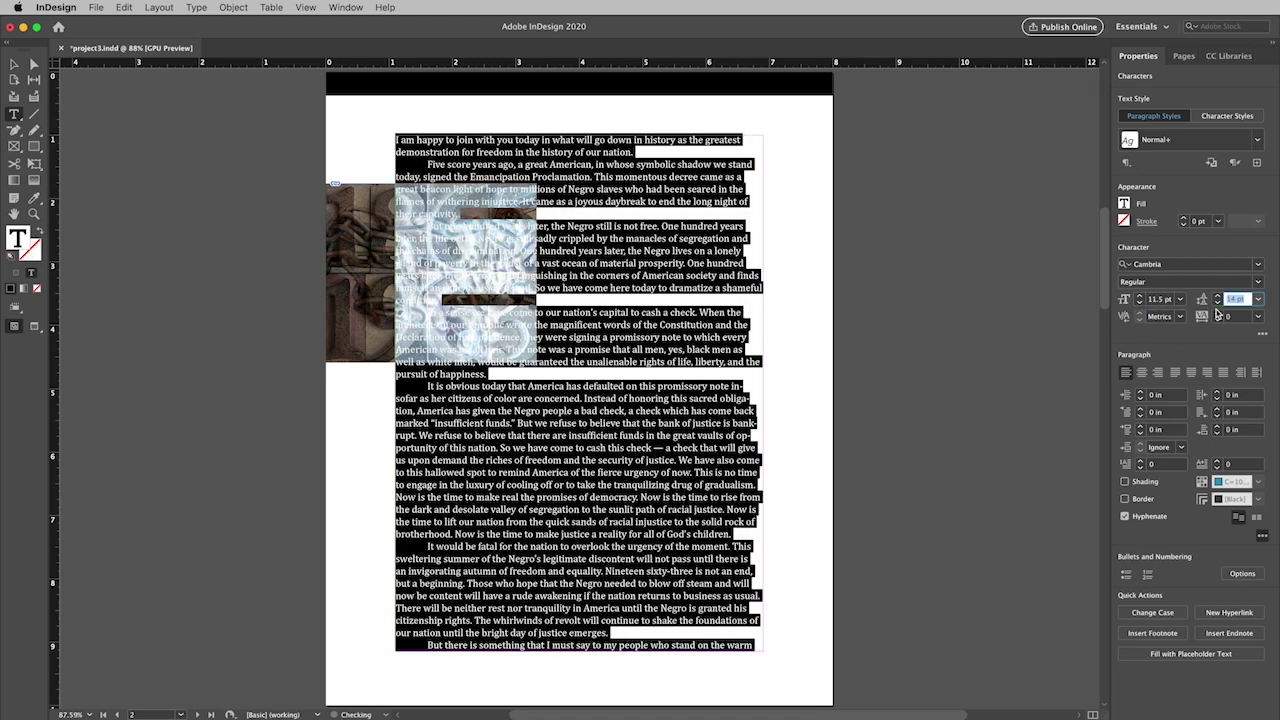
key("Down")
type("16")
key("Tab")
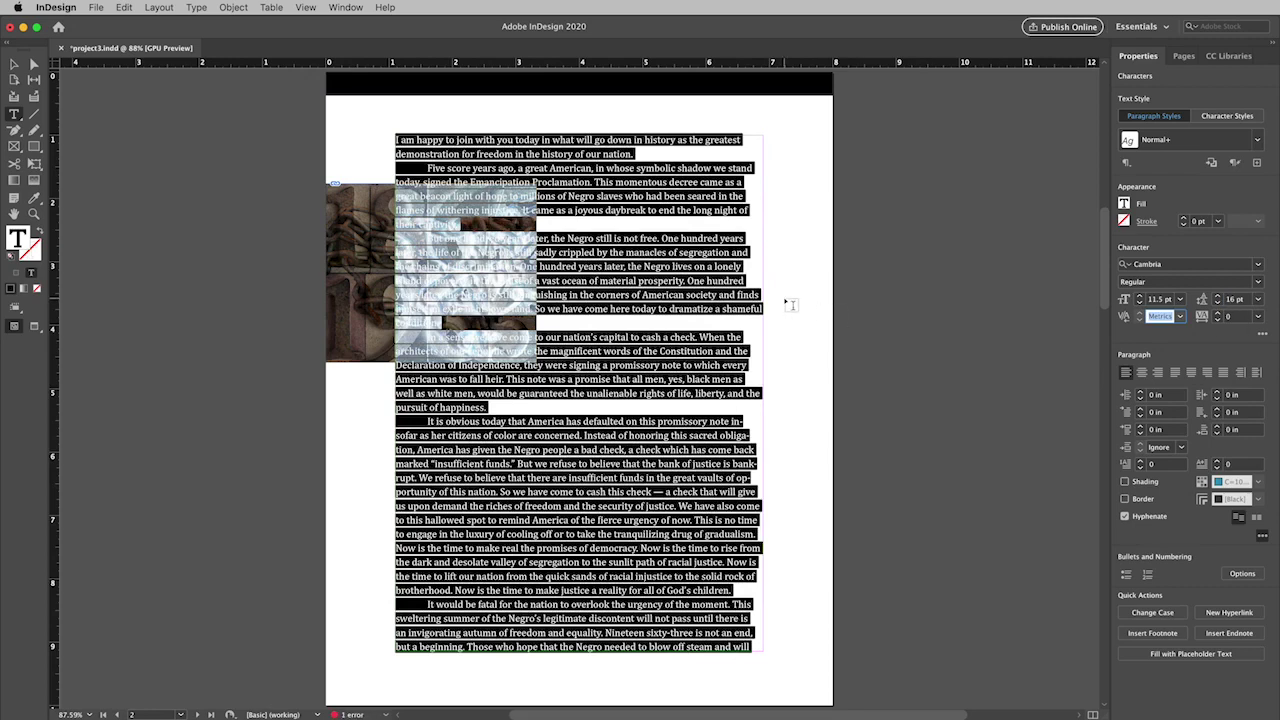
left_click(790, 304)
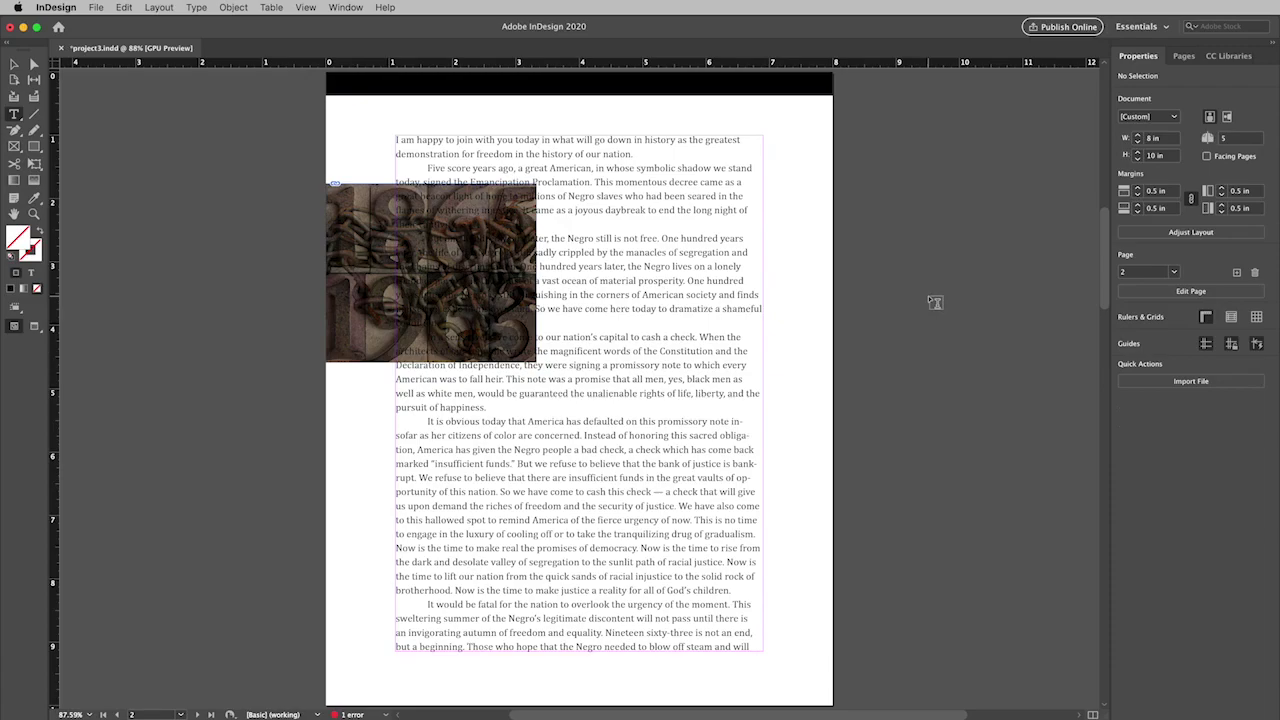
- Try adding an 8 pt leading blank line after "pursuit of happiness." on page 2 and removing the following paragraph's indent
scroll(778, 346, "down", 15)
scroll(775, 345, "down", 20)
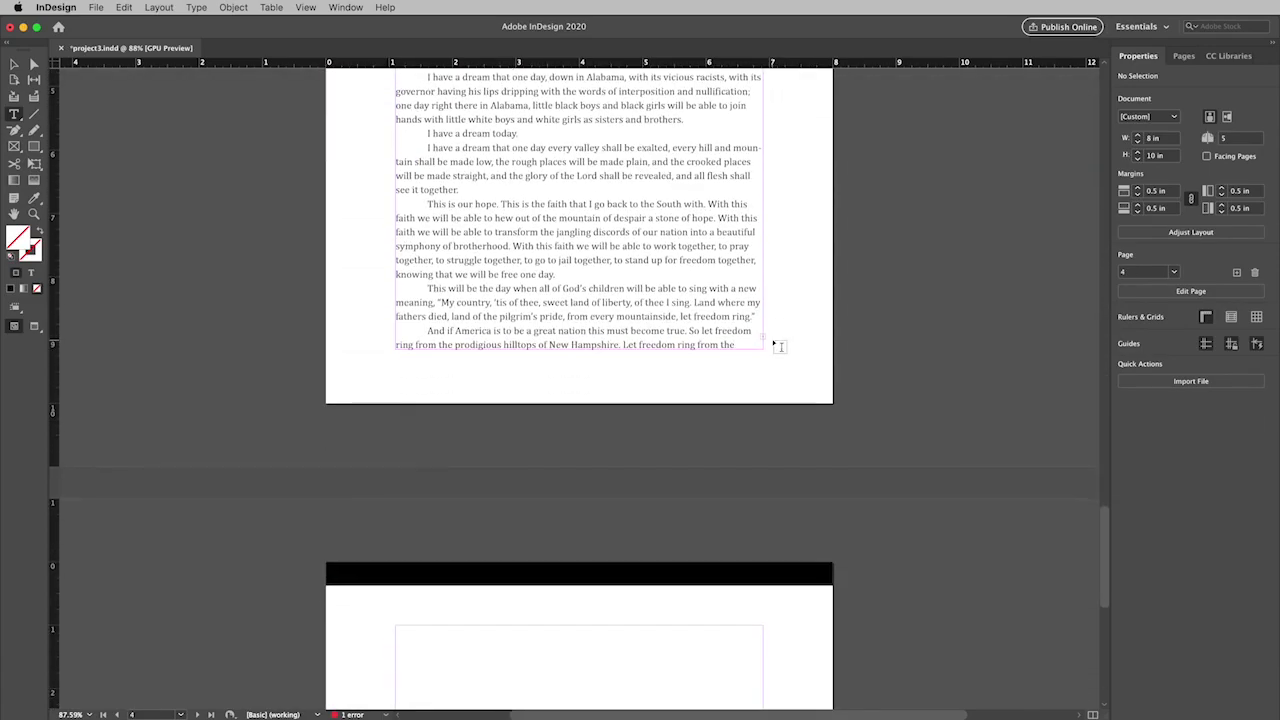
scroll(775, 345, "up", 20)
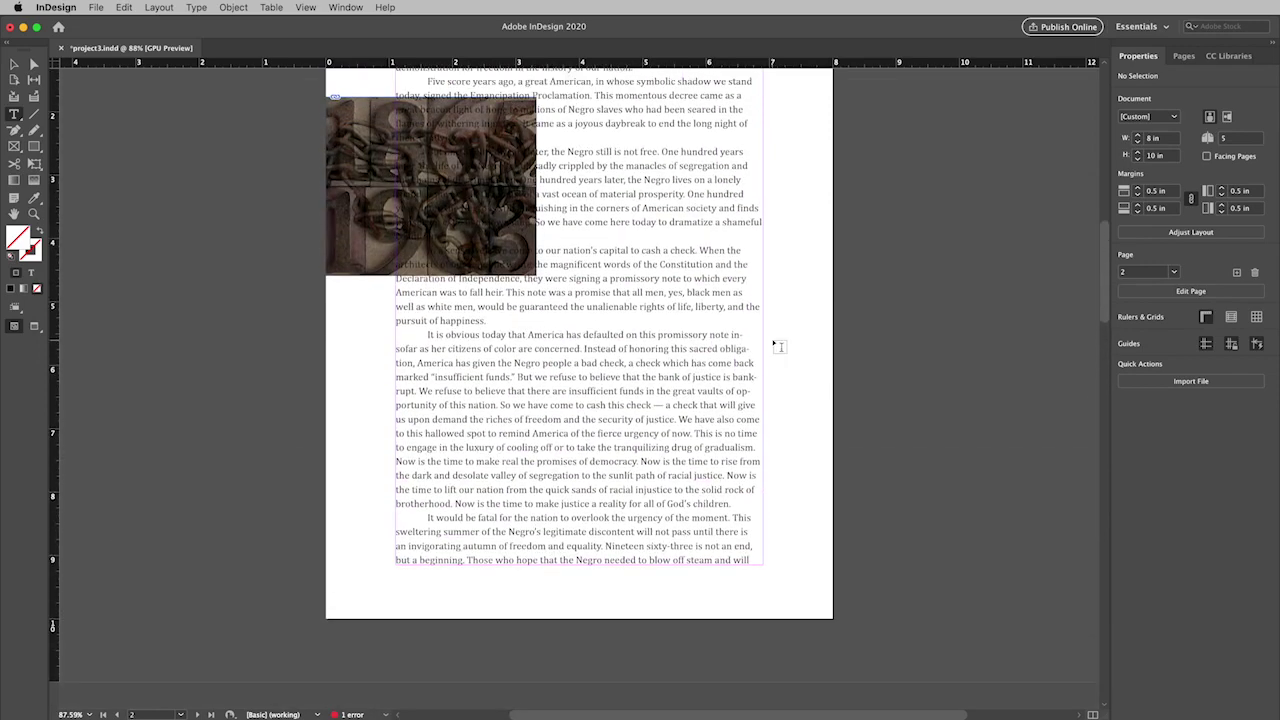
scroll(775, 345, "up", 3)
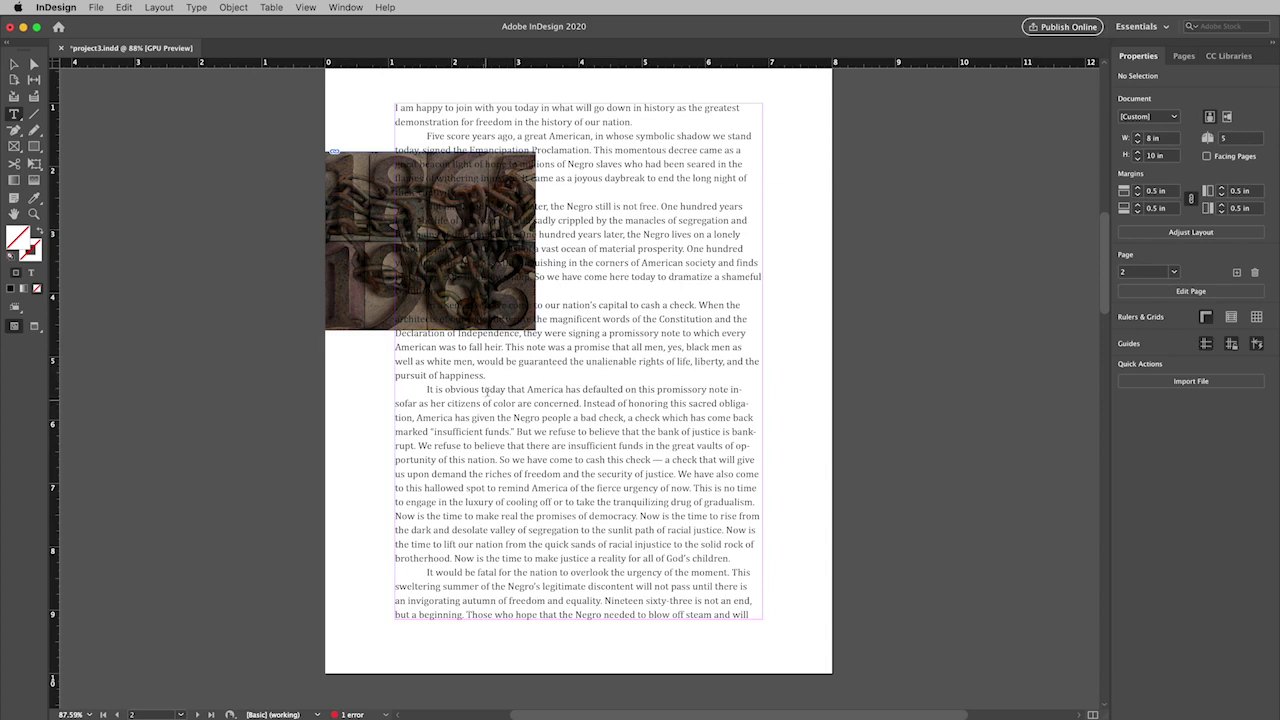
left_click(490, 375)
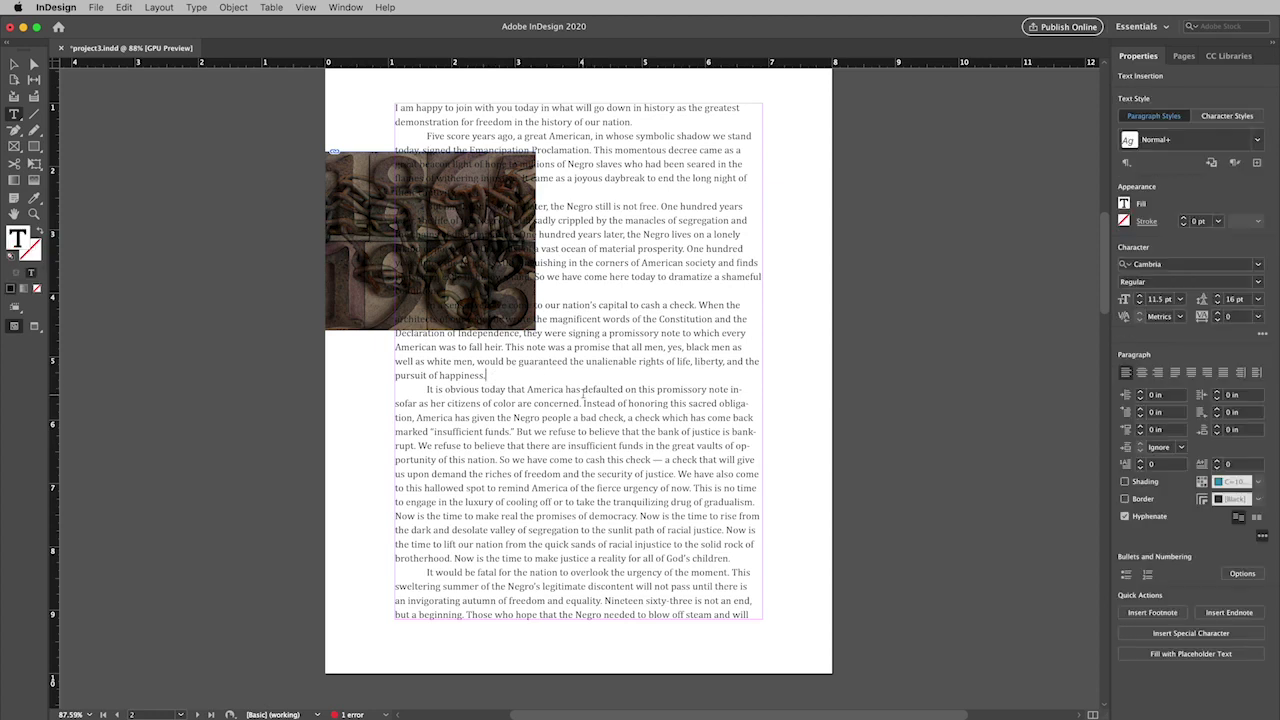
key("Return")
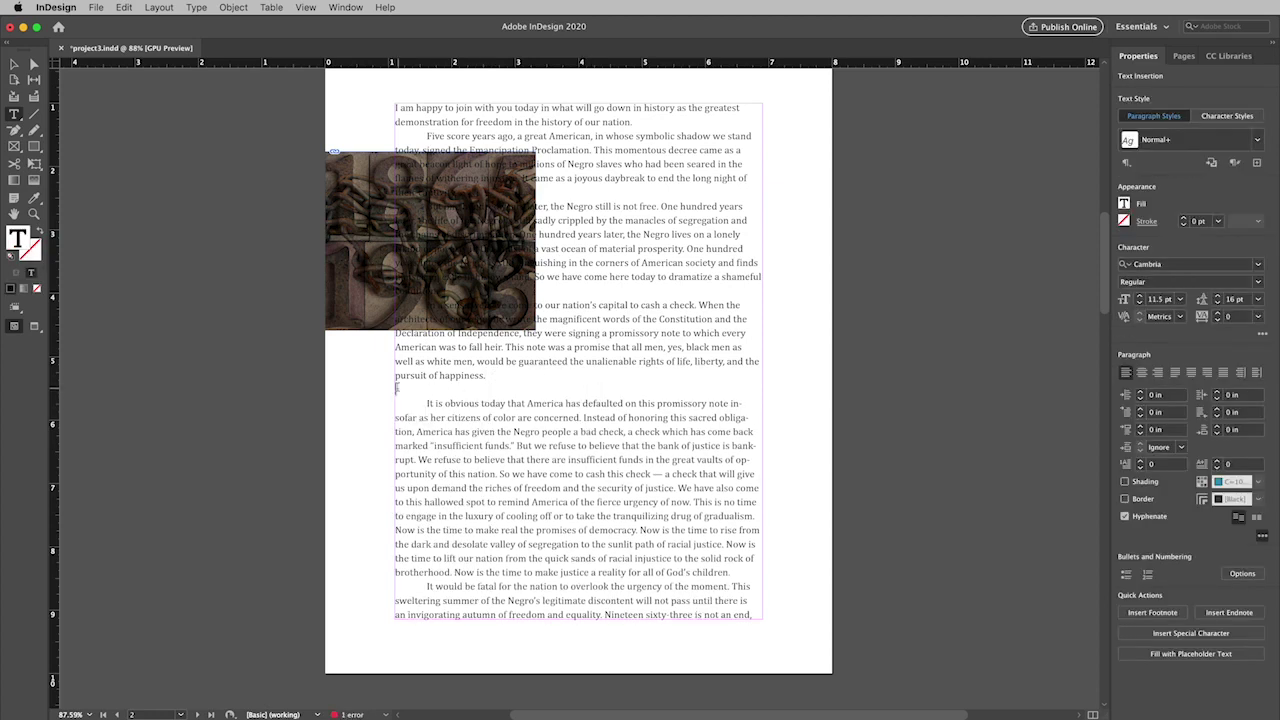
triple_click(400, 394)
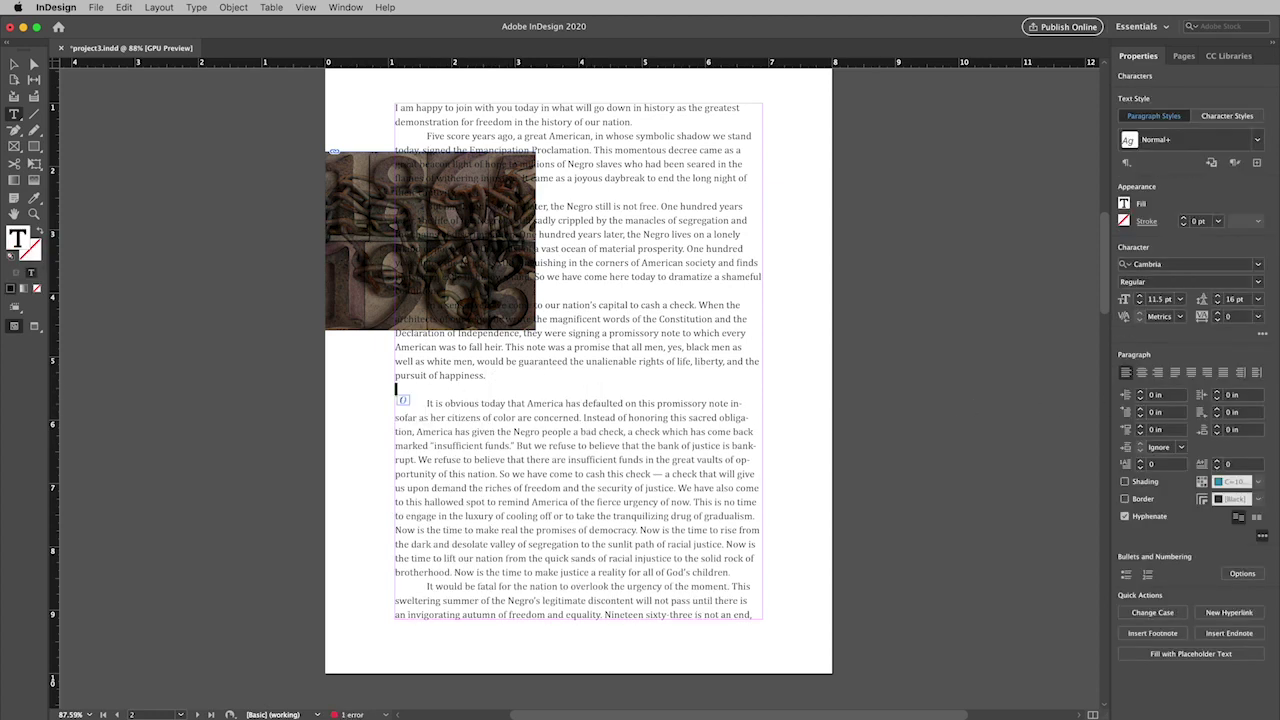
left_click(1236, 302)
type("8")
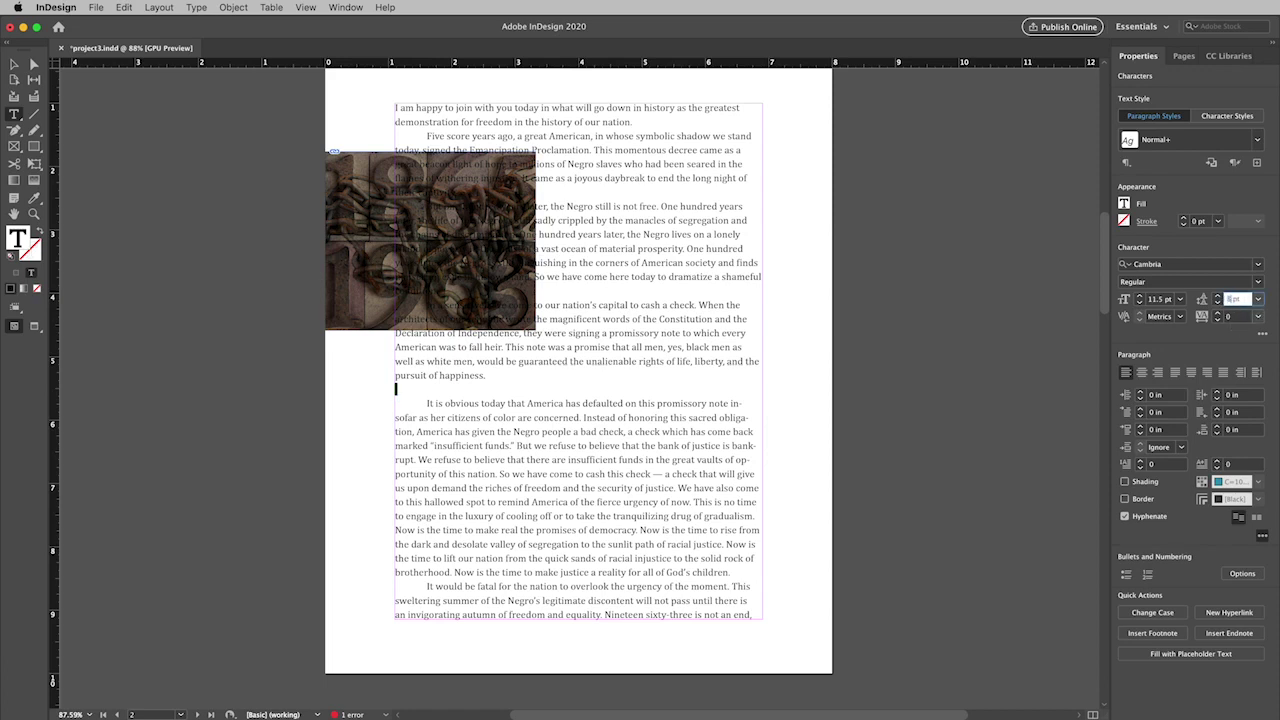
key("Return")
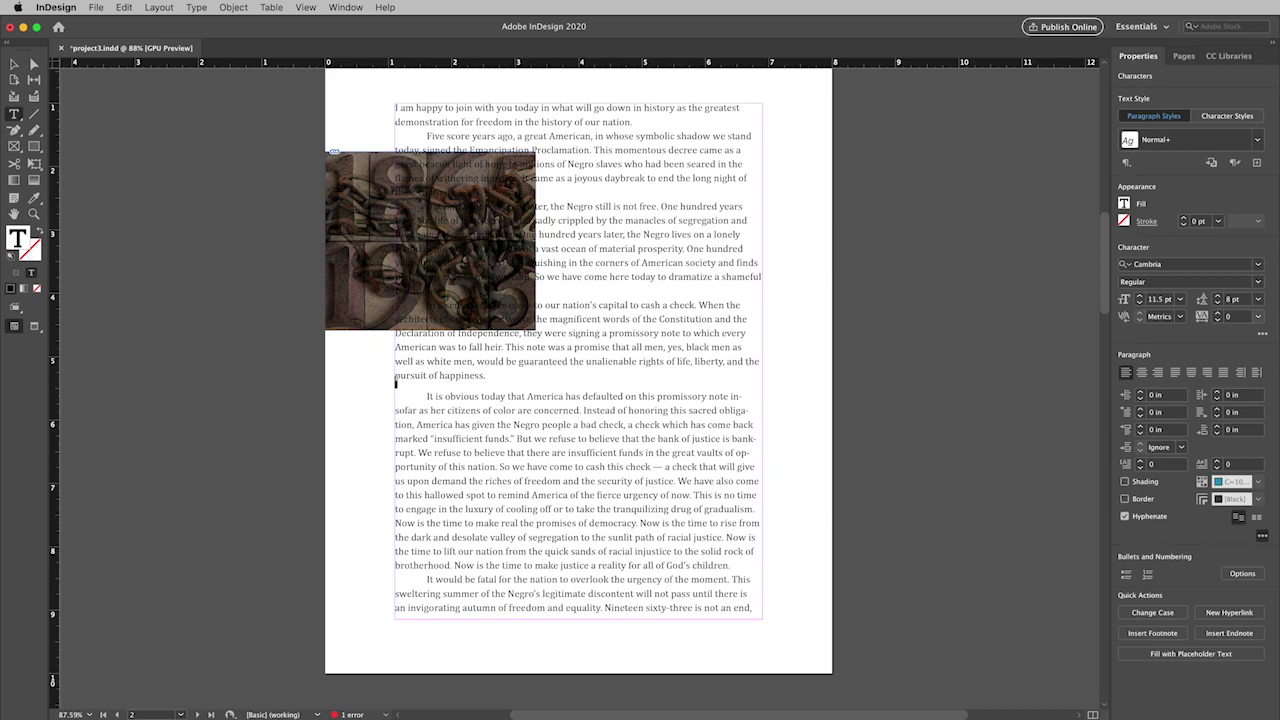
left_click(427, 396)
key("BackSpace")
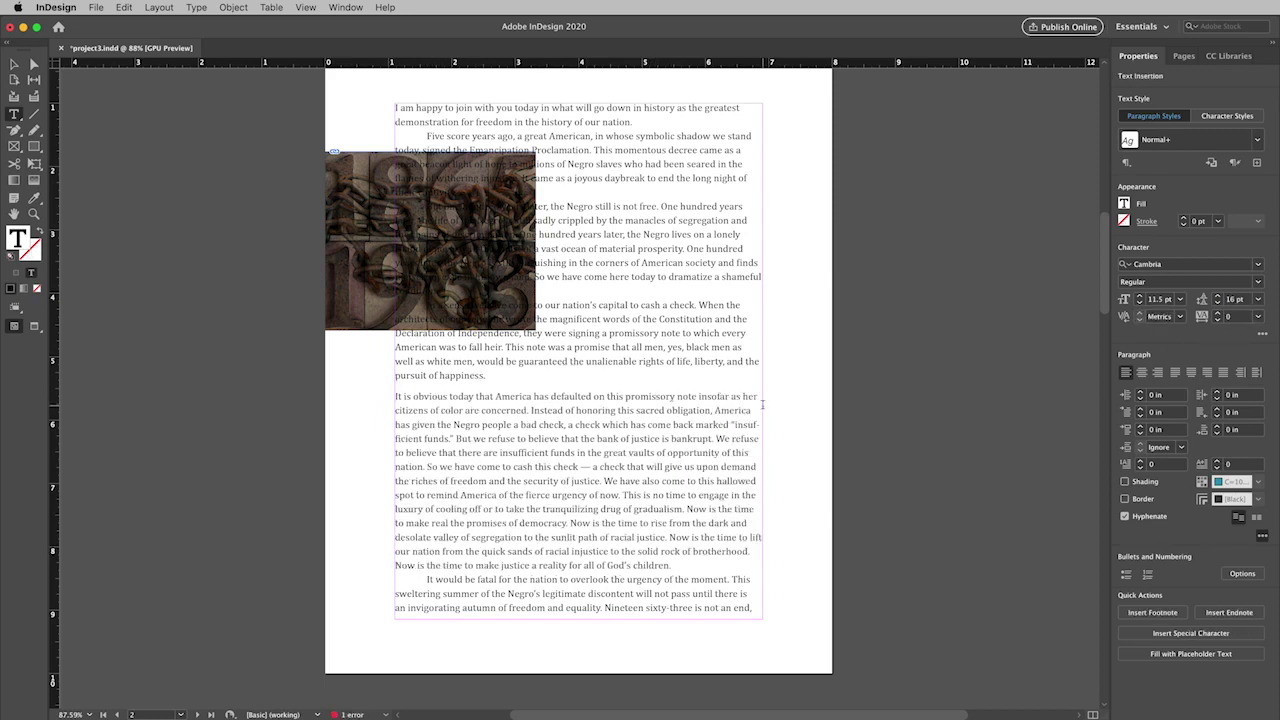
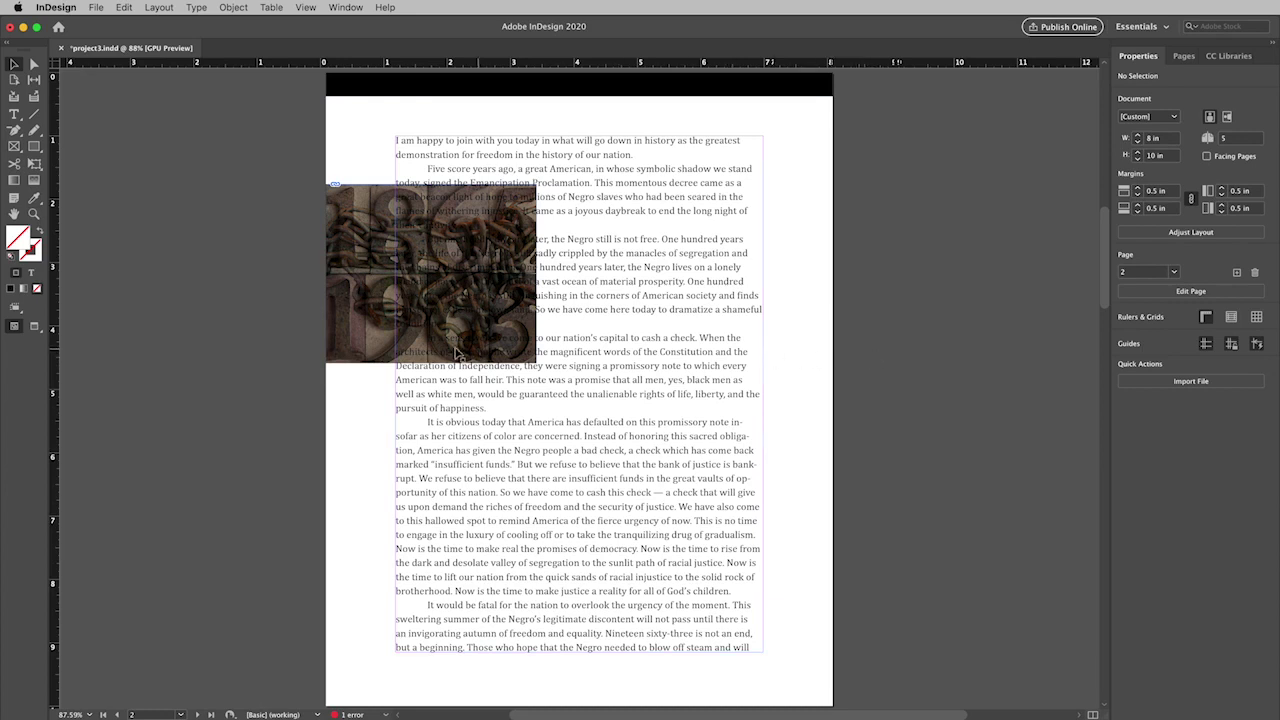
- Wrap the speech text around the page 2 image's bounding box, with unlinked offsets and a right offset of 0.1875 in
left_click(352, 325)
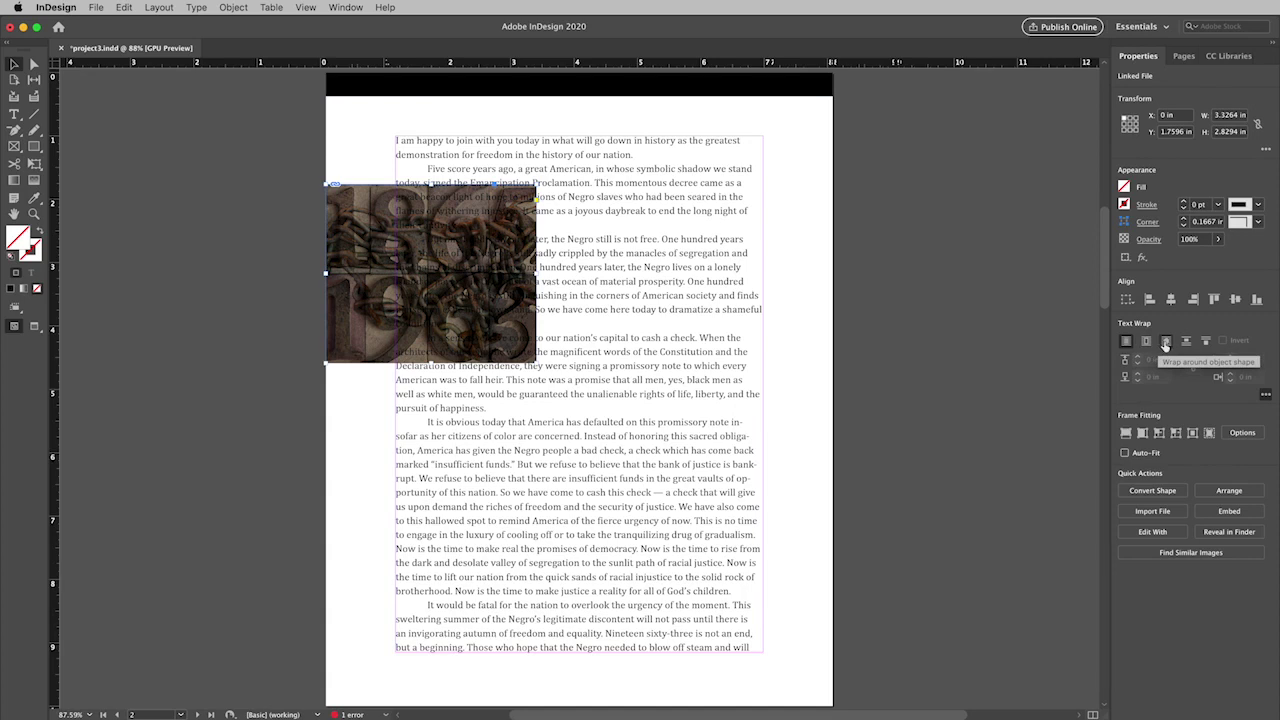
left_click(1165, 342)
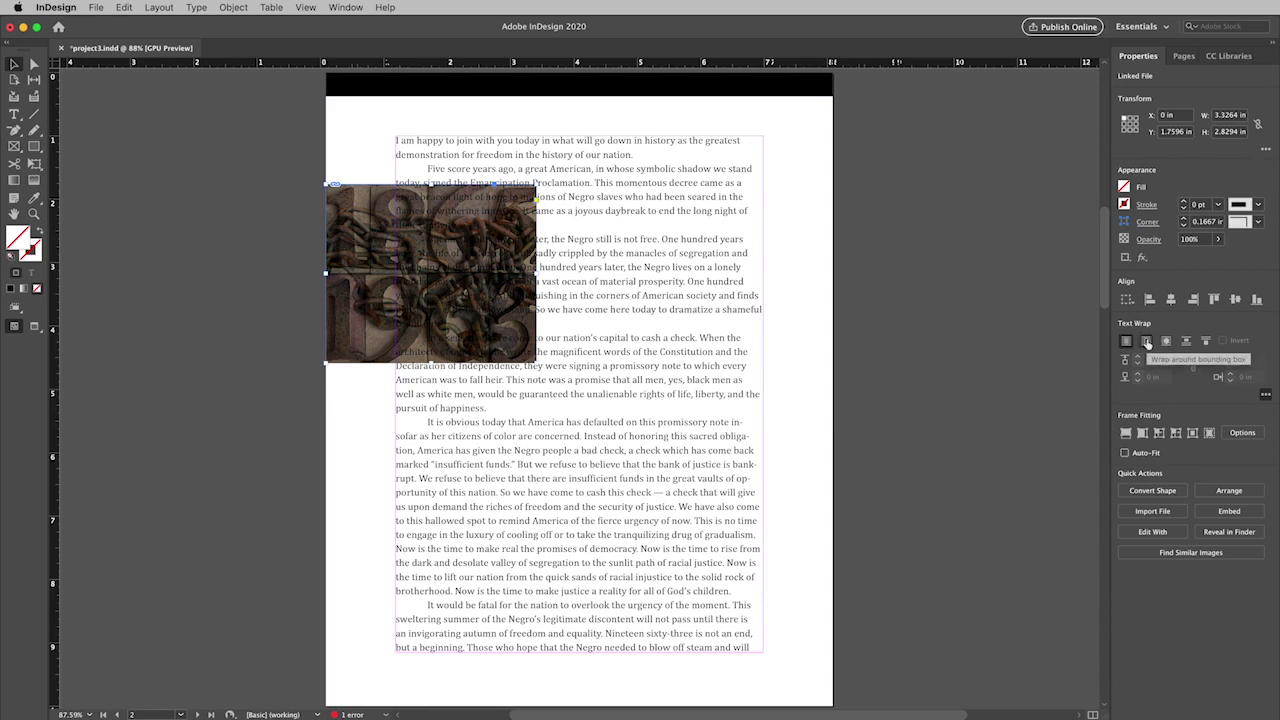
left_click(1146, 342)
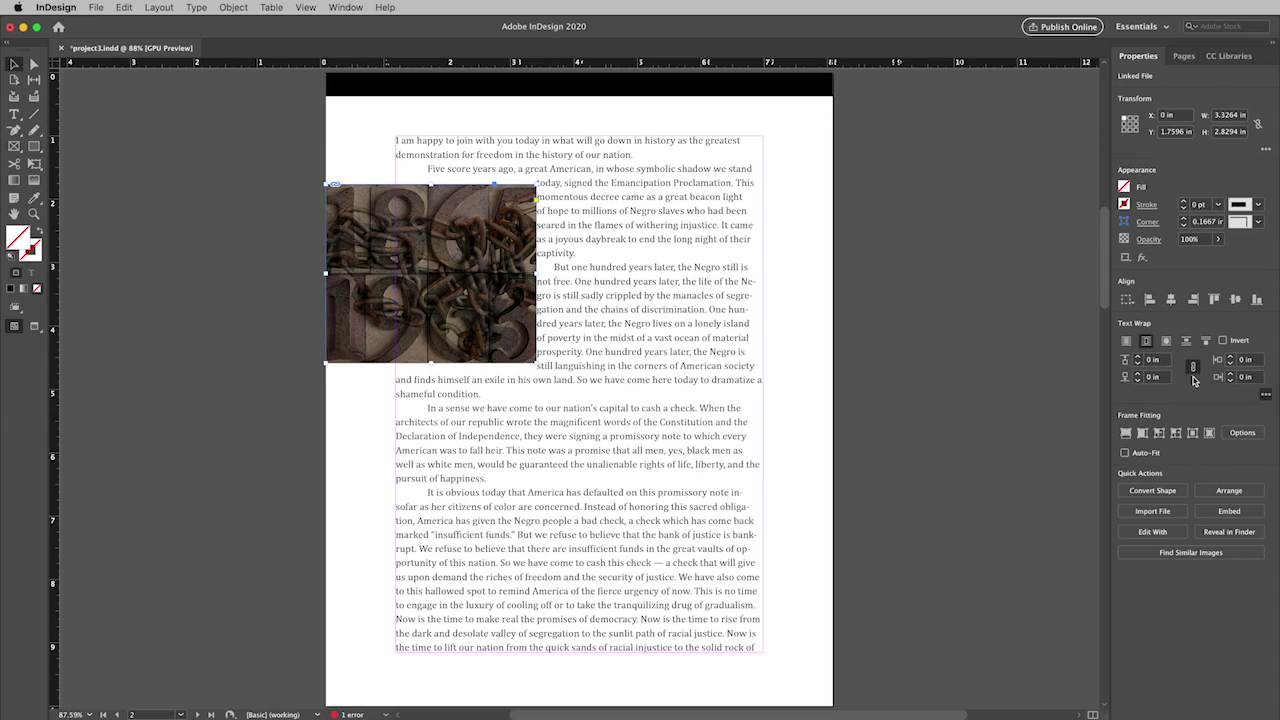
left_click(1192, 367)
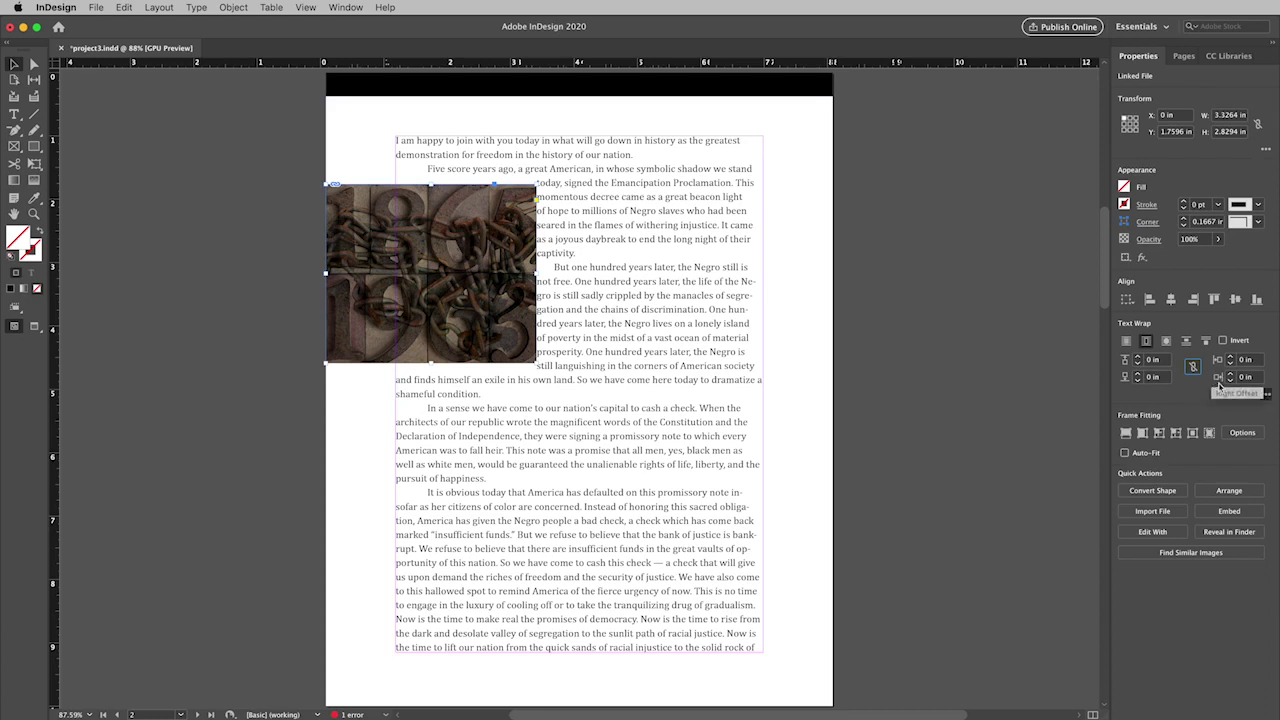
left_click(1232, 374)
left_click(1232, 374)
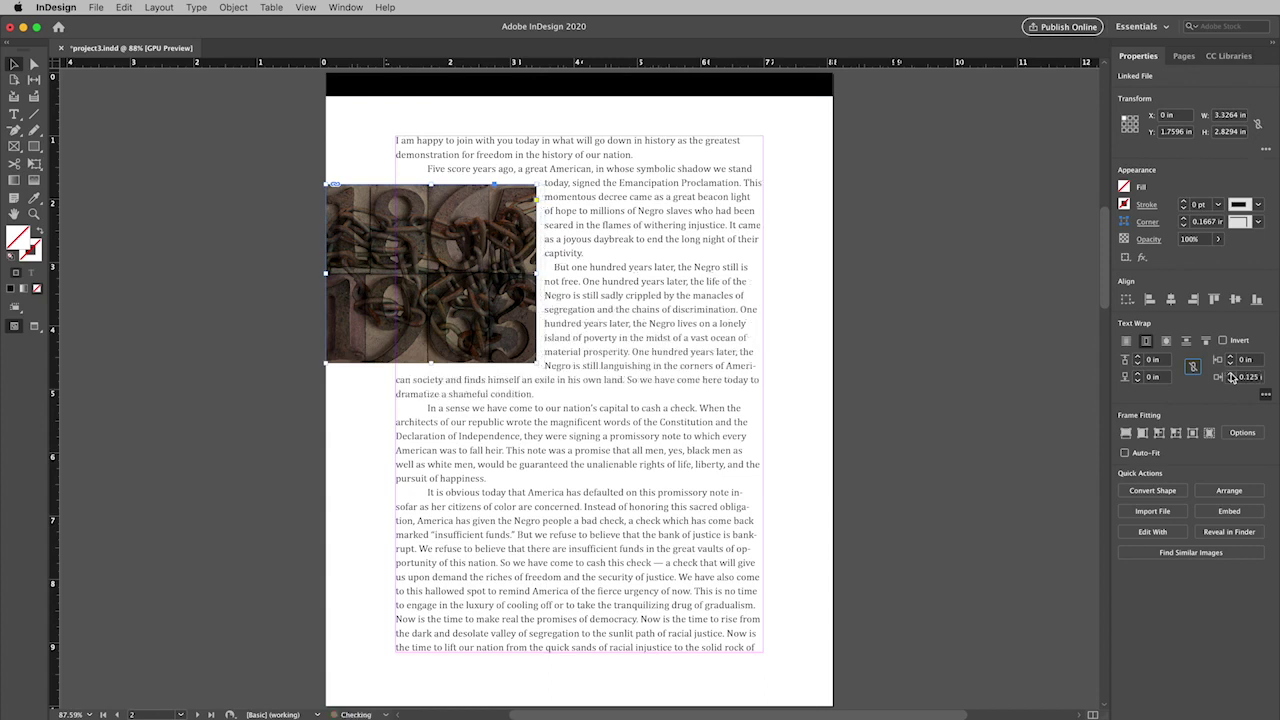
left_click(1232, 374)
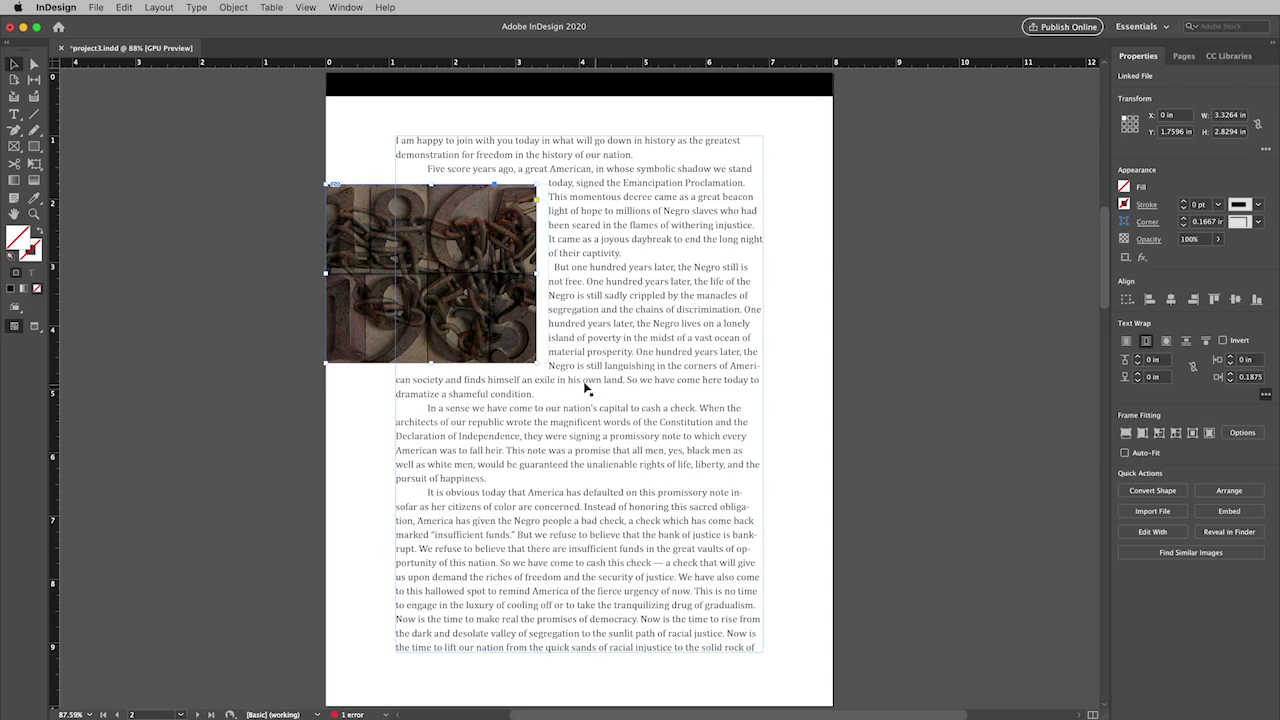
- Scale the page 2 image down to about 2.9 x 2.47 in and lower it to about Y 1.96 in
left_click(34, 164)
left_click_drag(538, 365, 516, 335)
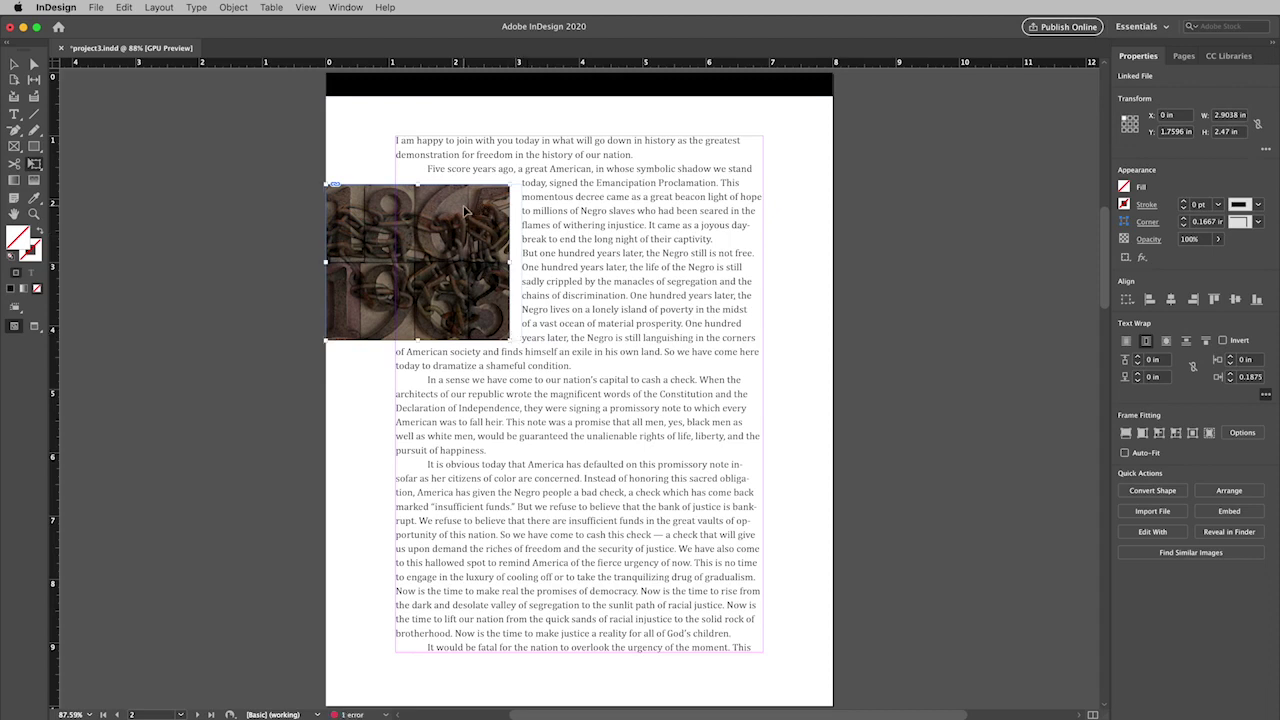
left_click_drag(464, 210, 463, 223)
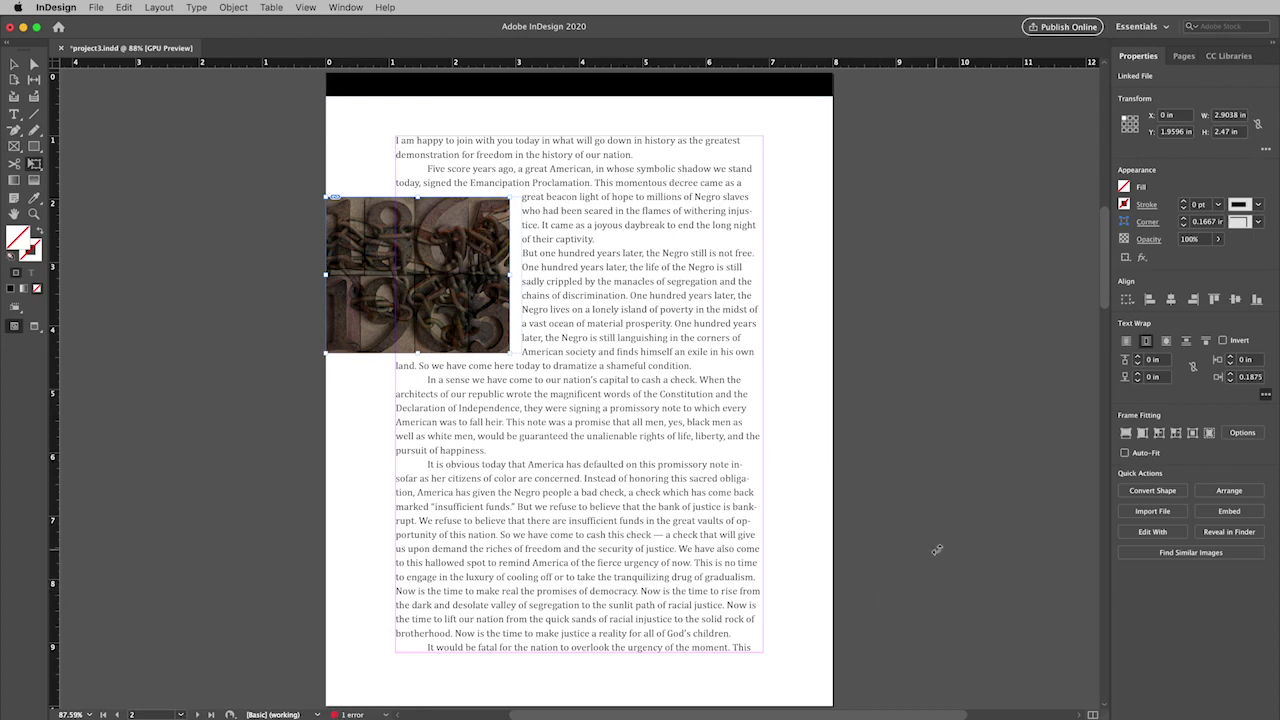
- Thread the overset speech text from page 4 into a text frame filling the margins of page 5
scroll(687, 555, "down", 10)
scroll(687, 555, "down", 10)
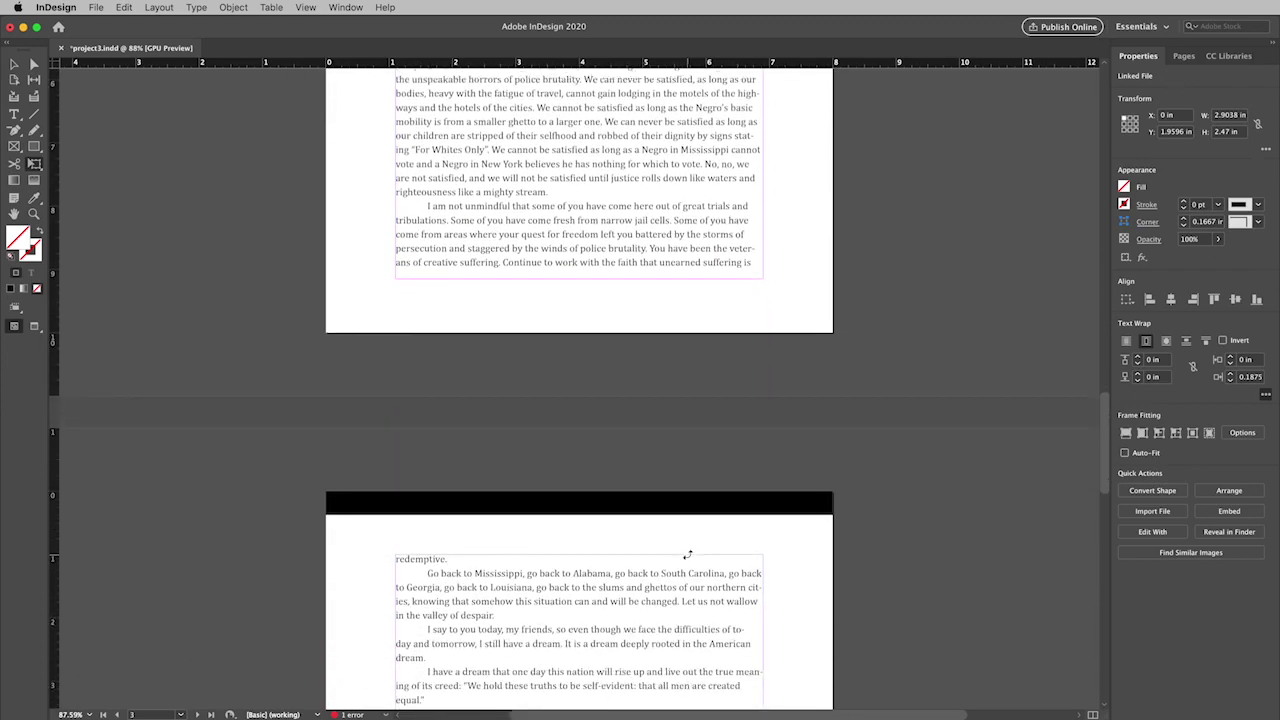
scroll(687, 555, "down", 10)
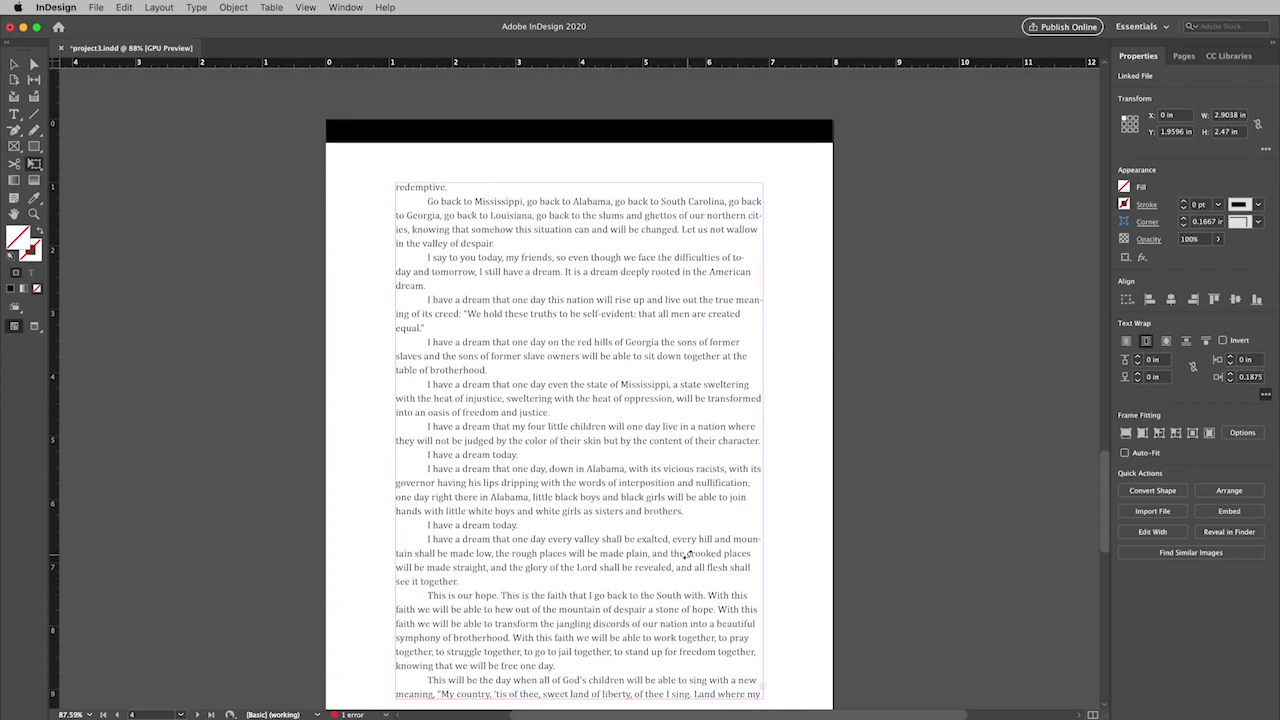
scroll(687, 555, "down", 3)
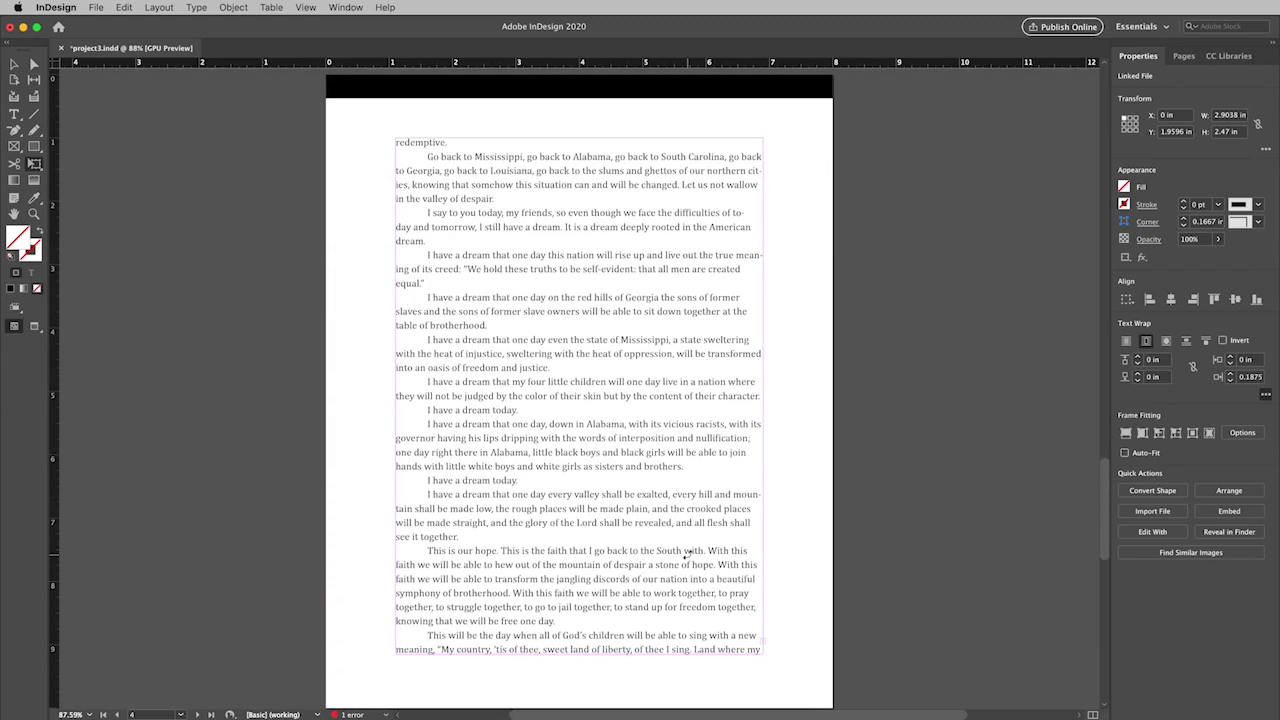
scroll(687, 555, "down", 12)
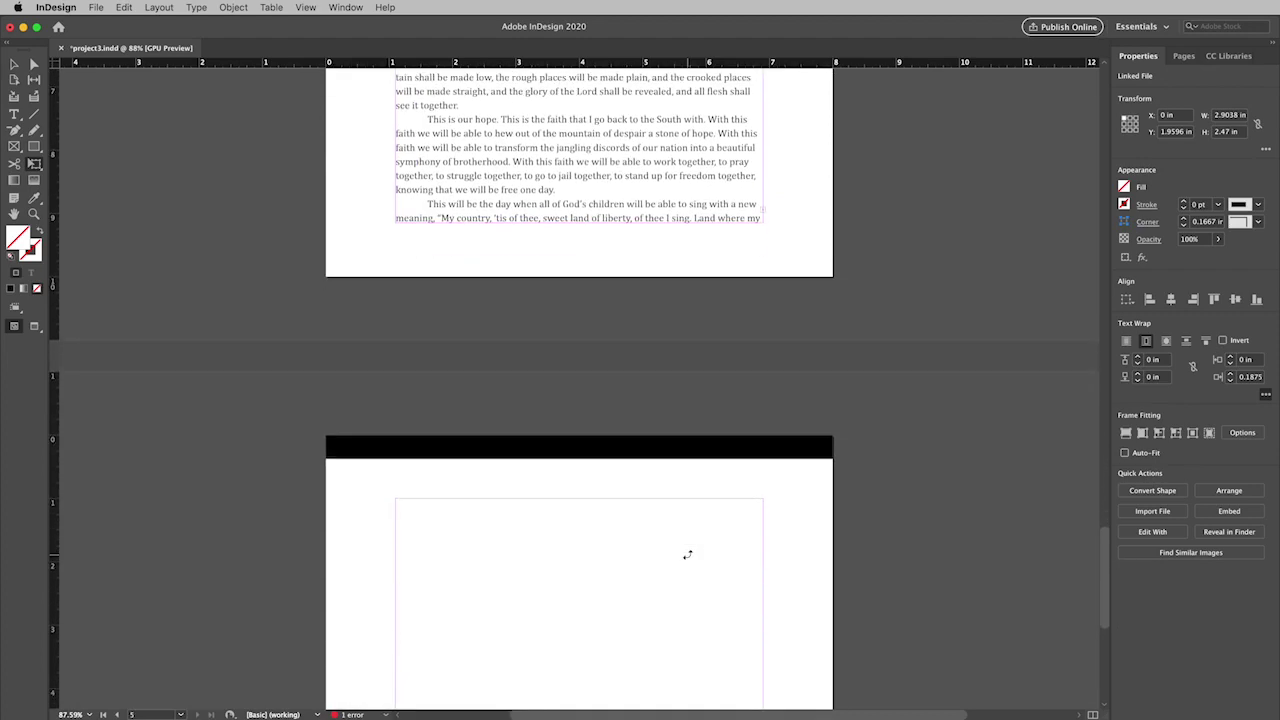
scroll(687, 555, "up", 3)
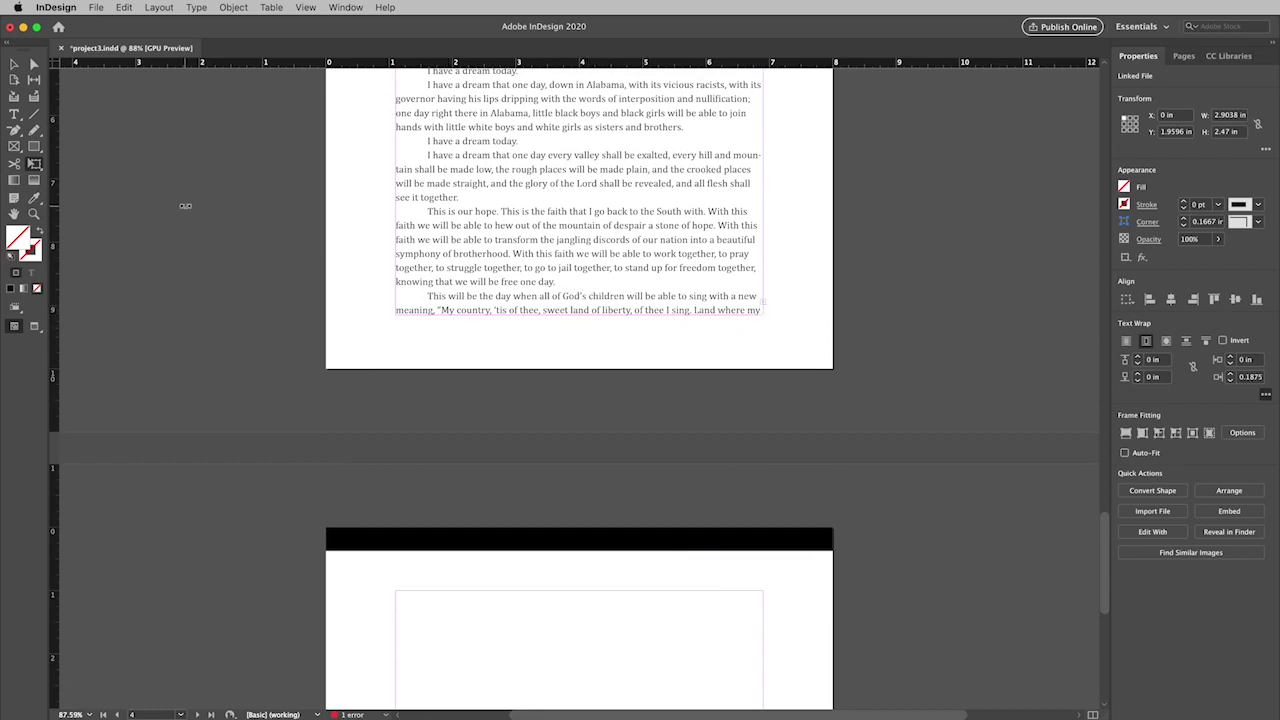
left_click(13, 65)
left_click(762, 300)
scroll(612, 535, "down", 5)
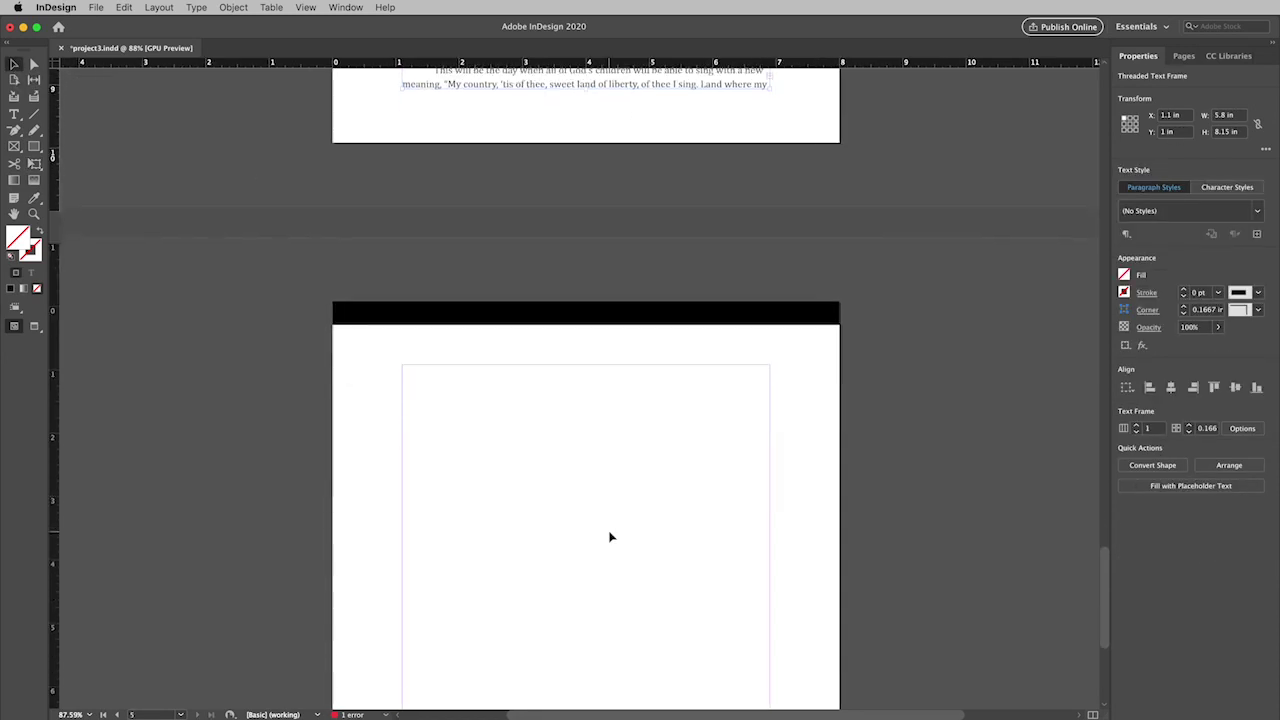
left_click(768, 77)
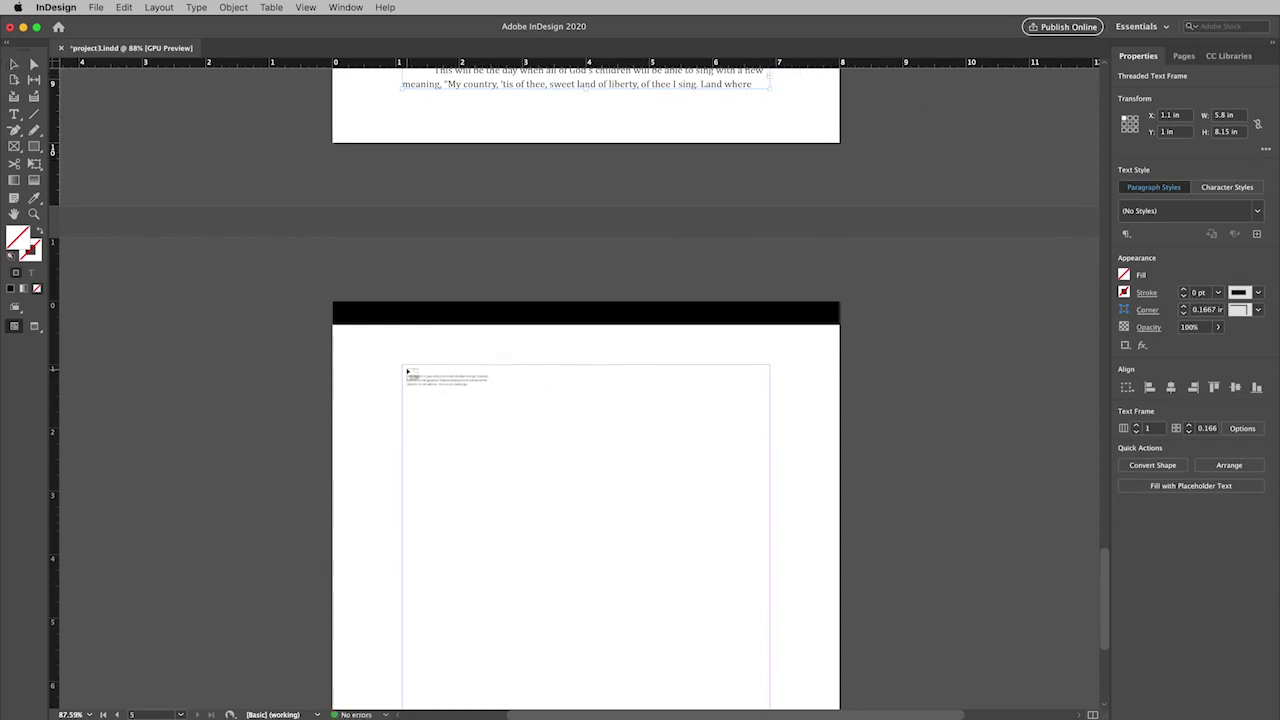
left_click(405, 371)
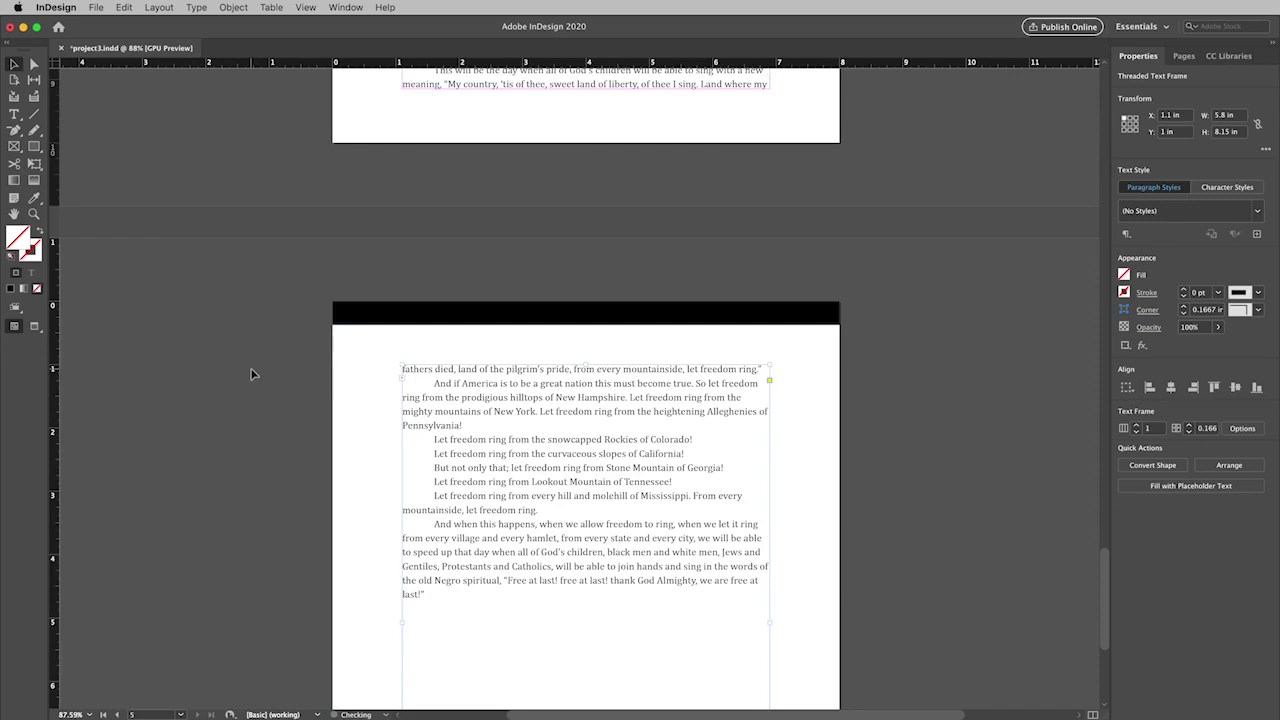
- Start a new color swatch from the fill swatches on page 2, enlarging the swatch list to show all its colors
scroll(252, 374, "down", 5)
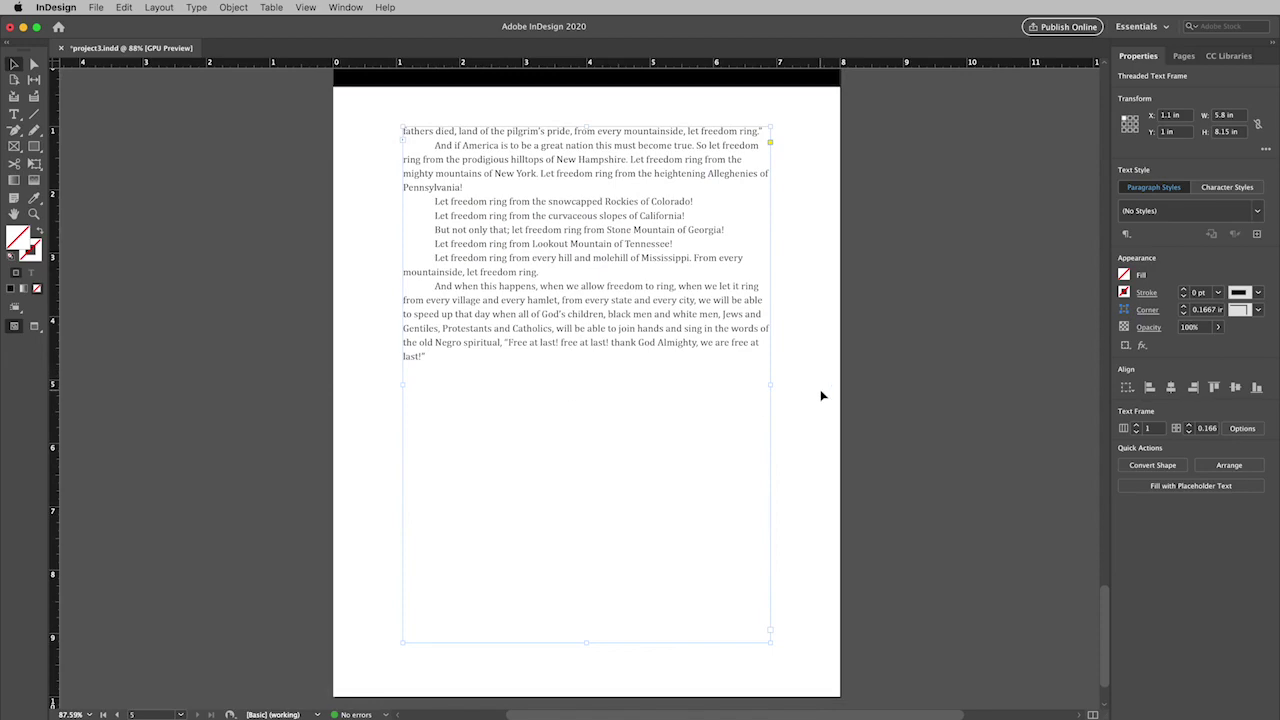
scroll(821, 396, "up", 20)
scroll(821, 396, "up", 12)
scroll(821, 396, "up", 3)
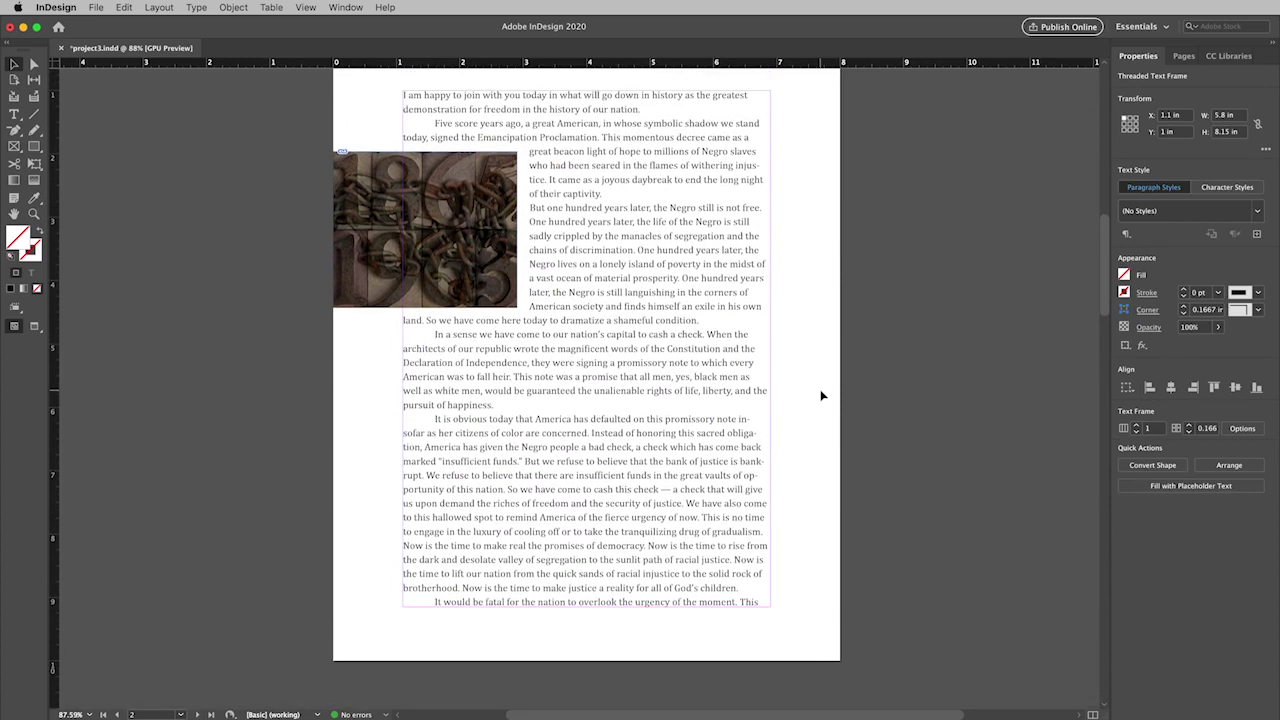
scroll(821, 396, "up", 2)
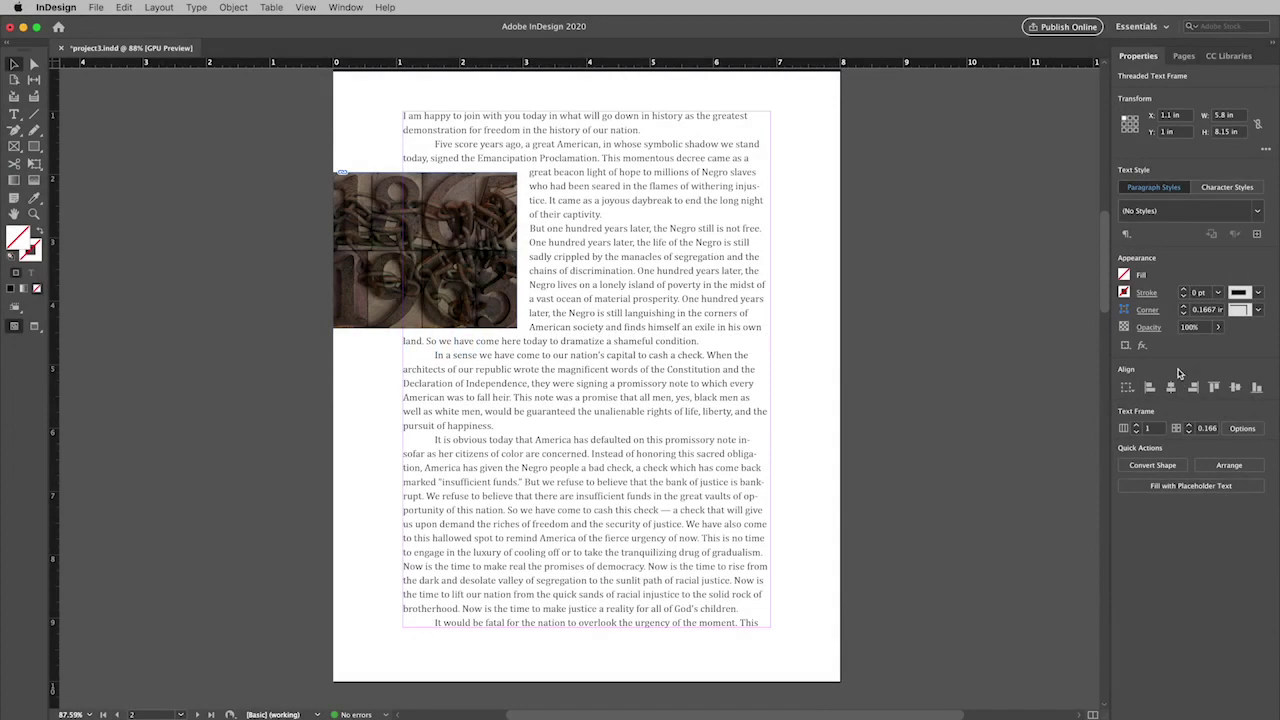
left_click(1125, 276)
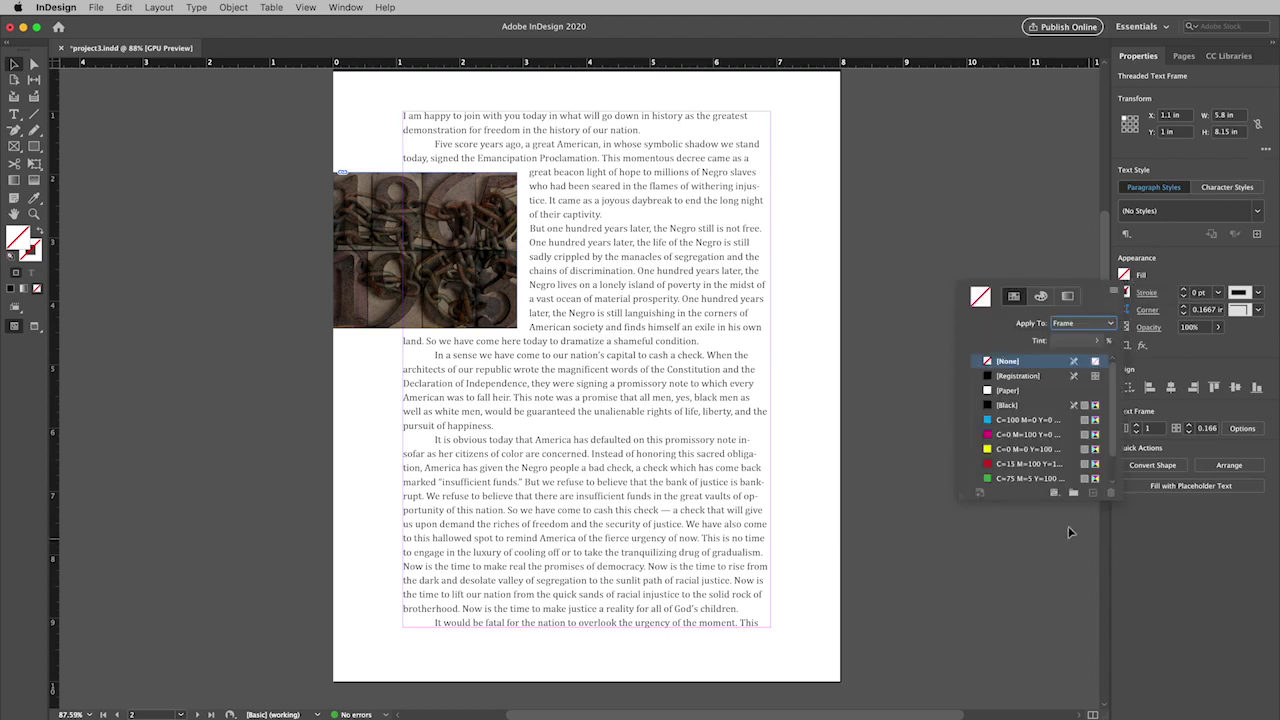
left_click_drag(1040, 498, 1037, 594)
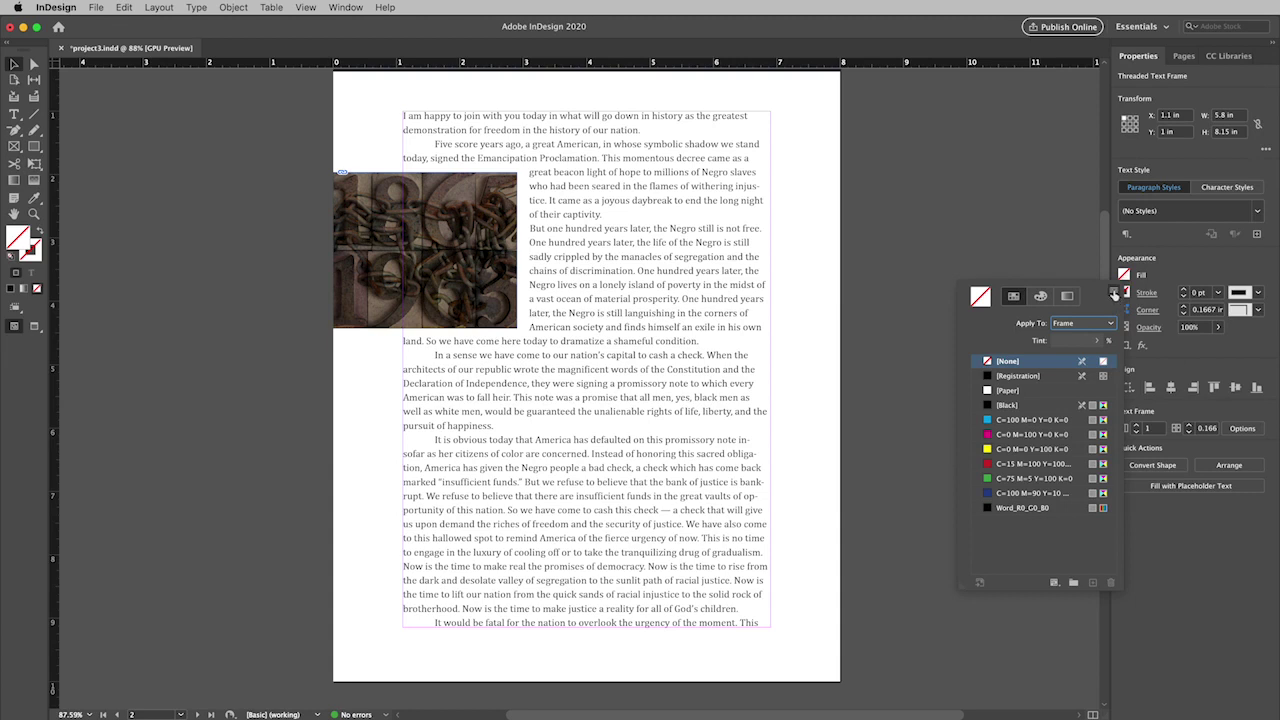
left_click(1114, 294)
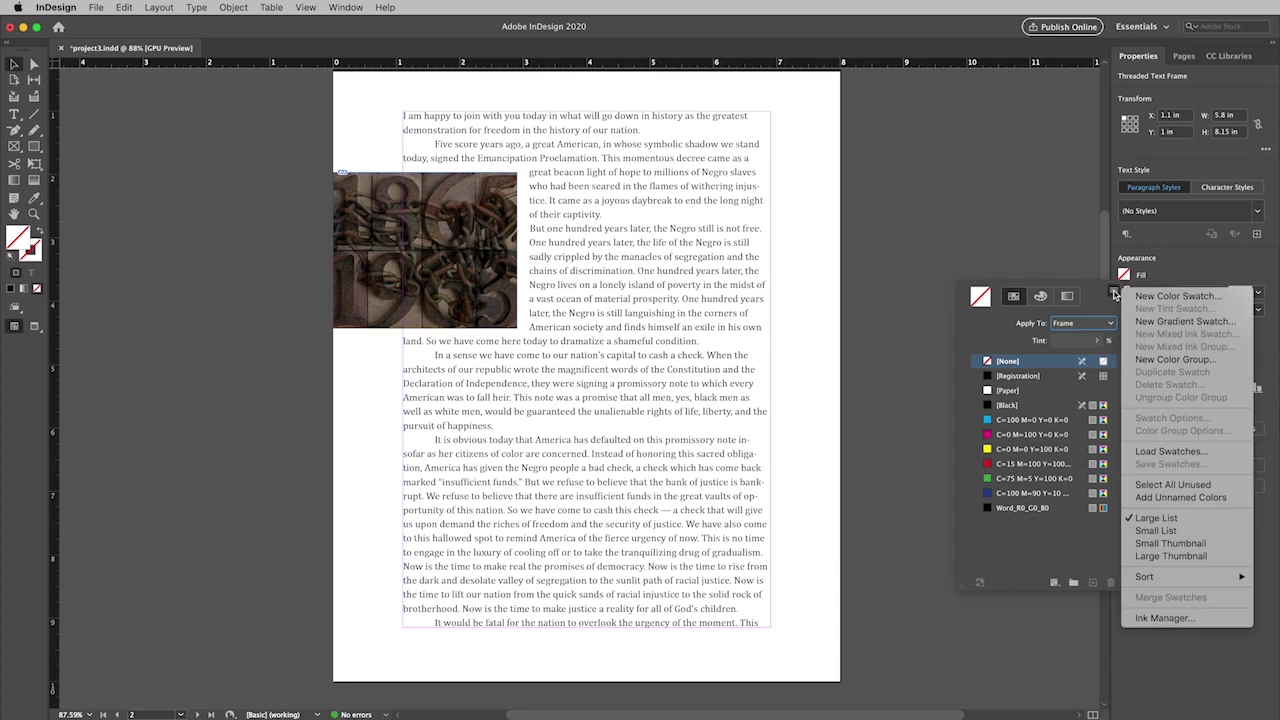
left_click(1223, 298)
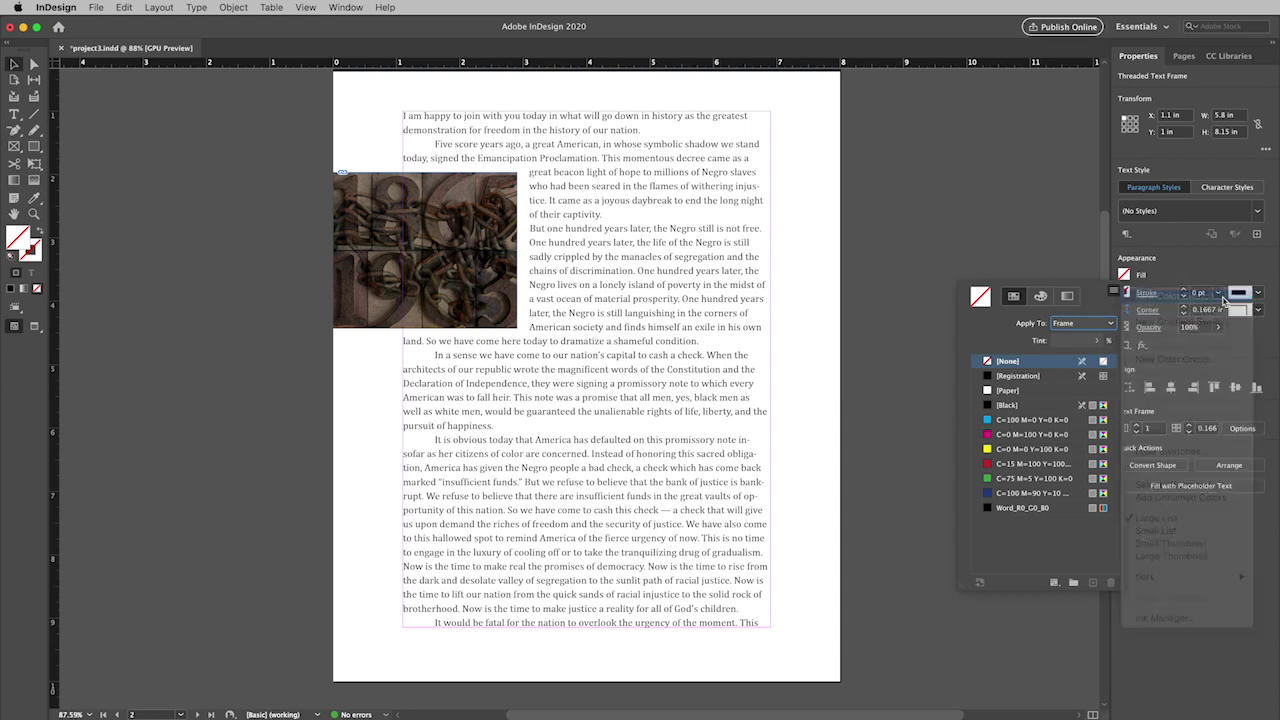
left_click_drag(1105, 258, 775, 215)
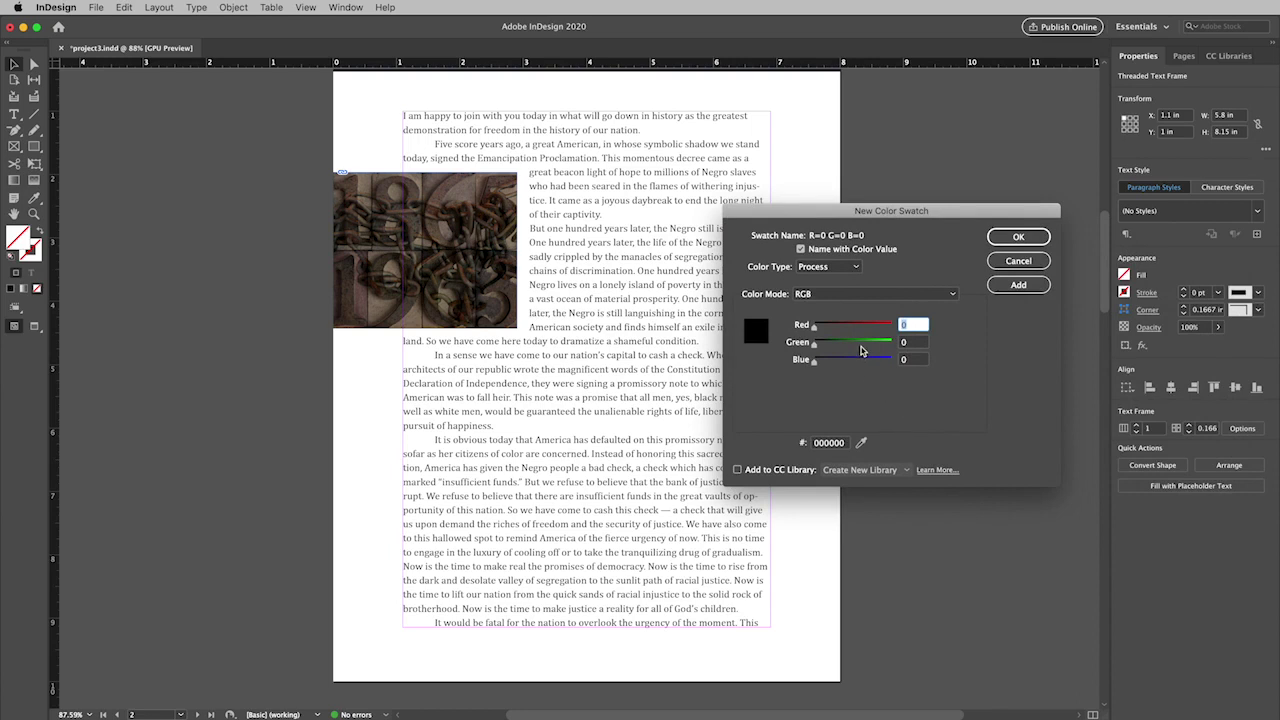
- Switch the new swatch's color mode to CMYK
left_click(954, 295)
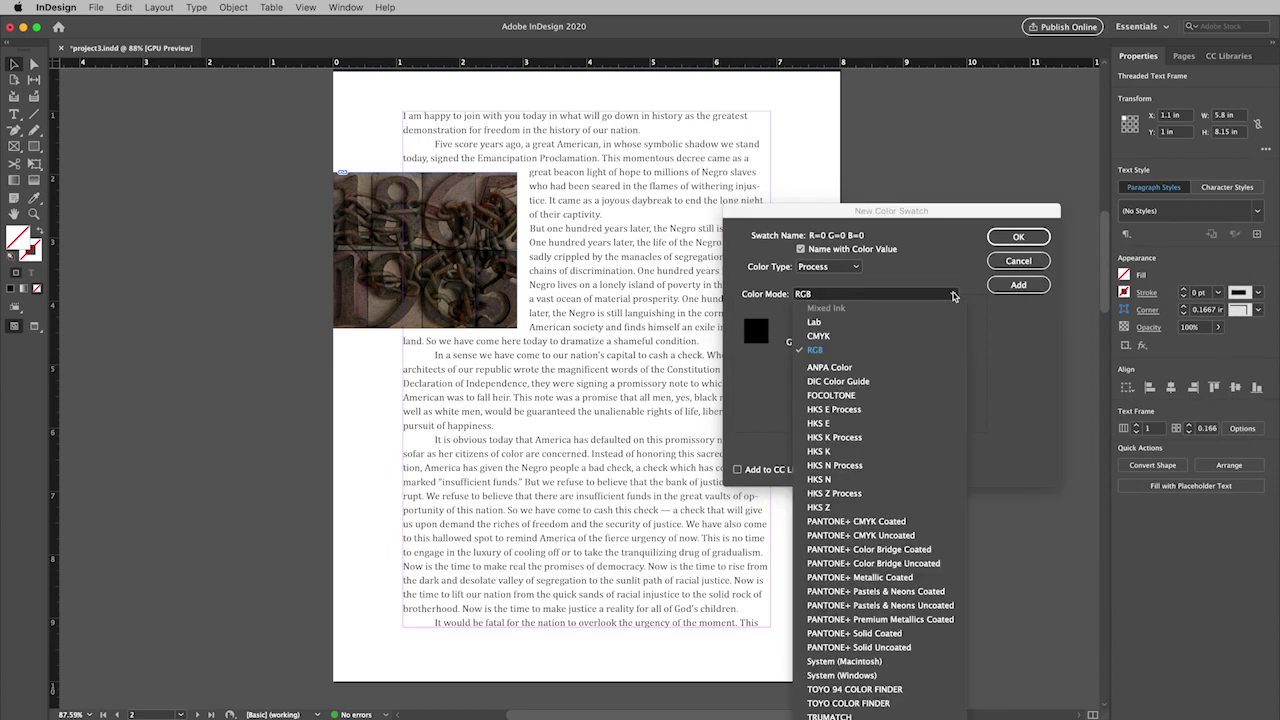
left_click(903, 340)
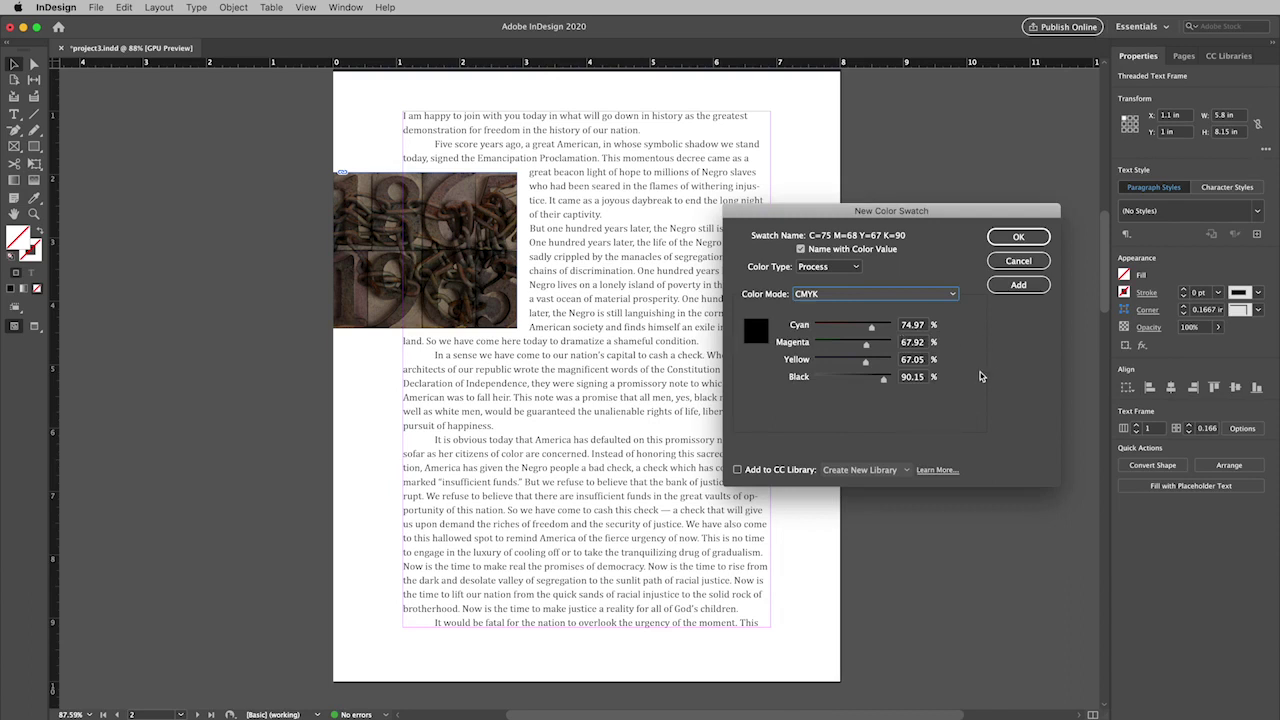
left_click_drag(971, 216, 907, 142)
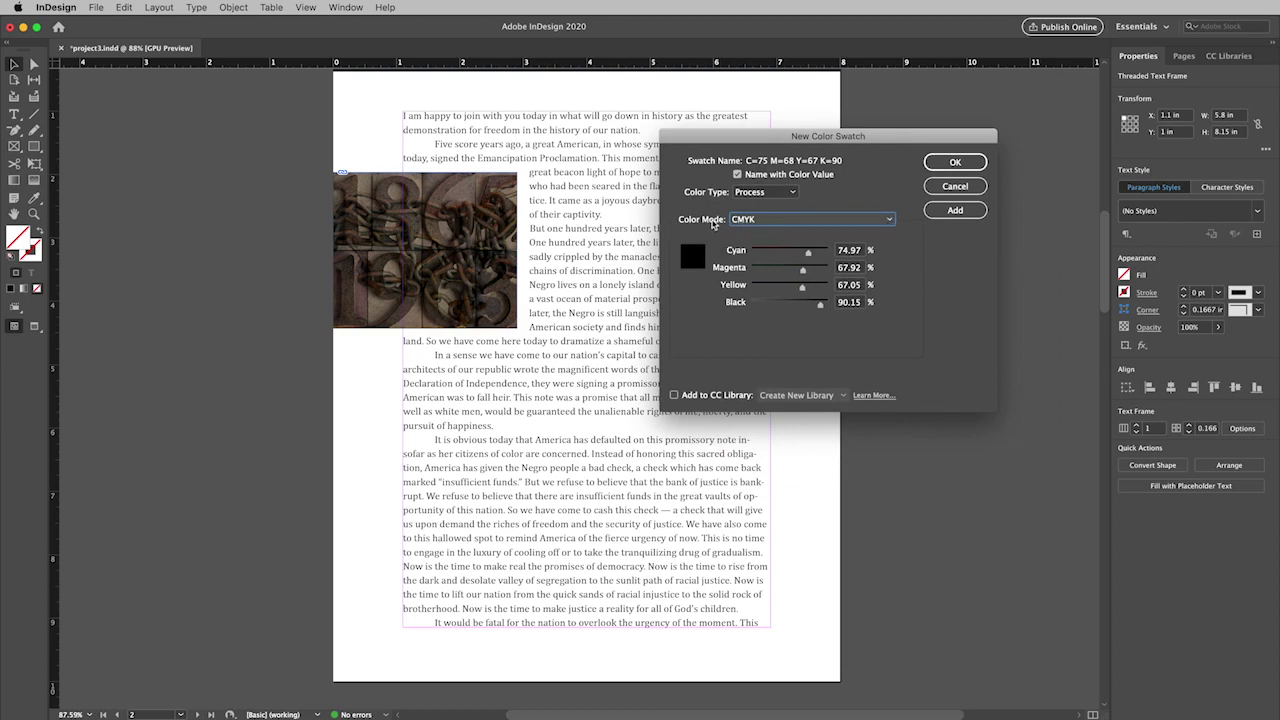
- Set the new swatch's color mode to PANTONE+ Solid Uncoated and add PANTONE 1545 U to the swatches
left_click(890, 220)
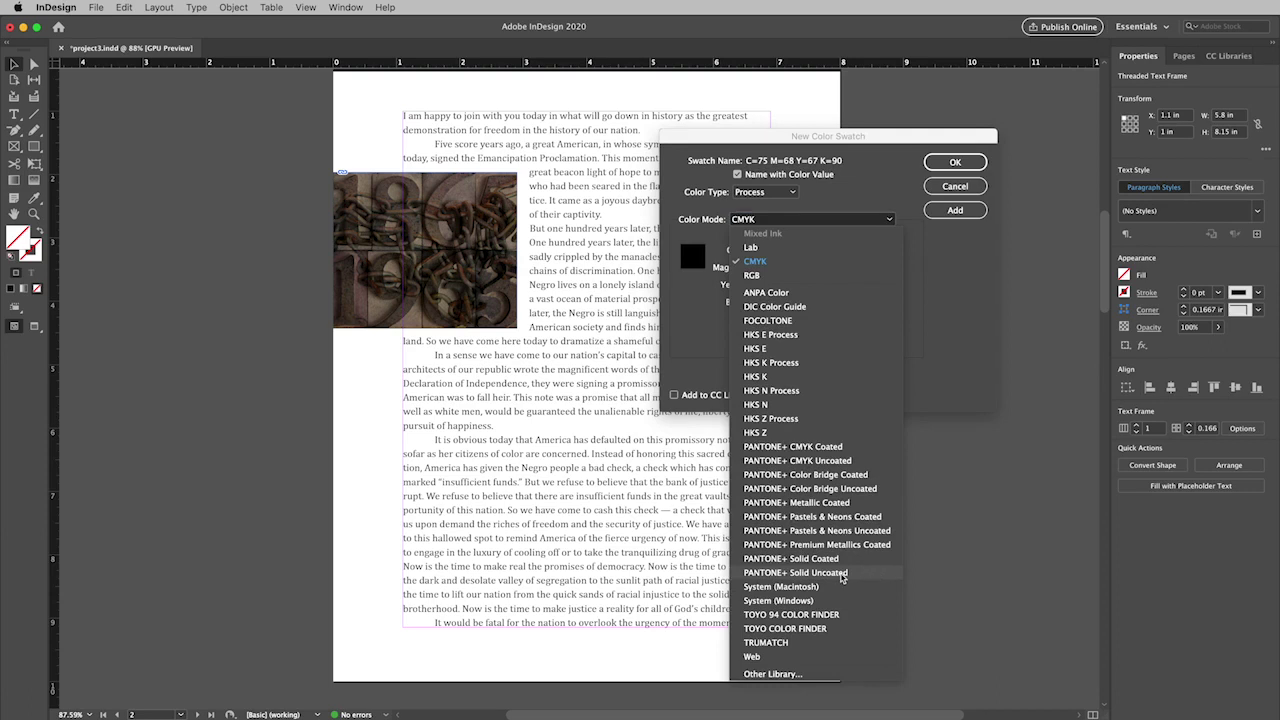
left_click(843, 573)
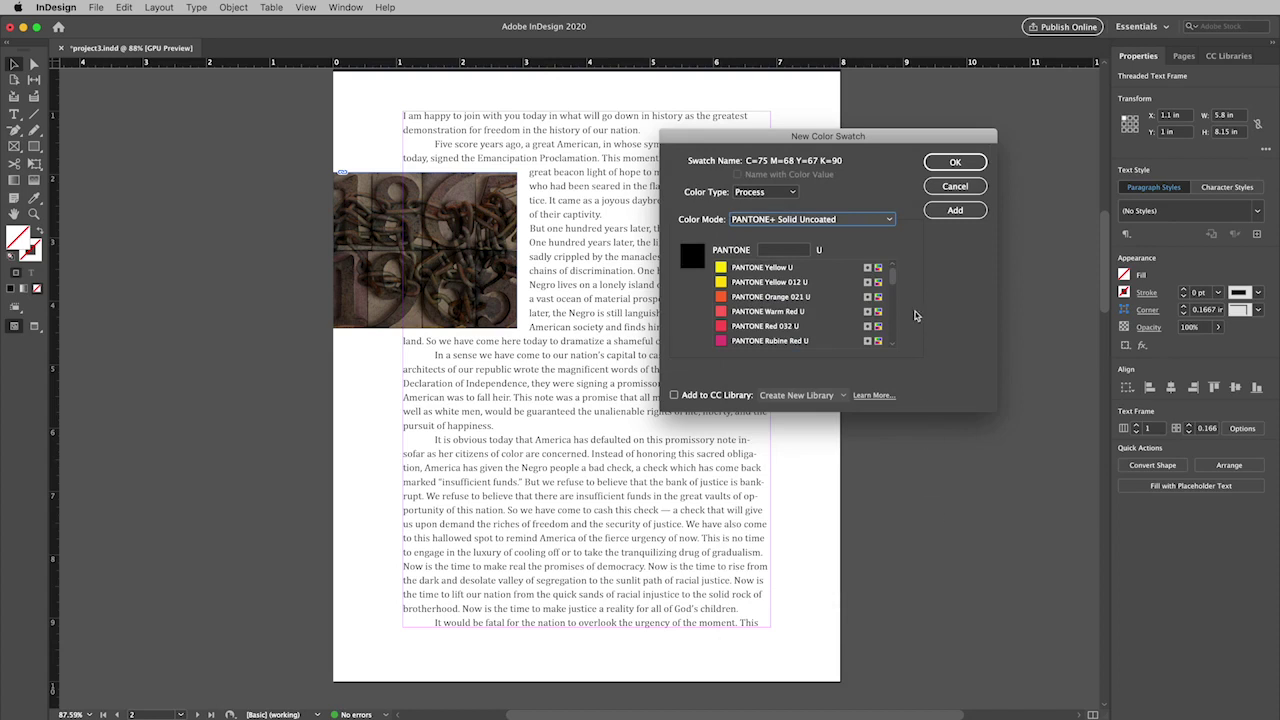
left_click_drag(893, 279, 896, 303)
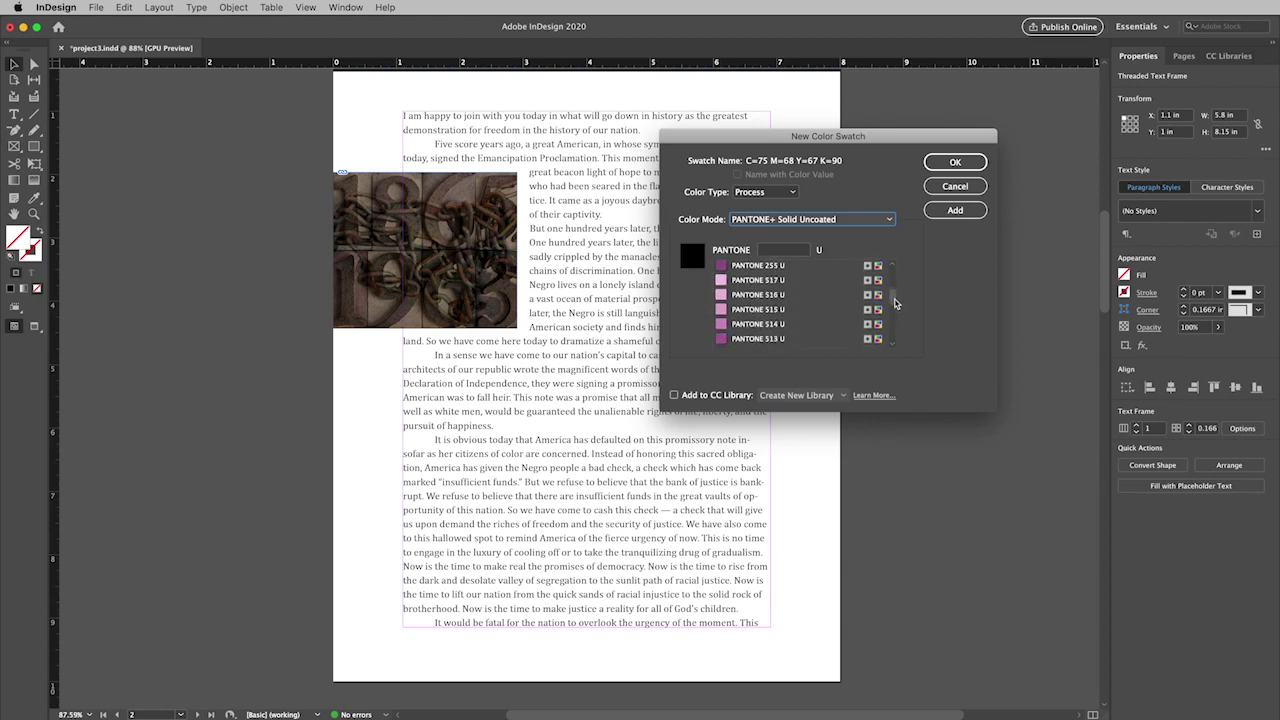
left_click_drag(896, 303, 895, 299)
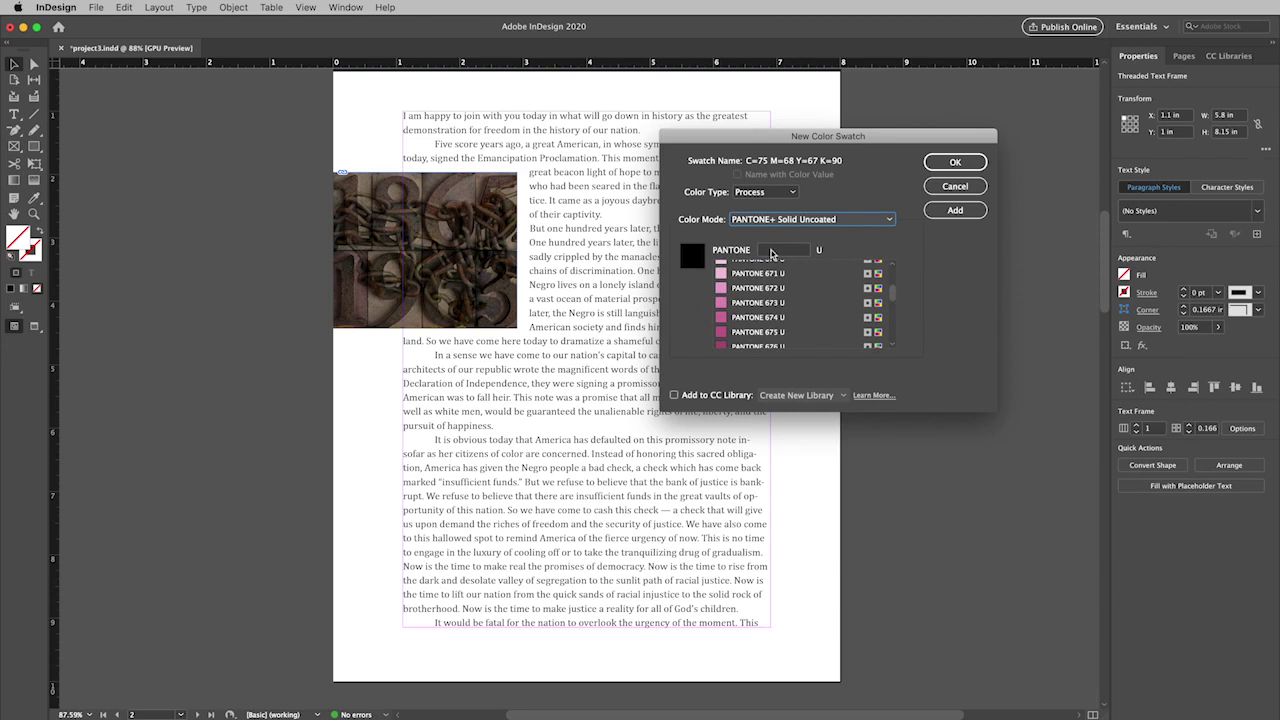
left_click(771, 250)
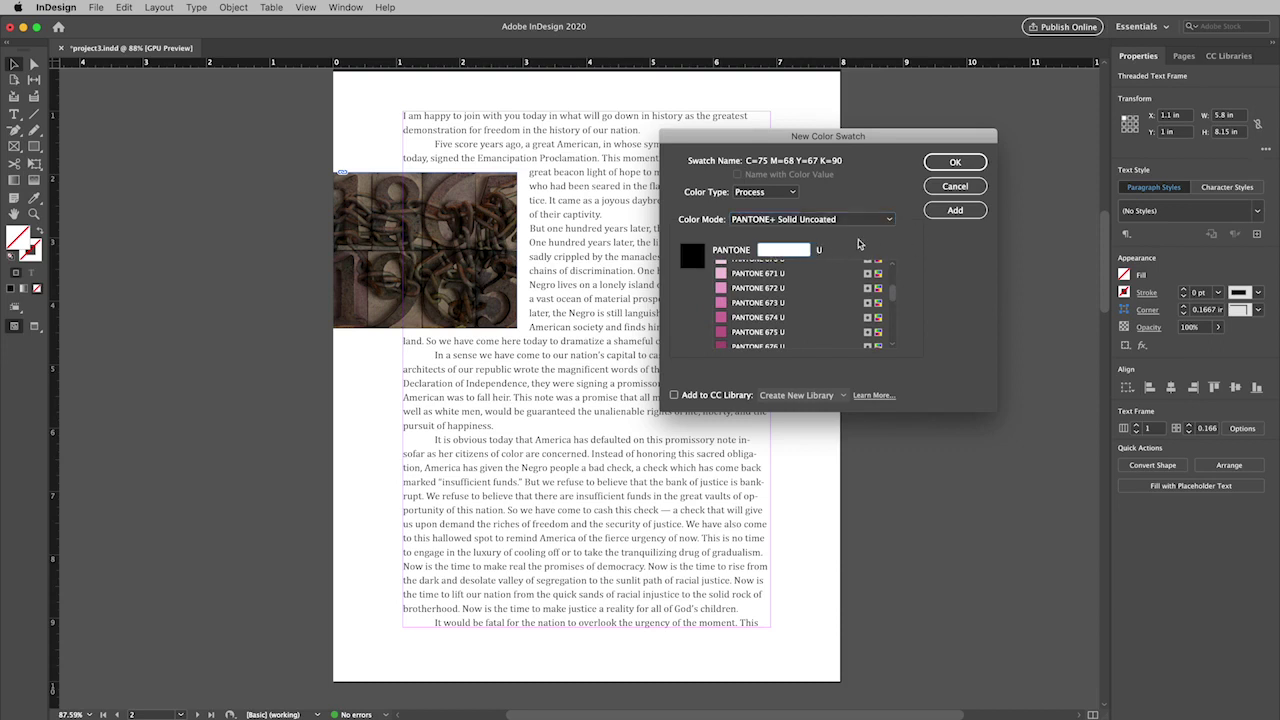
type("1545")
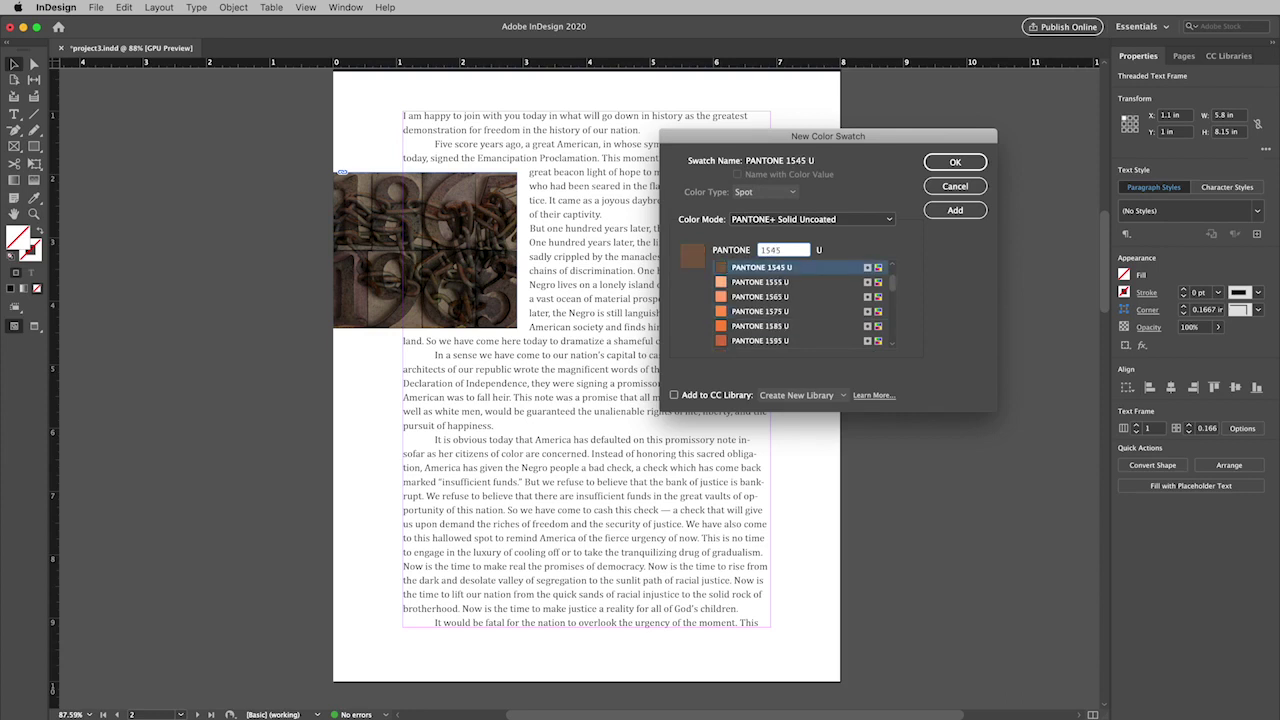
left_click(830, 270)
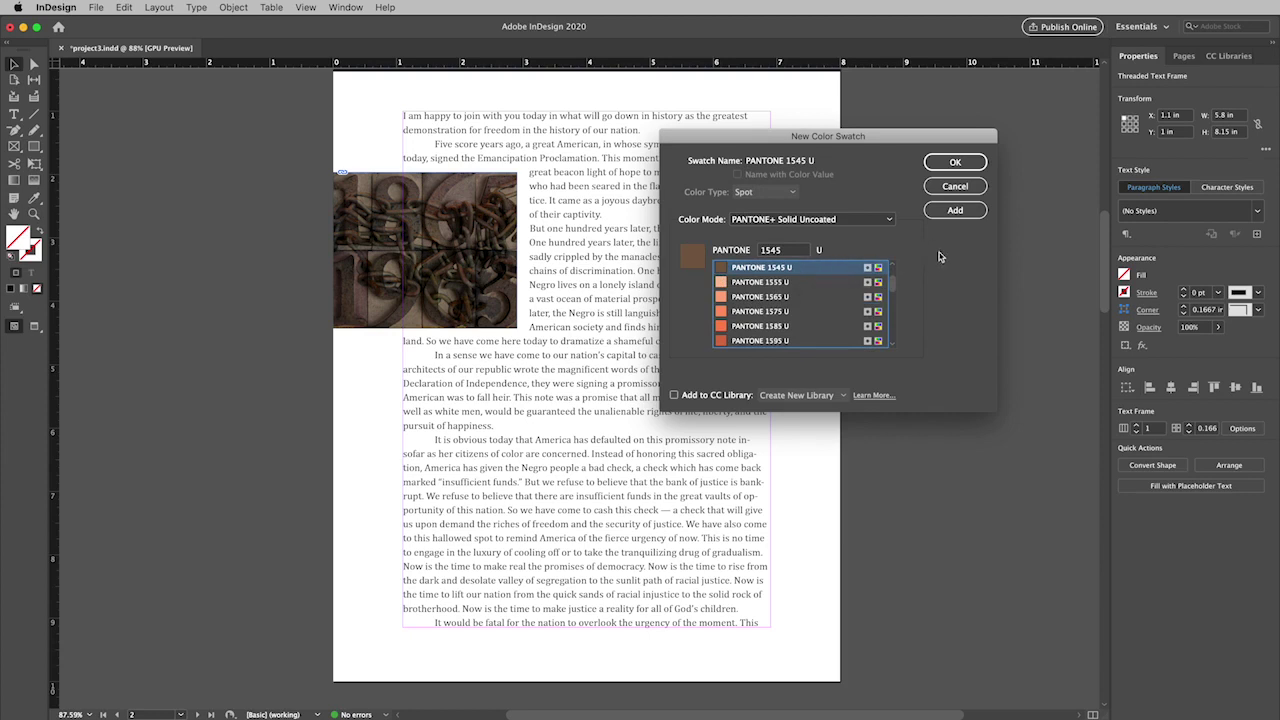
left_click(952, 211)
left_click(946, 162)
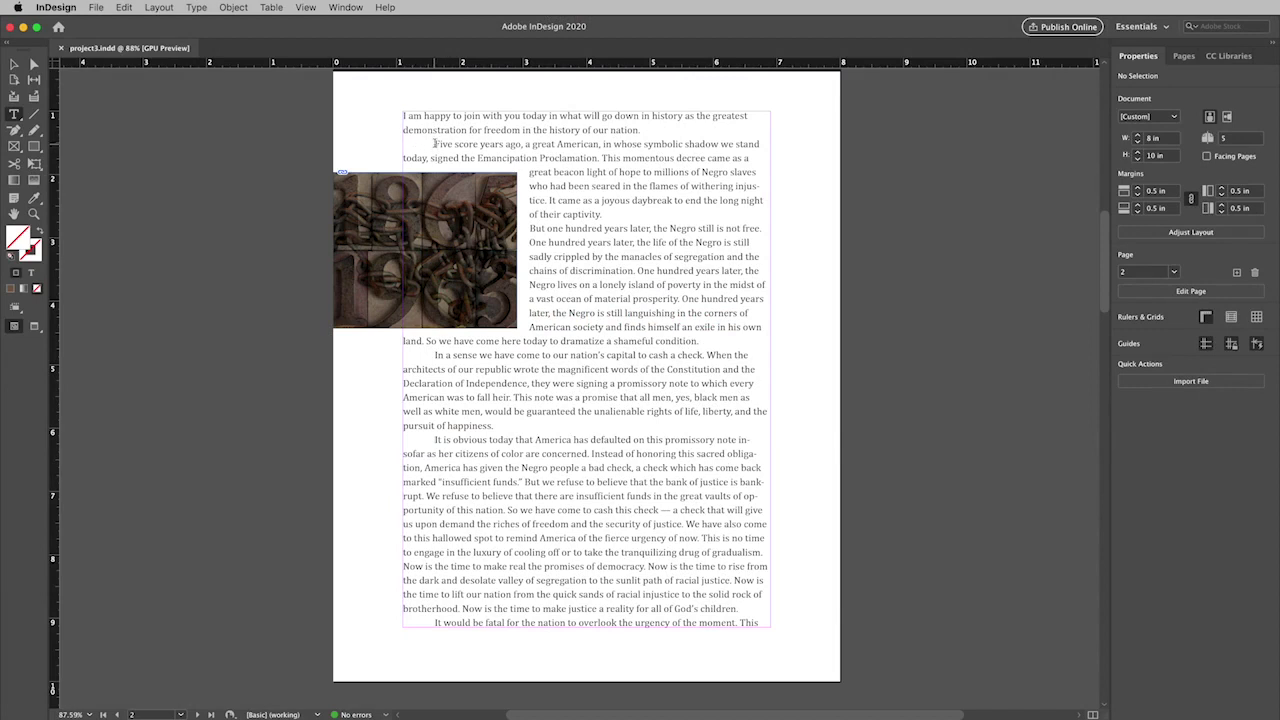
- Remove the indent before "Five score years ago" on page 2 and break the paragraph after "signed the Emancipation Proclamation."
left_click(434, 143)
key("BackSpace")
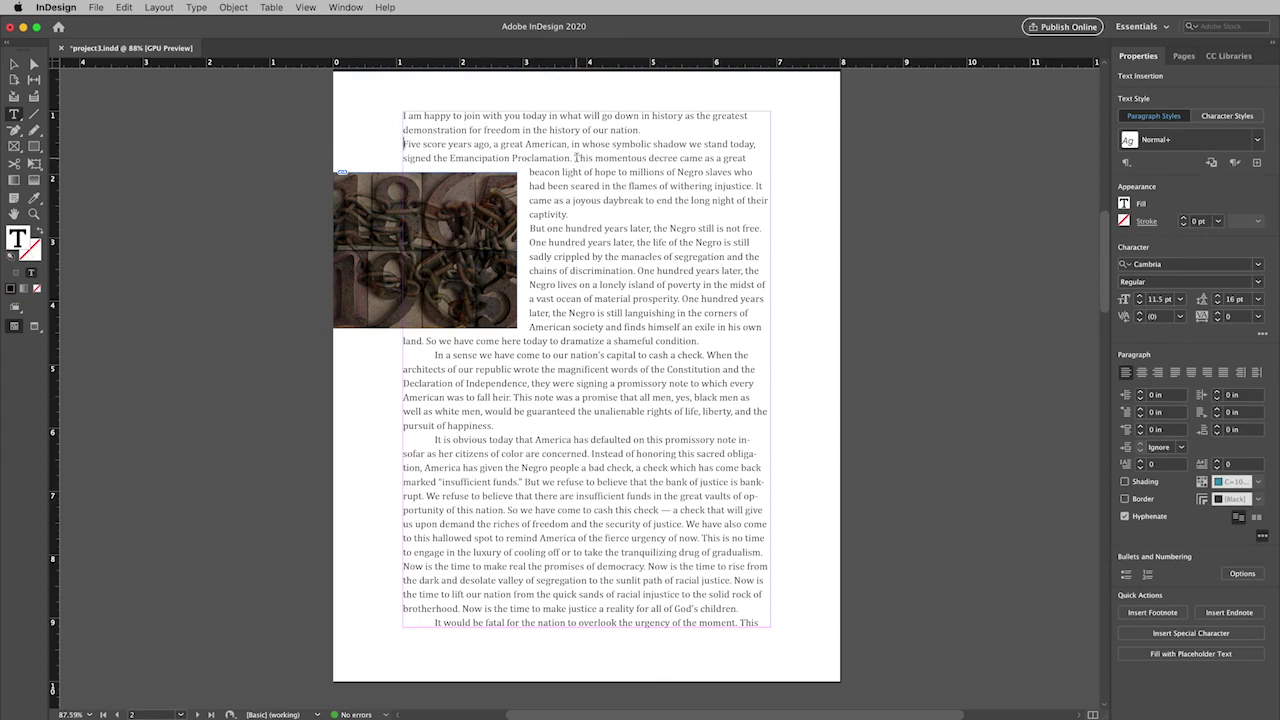
left_click(575, 158)
key("Return")
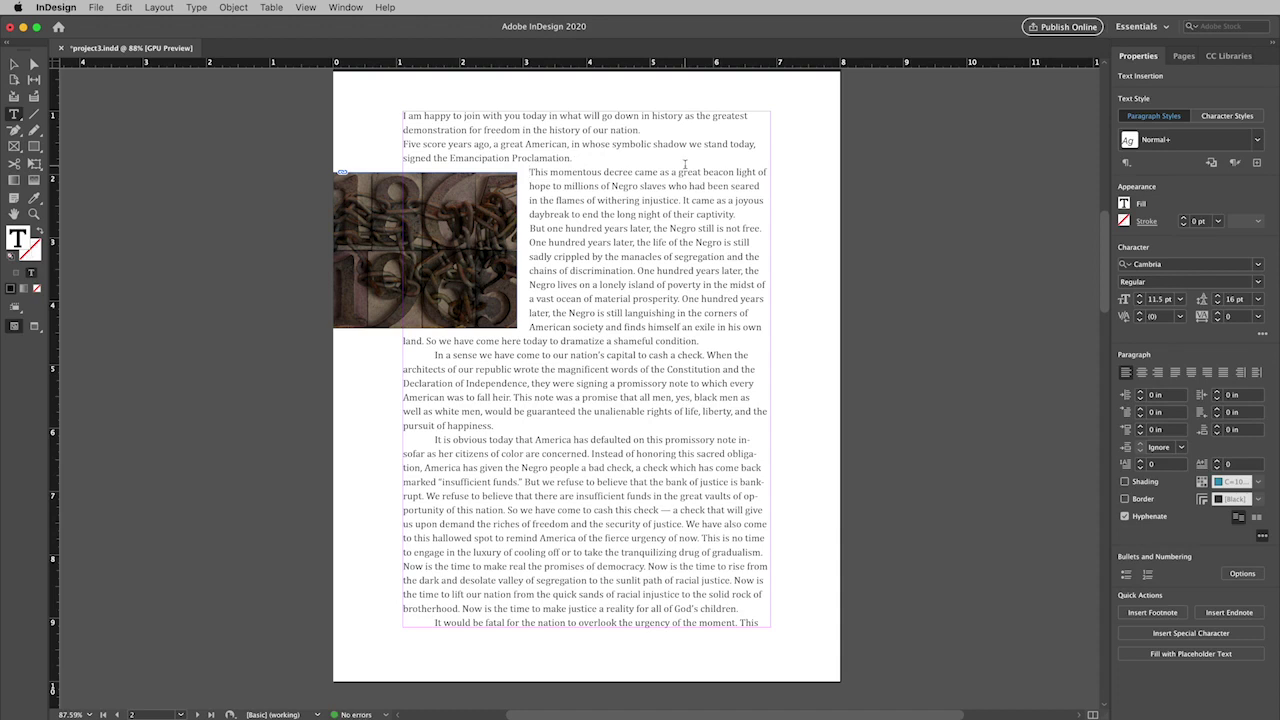
- Format the "Five score years ago" sentence on page 2 in Bebas Neue at 18 pt with 22 pt leading
triple_click(416, 143)
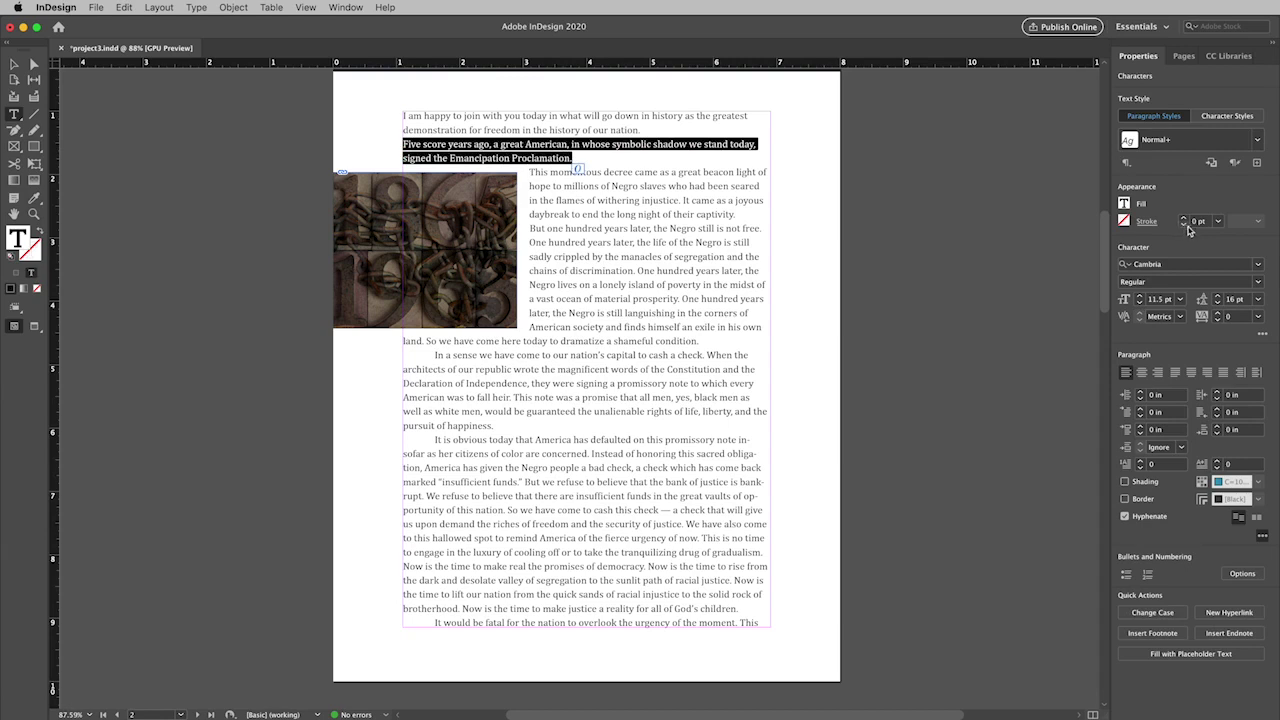
left_click(1196, 264)
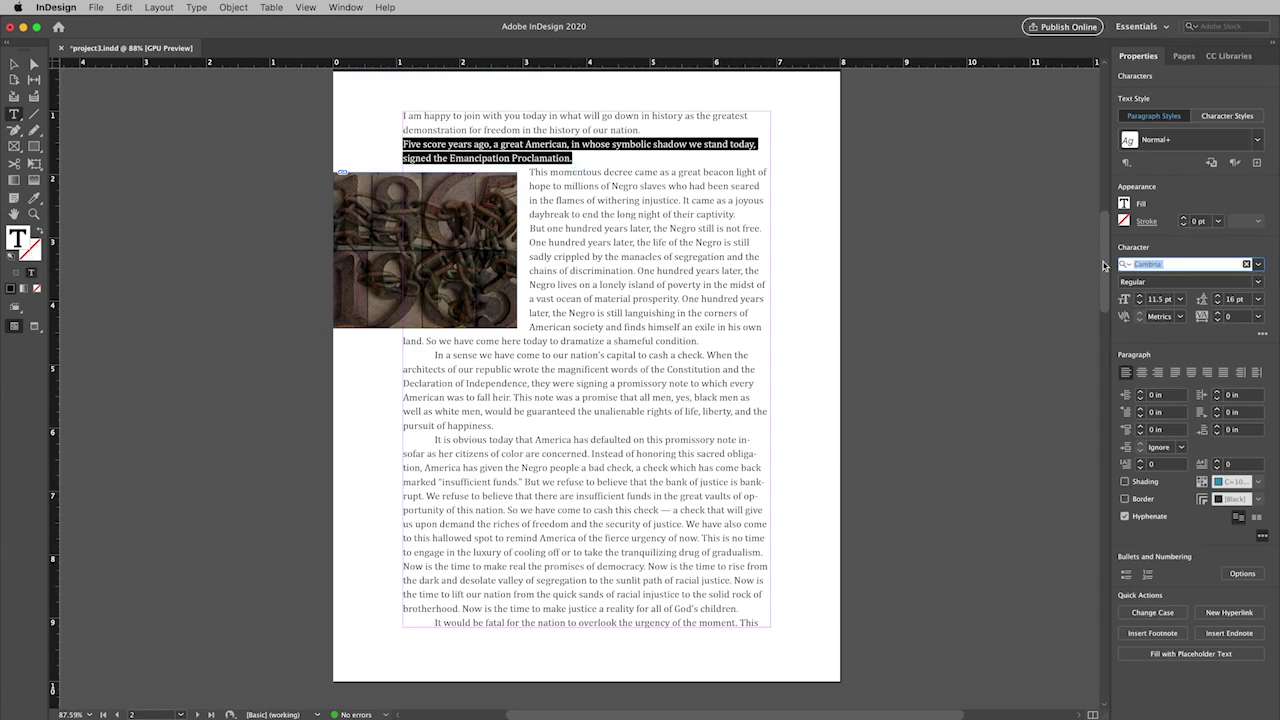
type("bebas")
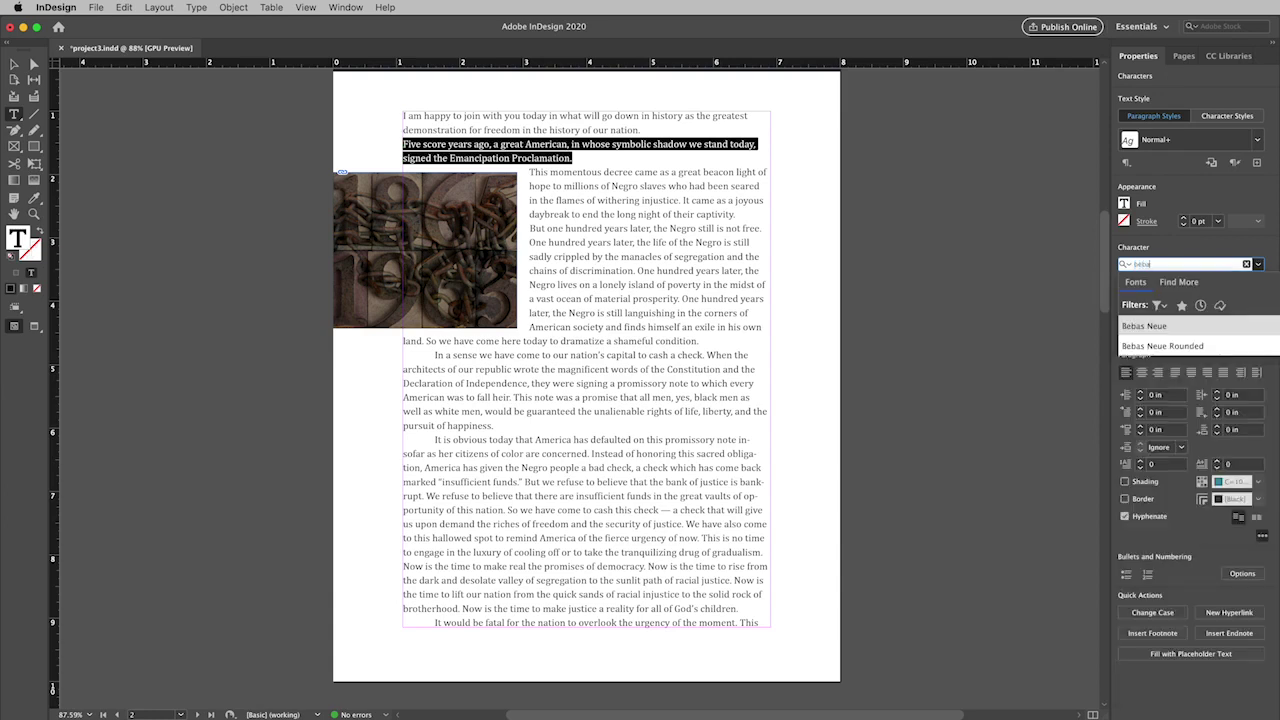
left_click(1160, 330)
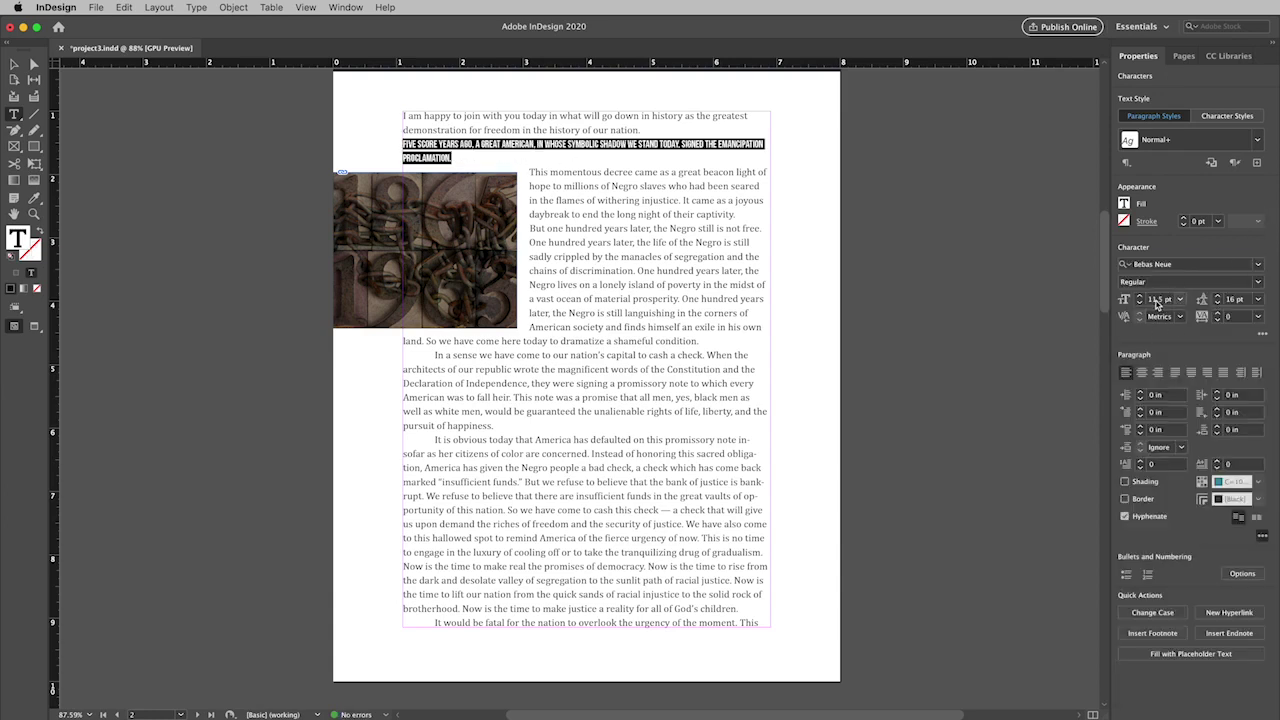
left_click(1162, 304)
key("BackSpace")
type("18")
key("Return")
key("Tab")
type("22")
key("Tab")
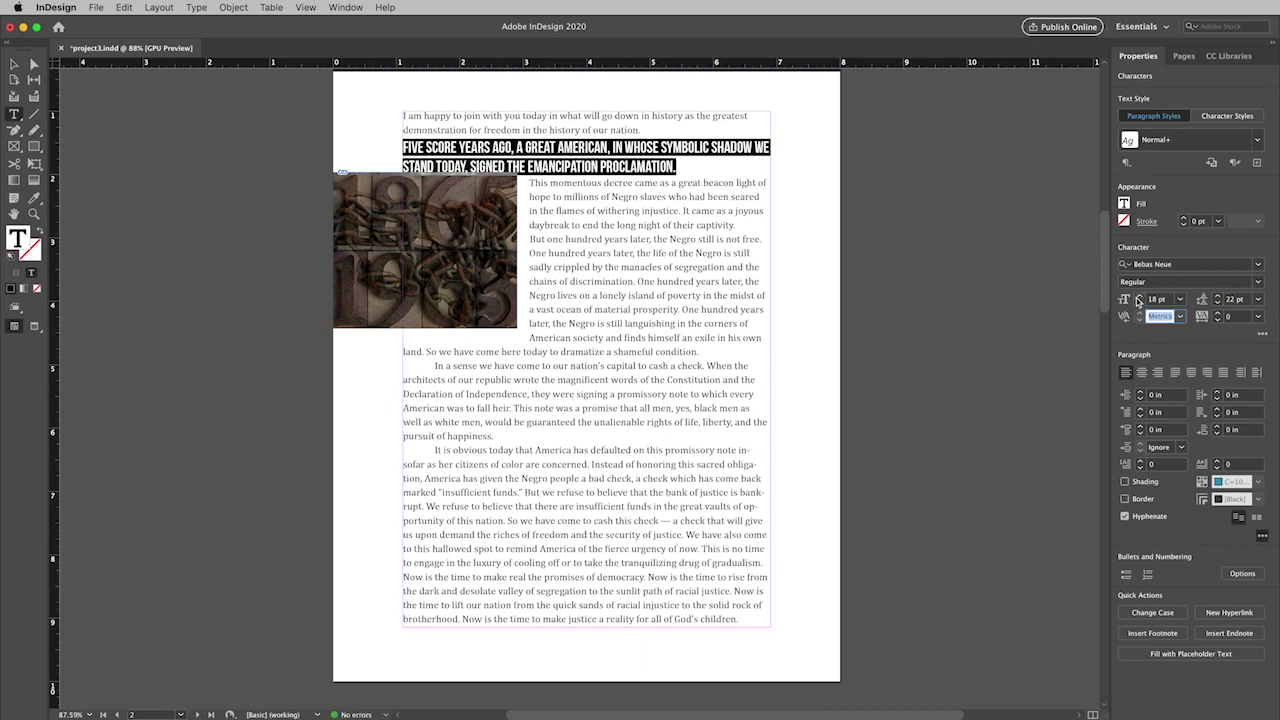
- Lower the page 2 image so its top edge lines up with the paragraph starting "This momentous decree"
left_click(15, 65)
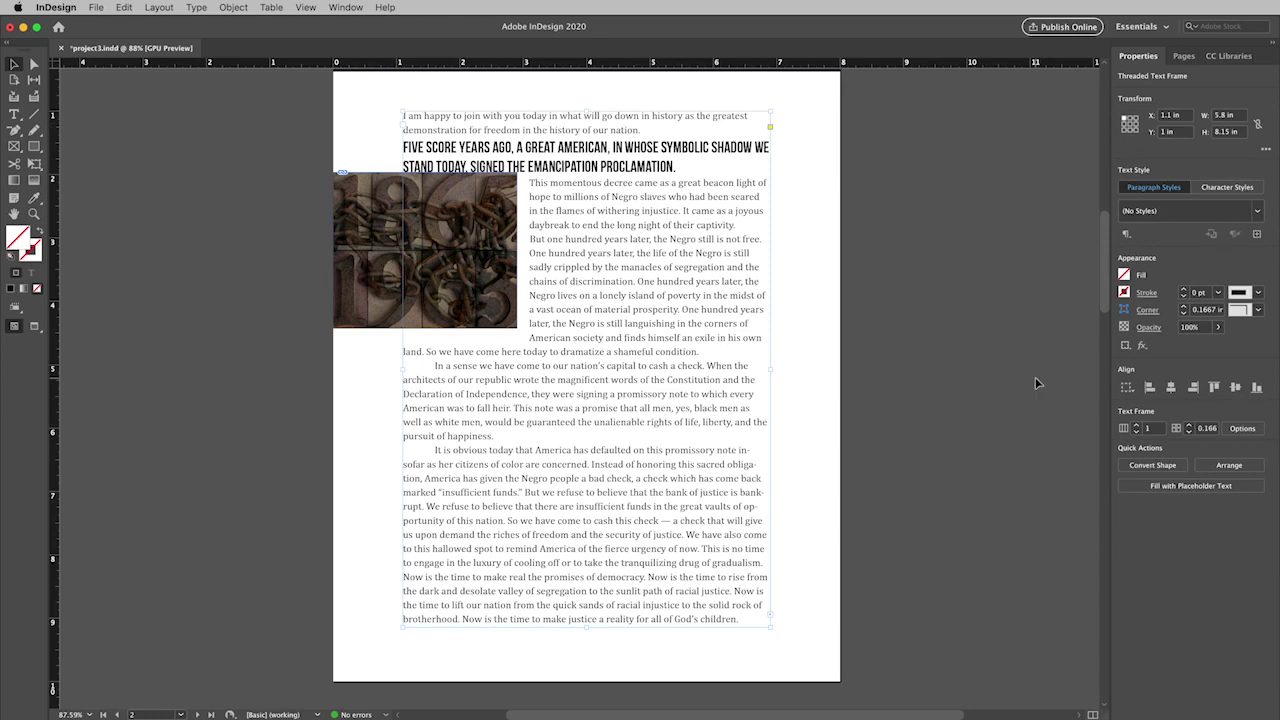
left_click(368, 303)
mouse_move(378, 283)
left_mouse_down()
mouse_move(372, 295)
mouse_move(370, 245)
mouse_move(372, 290)
left_mouse_up()
left_click(945, 300)
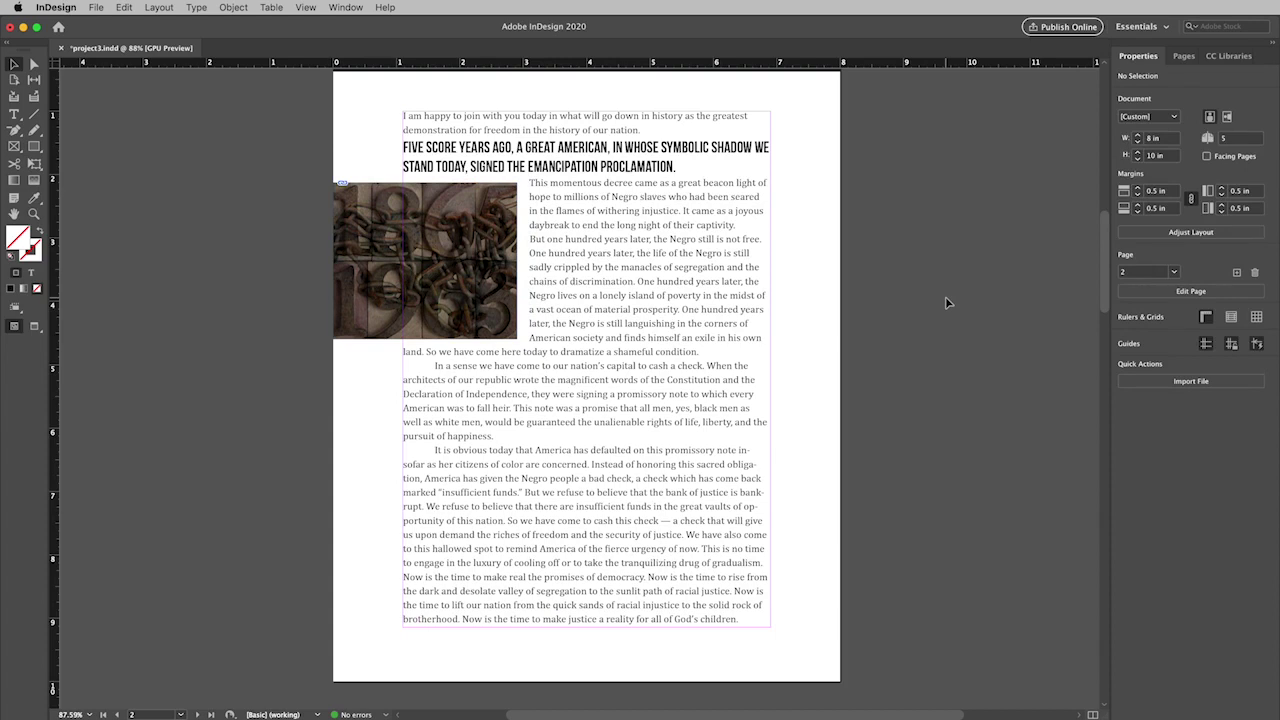
- Format the sentence starting "But one hundred years later" on page 2 in Bebas Neue at 13 pt with a PANTONE 1545 U text fill
left_click(14, 114)
left_click_drag(531, 239, 768, 237)
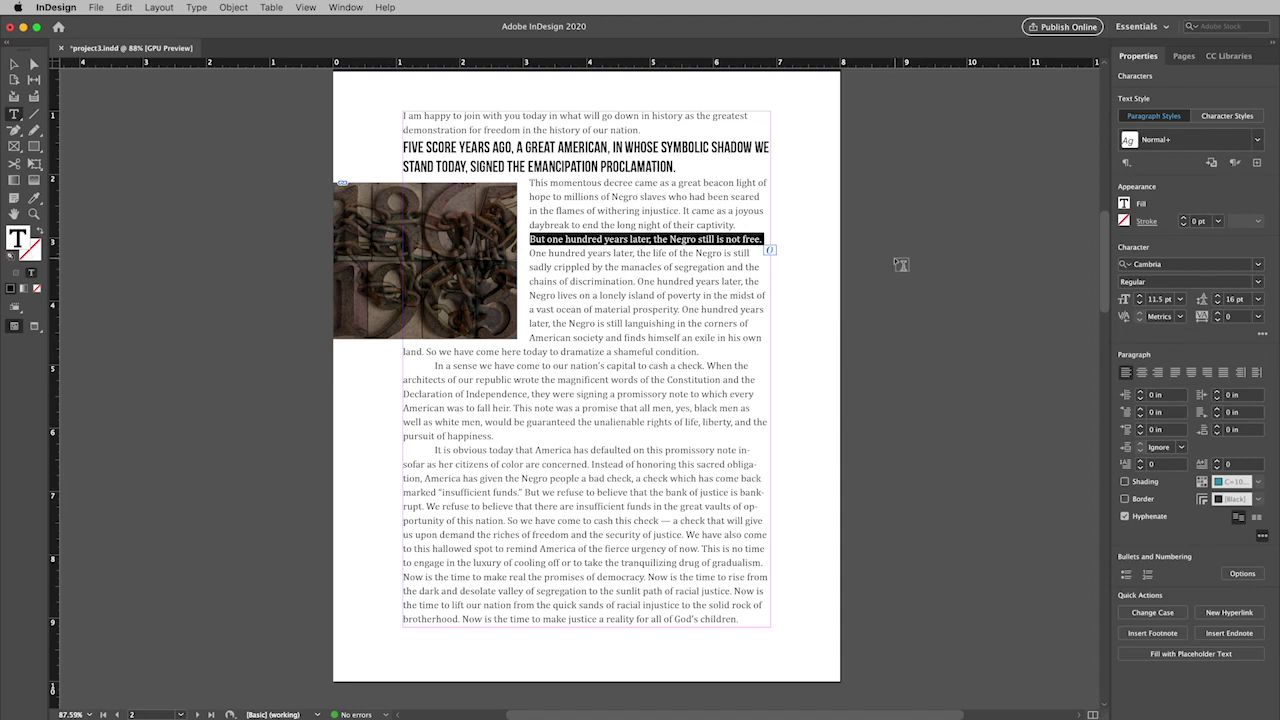
left_click(1125, 264)
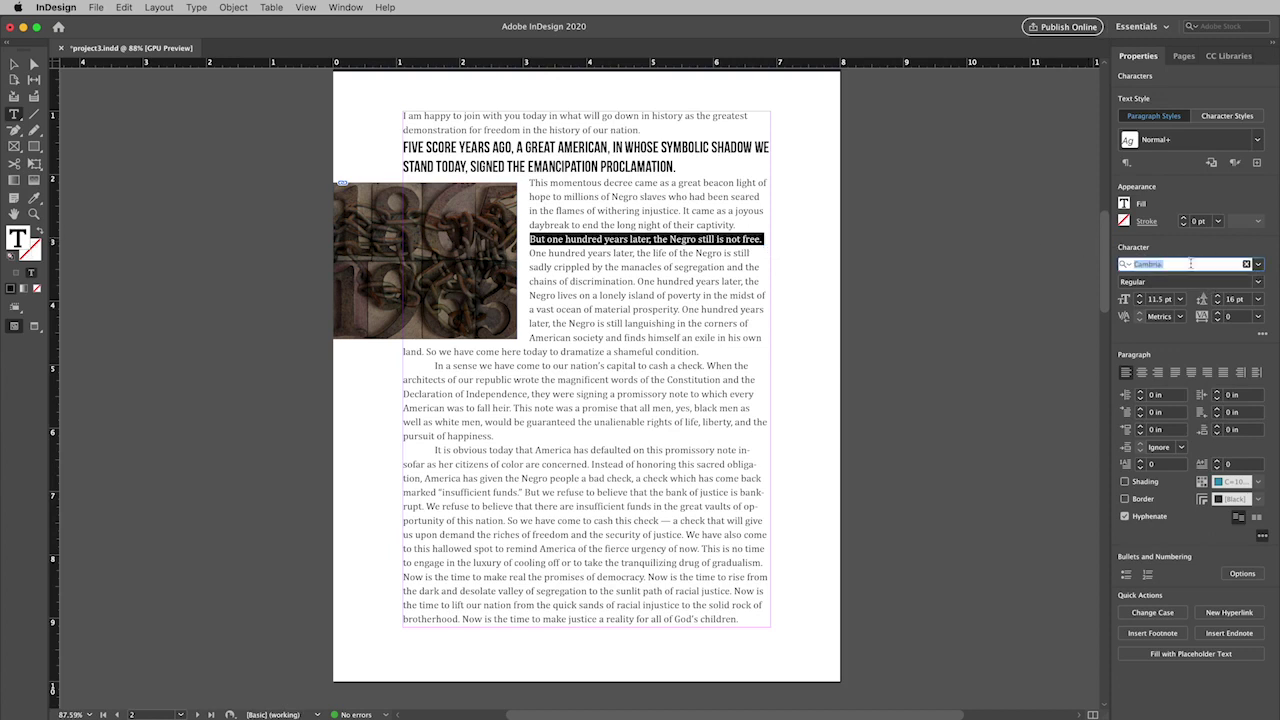
type("beba")
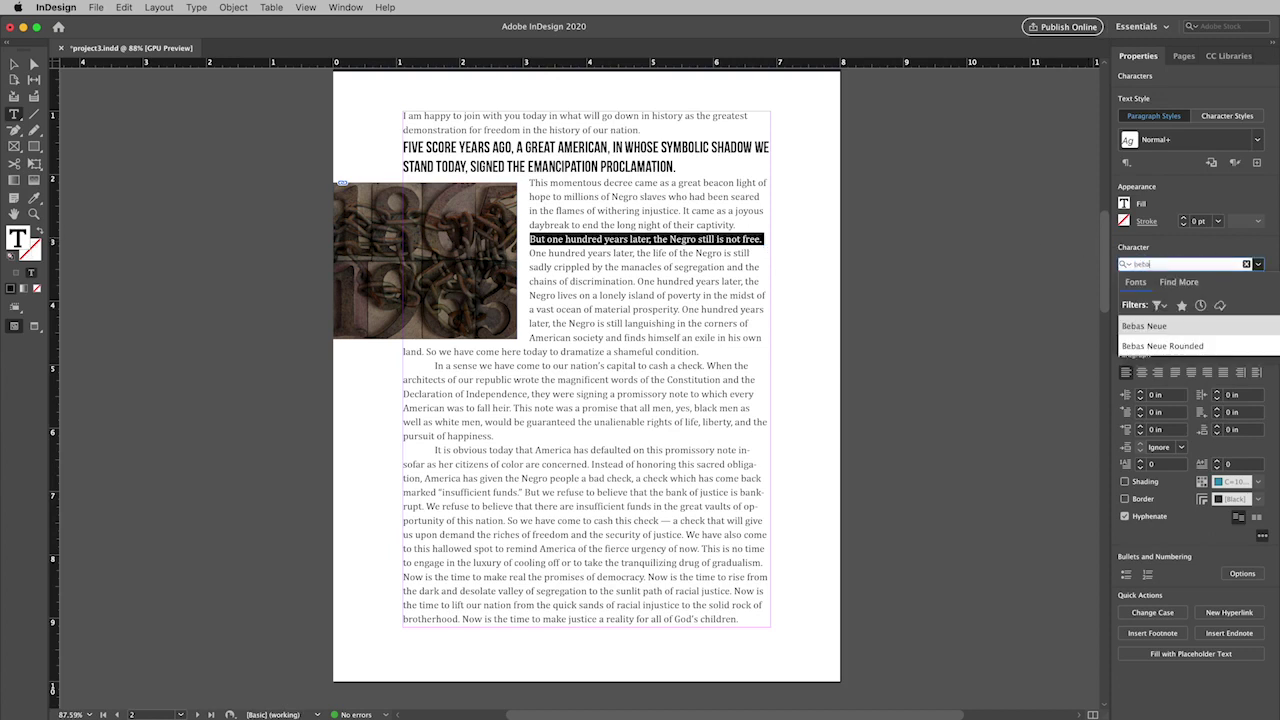
left_click(1153, 326)
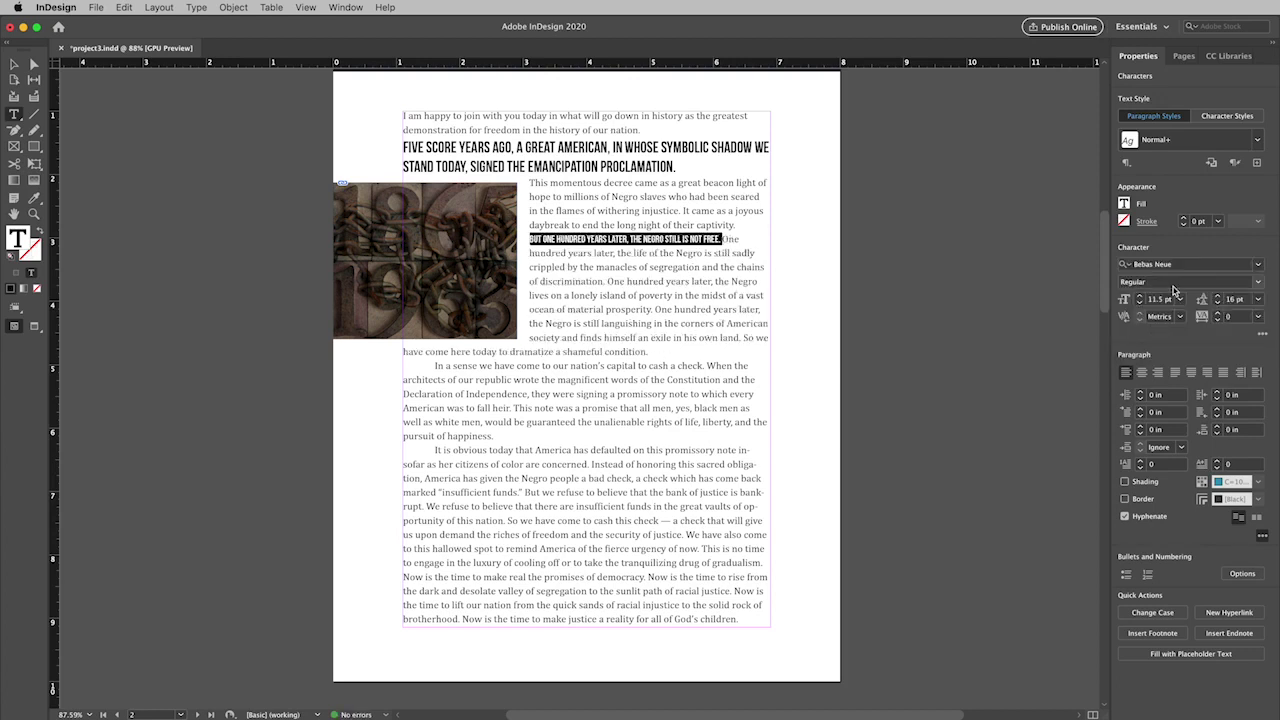
left_click(1160, 299)
type("13")
key("Tab")
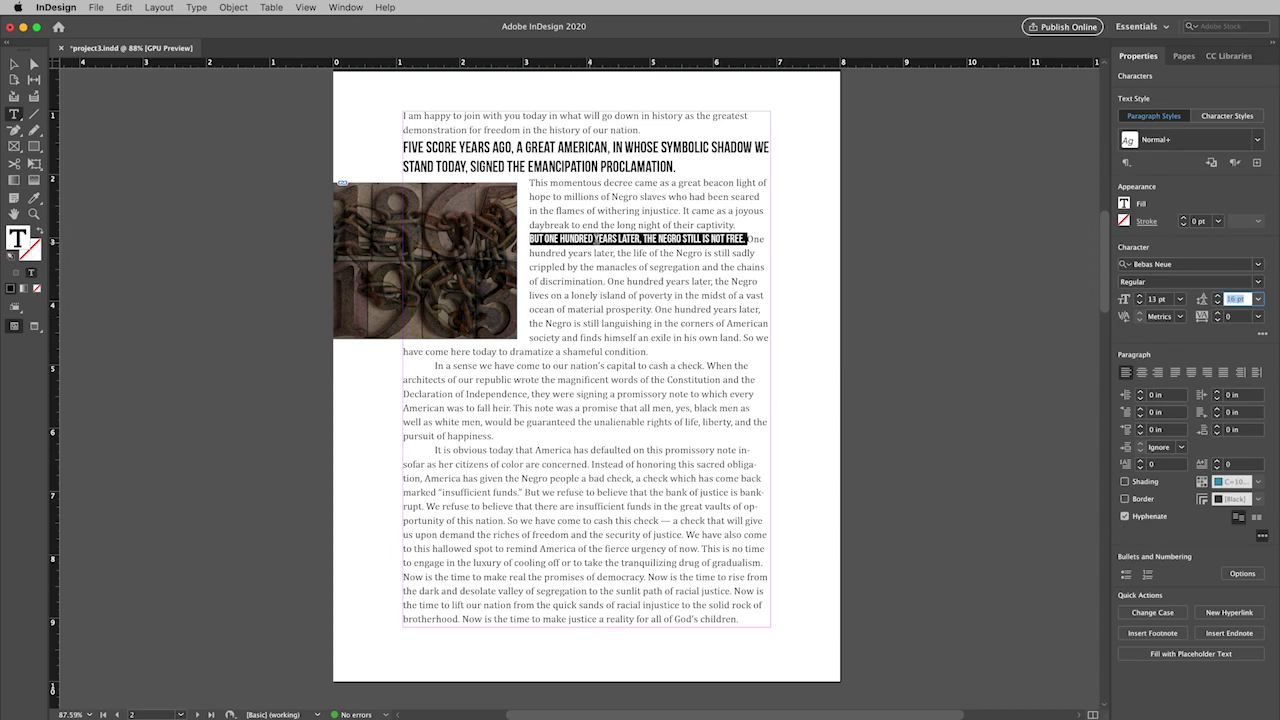
left_click(1124, 205)
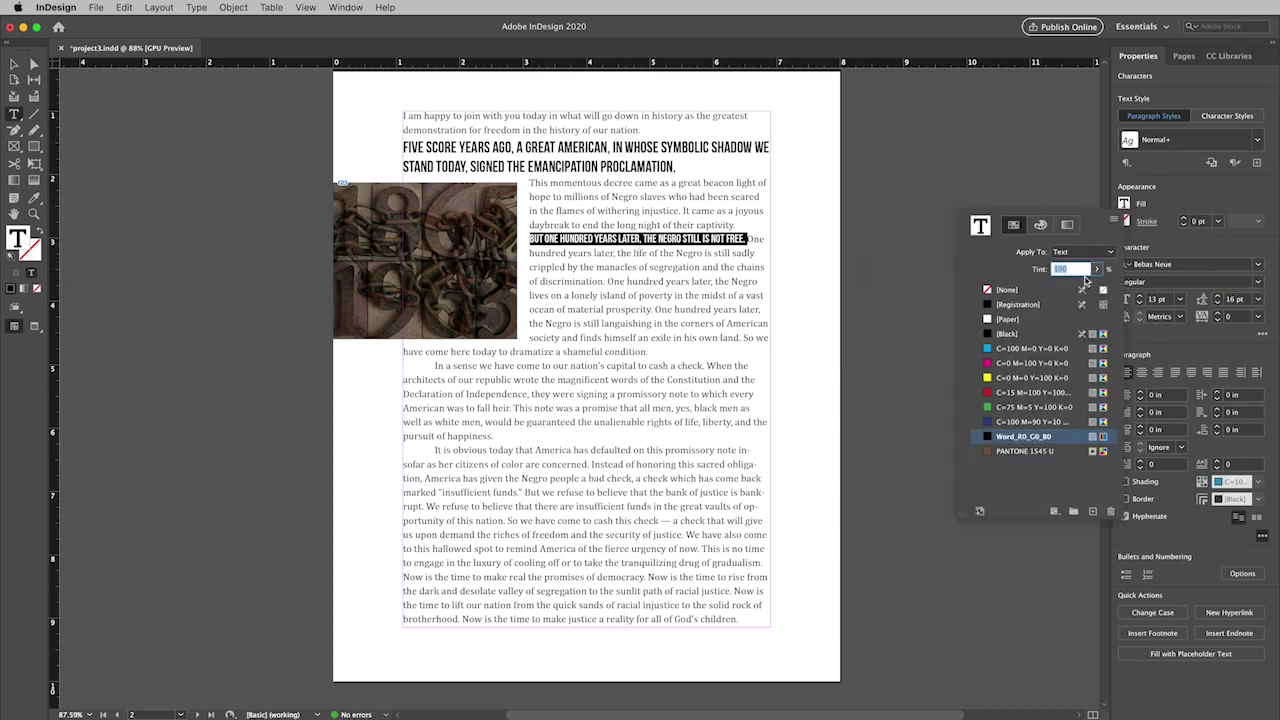
left_click(988, 453)
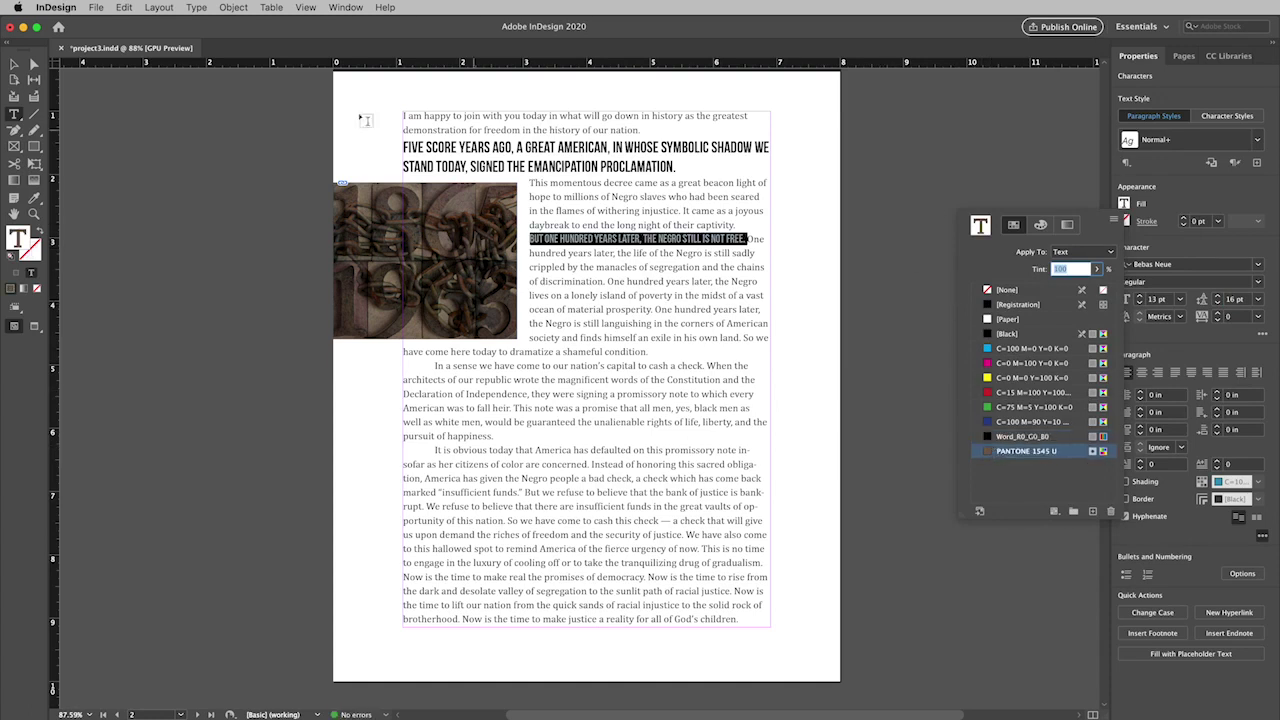
- Set the leading of the line starting "This momentous decree" on page 2 to 19 pt
left_click(13, 65)
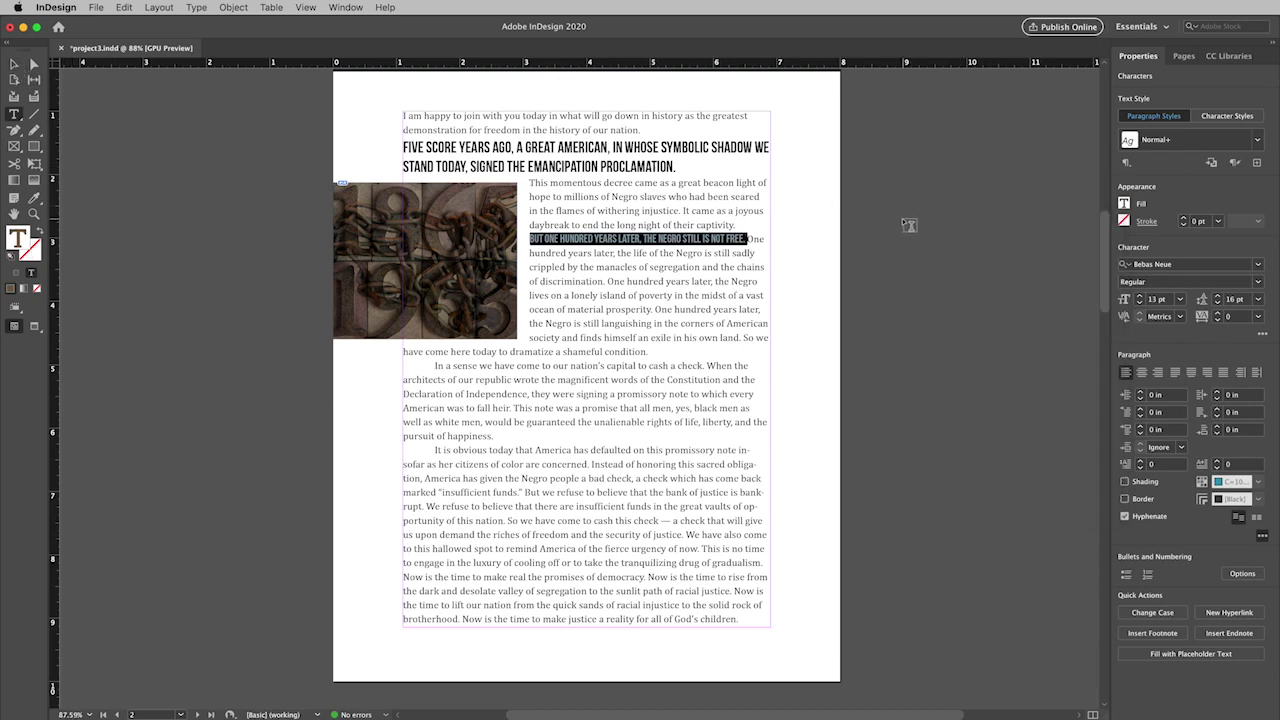
left_click(897, 220)
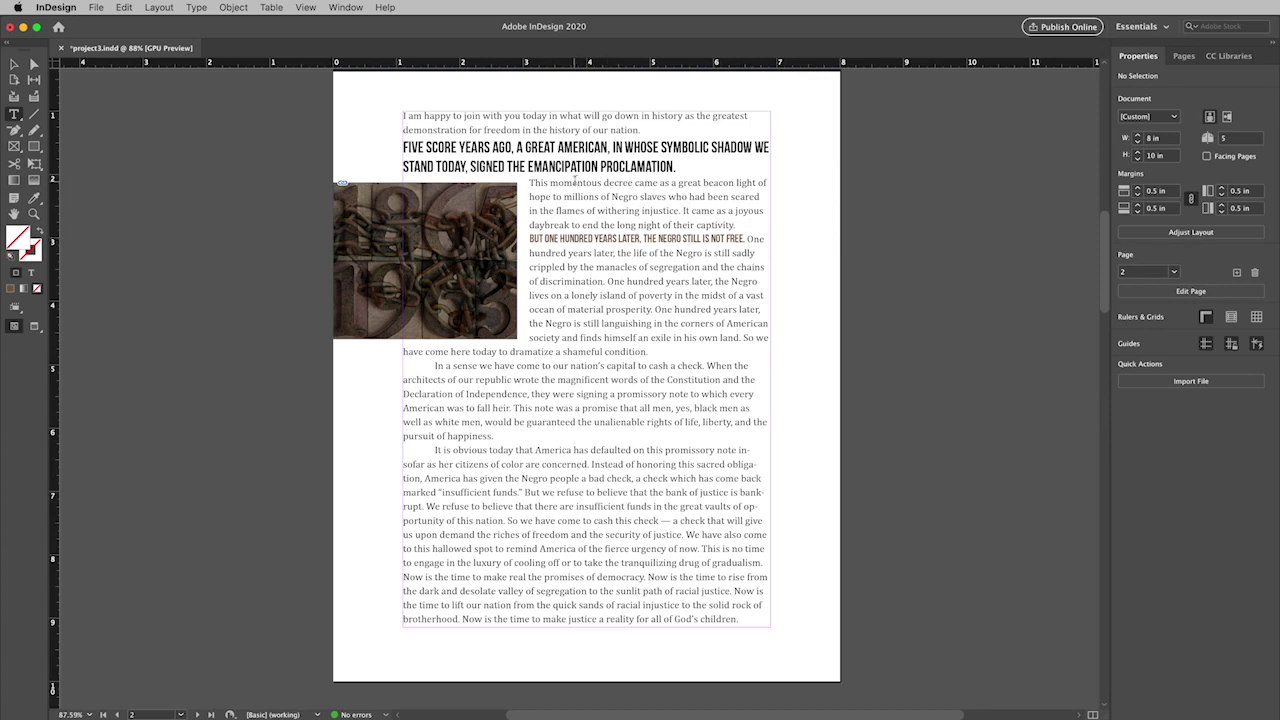
triple_click(574, 181)
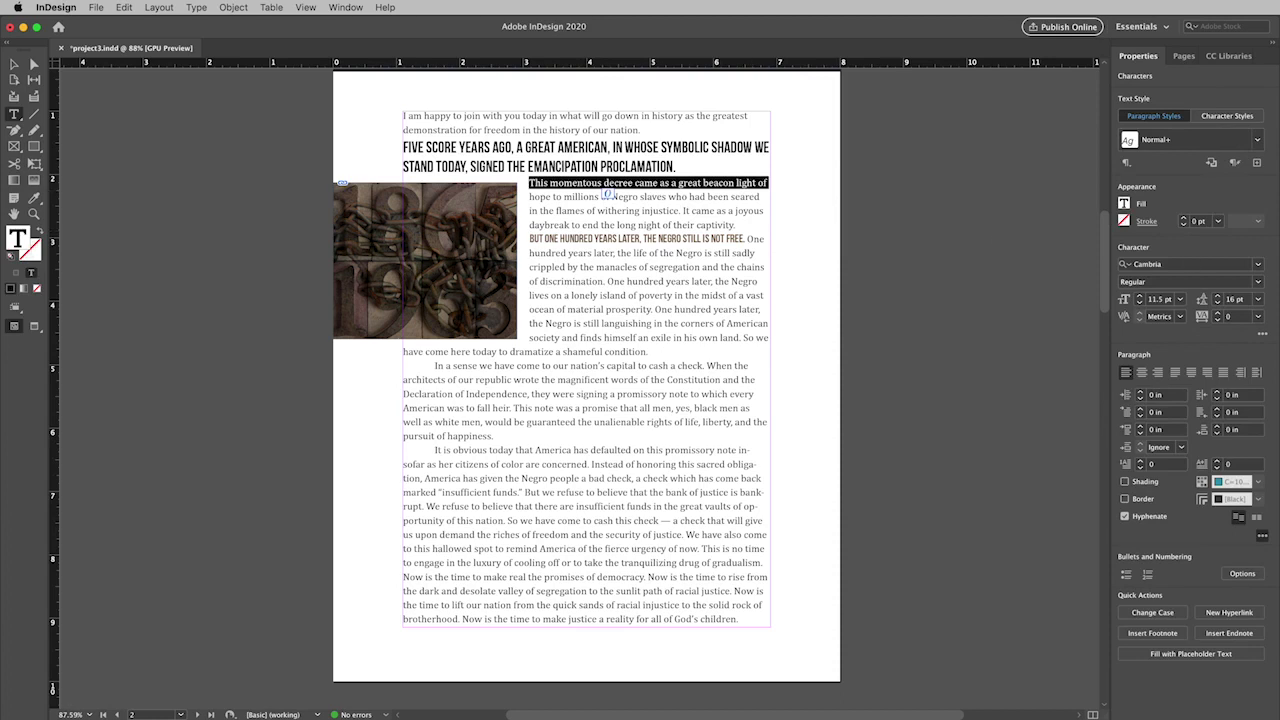
left_click(1218, 296)
left_click(1218, 296)
left_click(1218, 296)
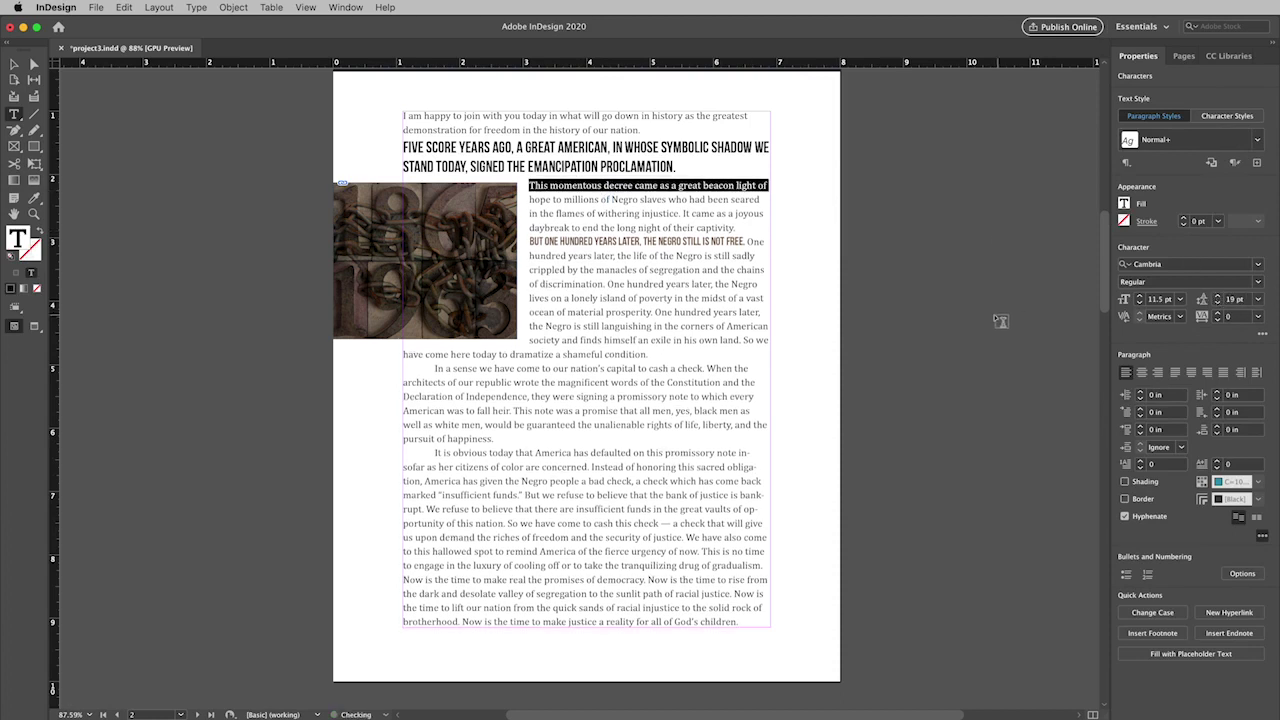
left_click(948, 300)
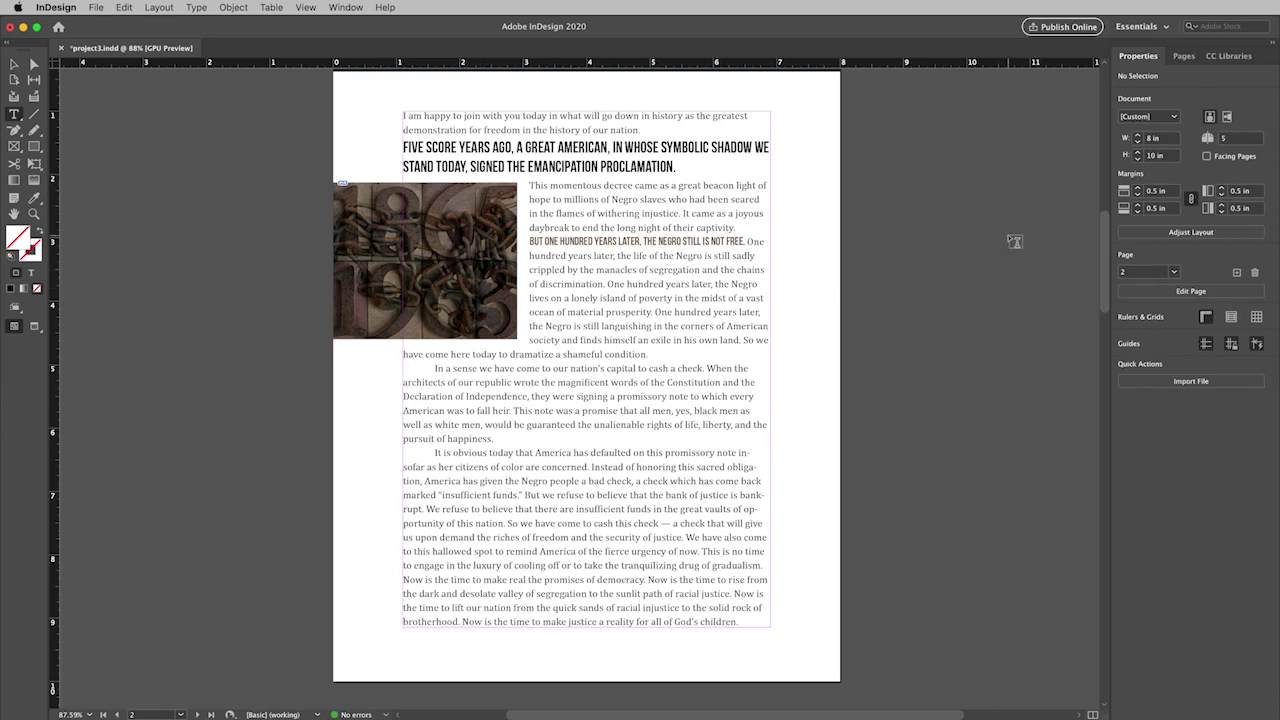
- Insert an empty line before the "But one hundred years later" sentence on page 2 and reduce that line's leading for a smaller gap
left_click(741, 228)
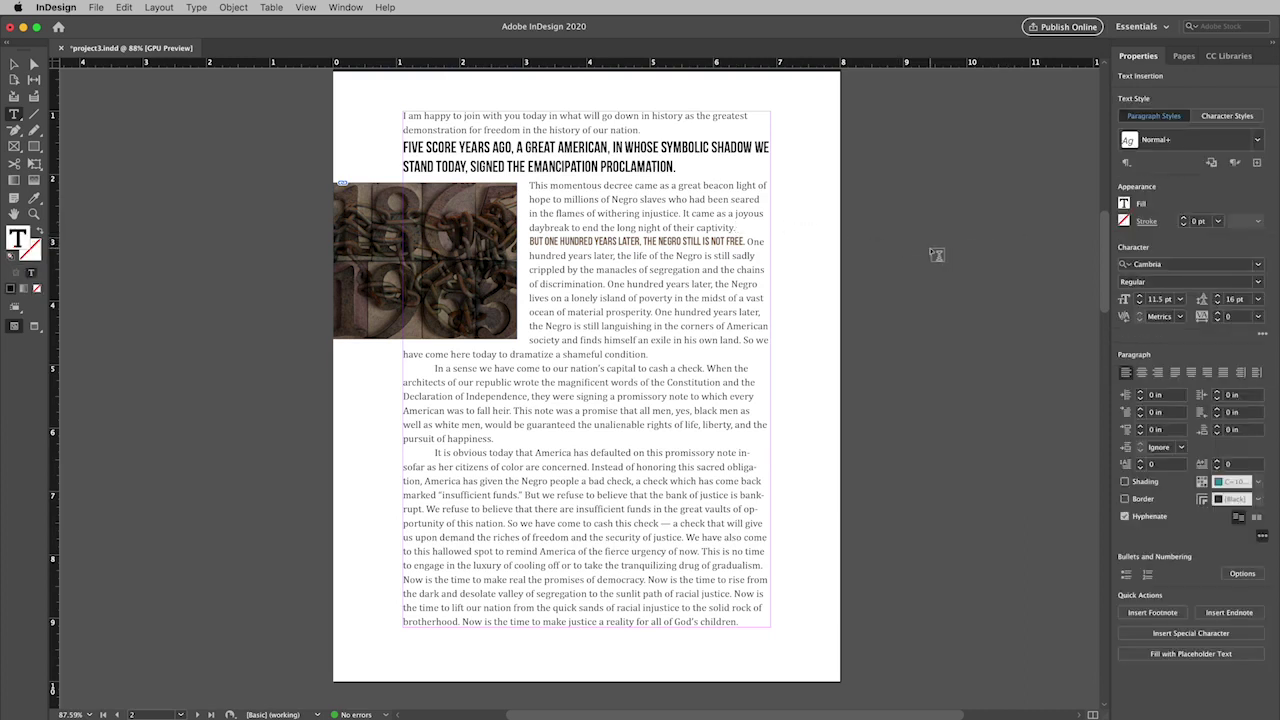
key("Return")
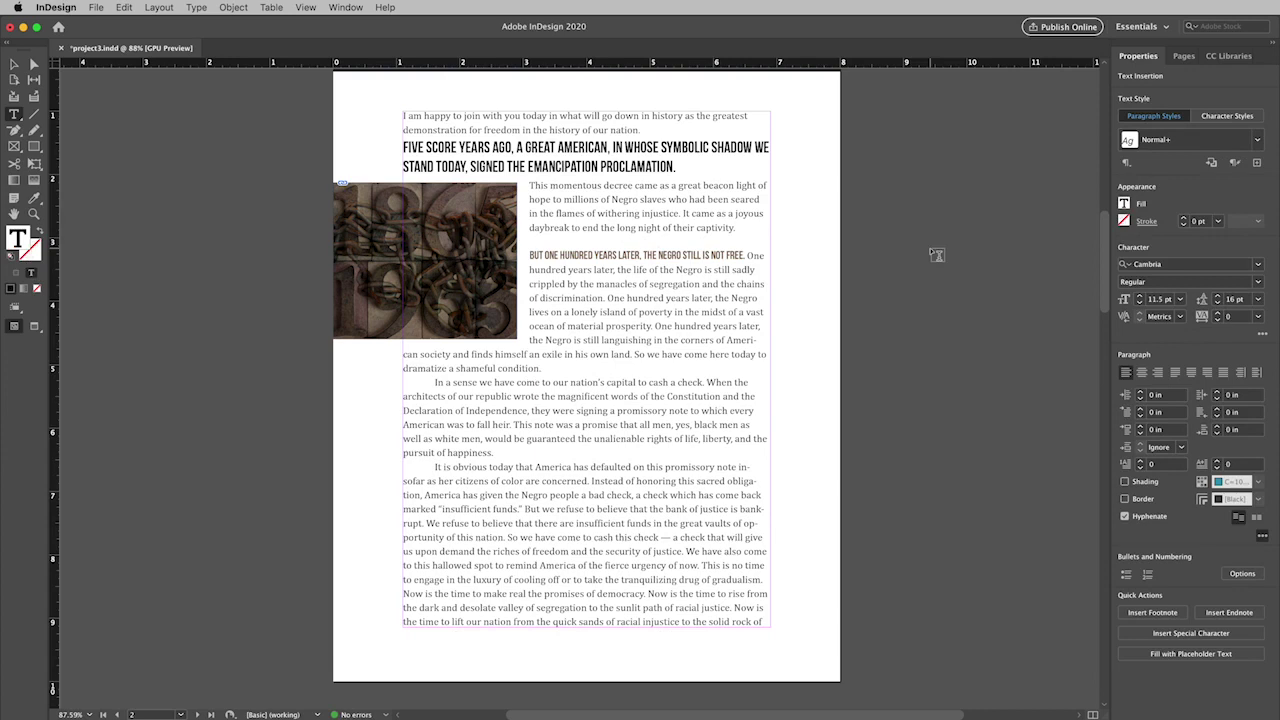
key("shift+Right")
key("shift+Right")
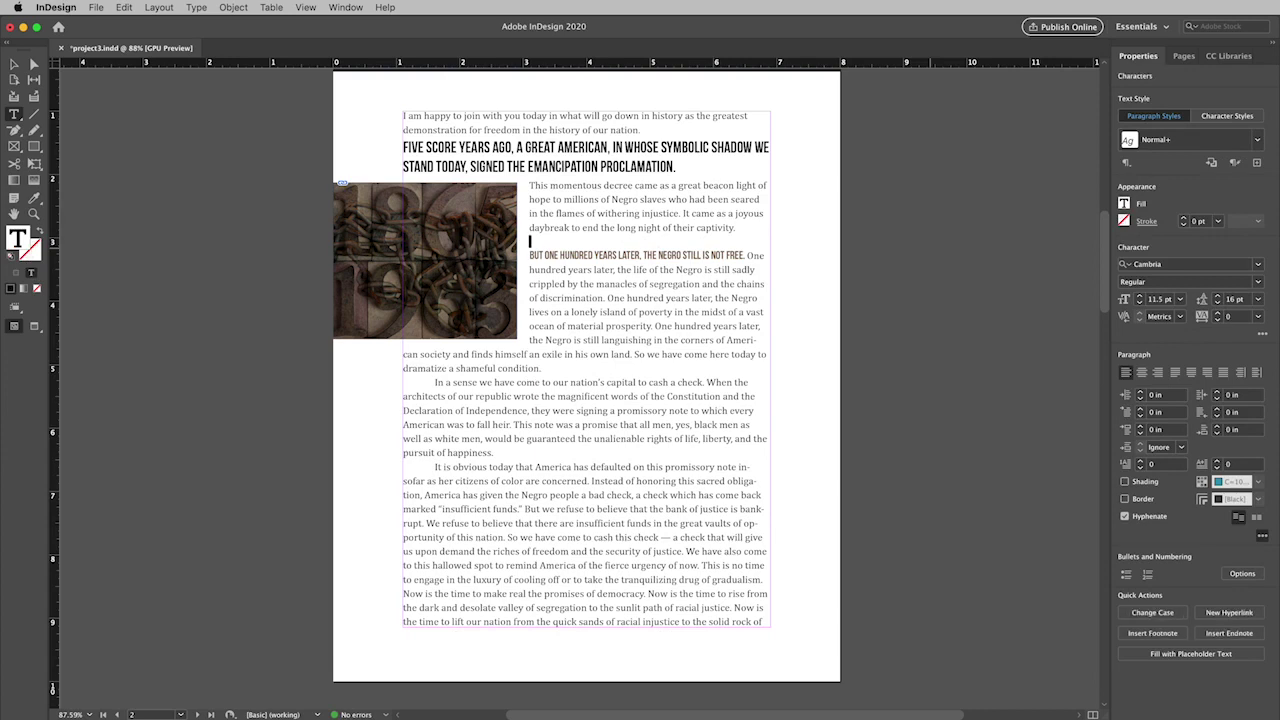
left_click(1217, 303)
left_click(1217, 303)
left_click(1217, 303)
left_click(1217, 303)
left_click(1217, 303)
left_click(1217, 303)
left_click(1217, 303)
left_click(1217, 303)
left_click(1217, 296)
left_click(968, 268)
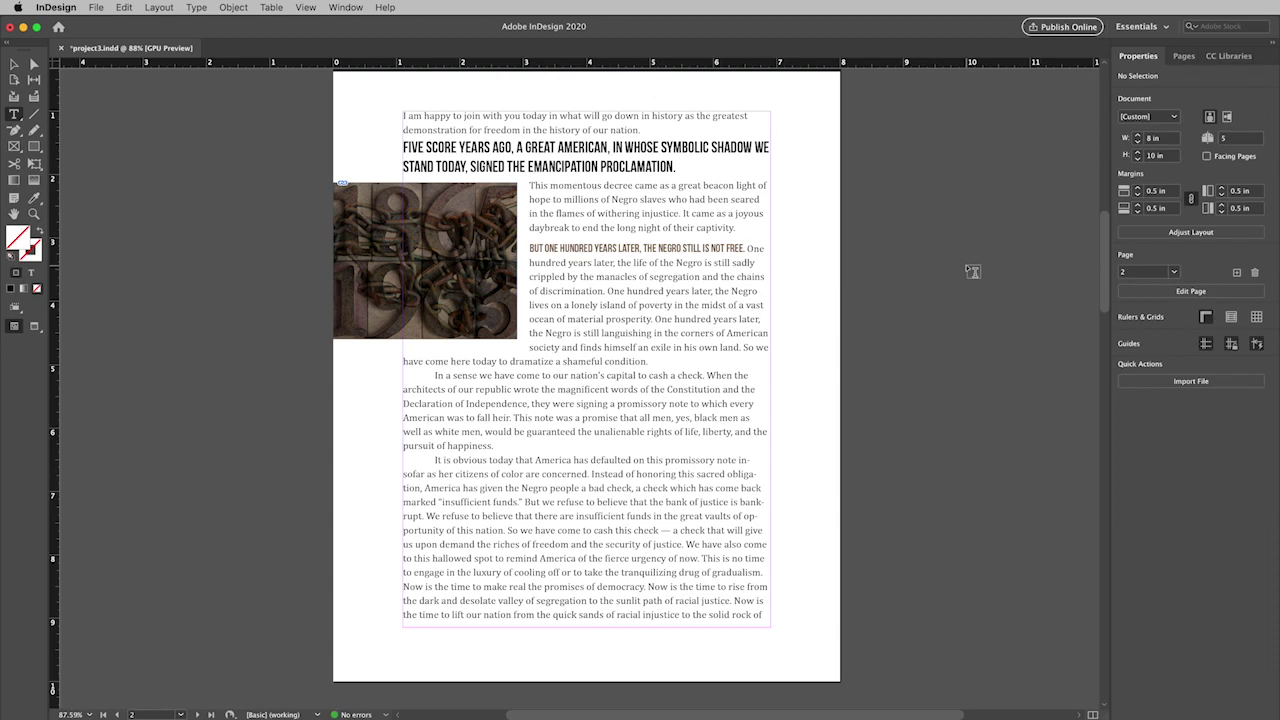
- On A-Master, draw a text frame about 5.8 x 1.38 in, enter "I HAVE A DREAM" and paste the copied speaker and event text after it
scroll(972, 271, "right", 2)
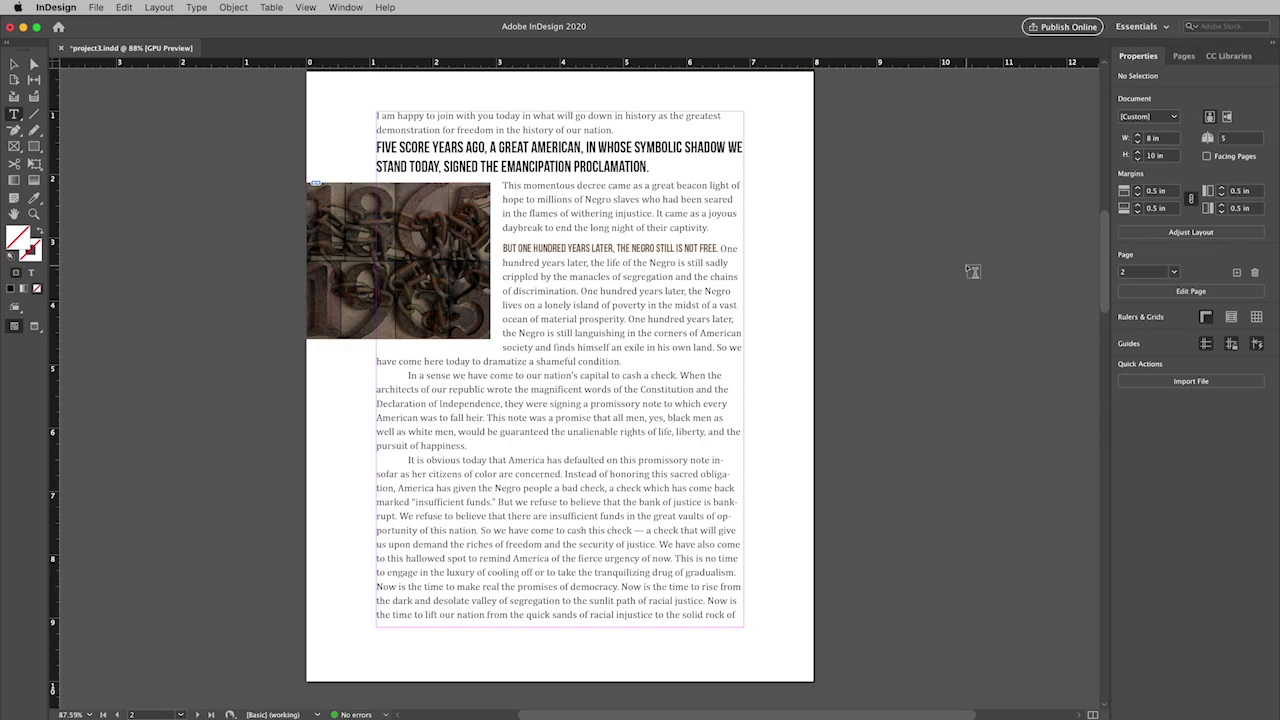
scroll(972, 271, "up", 2)
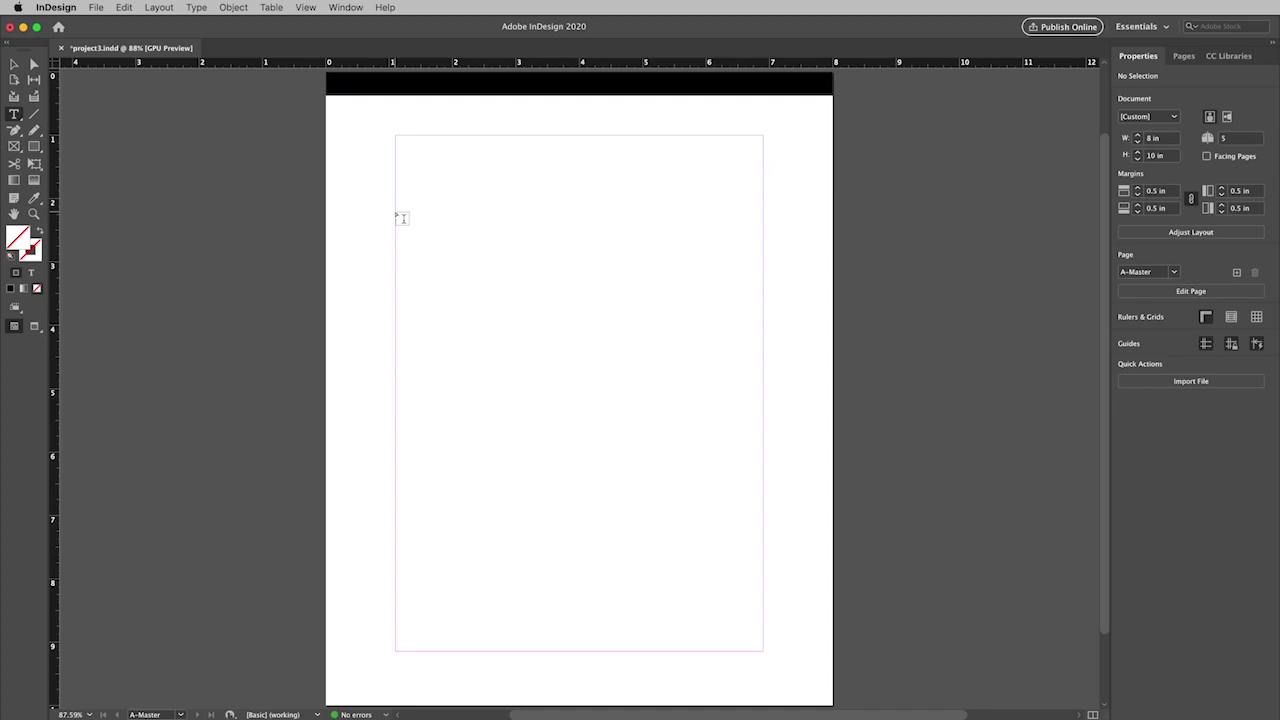
left_click_drag(398, 214, 761, 296)
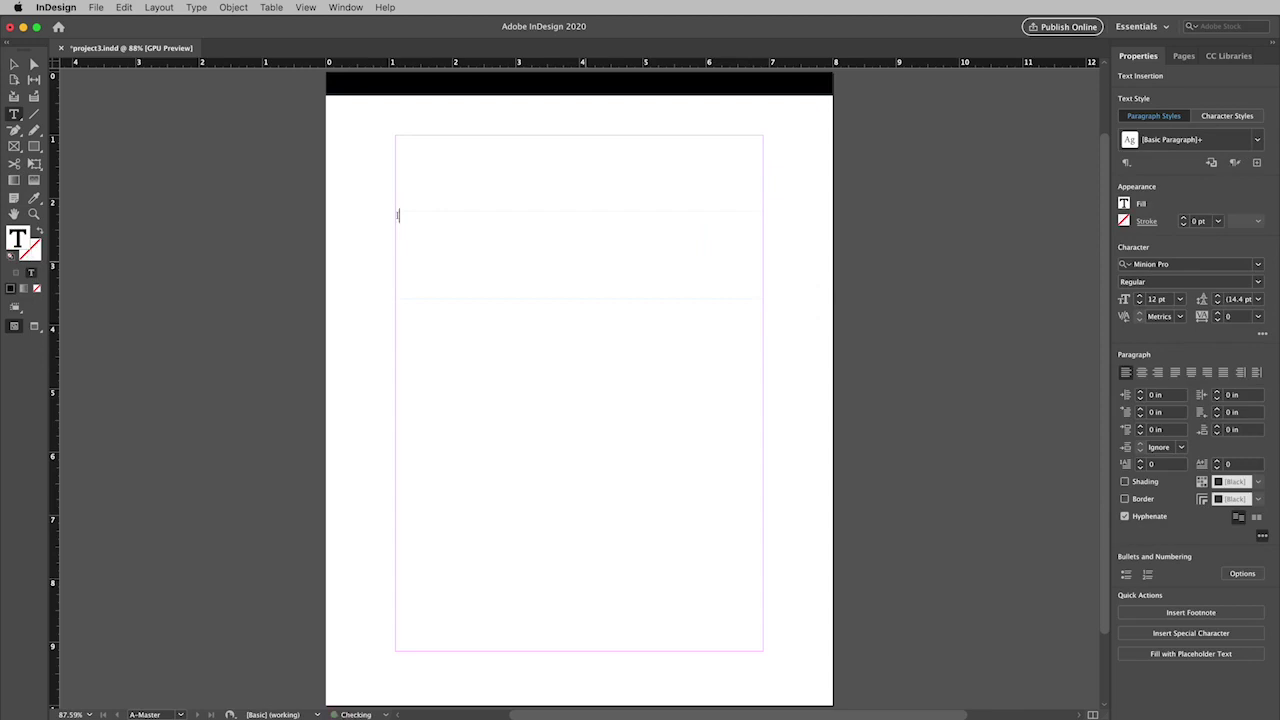
type("I HAVE A DREAM")
key("super+v")
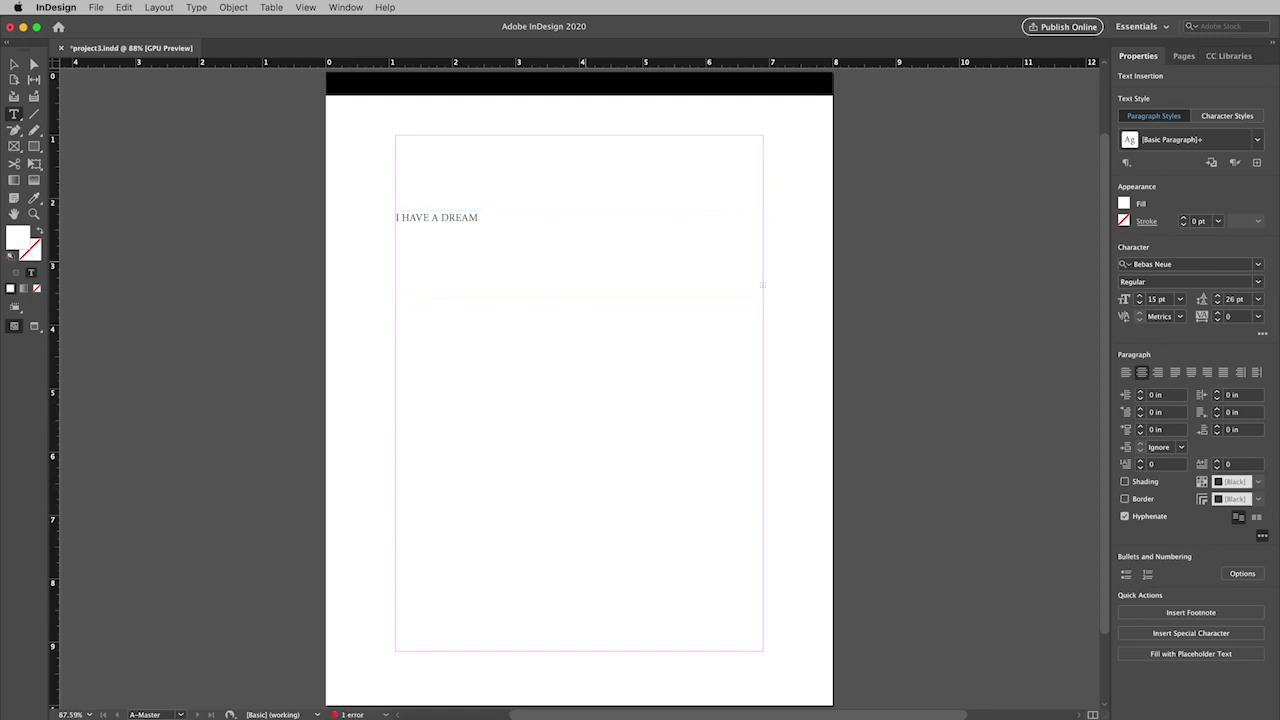
- Change the fill of all text in the A-Master frame to [Black]
key("Escape")
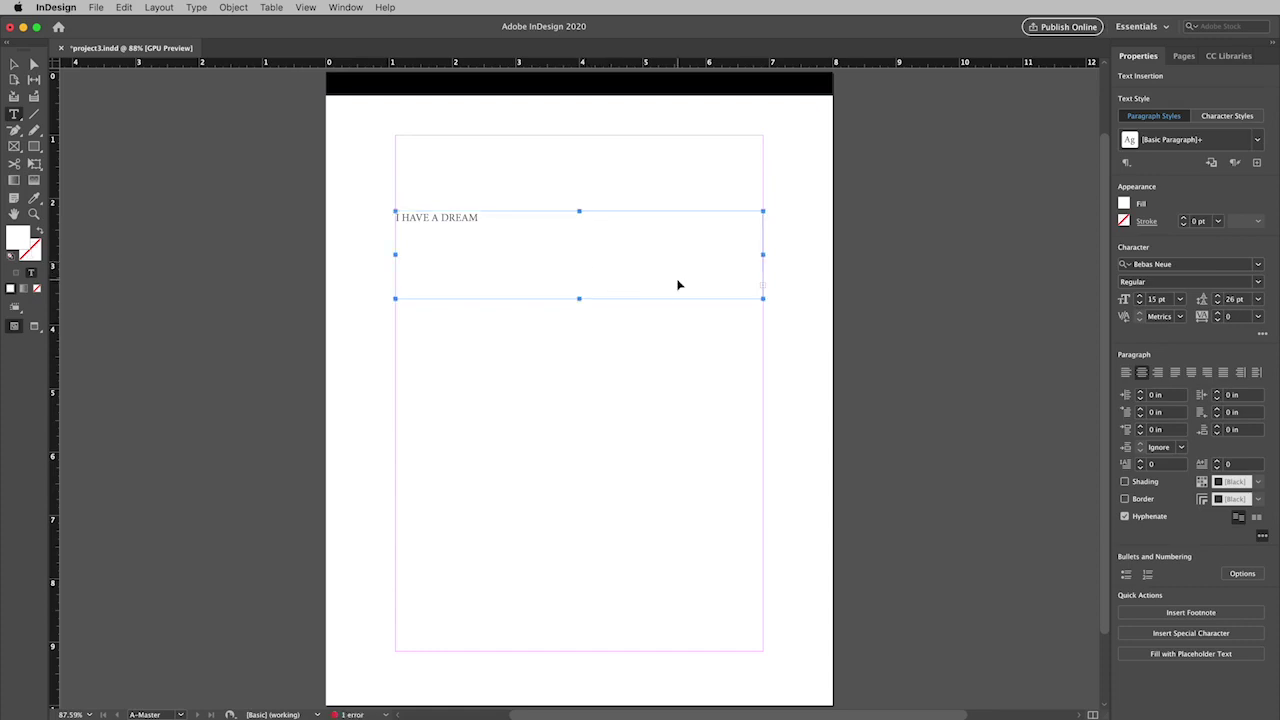
left_click(678, 285)
key("super+a")
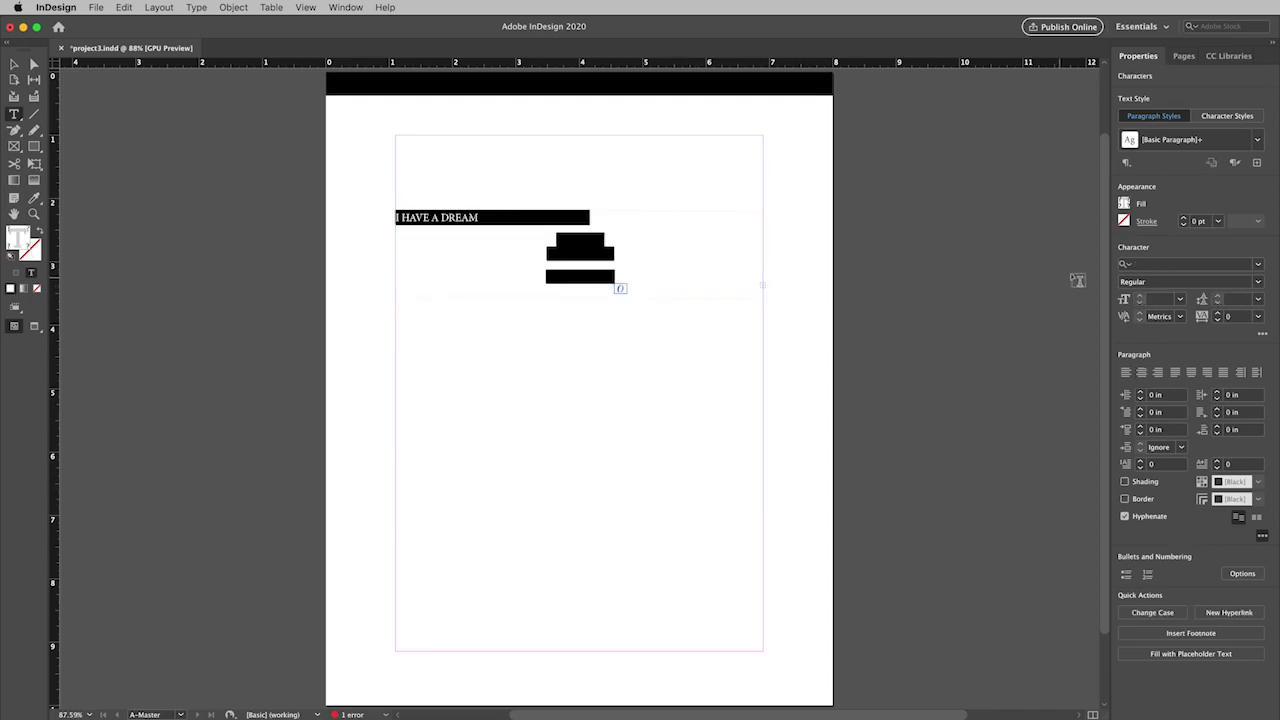
left_click(1125, 204)
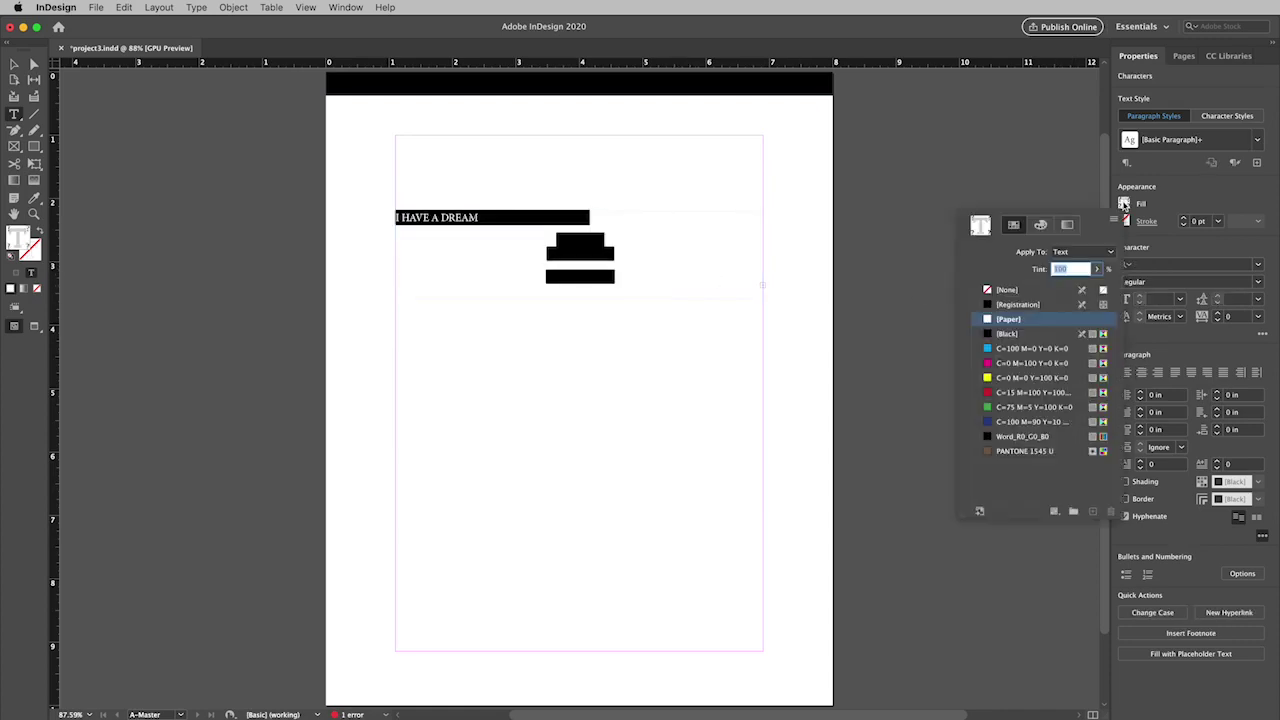
left_click(990, 338)
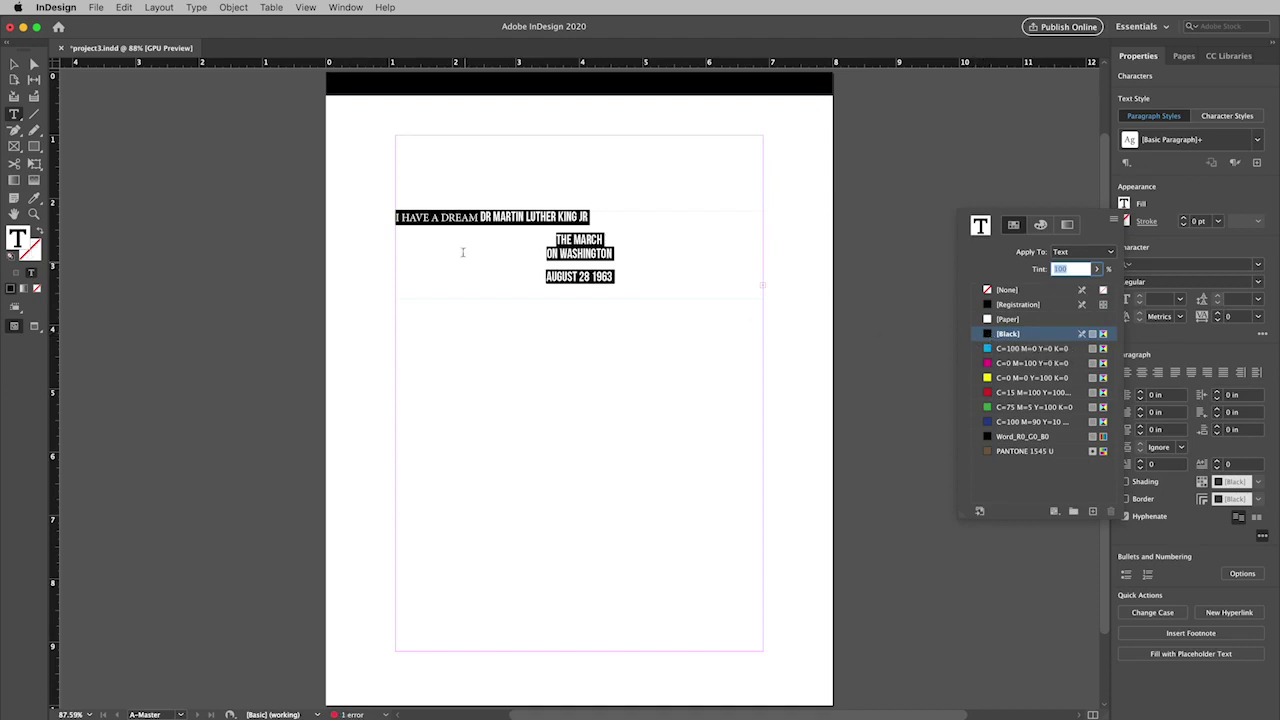
key("Escape")
- Remove the line breaks in the A-Master text so the speaker, march, date and Lincoln Memorial run on as one paragraph
key("BackSpace")
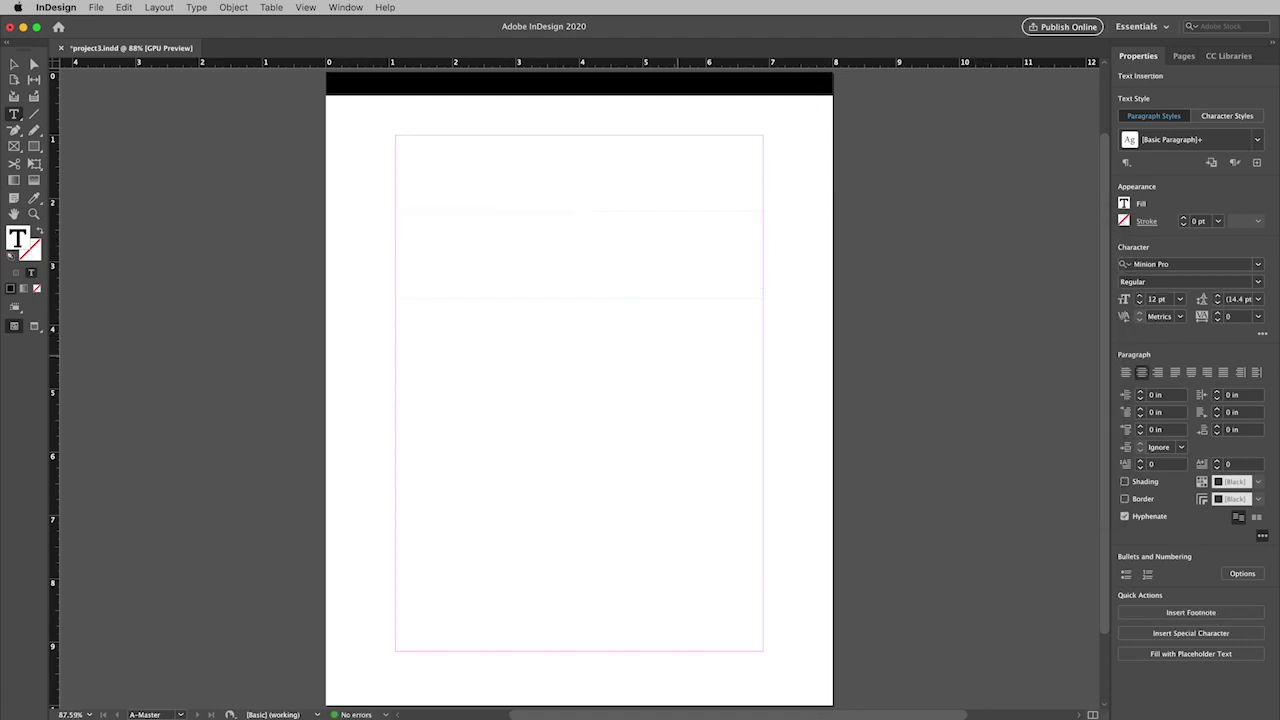
key("super+z")
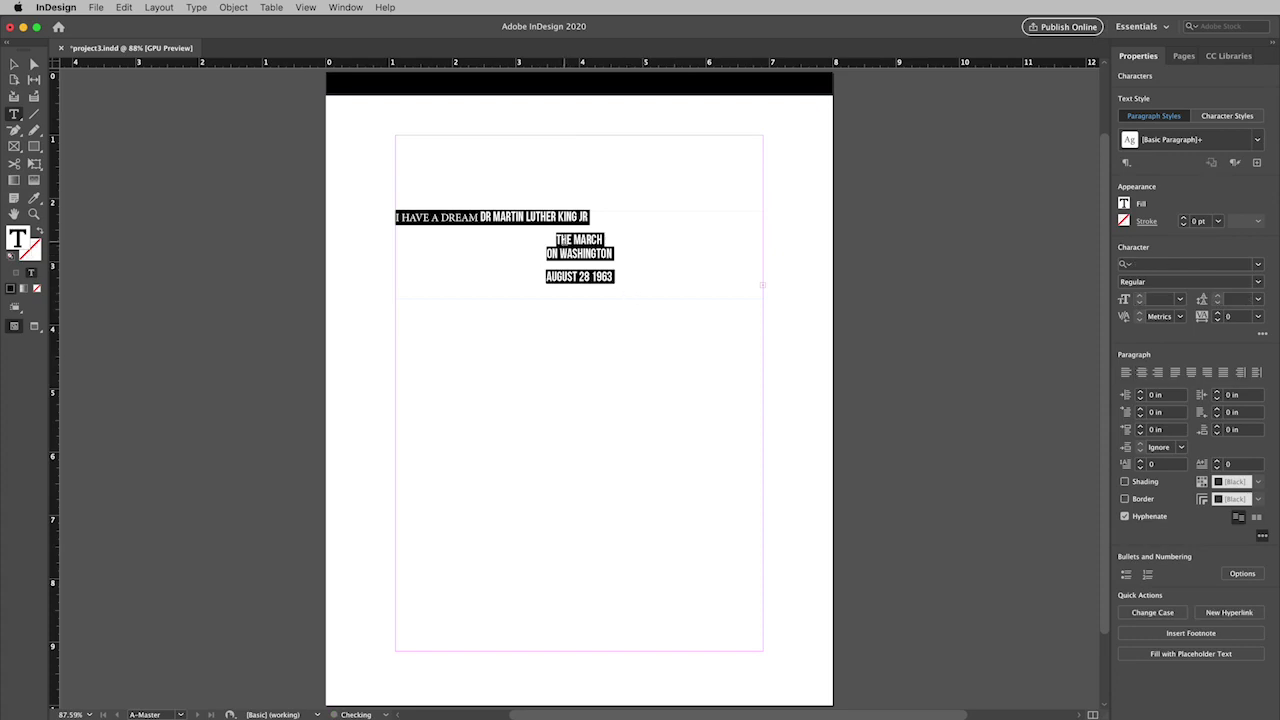
left_click(628, 290)
key("BackSpace")
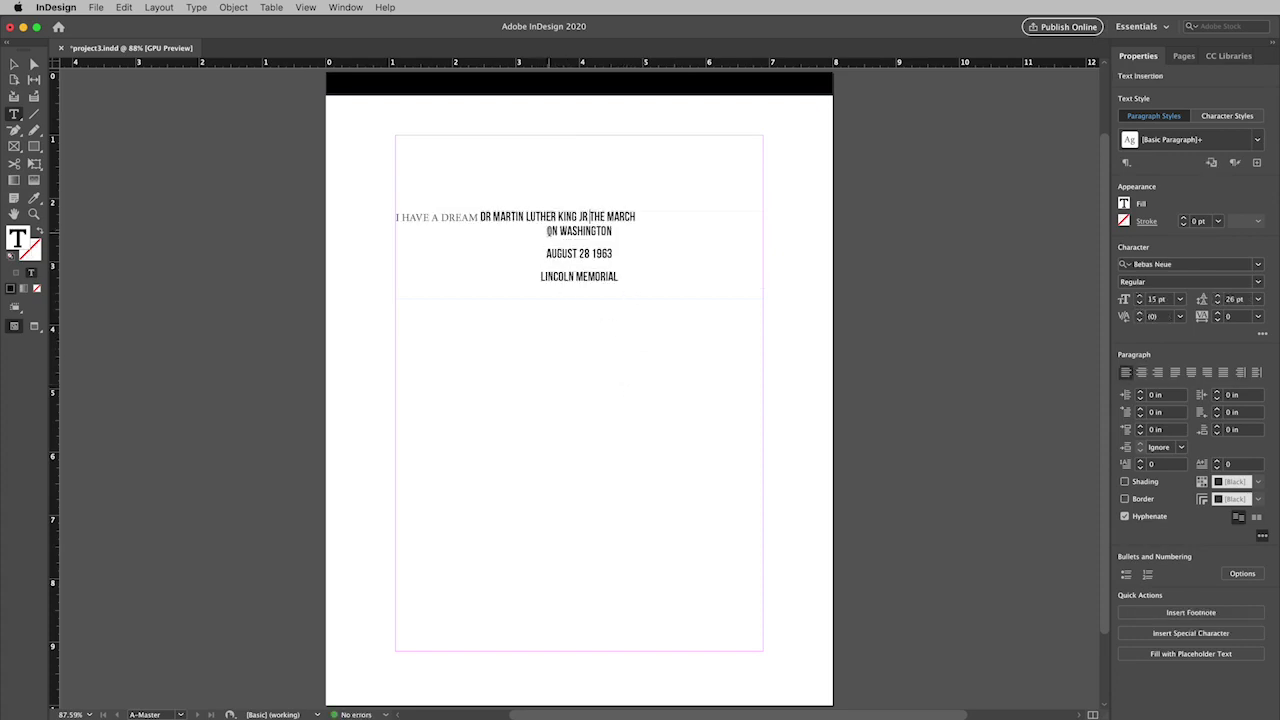
key("End")
key("Delete")
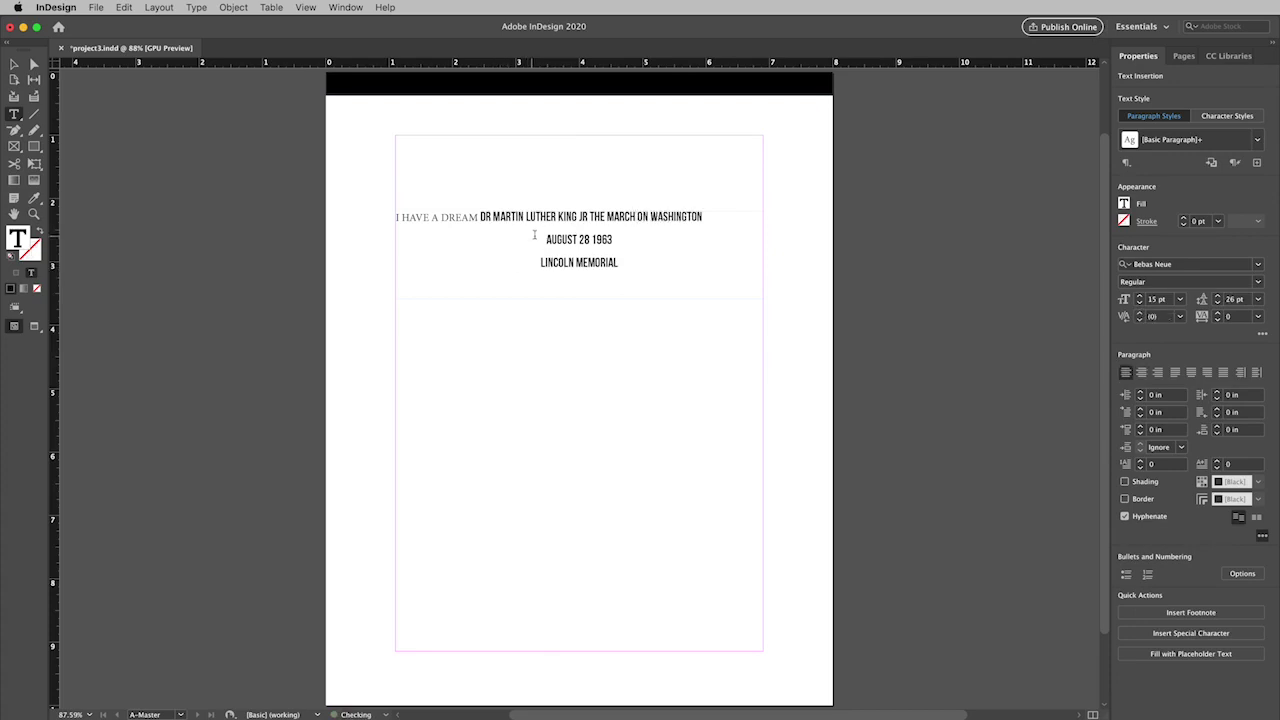
key("End")
key("Delete")
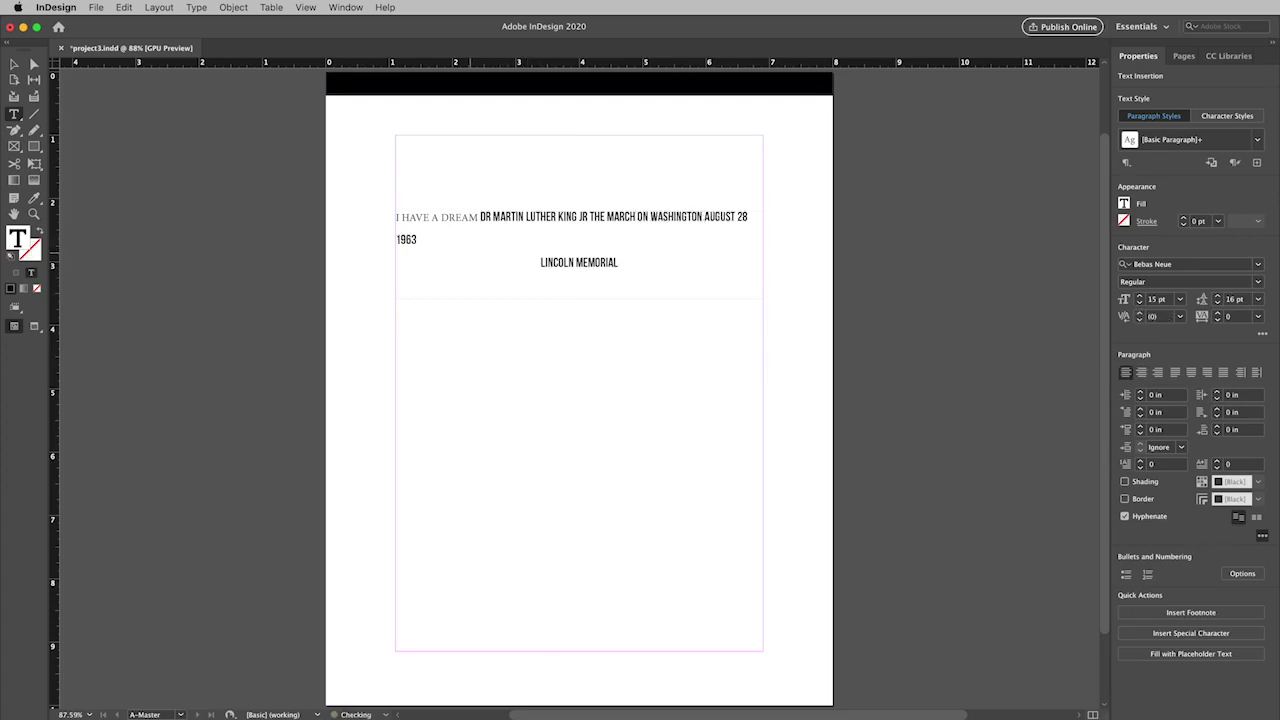
key("End")
key("Delete")
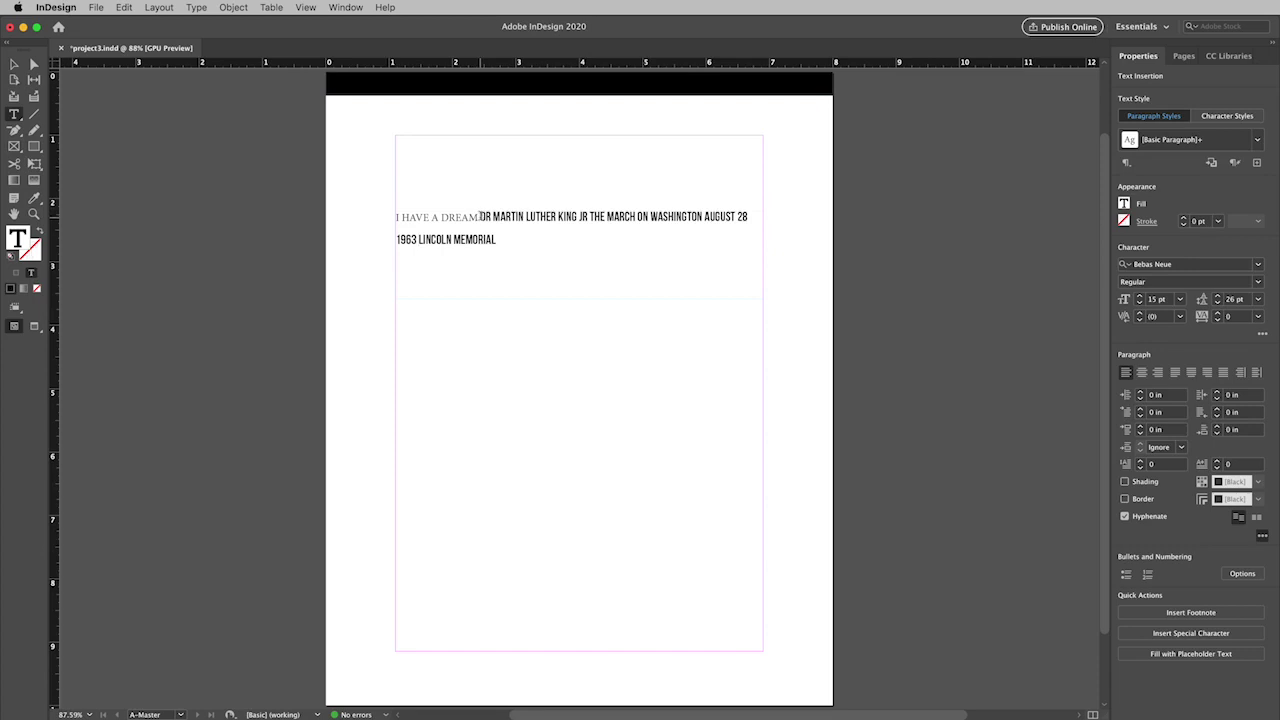
- Copy the Bebas Neue 15 pt formatting of the pasted text onto "I HAVE A DREAM" with the Eyedropper
key("shift+Left")
key("shift+Left")
key("shift+Left")
key("shift+Left")
key("shift+Left")
key("shift+Left")
key("shift+Left")
key("shift+Left")
key("shift+Left")
key("shift+Left")
key("shift+Left")
key("shift+Left")
key("shift+Left")
key("shift+Left")
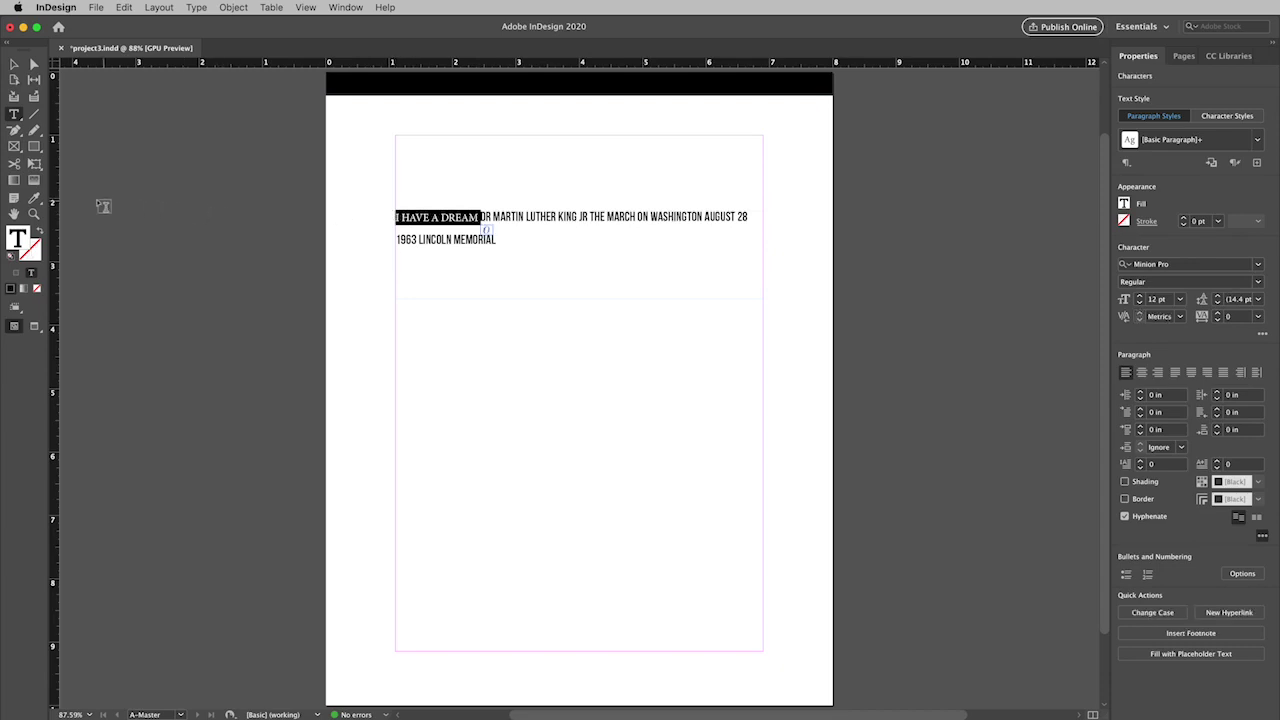
left_click(35, 199)
left_click(549, 212)
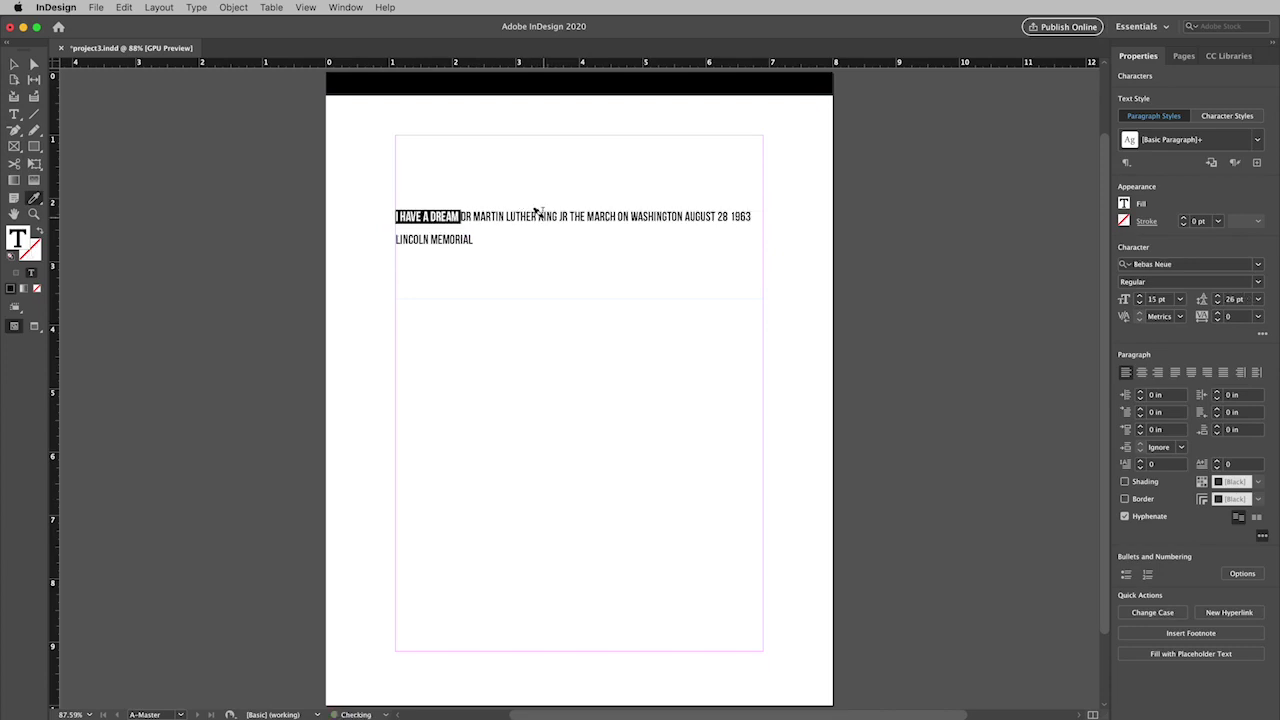
left_click(14, 114)
left_click(496, 214)
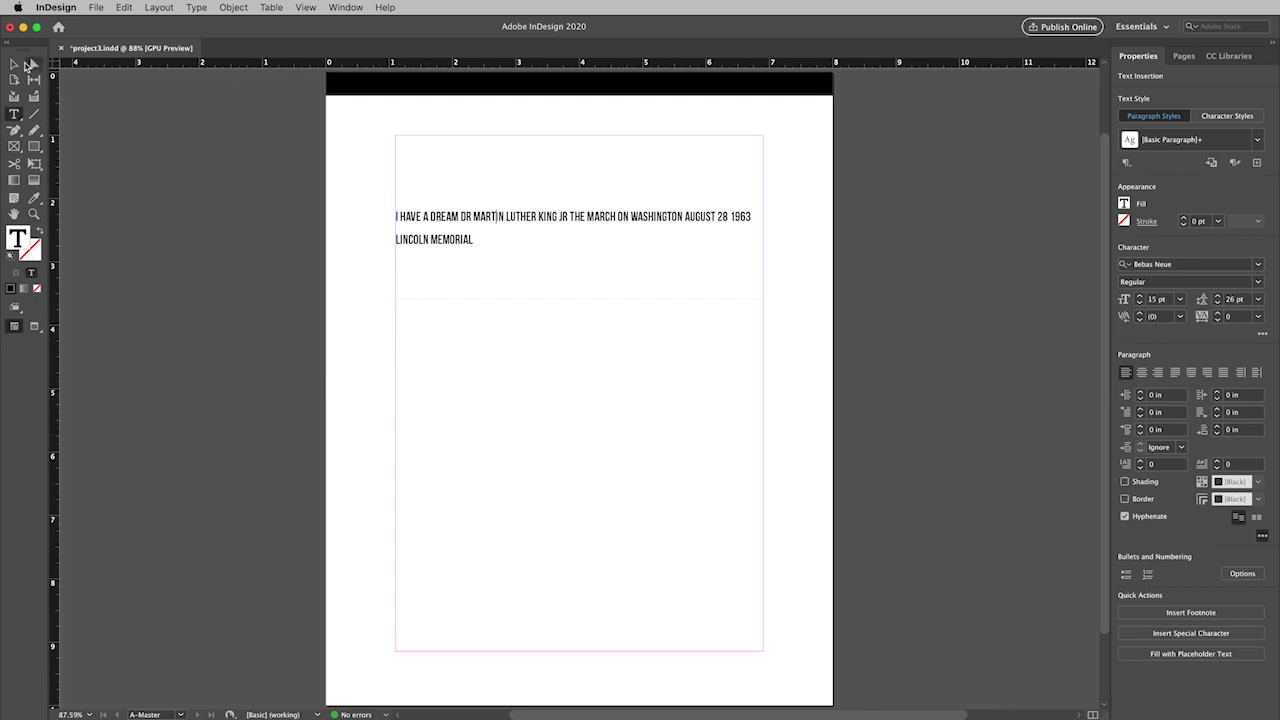
- Widen the A-Master text frame to both page edges, 8 in across, and center its text
left_click(10, 64)
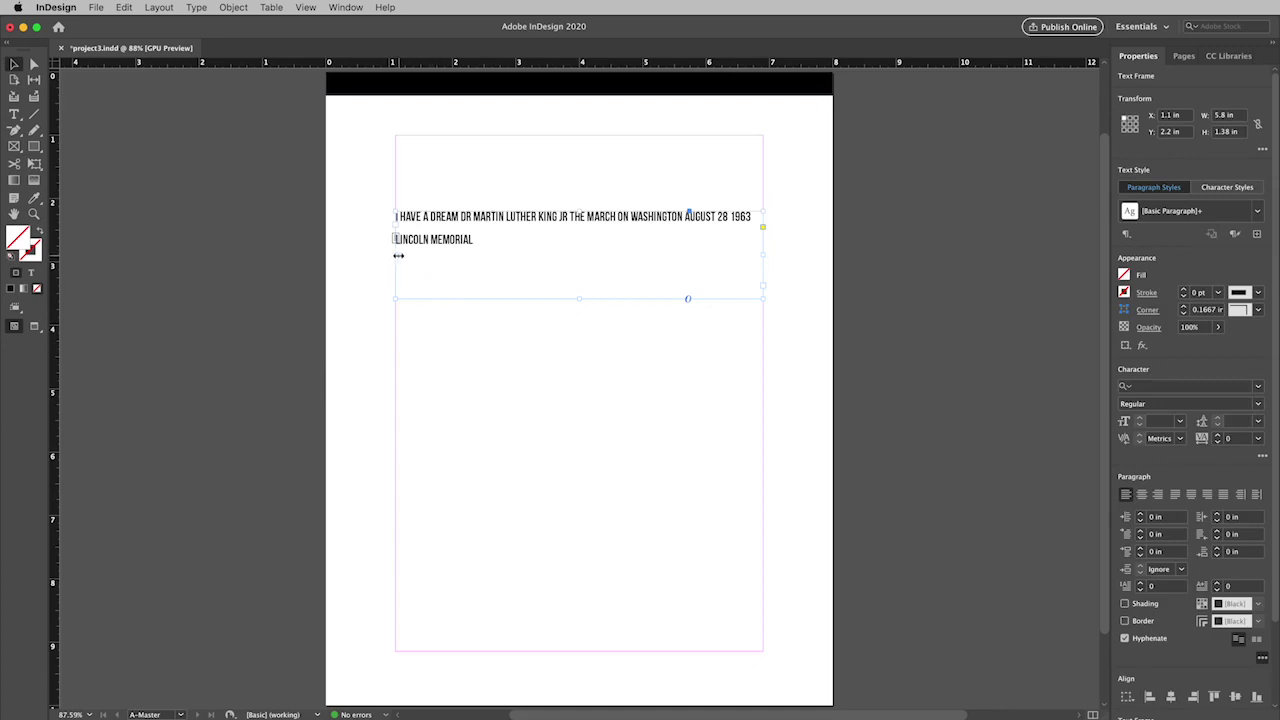
left_click_drag(395, 255, 325, 255)
left_click_drag(763, 256, 833, 260)
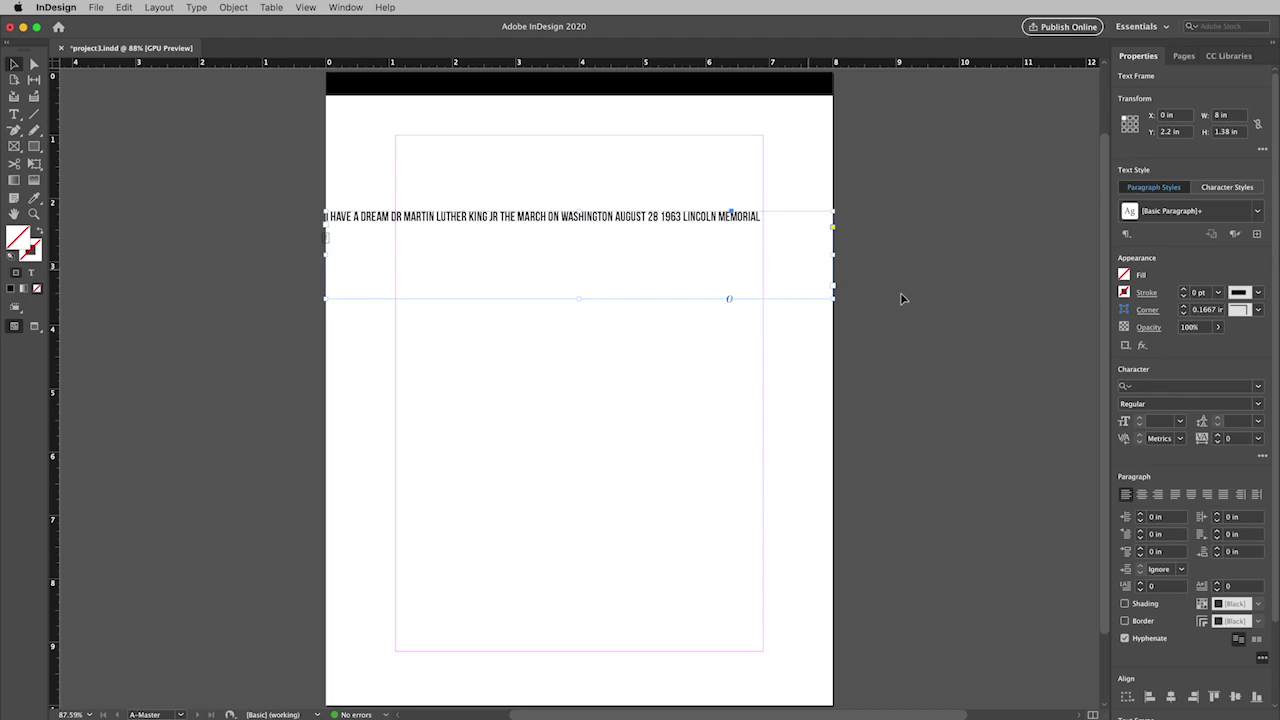
left_click(1141, 495)
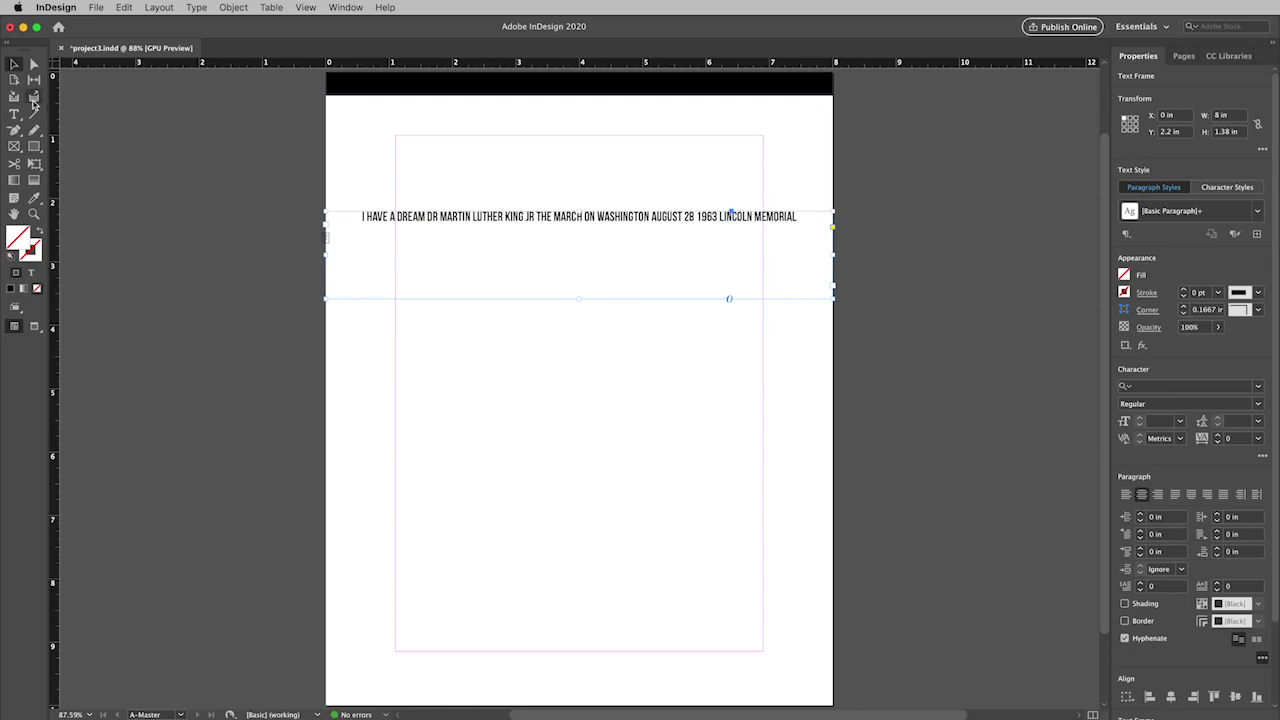
- Set all text in the A-Master frame to 12 pt with 15 pt leading
key("t")
left_click(483, 226)
key("super+a")
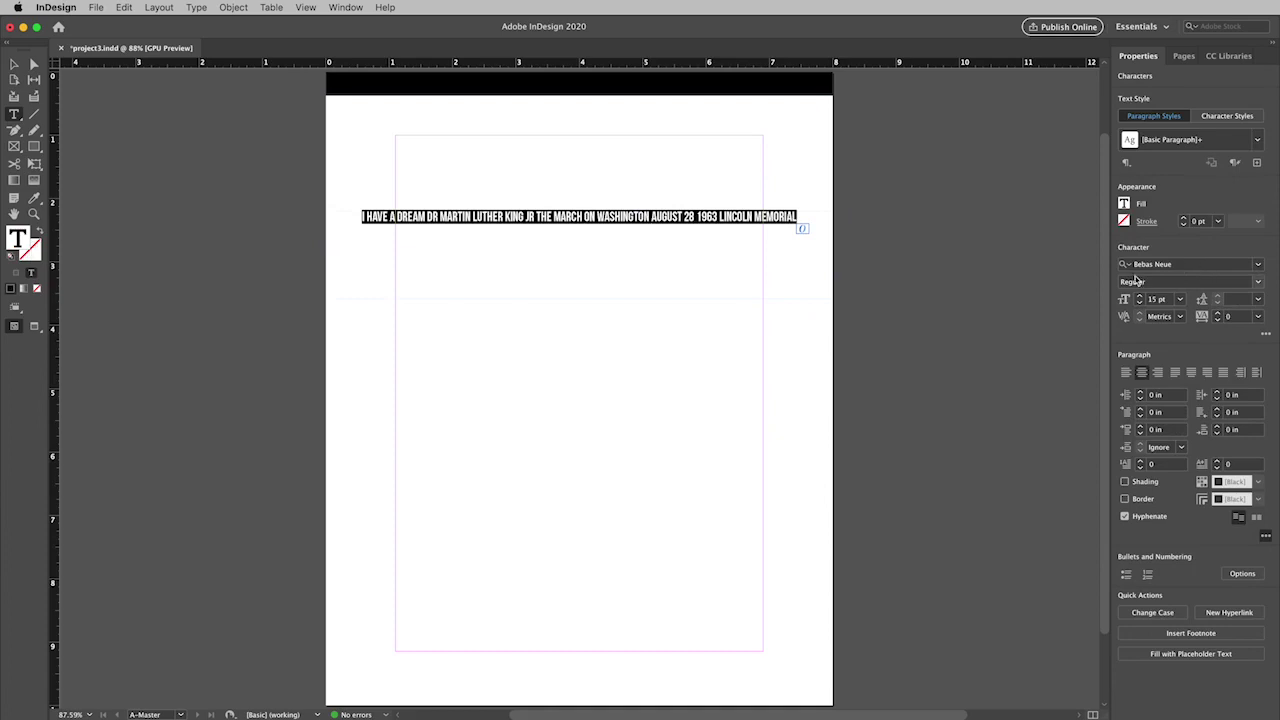
left_click(1156, 300)
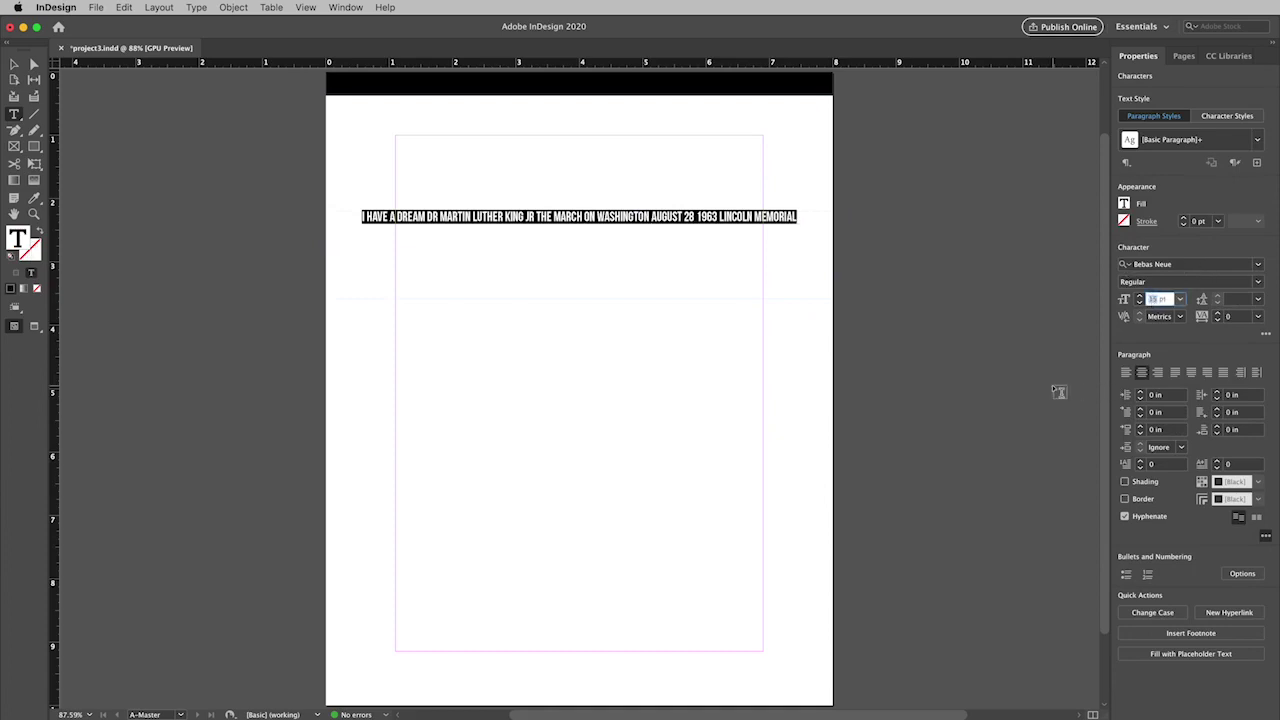
type("12")
key("Tab")
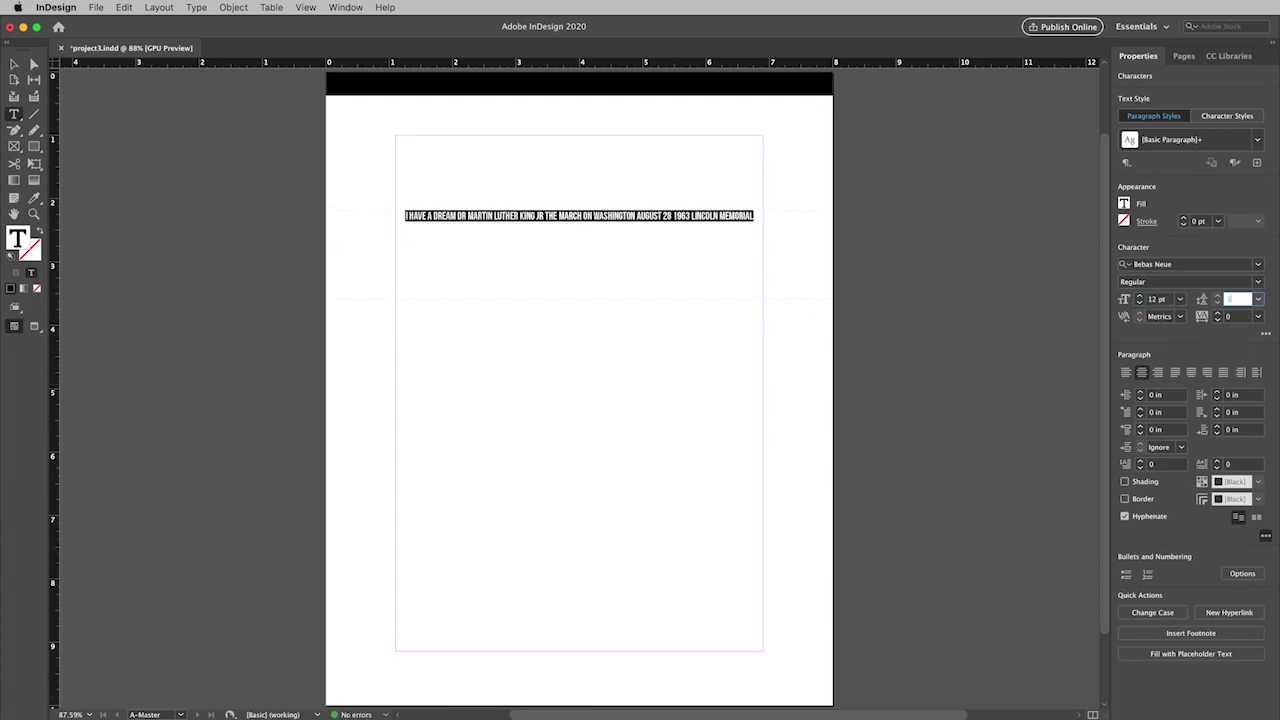
key("Tab")
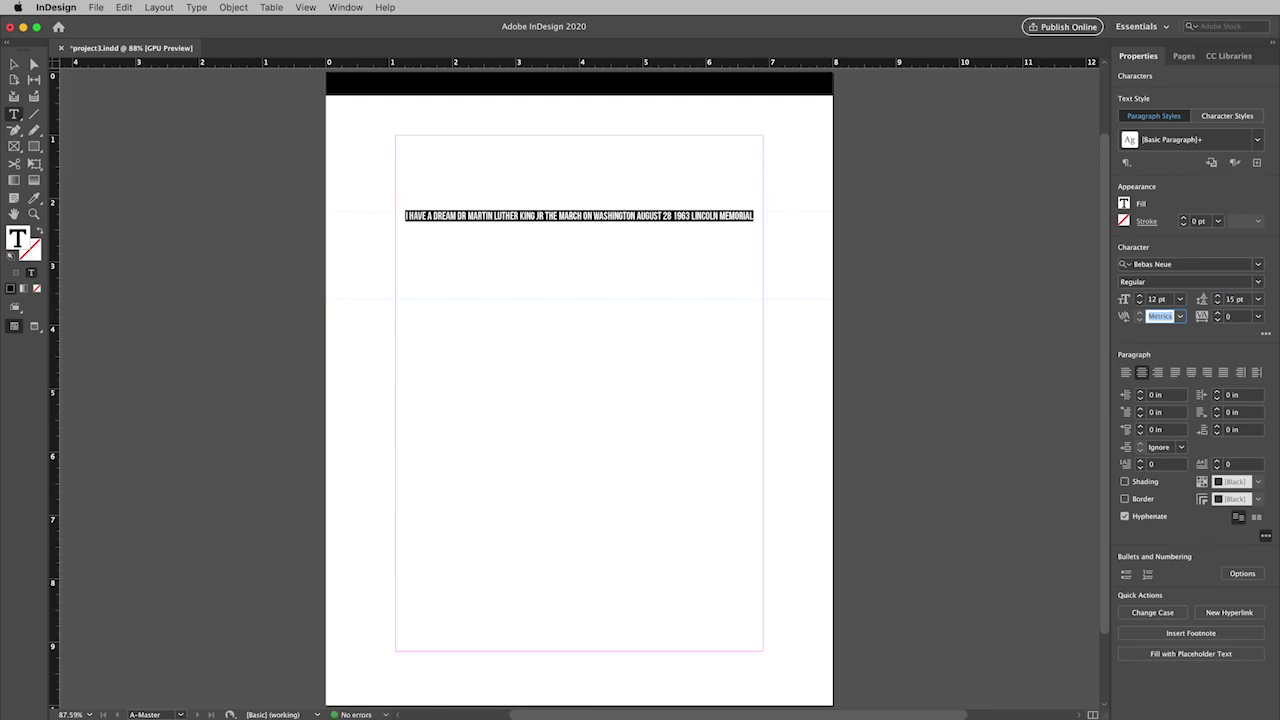
- Set the tracking of the A-Master text line to -10
right_click(621, 246)
left_click(600, 268)
left_click(1259, 317)
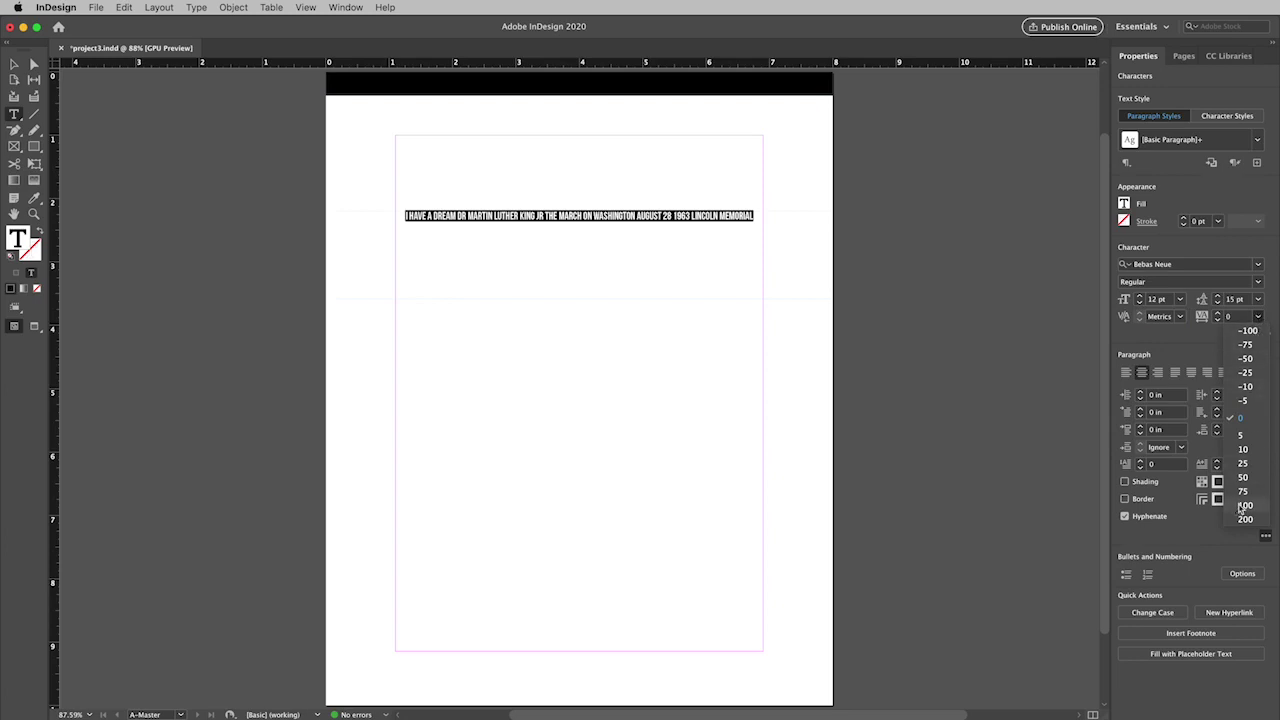
left_click(1251, 387)
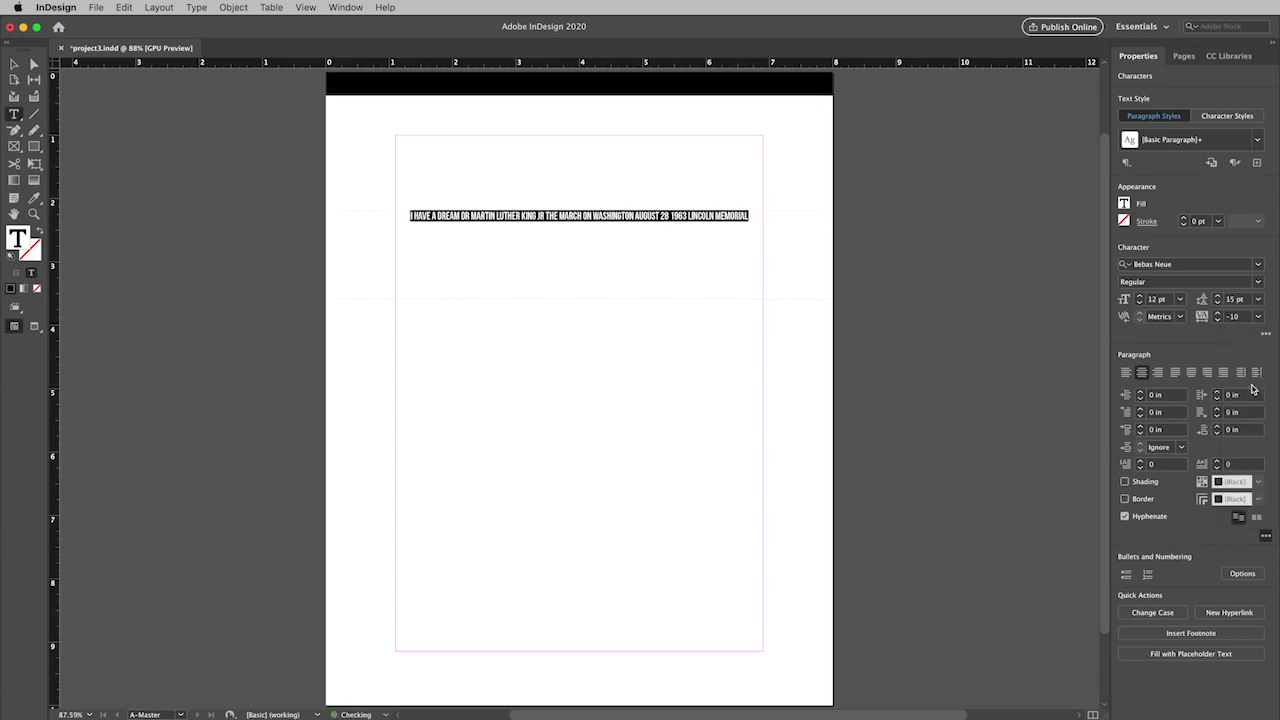
- Set the tracking of the A-Master text line to 20 and shorten its text frame to about 0.24 in high
left_click(1258, 317)
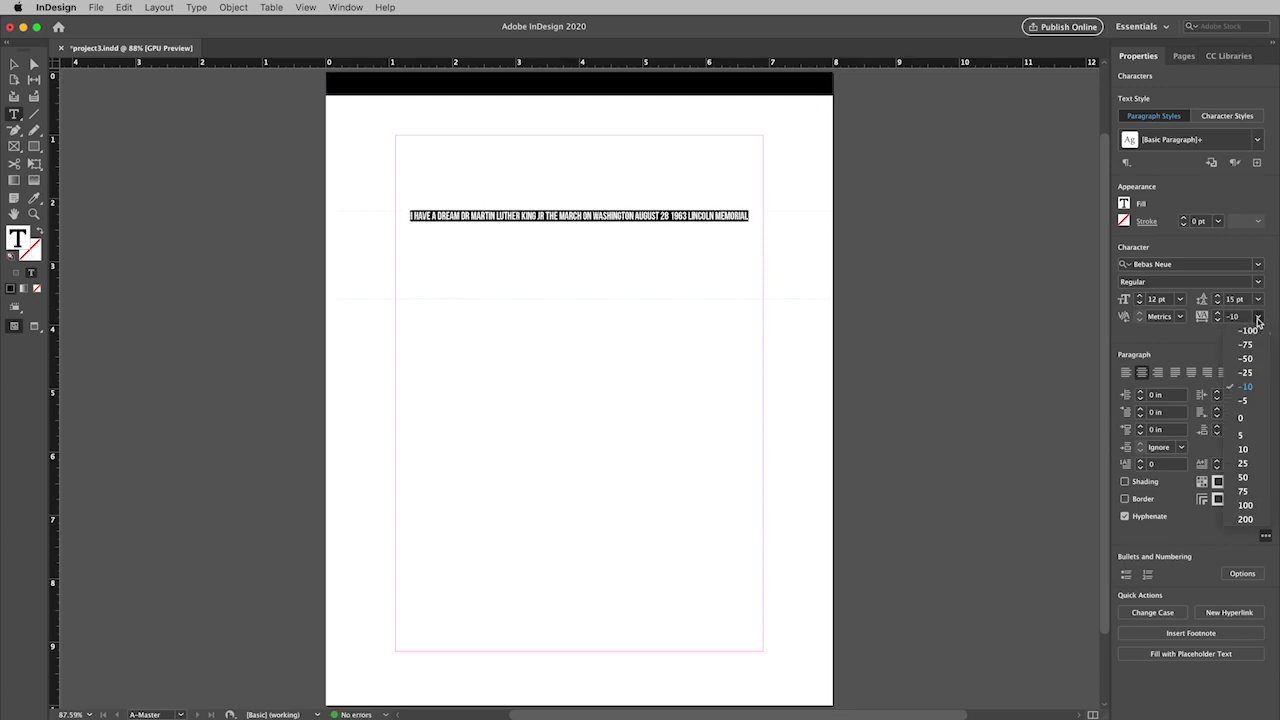
left_click(1245, 463)
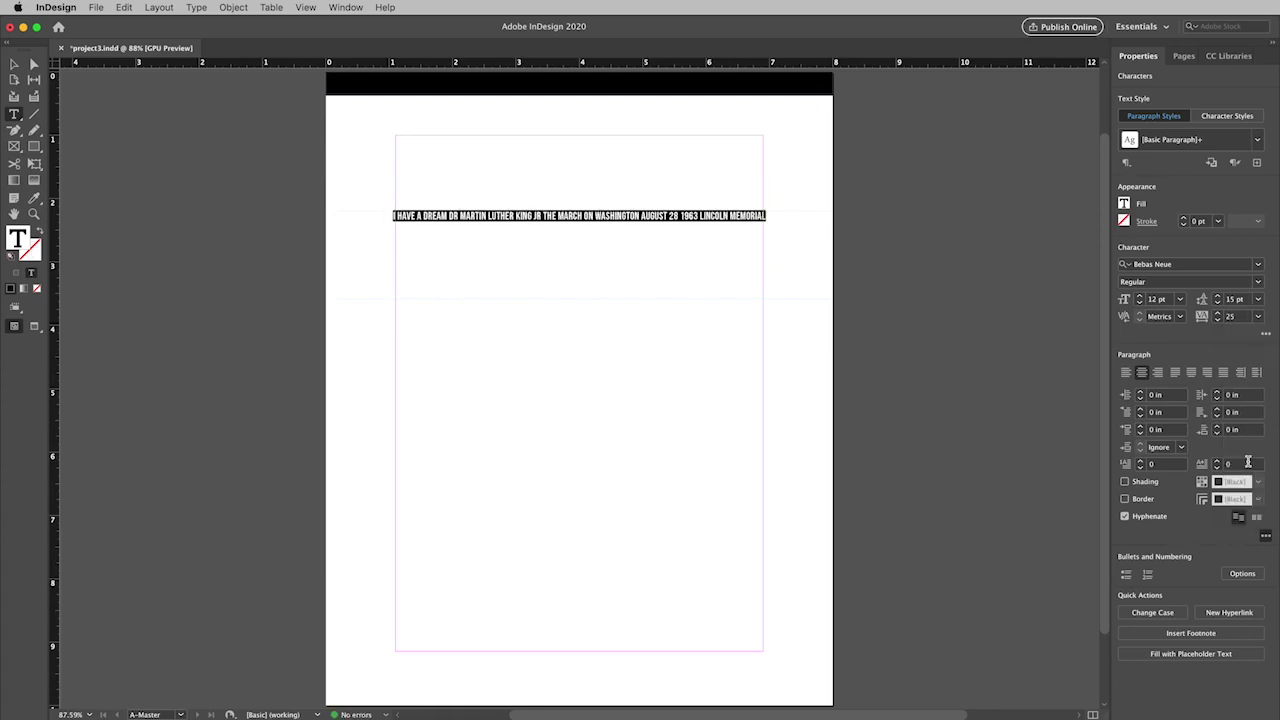
double_click(1231, 316)
type("20")
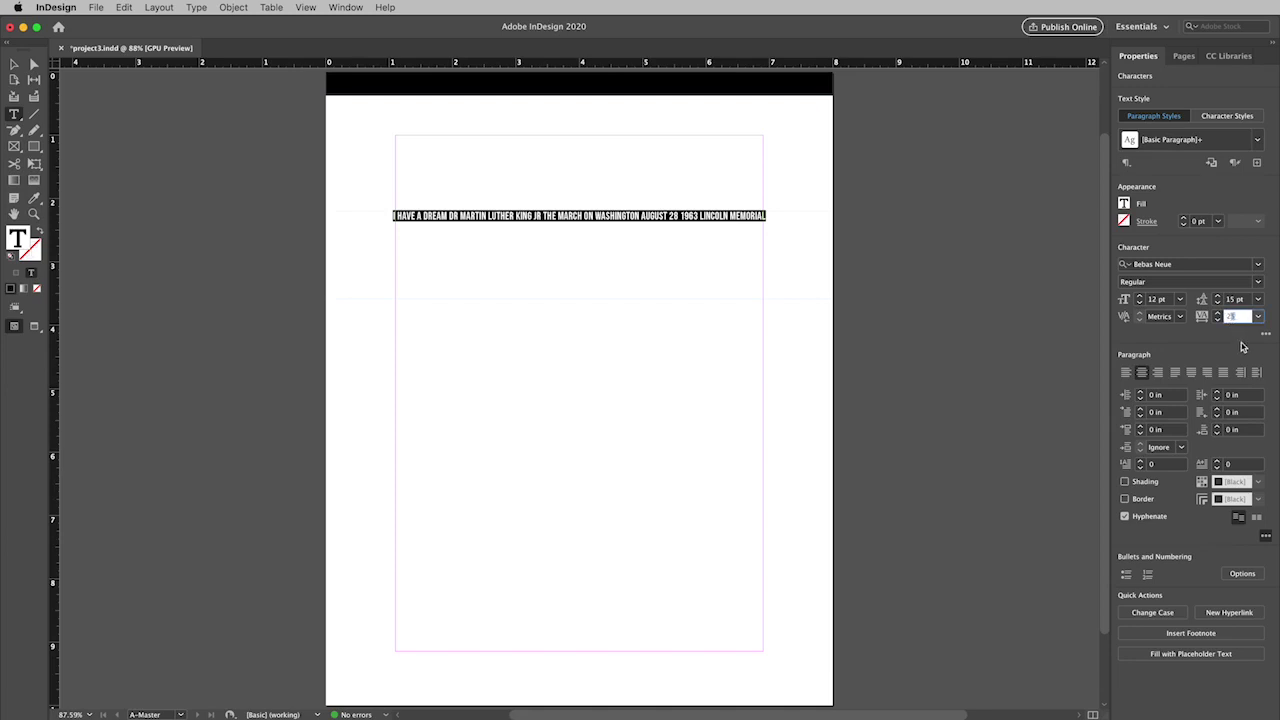
key("Tab")
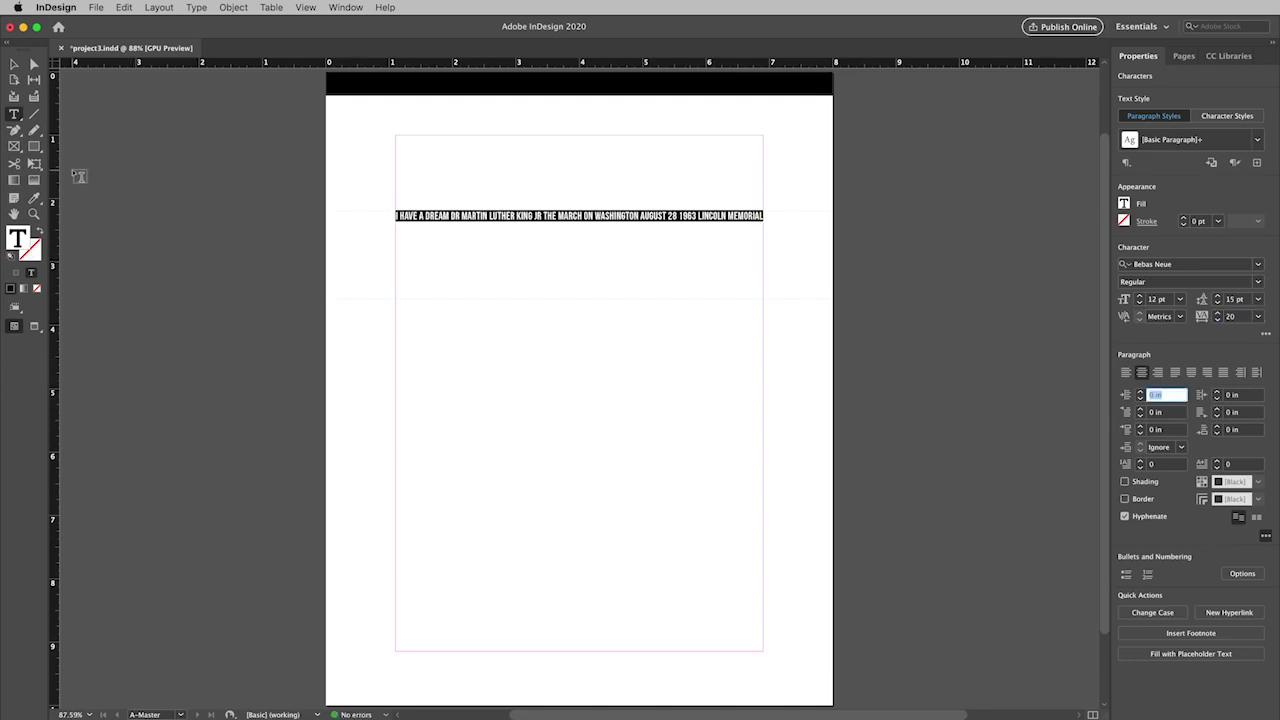
left_click(14, 65)
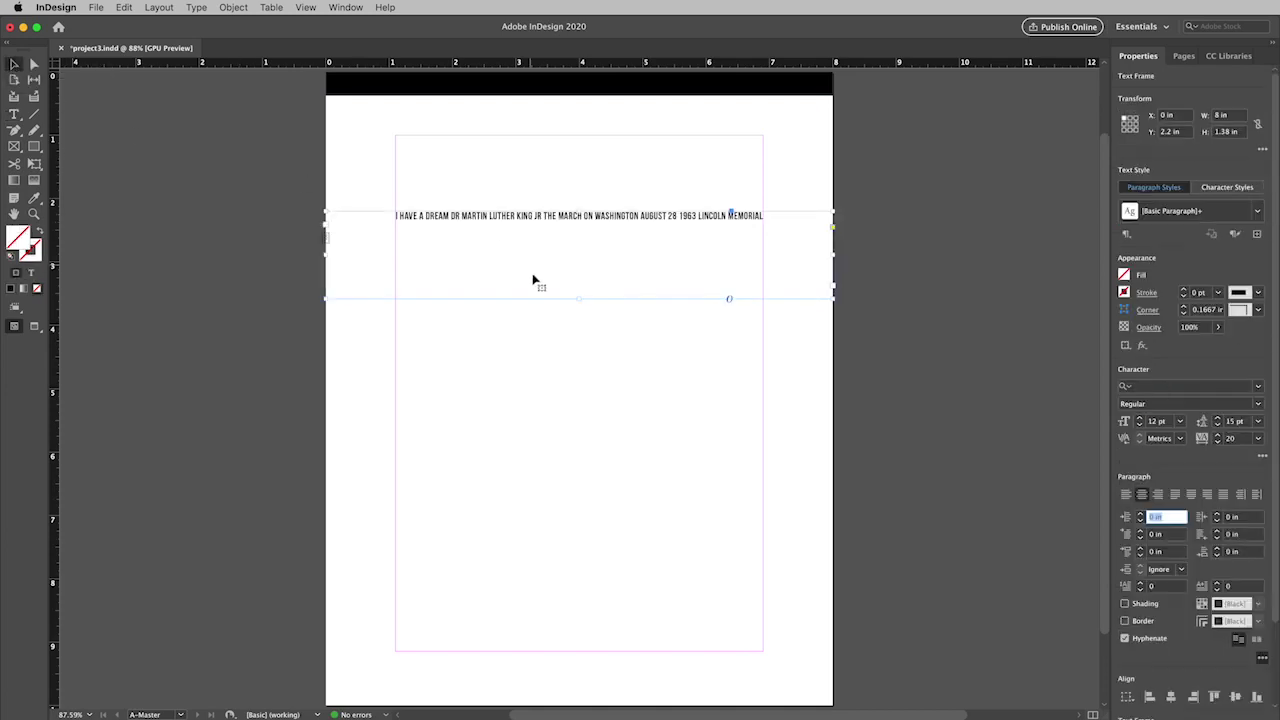
left_click_drag(580, 298, 575, 232)
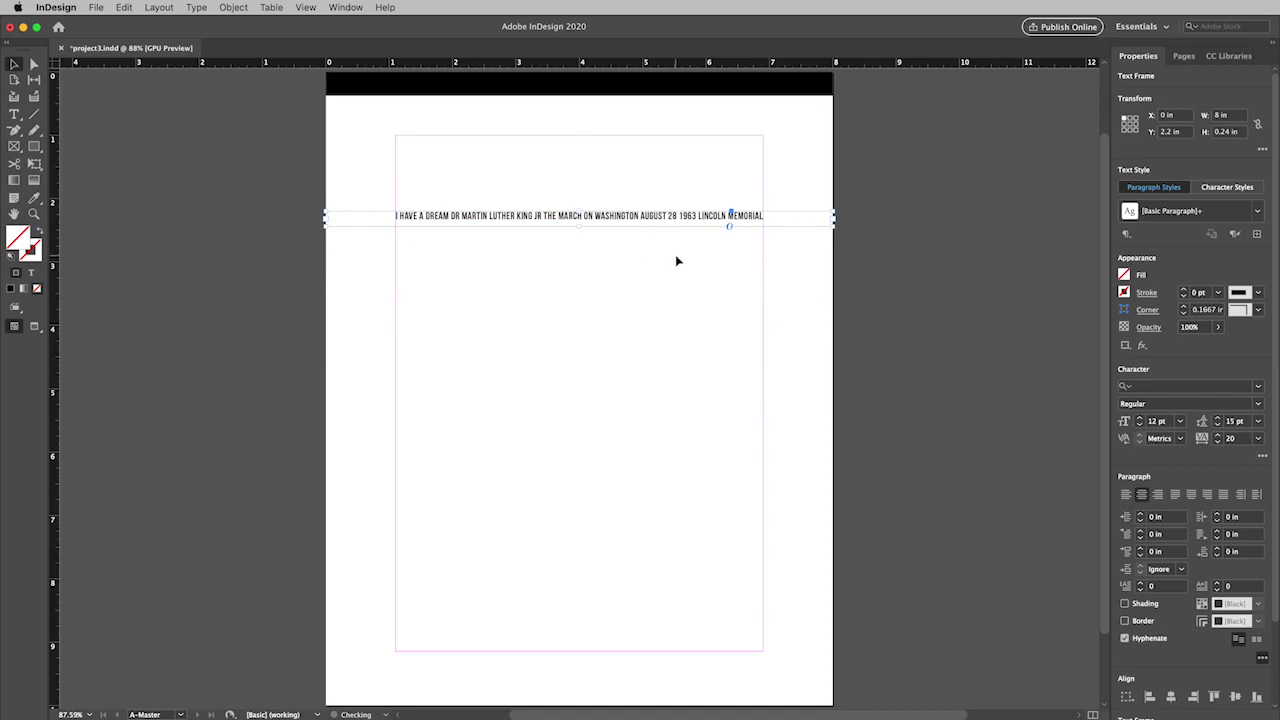
- Change the fill color of the whole A-Master text line to [Paper]
left_click(14, 114)
triple_click(521, 215)
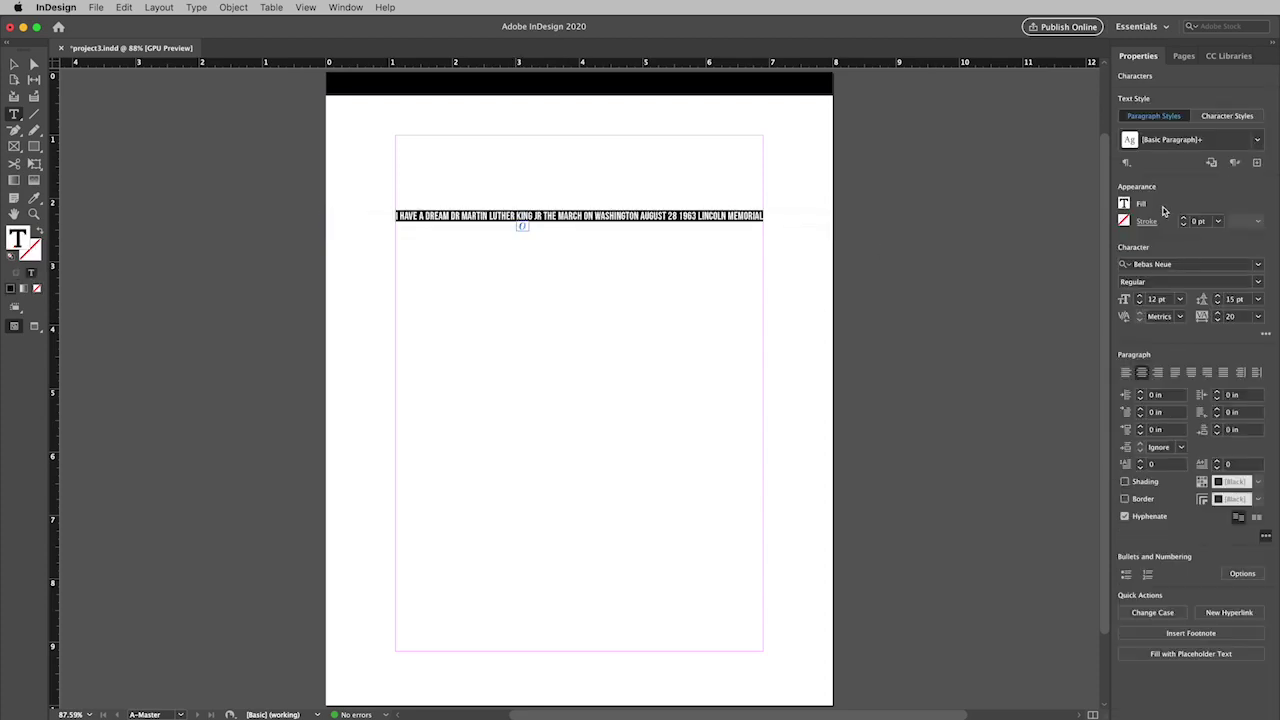
left_click(1124, 204)
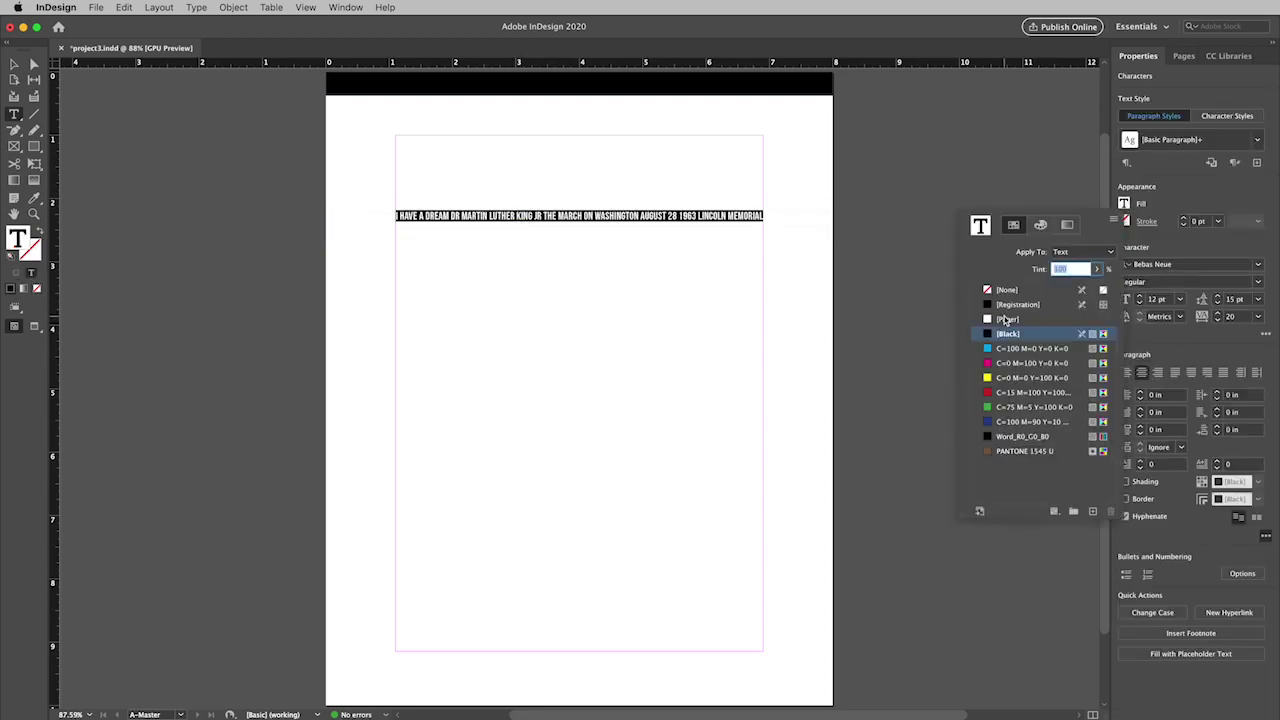
left_click(1008, 319)
- Move the A-Master text frame onto the black bar, nudge it down to center it vertically, and preview the page without guides
left_click(16, 66)
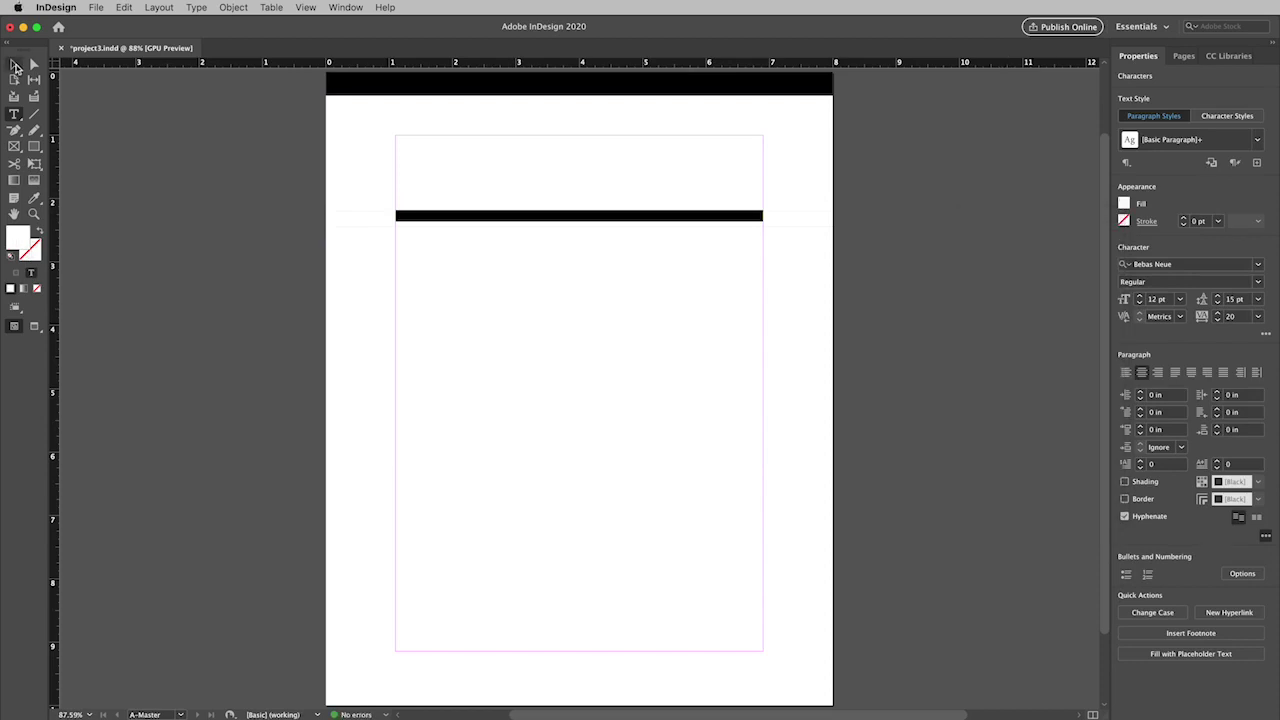
left_click(6, 66)
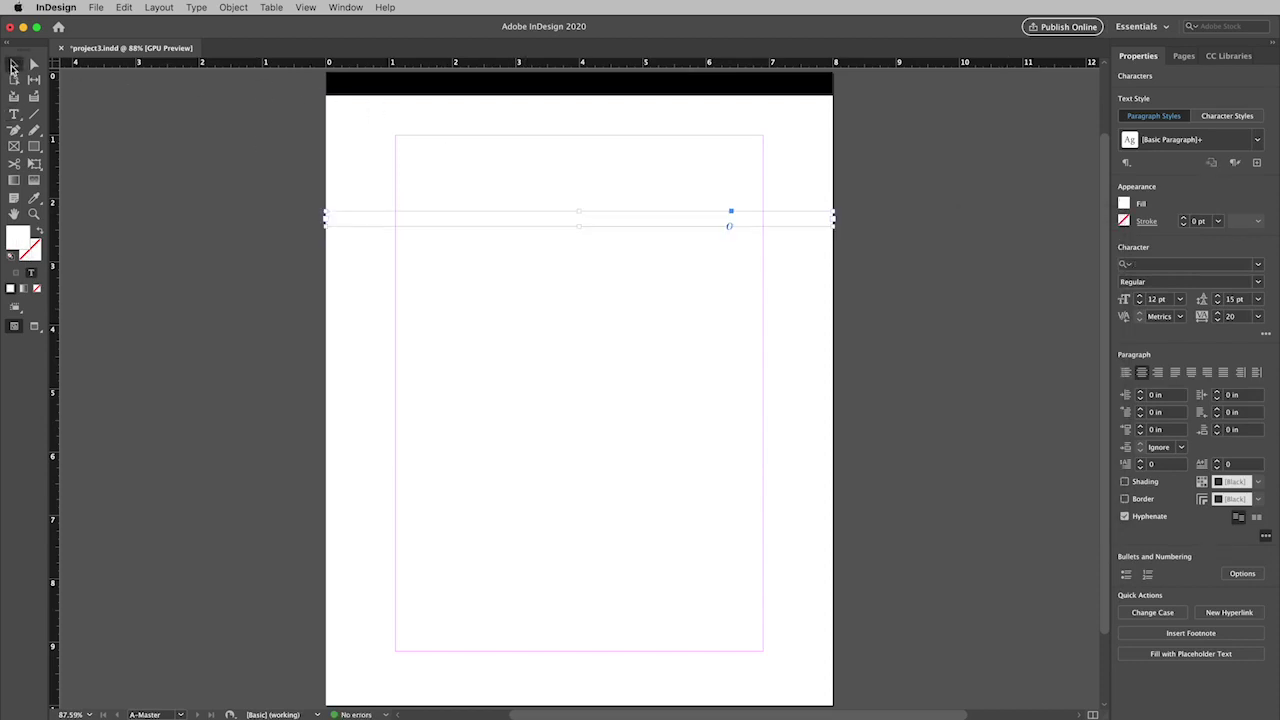
left_click_drag(507, 217, 522, 84)
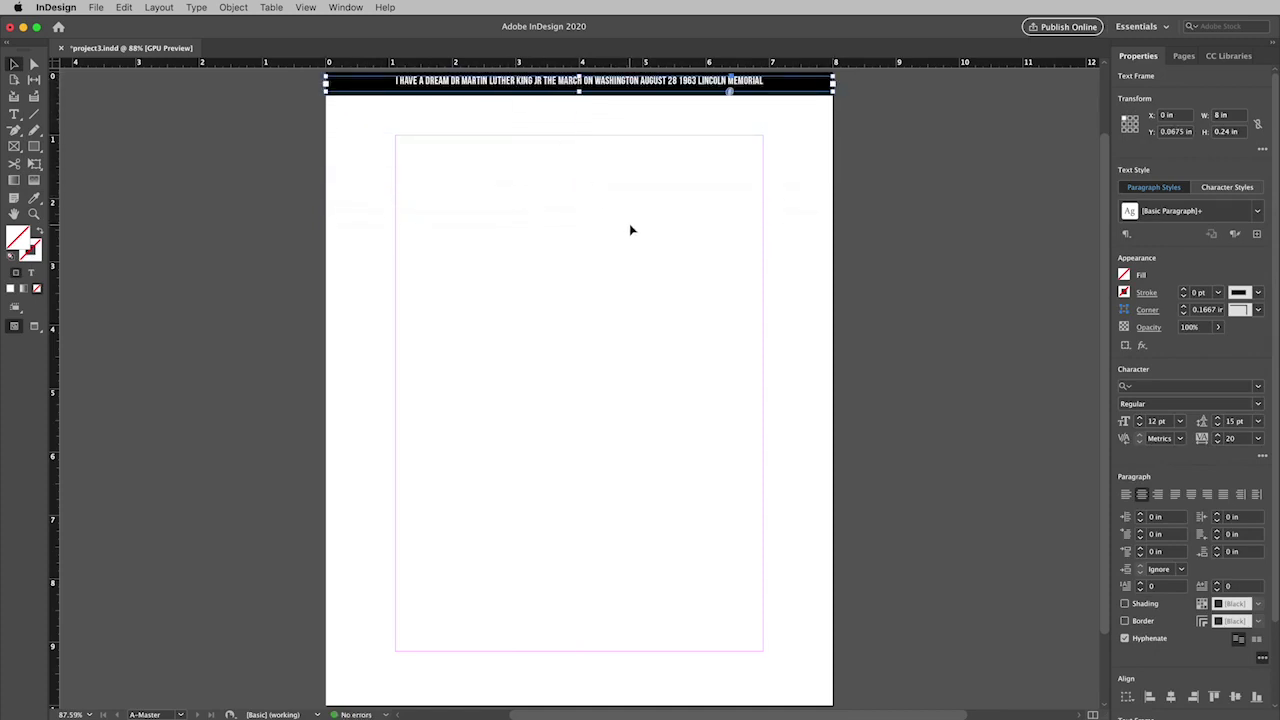
key("Down")
key("Down")
key("Down")
key("Down")
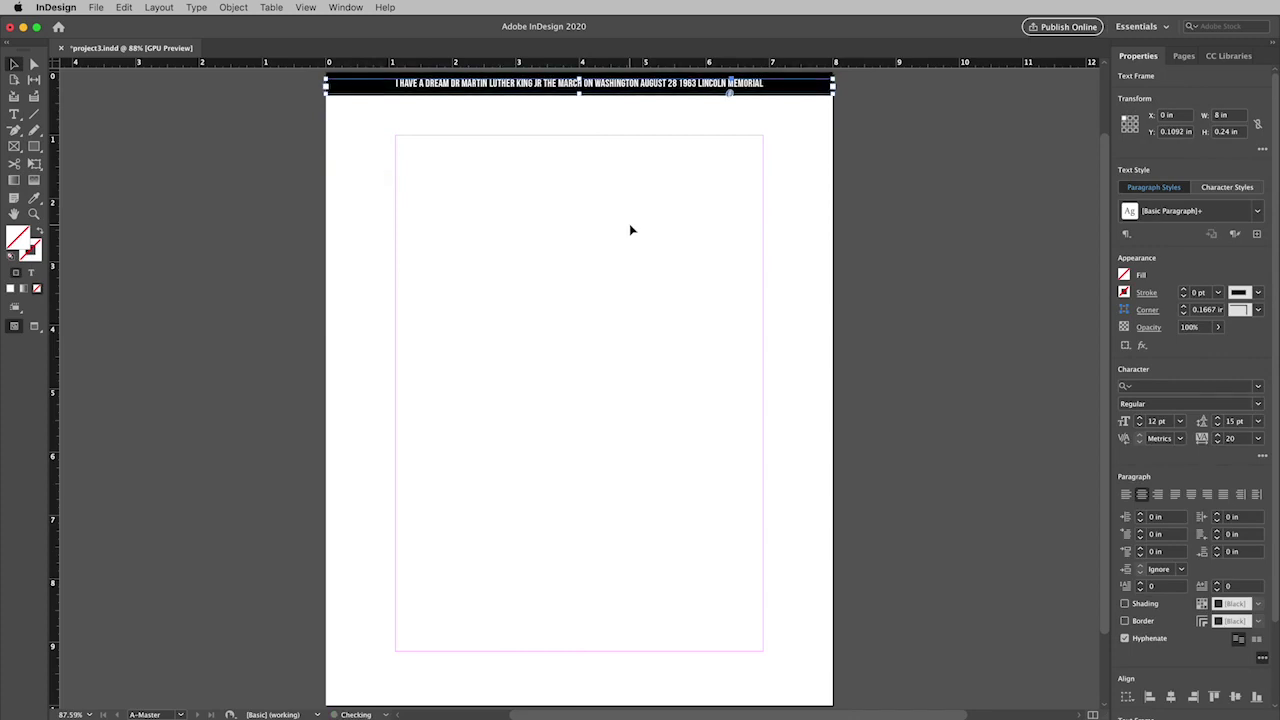
left_click(929, 207)
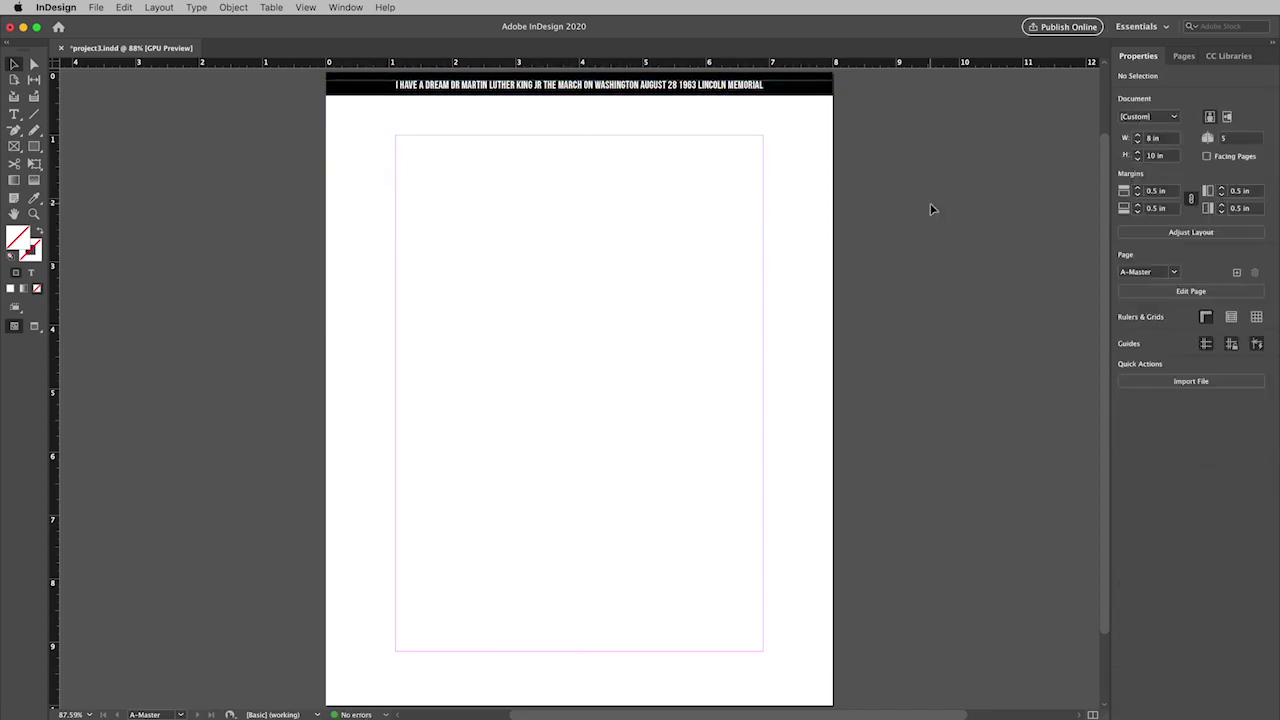
key("w")
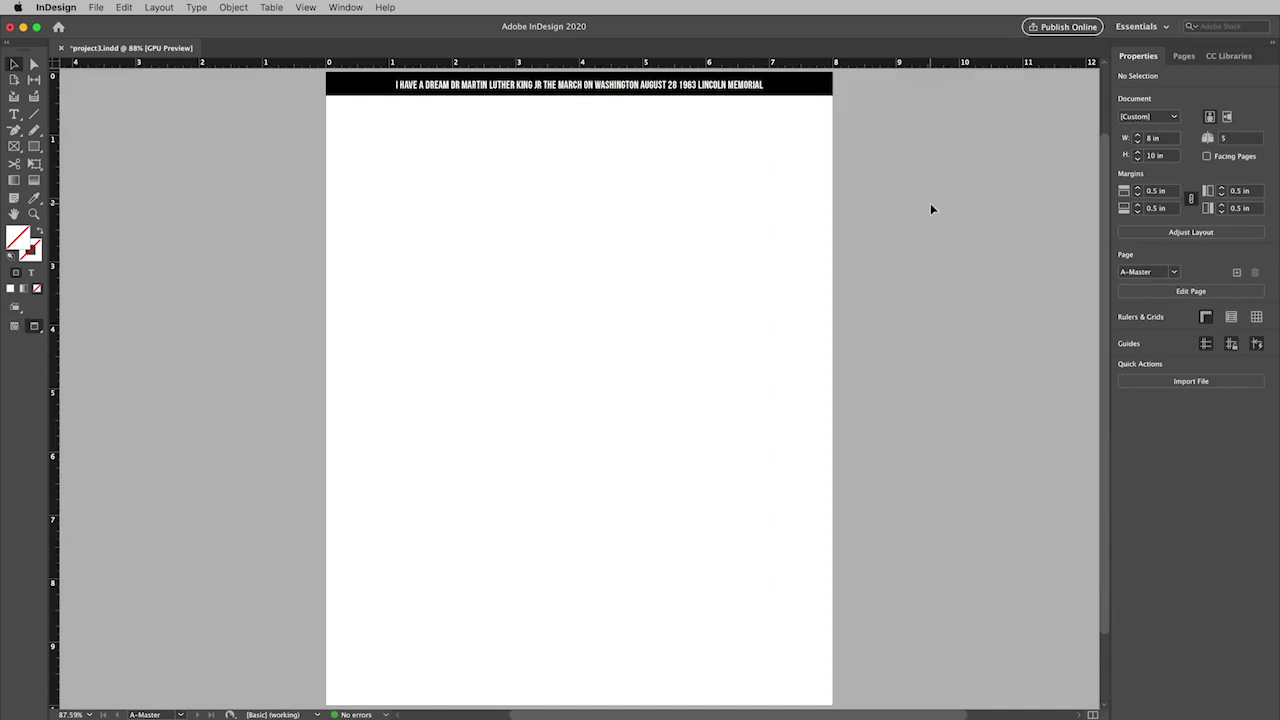
- Fill the words "I HAVE A DREAM" in the header with PANTONE 1545 U at 65% tint
left_click(13, 115)
left_click_drag(395, 84, 449, 83)
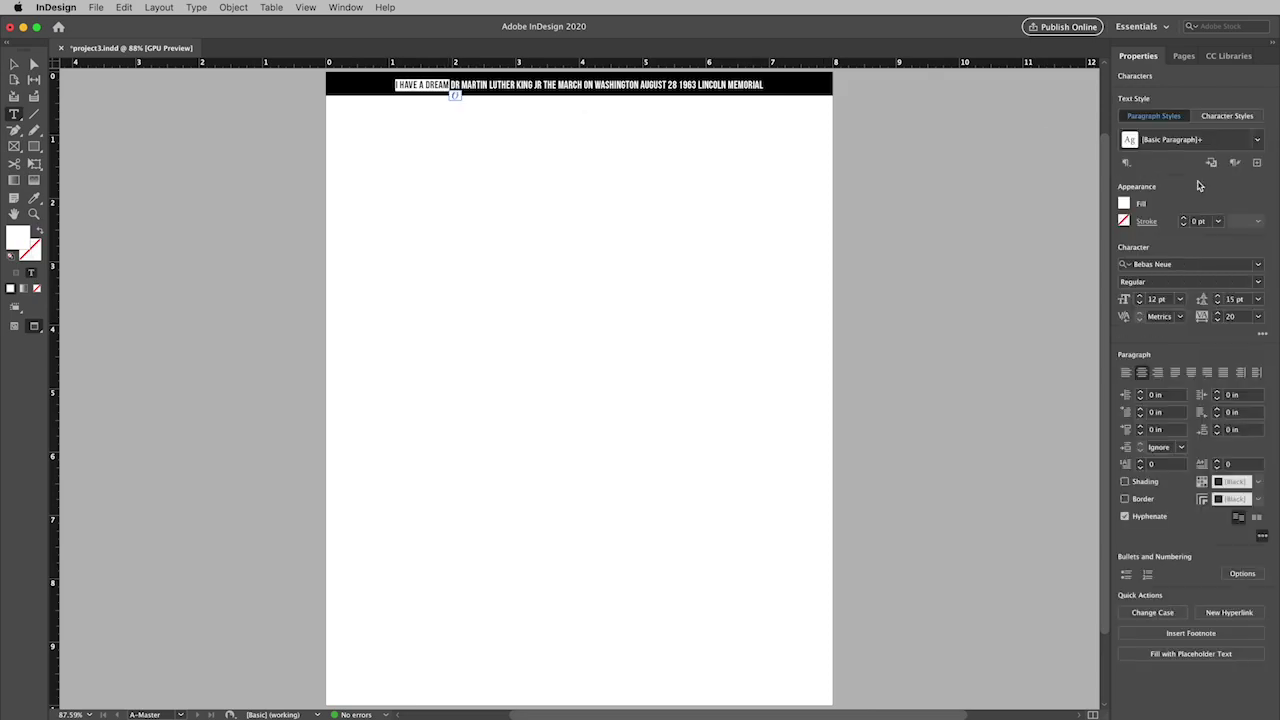
left_click(1125, 203)
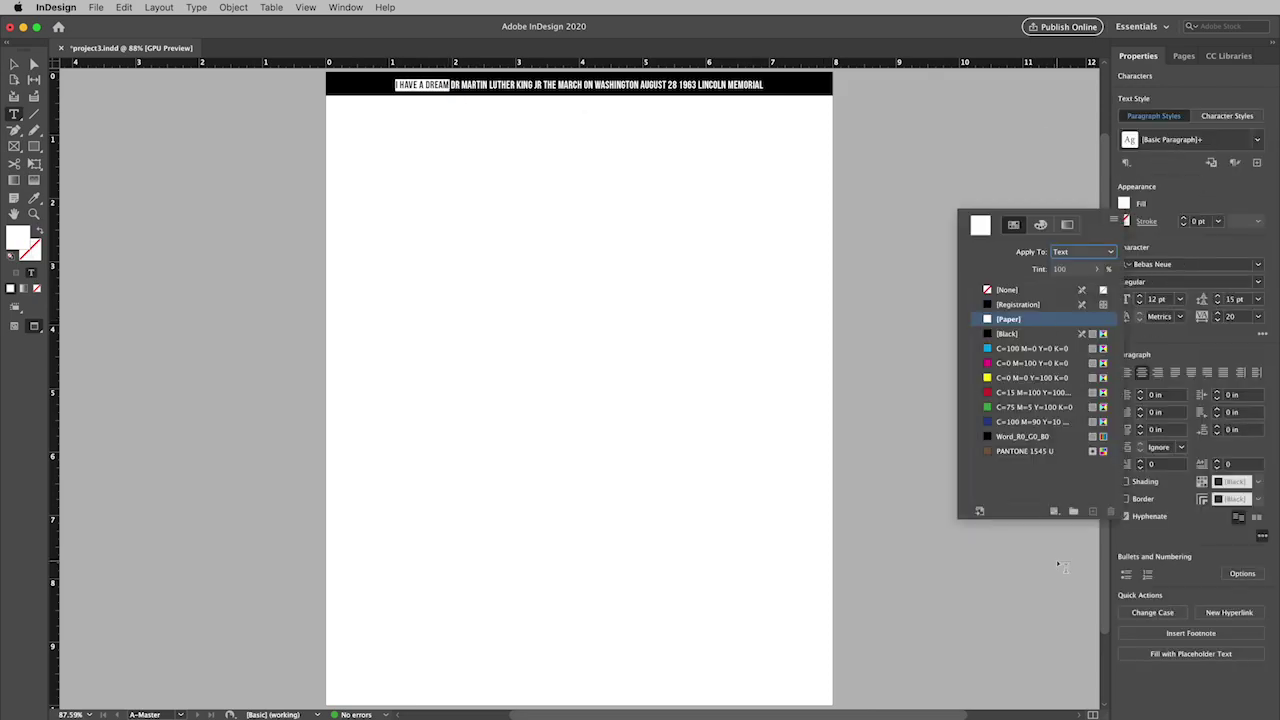
left_click(990, 451)
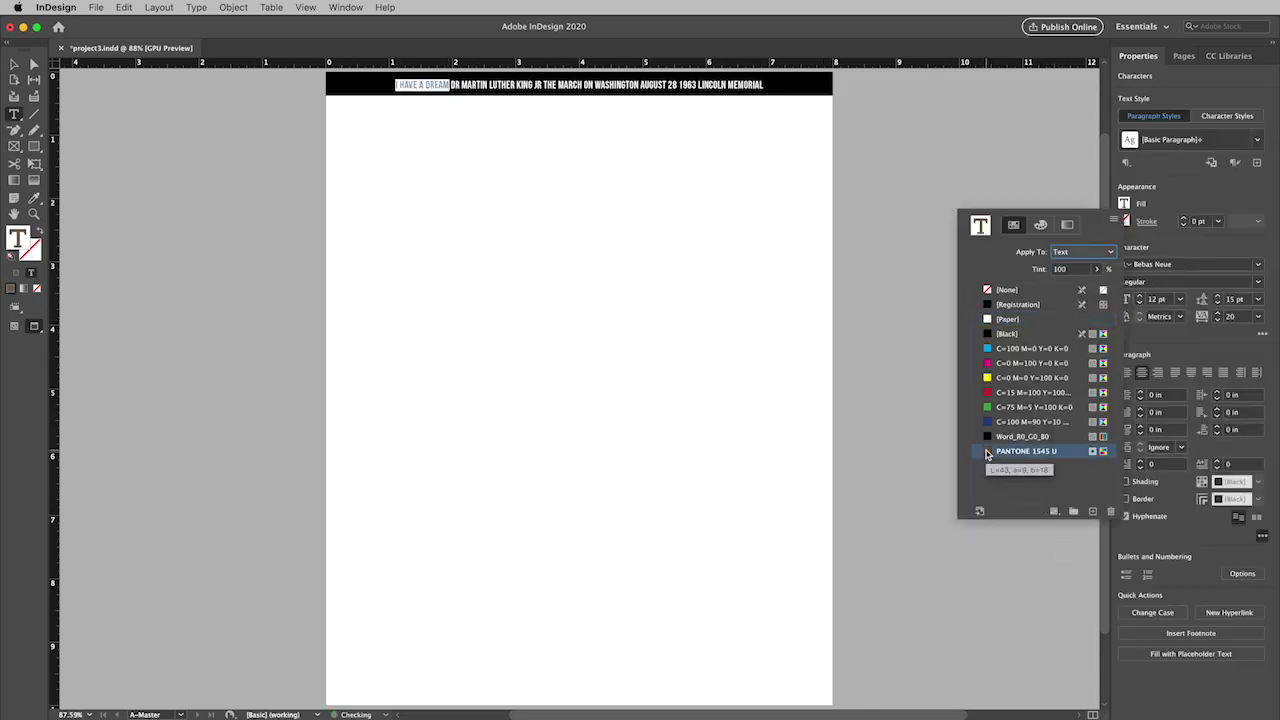
left_click(1042, 271)
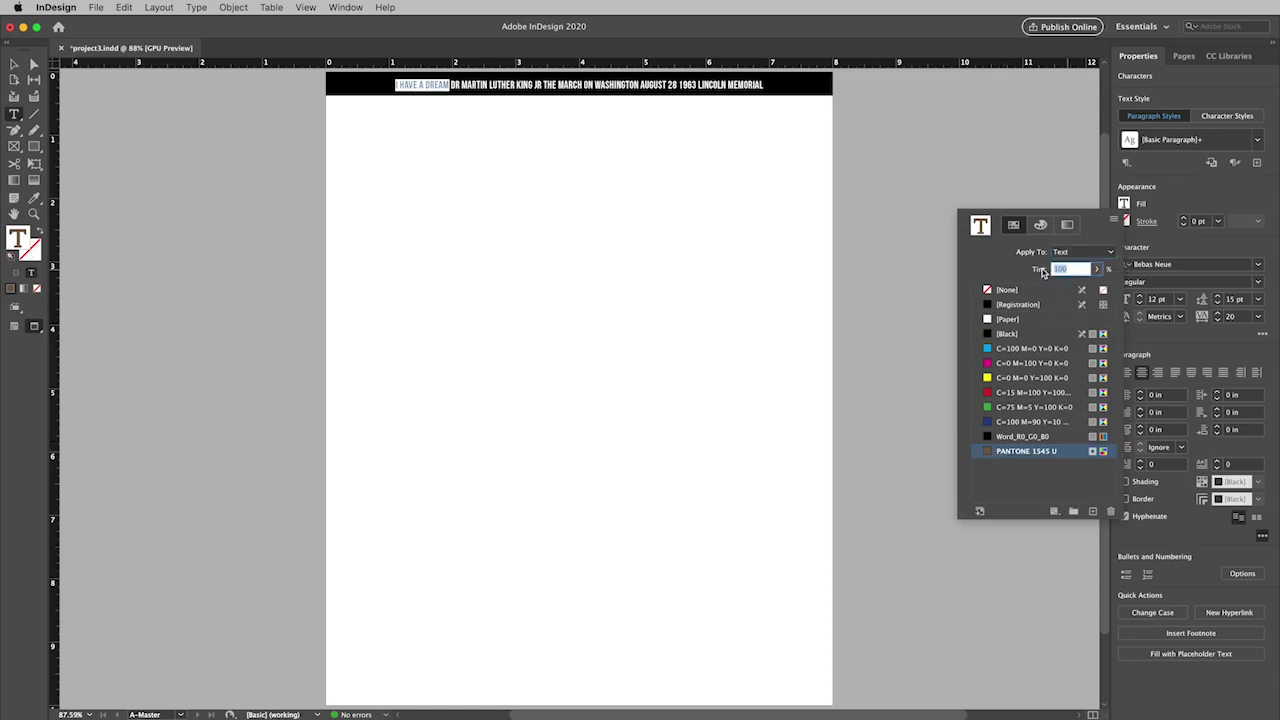
type("65")
key("Return")
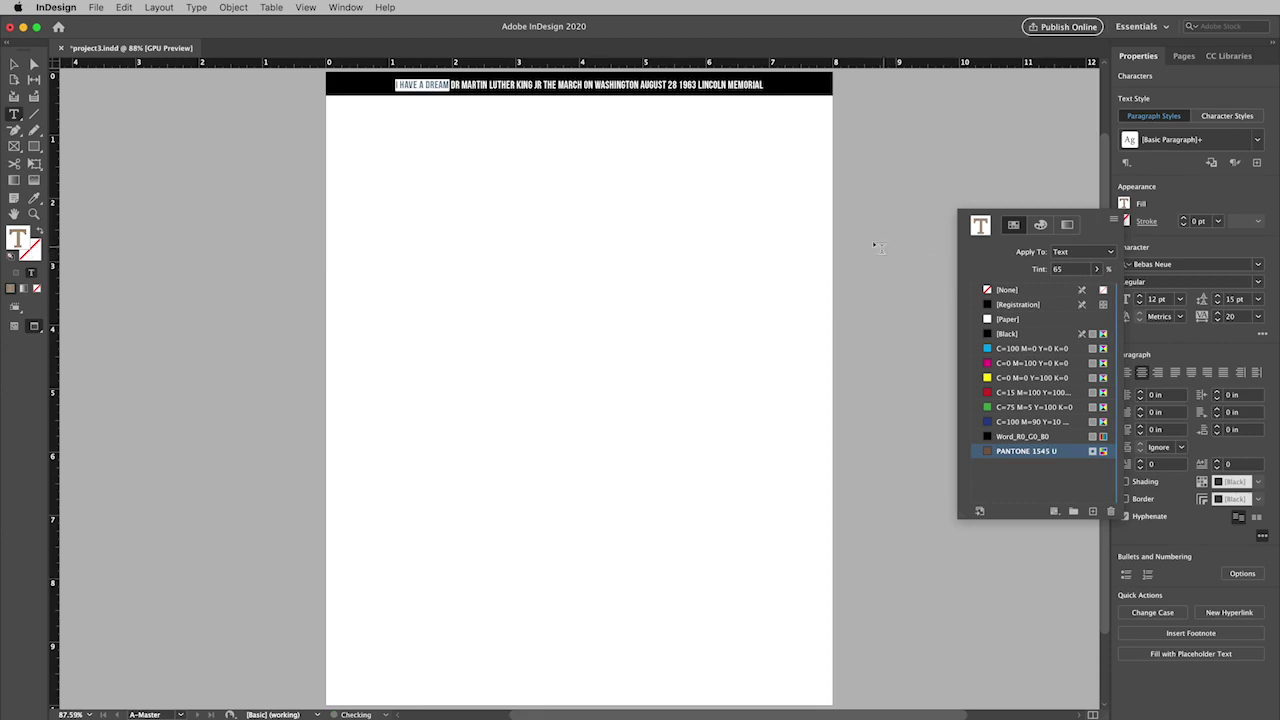
key("Escape")
- Copy the tinted brown onto "THE MARCH ON WASHINGTON" and "LINCOLN MEMORIAL" with the Eyedropper, and save the document
left_click(565, 84)
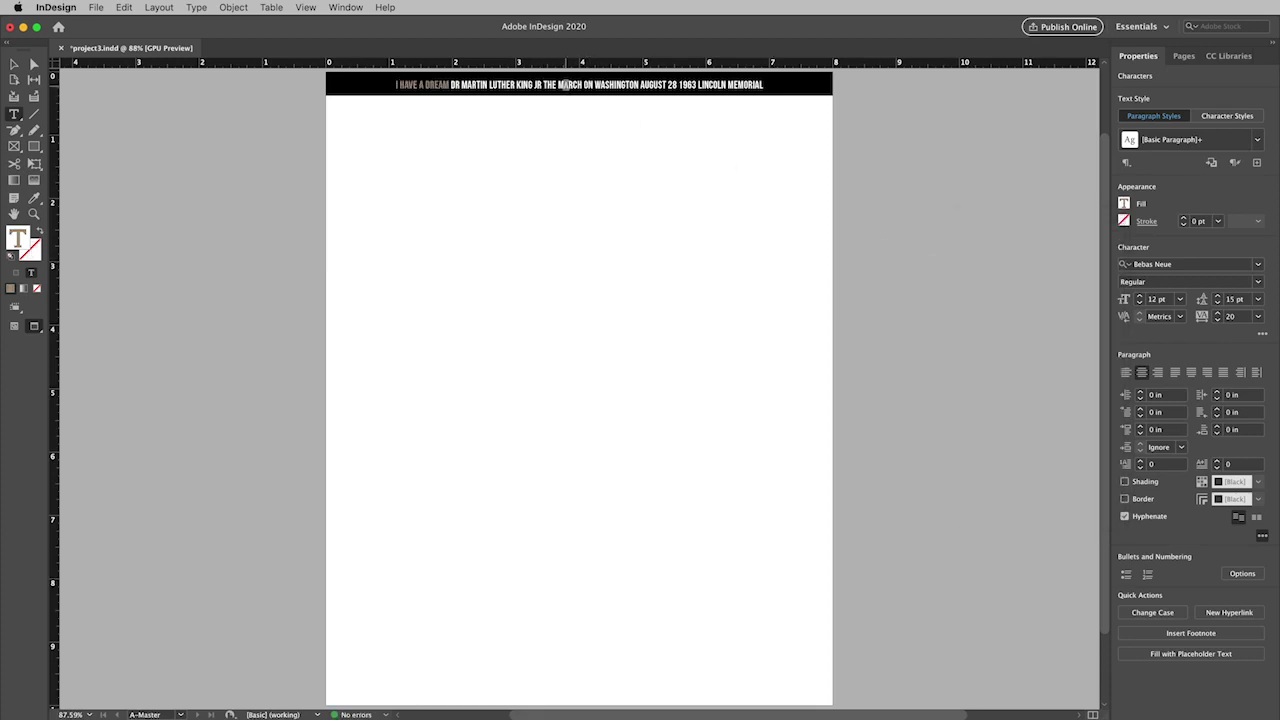
left_click_drag(543, 84, 640, 88)
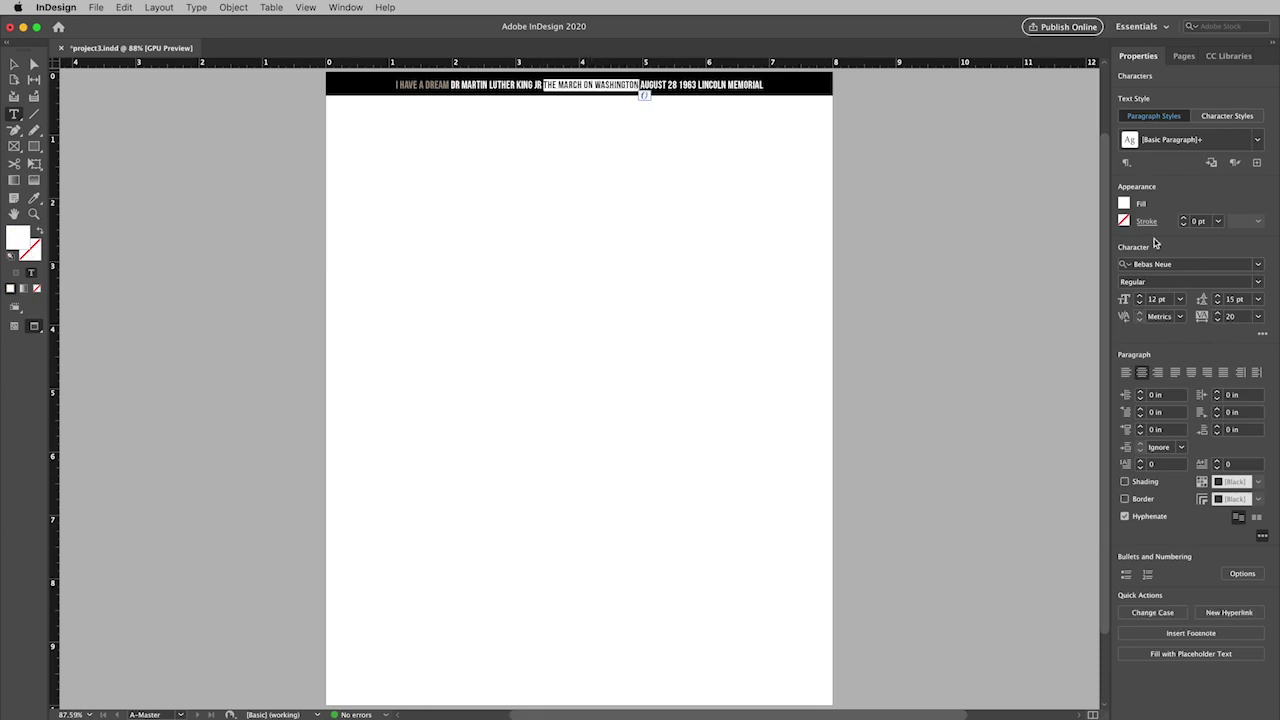
left_click(34, 198)
left_click(443, 84)
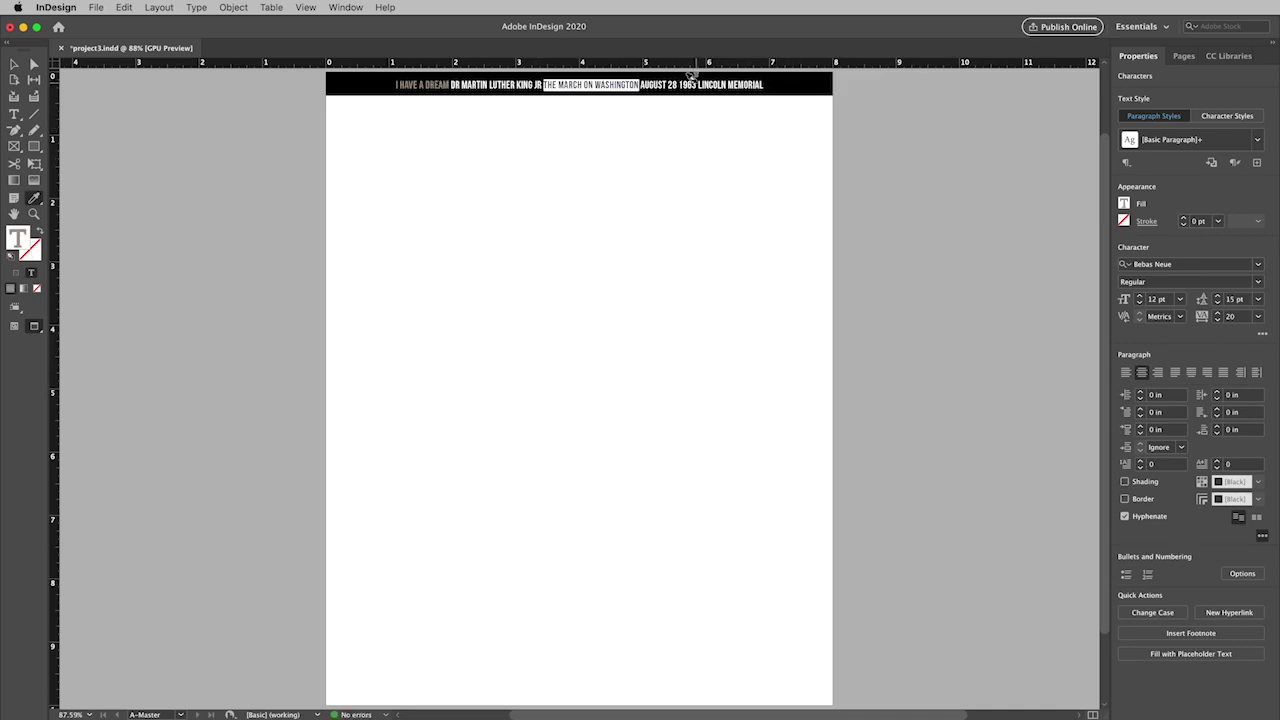
left_click_drag(693, 80, 766, 77)
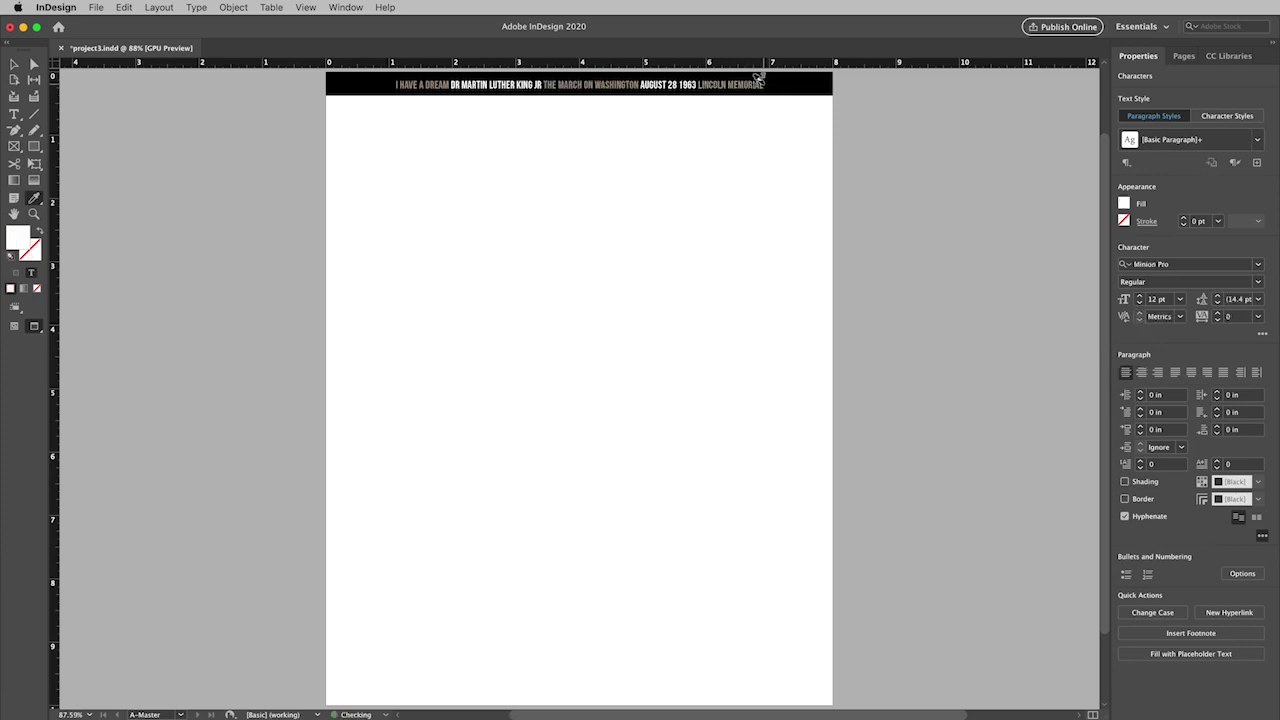
left_click(891, 129)
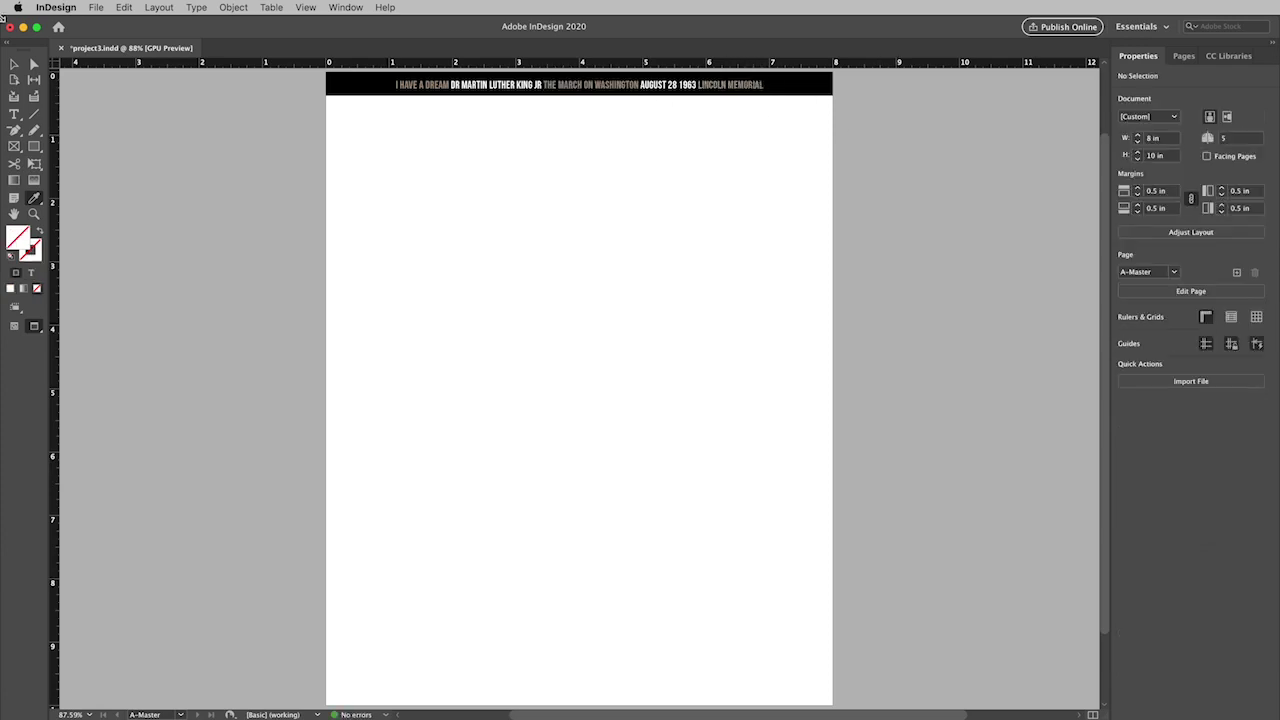
left_click(14, 64)
key("super+s")
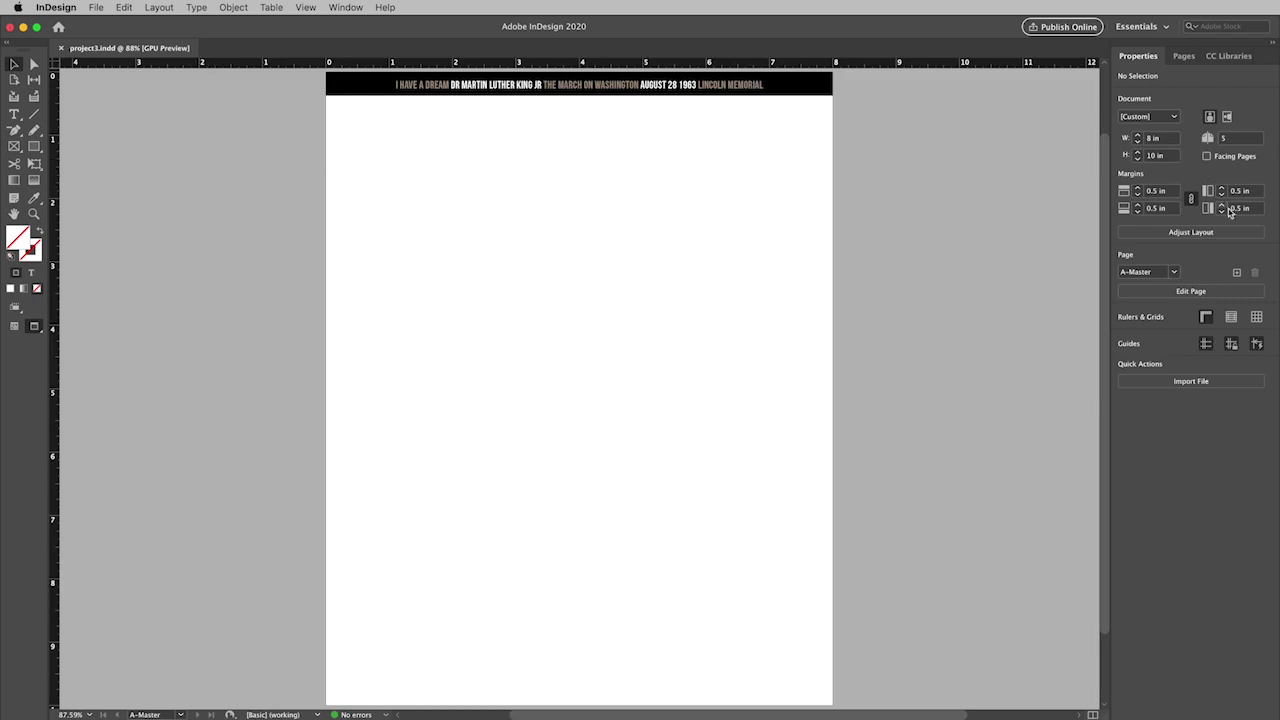
- Leave the master page and set the fill of the page 5 speech text frame to [None]
left_click(1173, 272)
left_click(1156, 300)
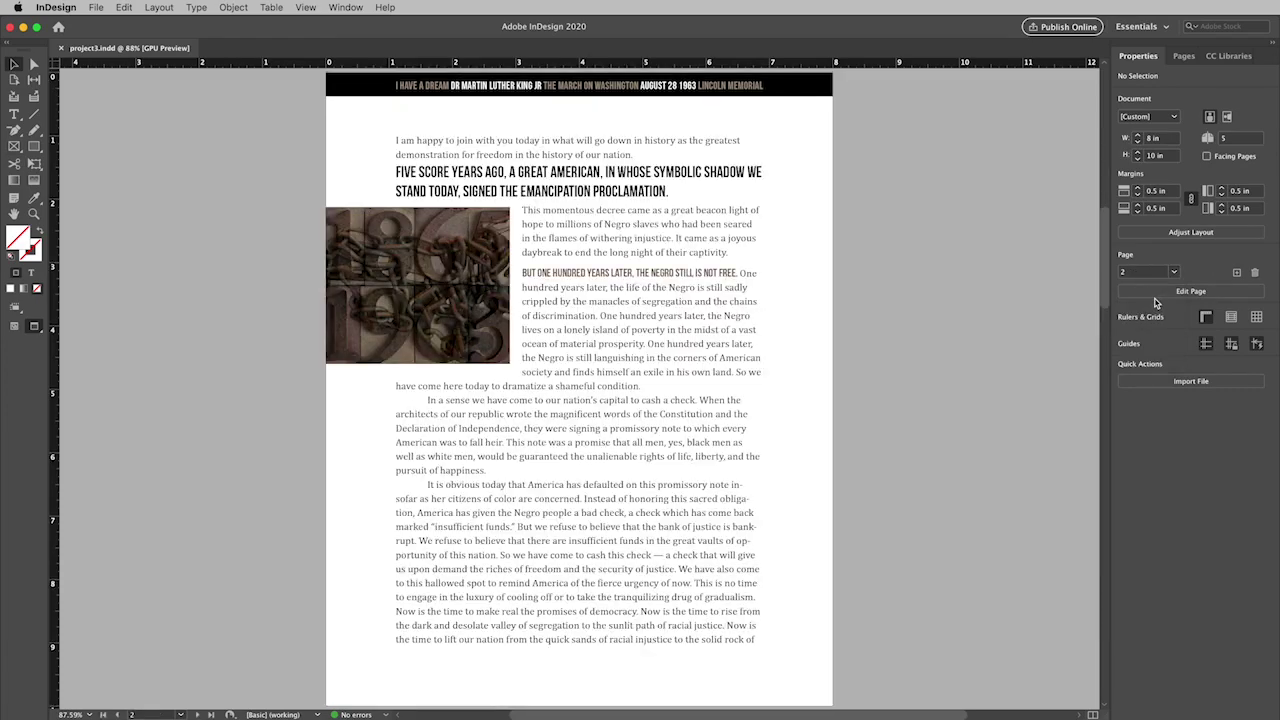
scroll(848, 366, "down", 10)
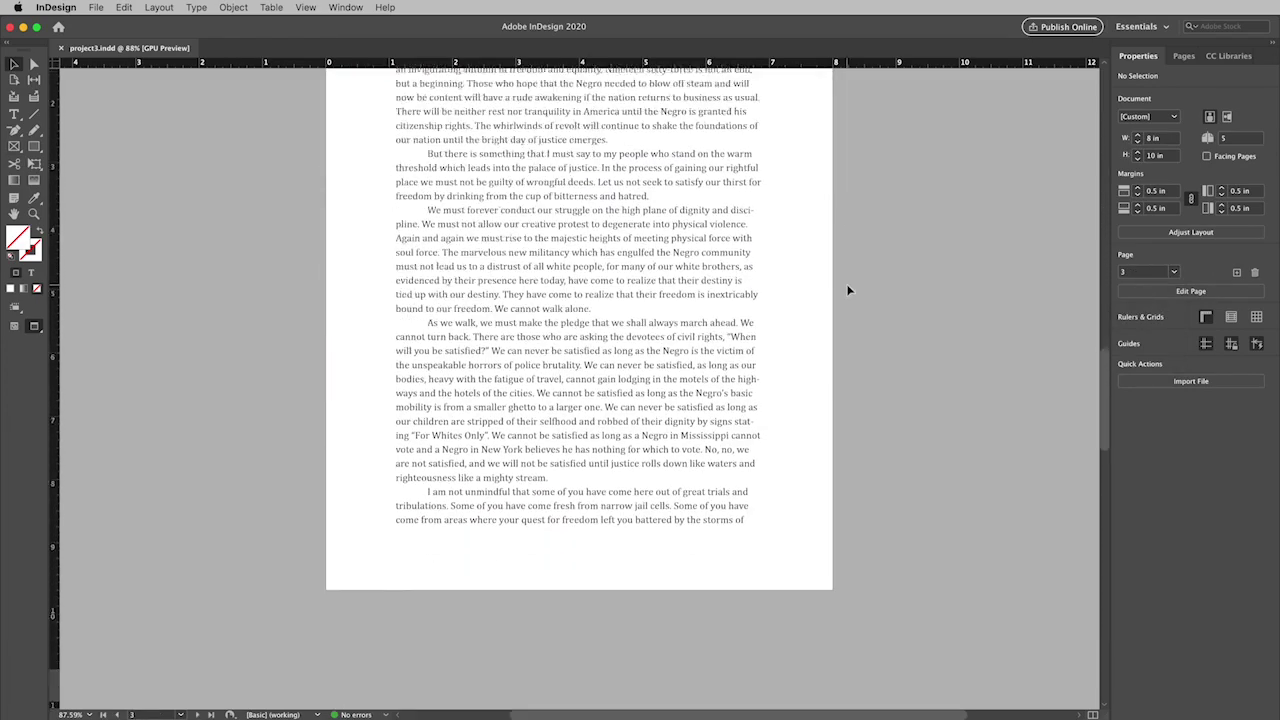
scroll(848, 290, "down", 8)
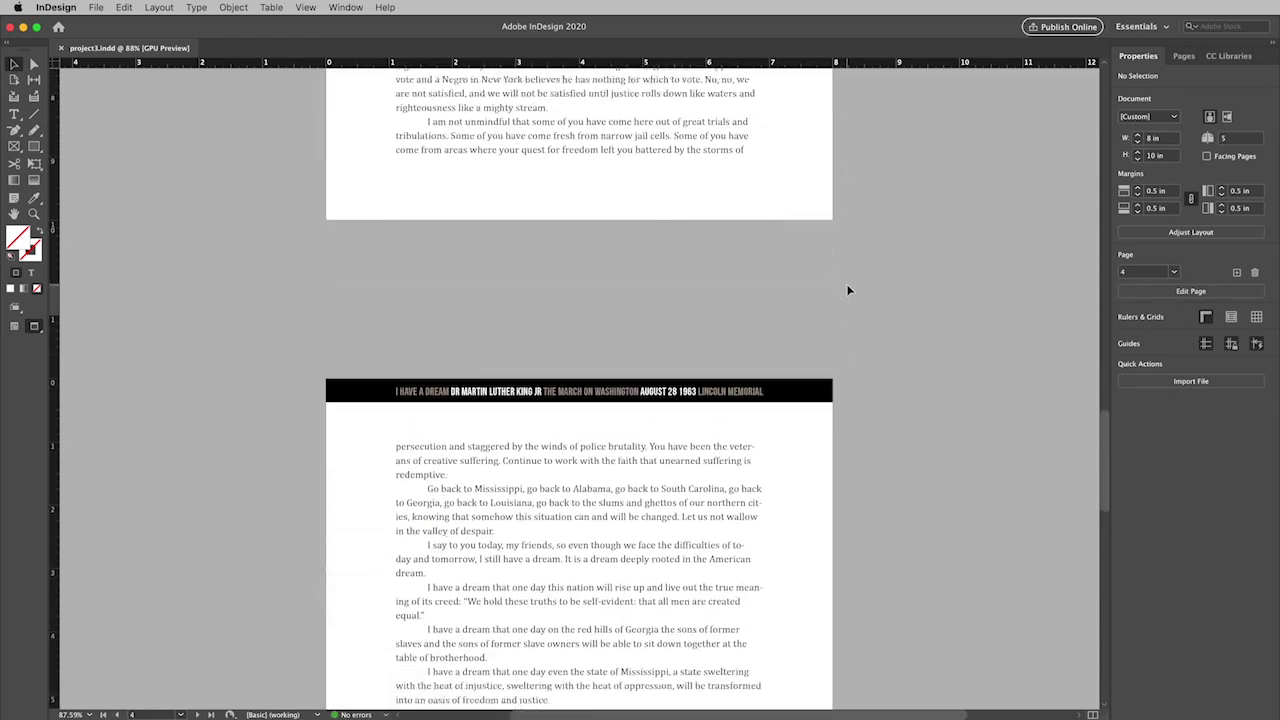
scroll(848, 290, "down", 10)
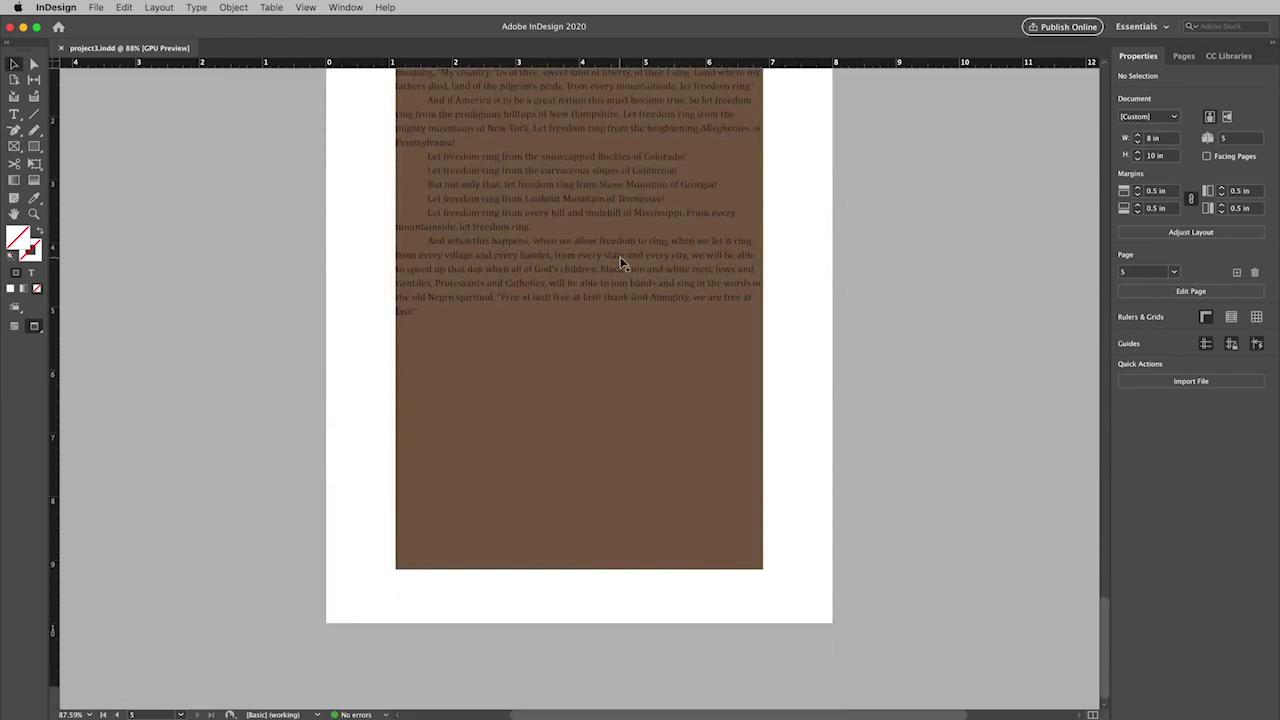
scroll(801, 273, "up", 5)
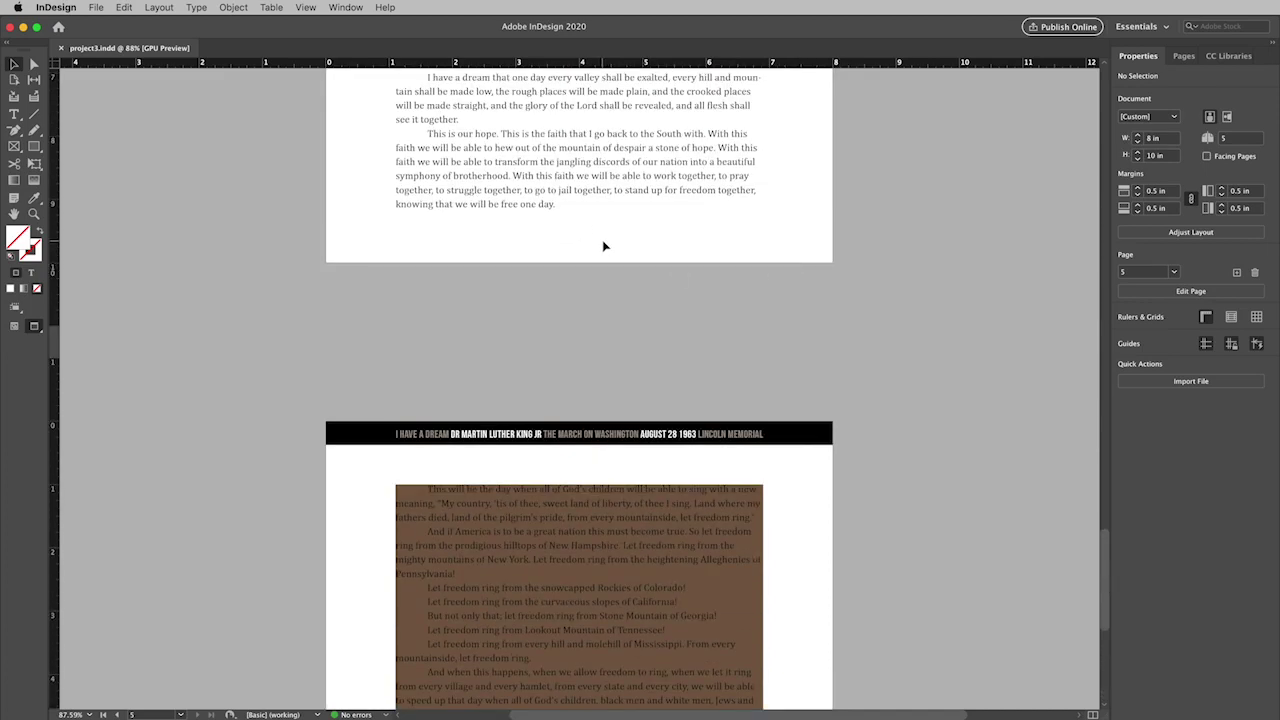
left_click(705, 548)
scroll(705, 550, "down", 5)
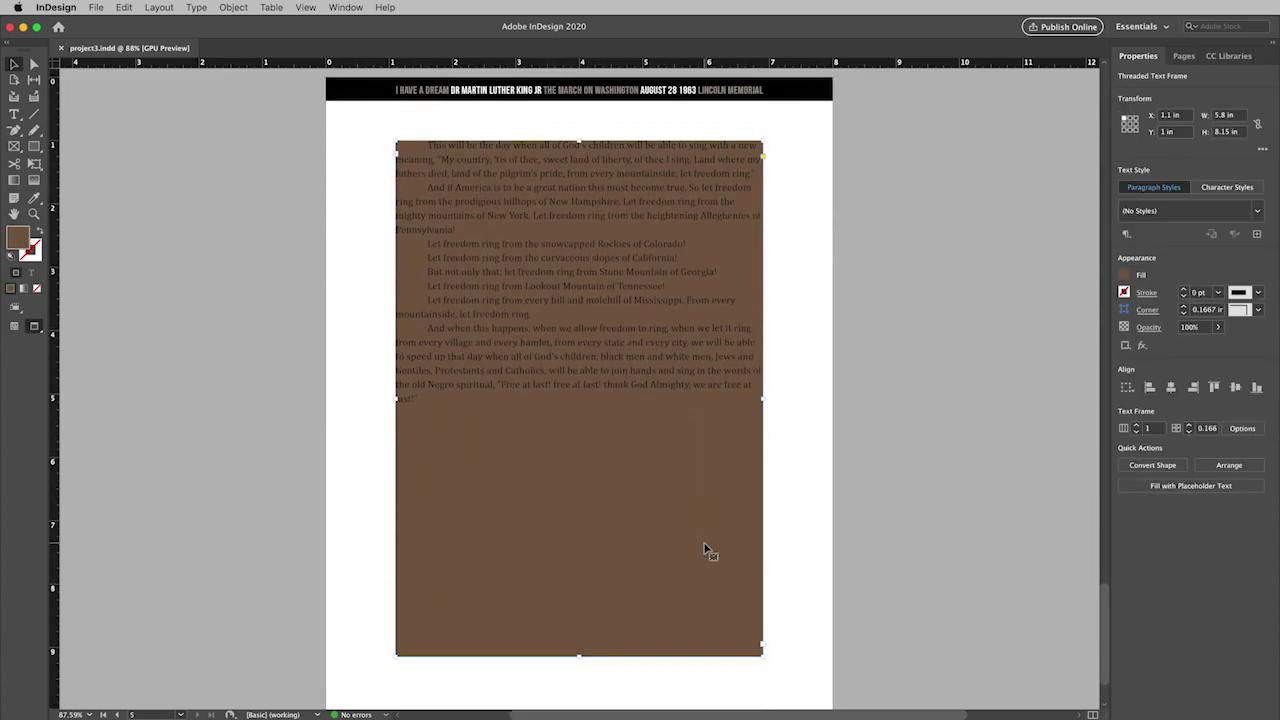
left_click(1125, 280)
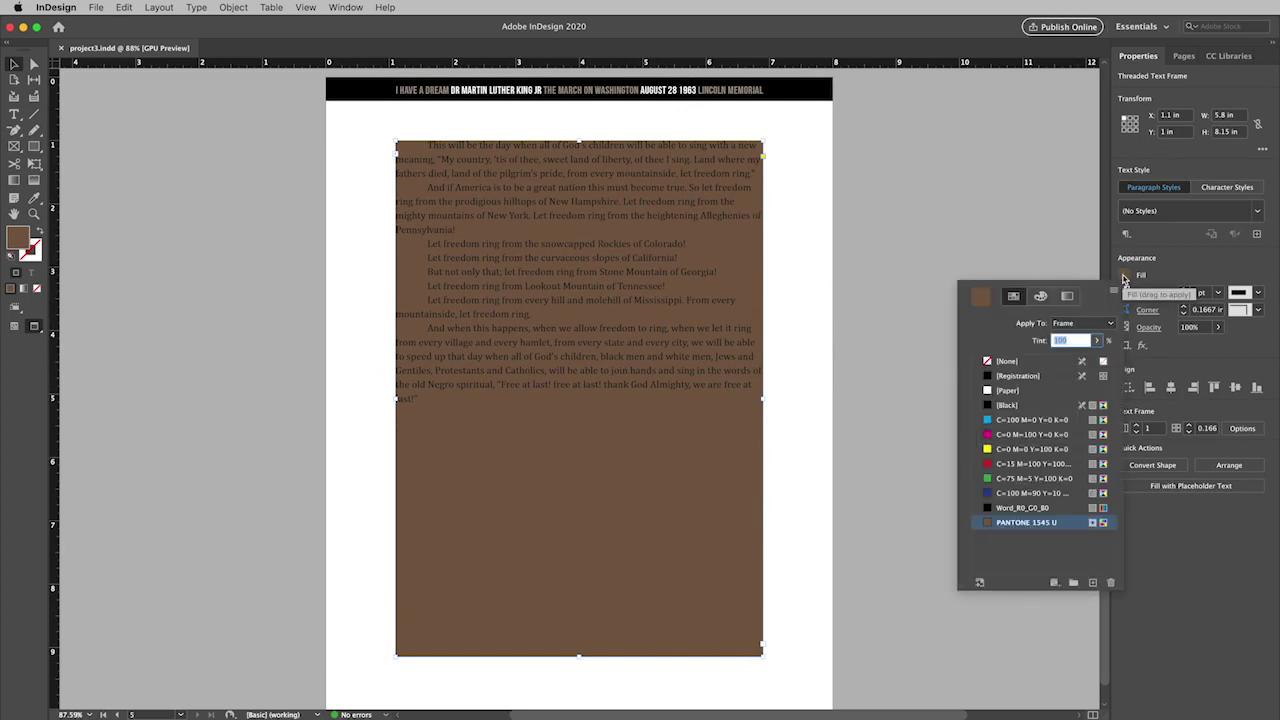
left_click(988, 363)
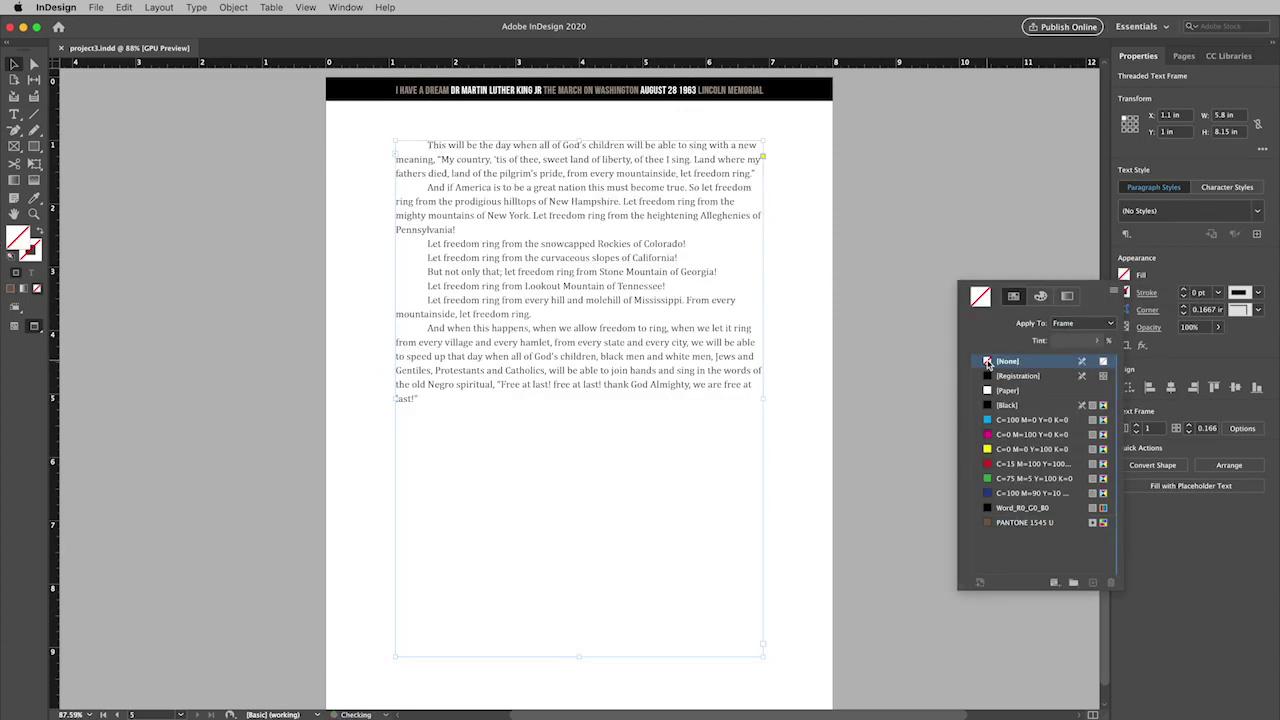
- Review the finished layout from page 5 back to page 2, checking the header and text on each page
scroll(776, 295, "up", 10)
scroll(776, 295, "up", 4)
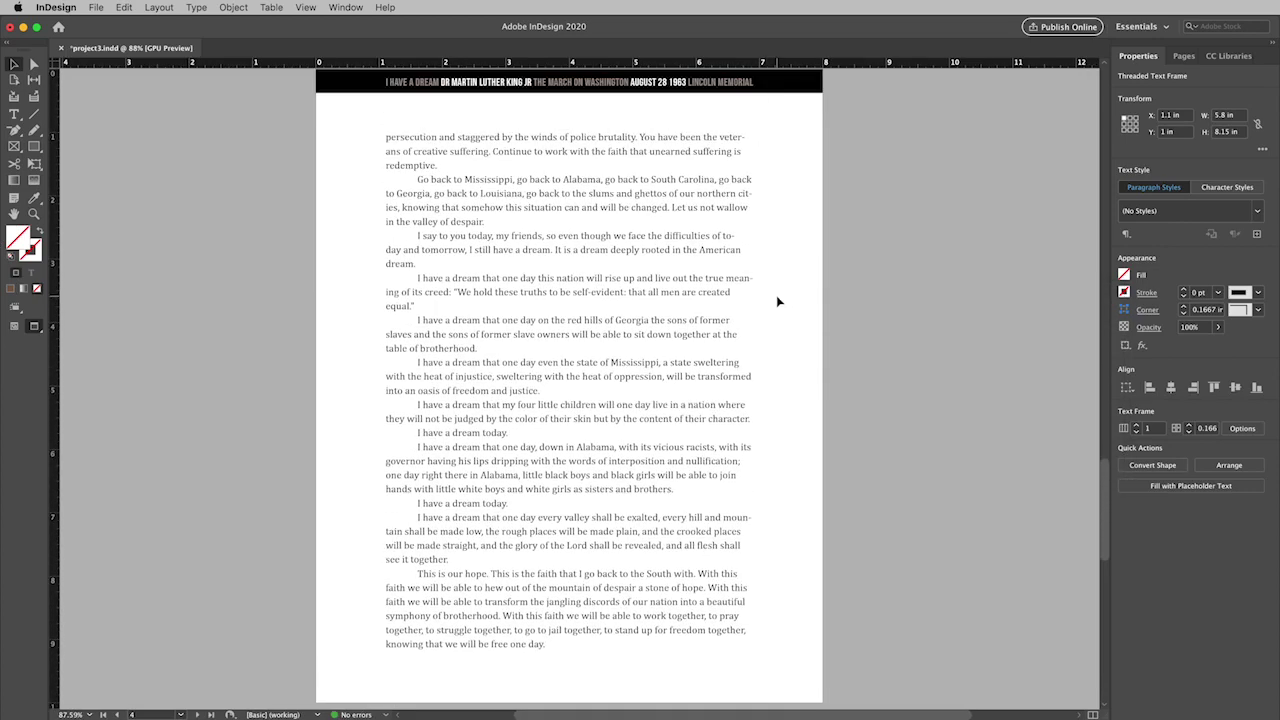
scroll(778, 301, "up", 20)
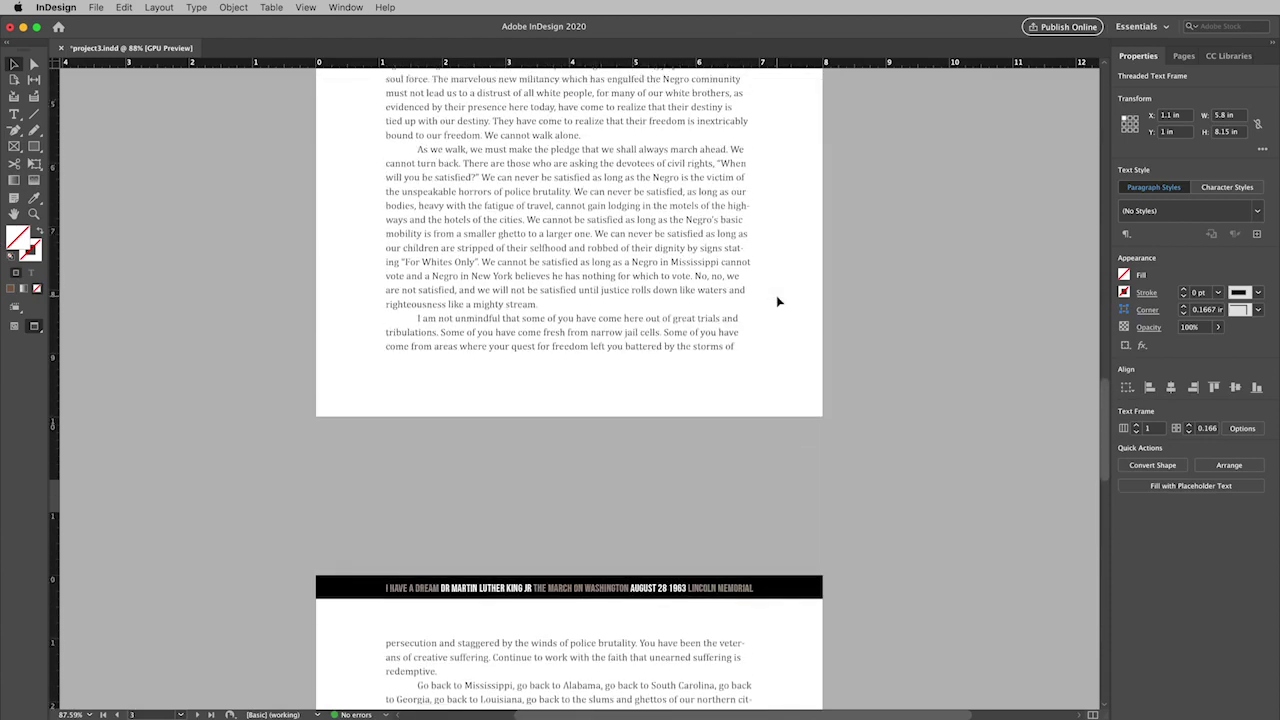
scroll(778, 301, "up", 8)
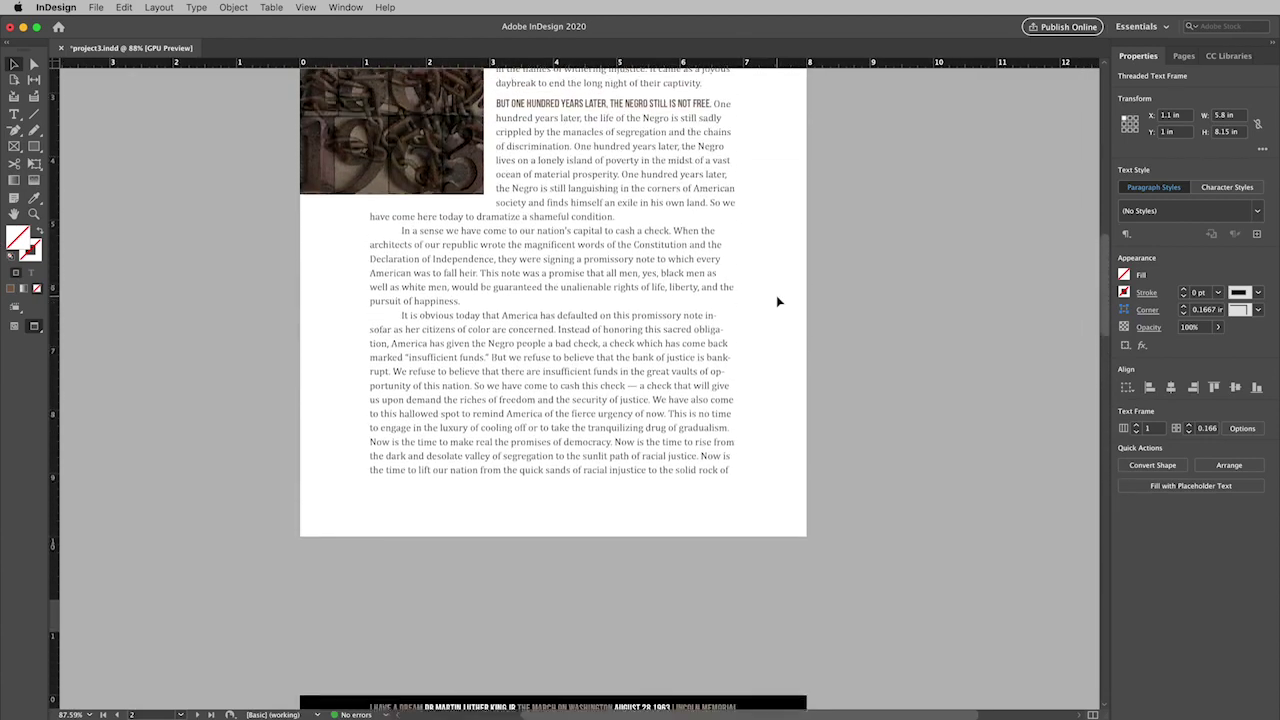
scroll(778, 301, "up", 2)
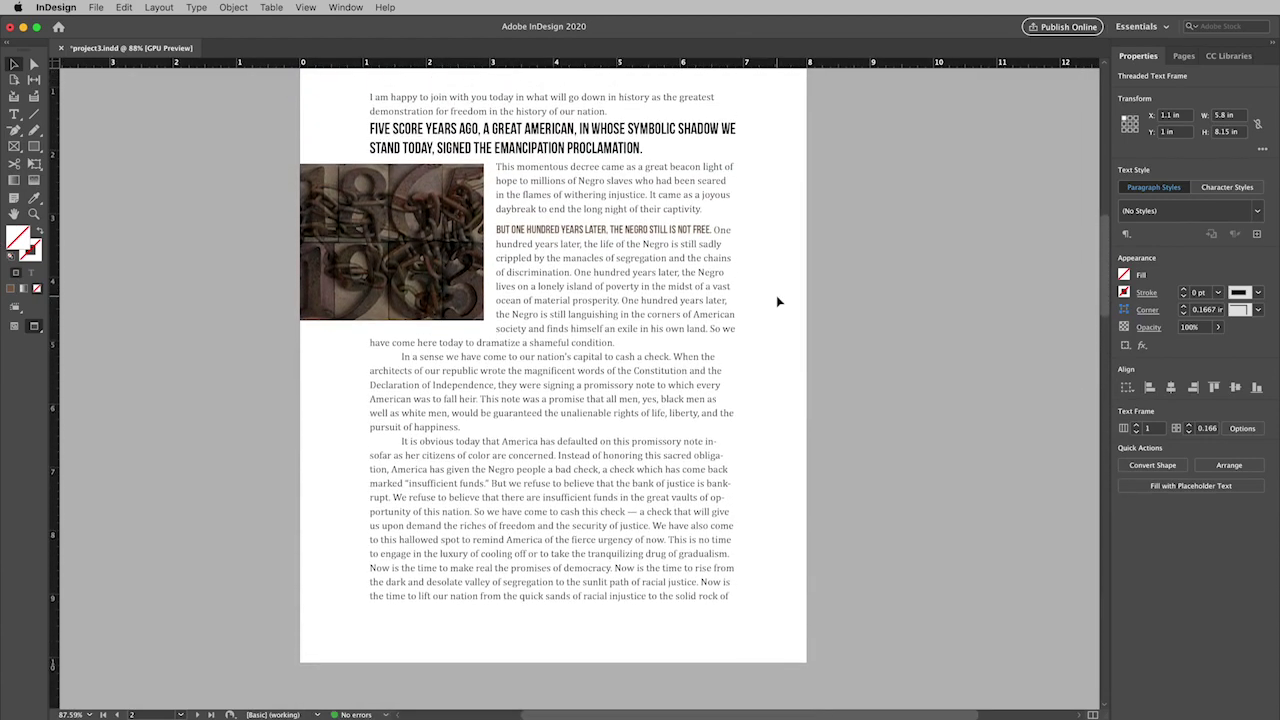
scroll(778, 301, "up", 1)
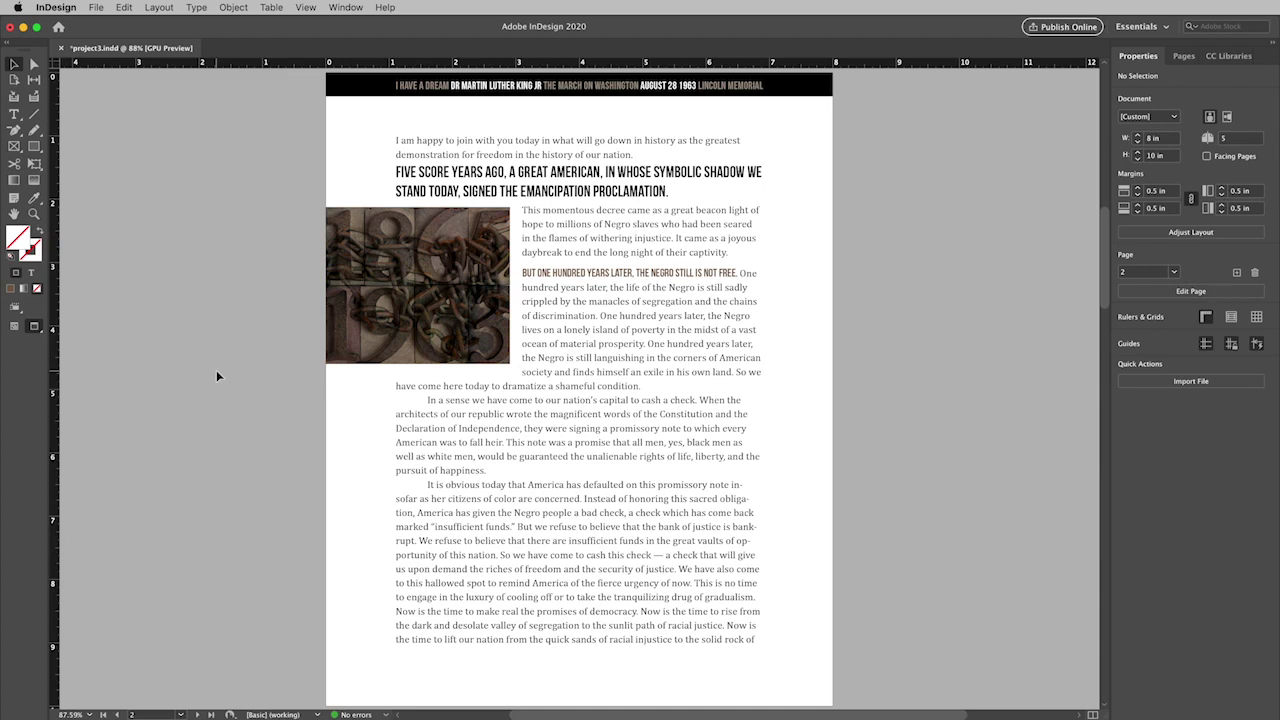
- Start an Adobe PDF (Print) export into the project3 folder, naming the file project3_ followed by the author's full name
left_click(99, 9)
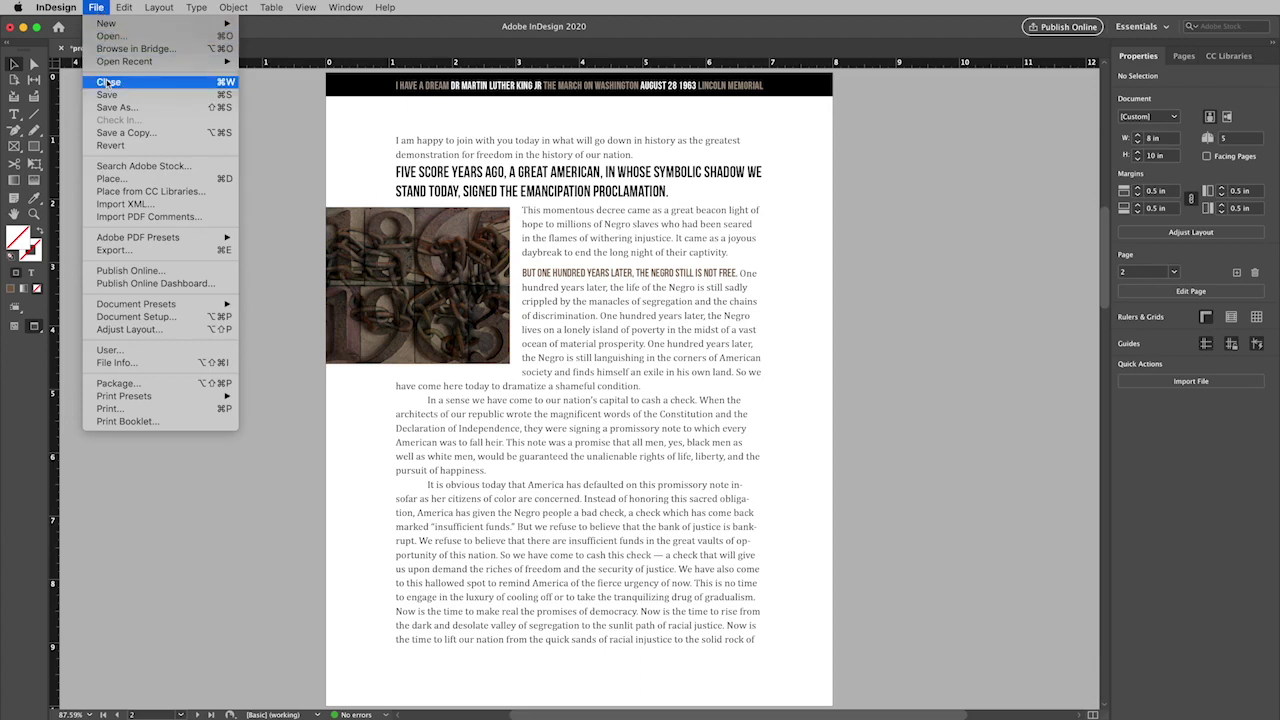
left_click(160, 253)
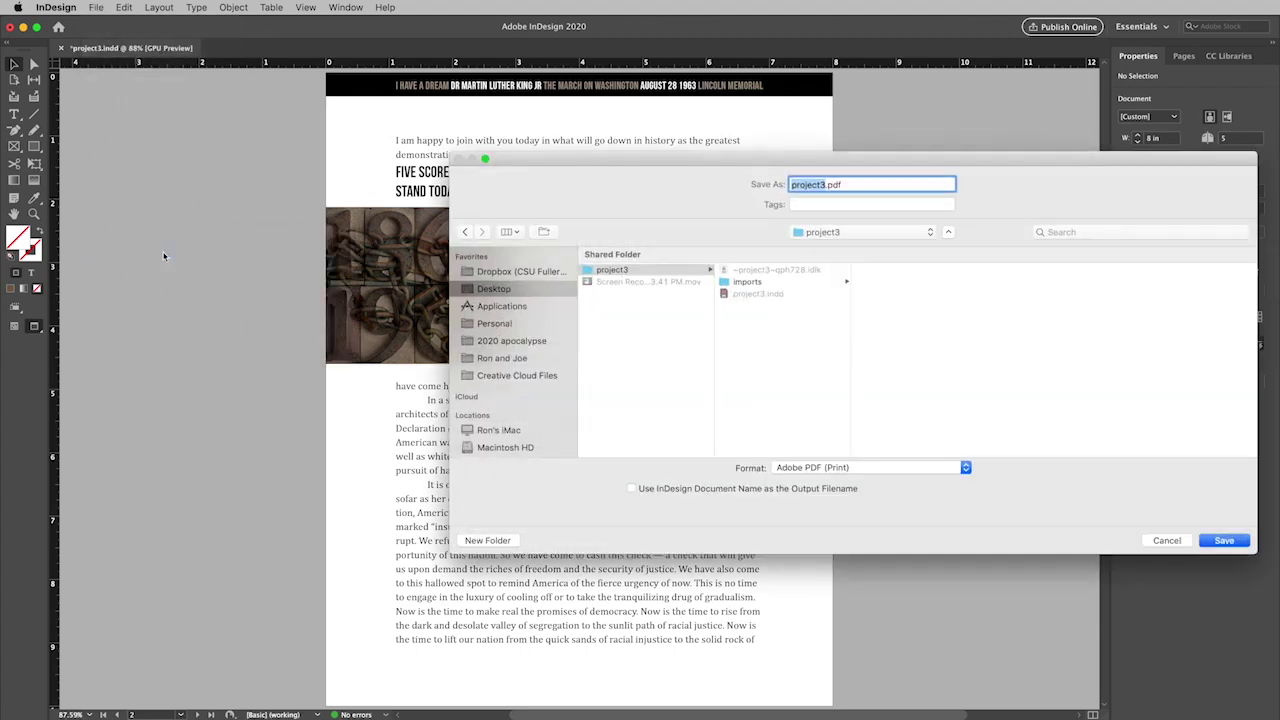
left_click_drag(699, 163, 457, 169)
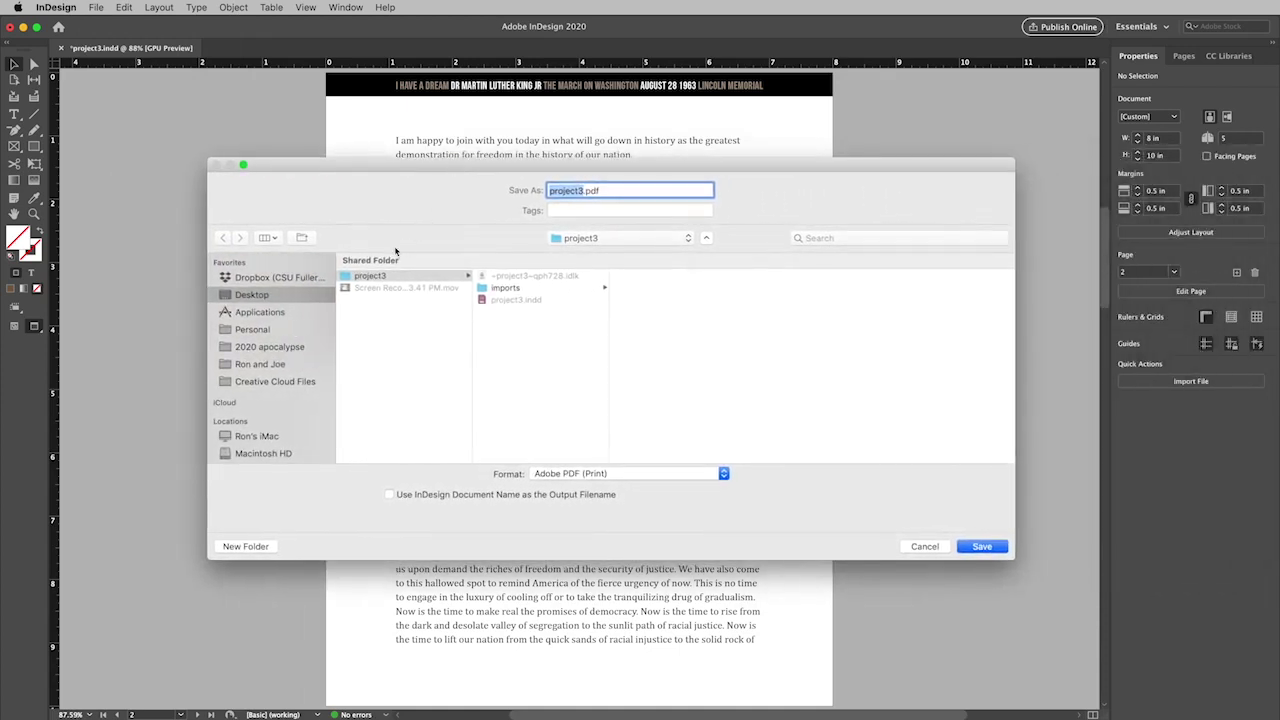
left_click(587, 270)
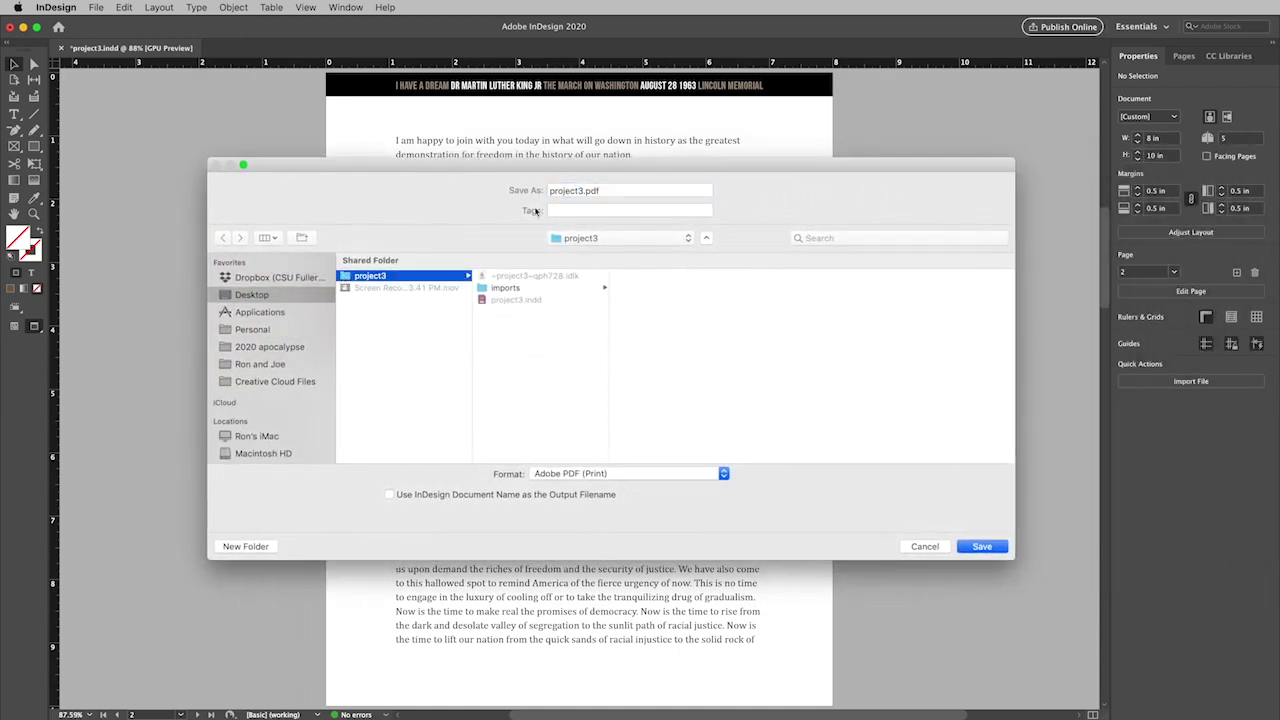
left_click(584, 191)
type("_ronroma")
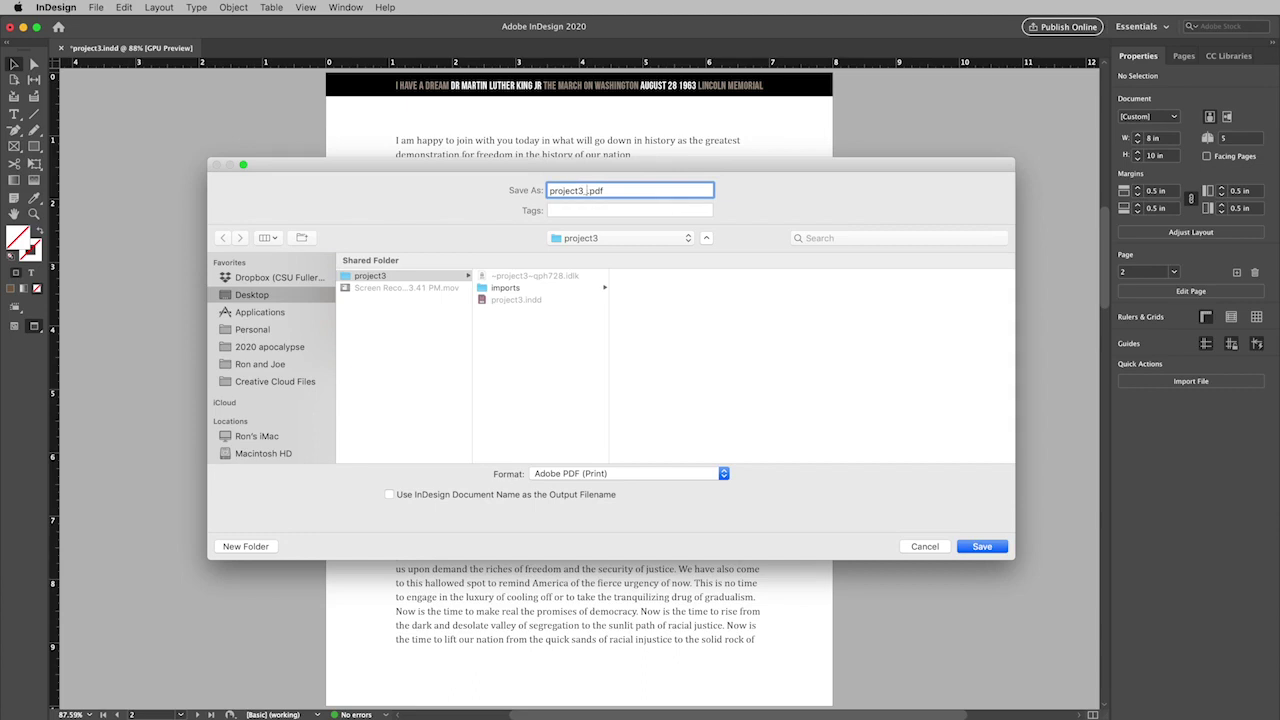
type("in")
left_click(696, 476)
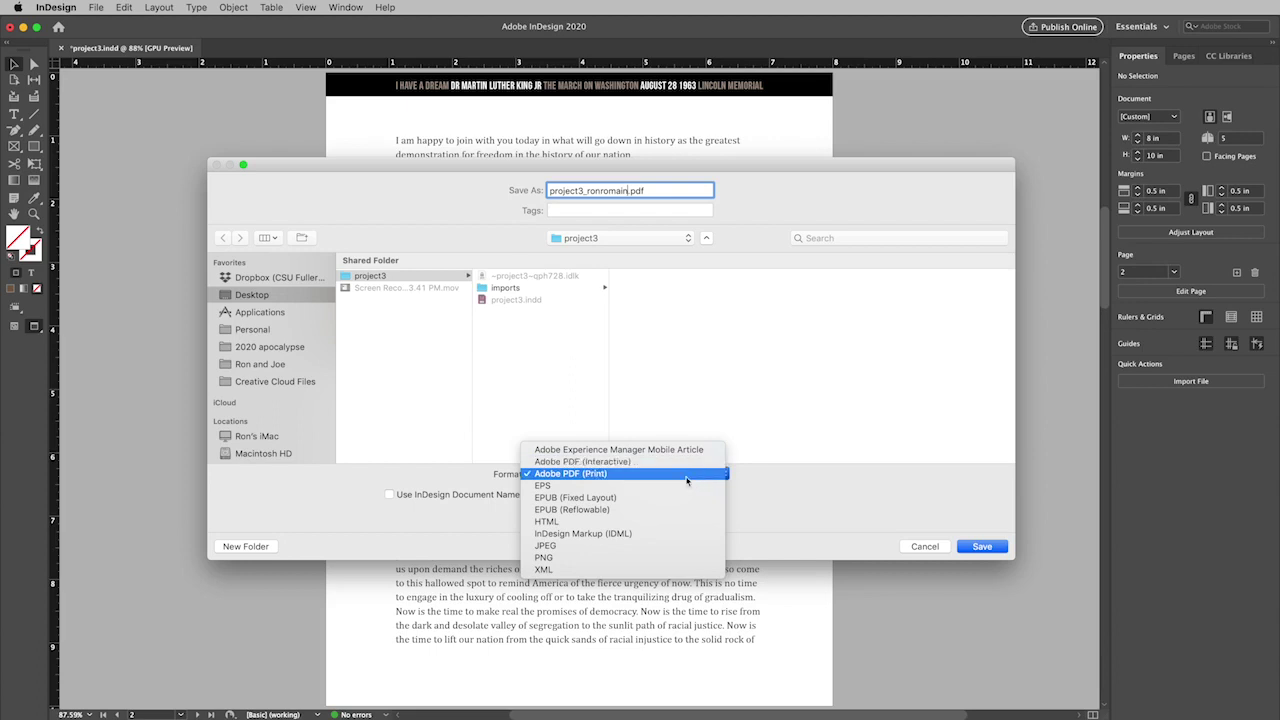
left_click(687, 476)
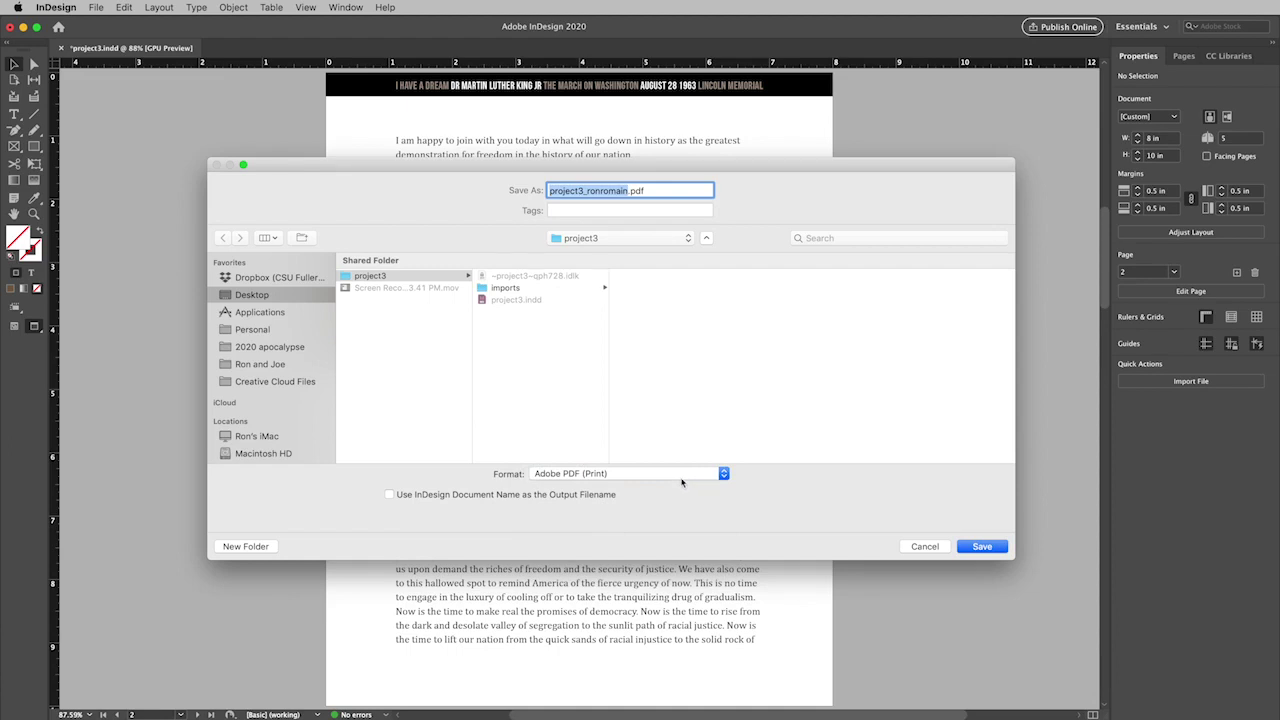
left_click(982, 546)
- Choose the [High Quality Print] preset and export all pages to PDF
left_click_drag(983, 297, 766, 153)
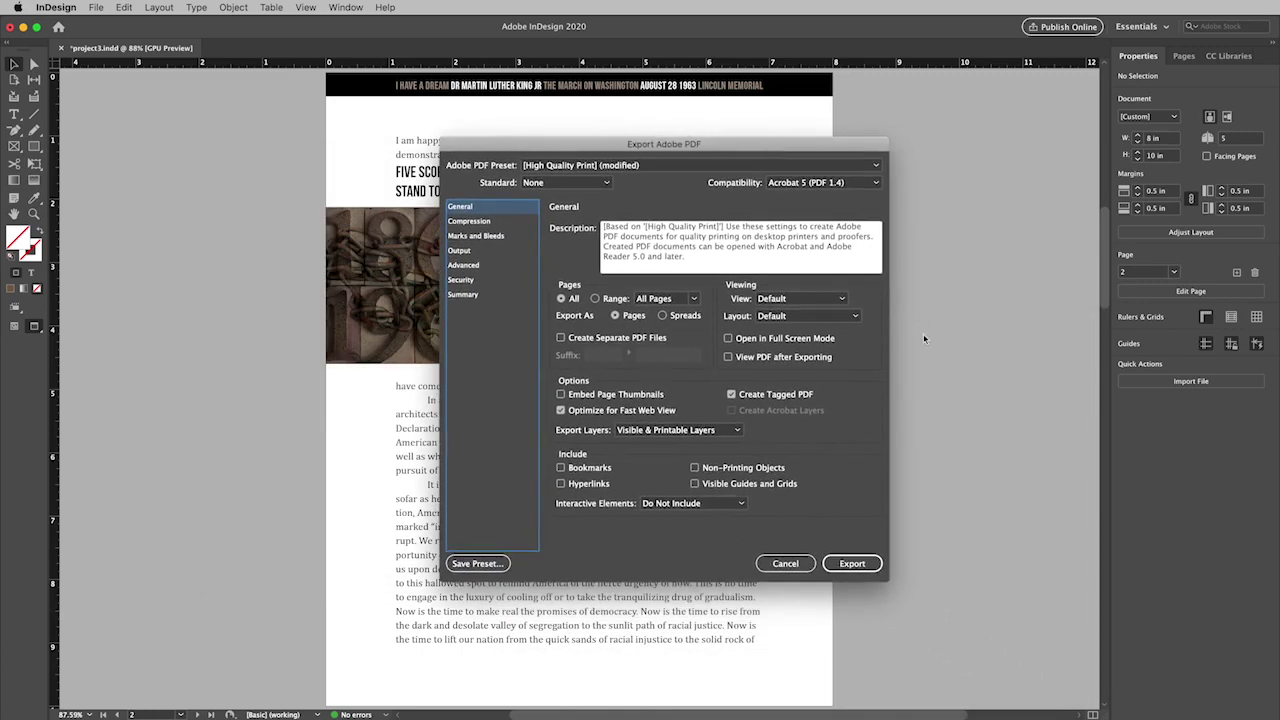
left_click(857, 167)
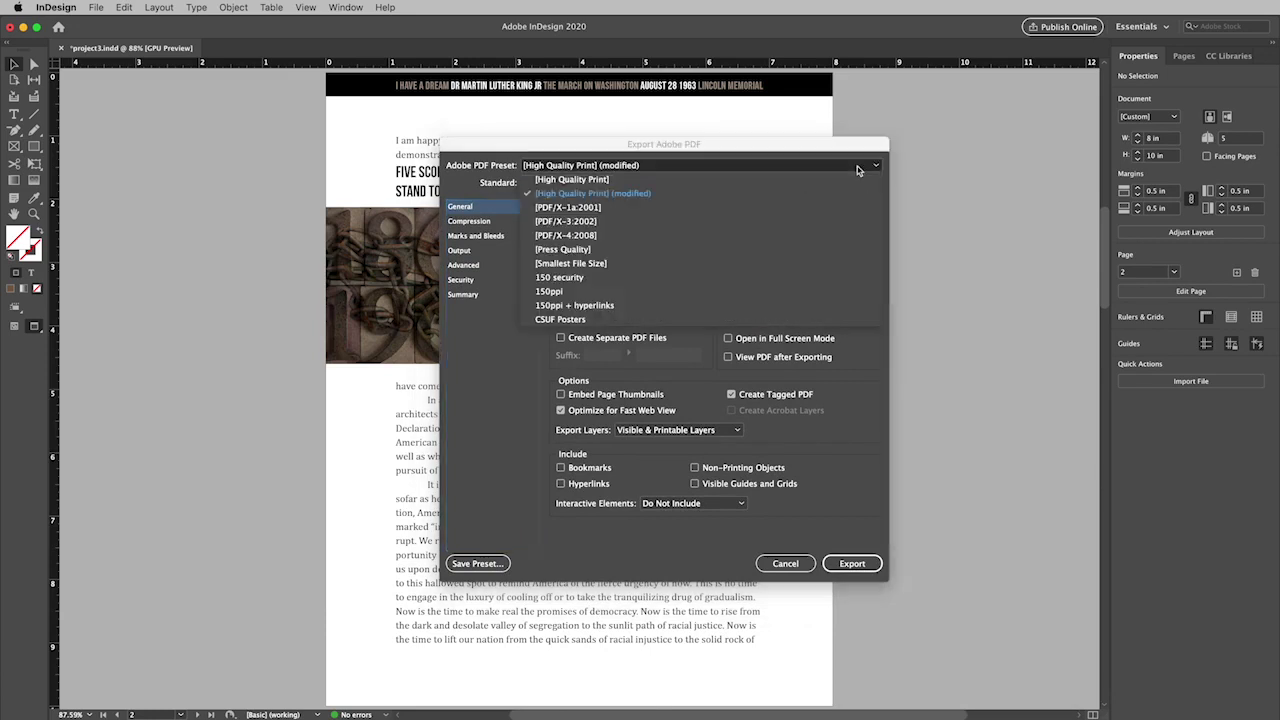
left_click(570, 180)
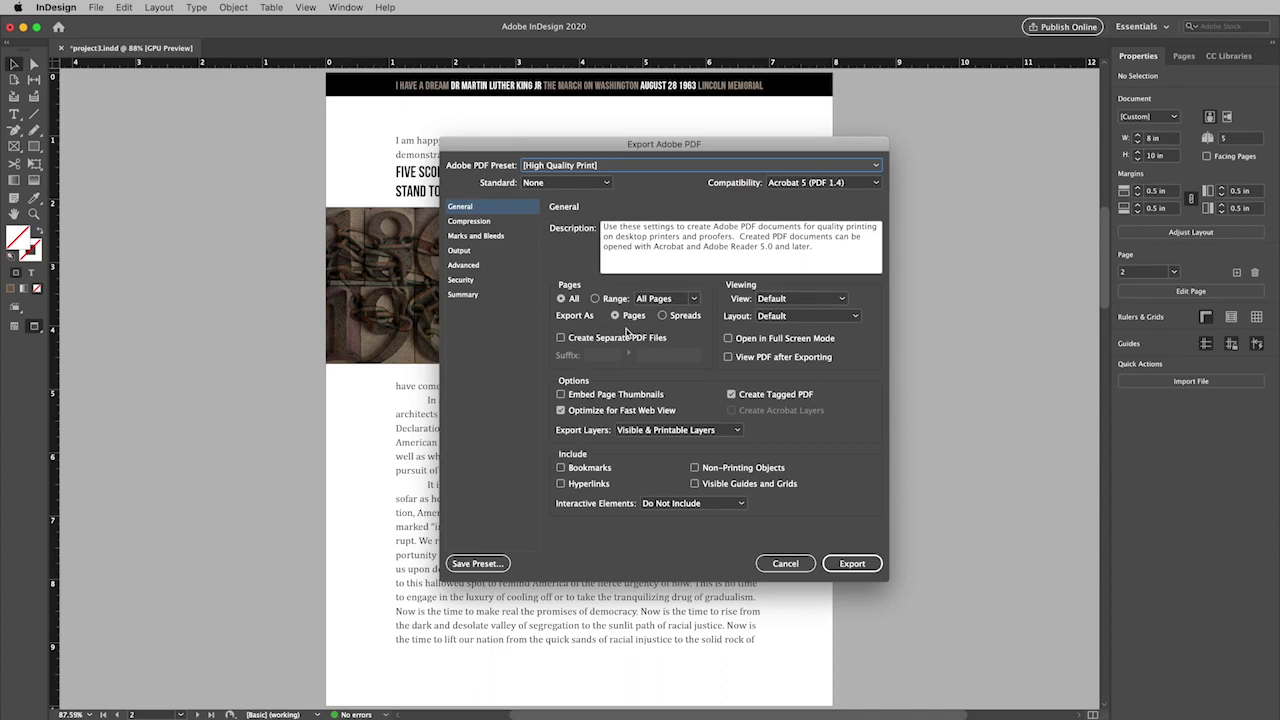
left_click(865, 565)
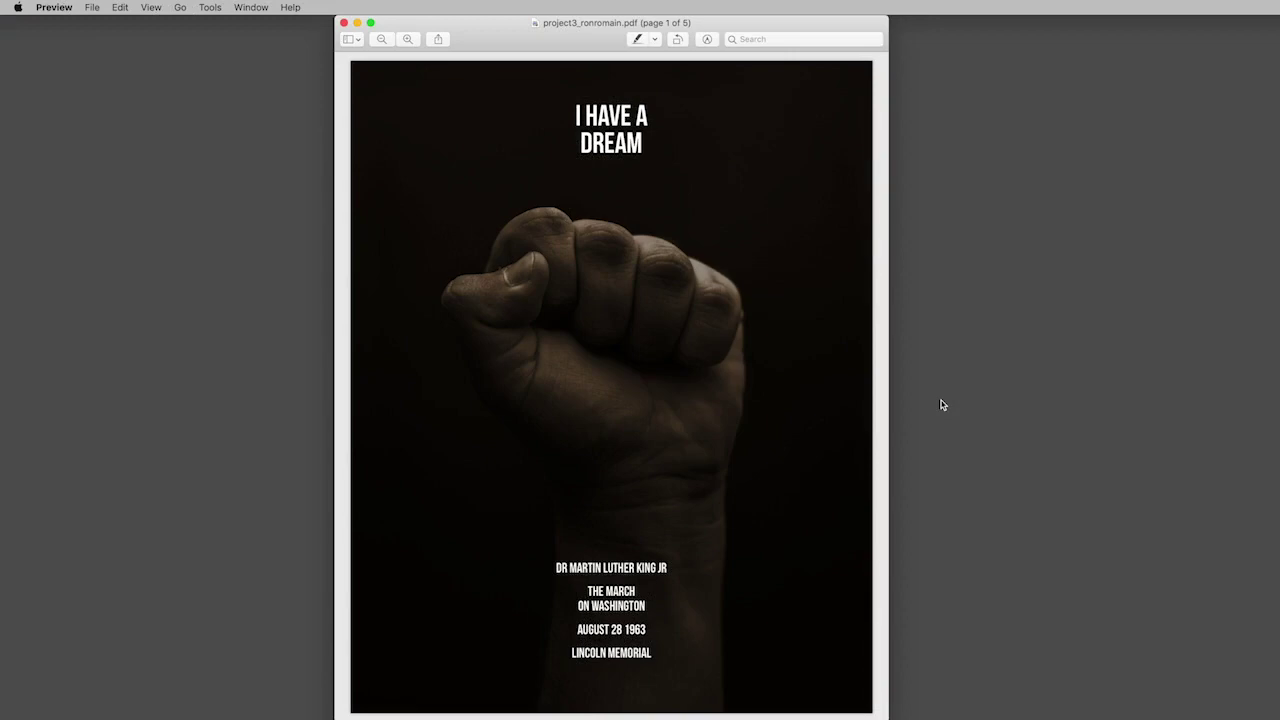
- Examine the pages of the exported PDF in Preview, then return to the cover
scroll(700, 437, "down", 3)
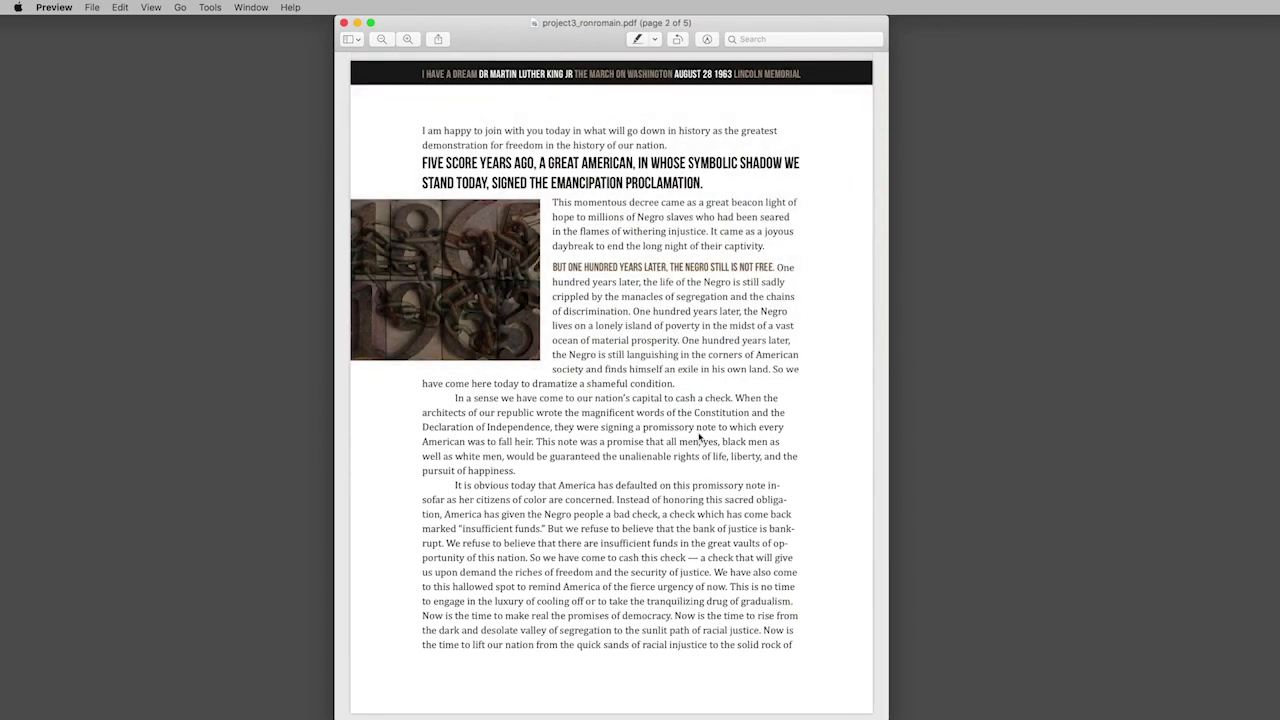
scroll(699, 437, "down", 5)
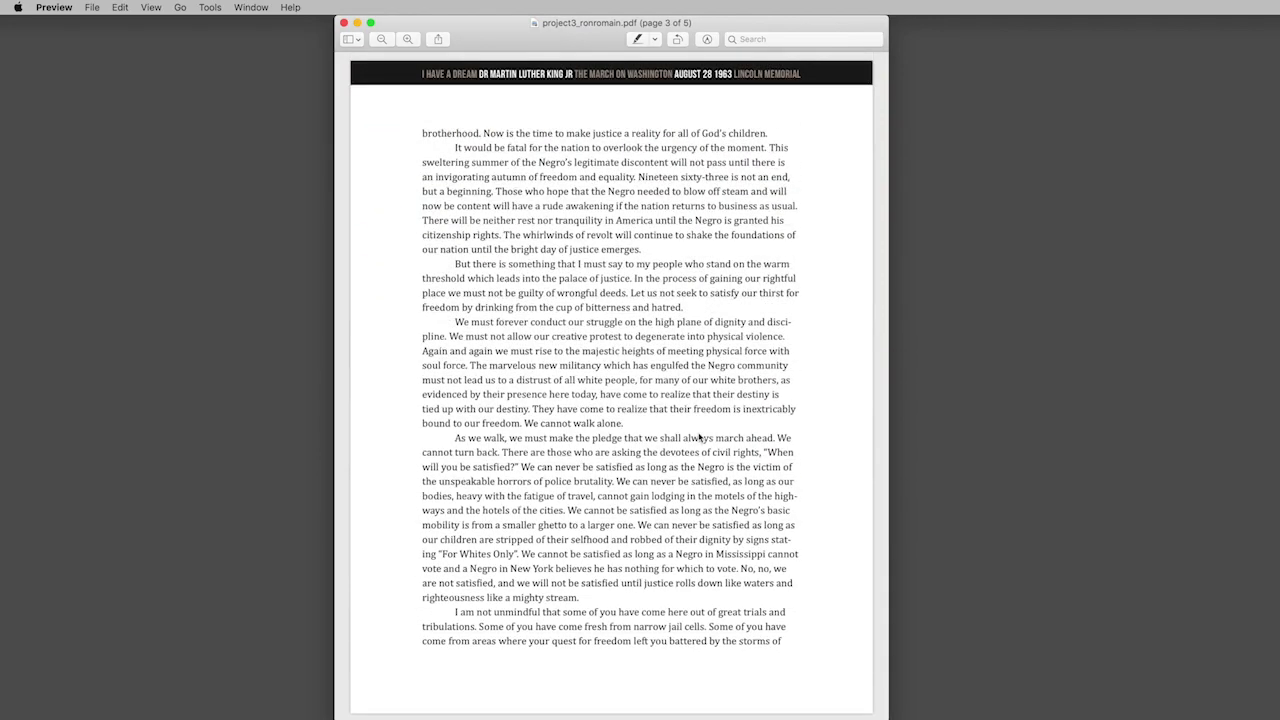
scroll(699, 437, "down", 10)
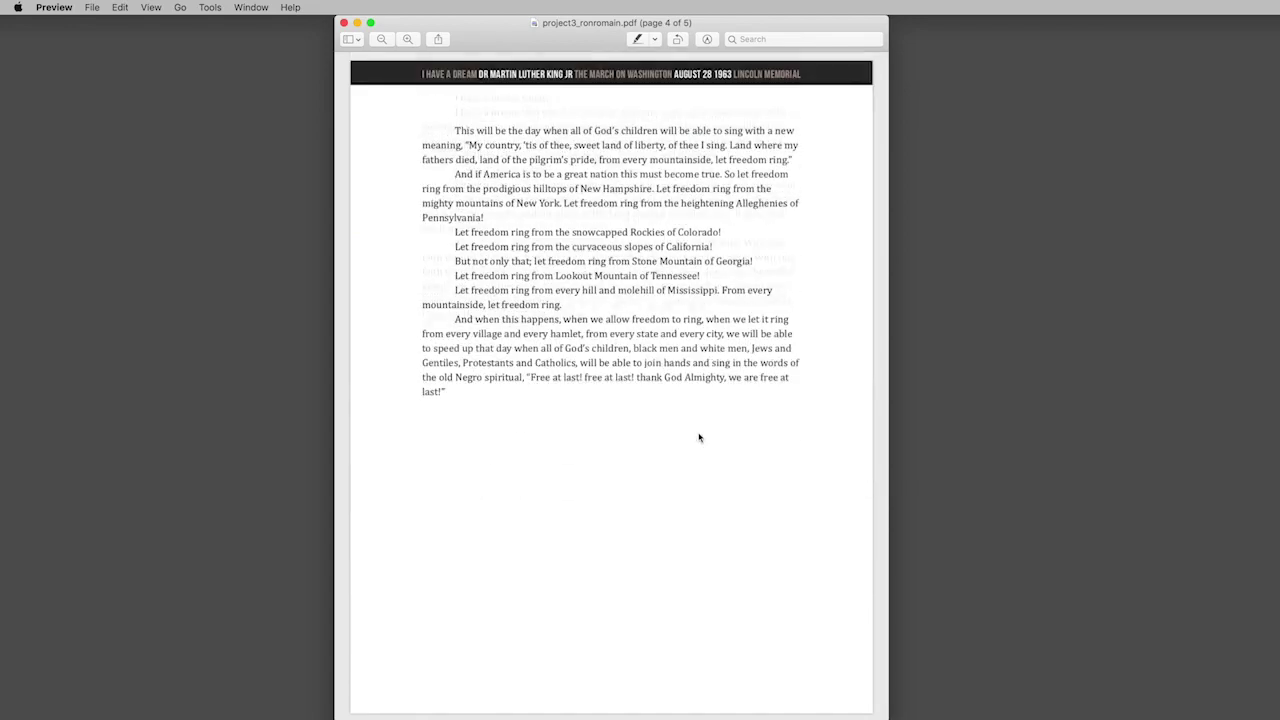
scroll(699, 437, "up", 10)
scroll(699, 437, "up", 8)
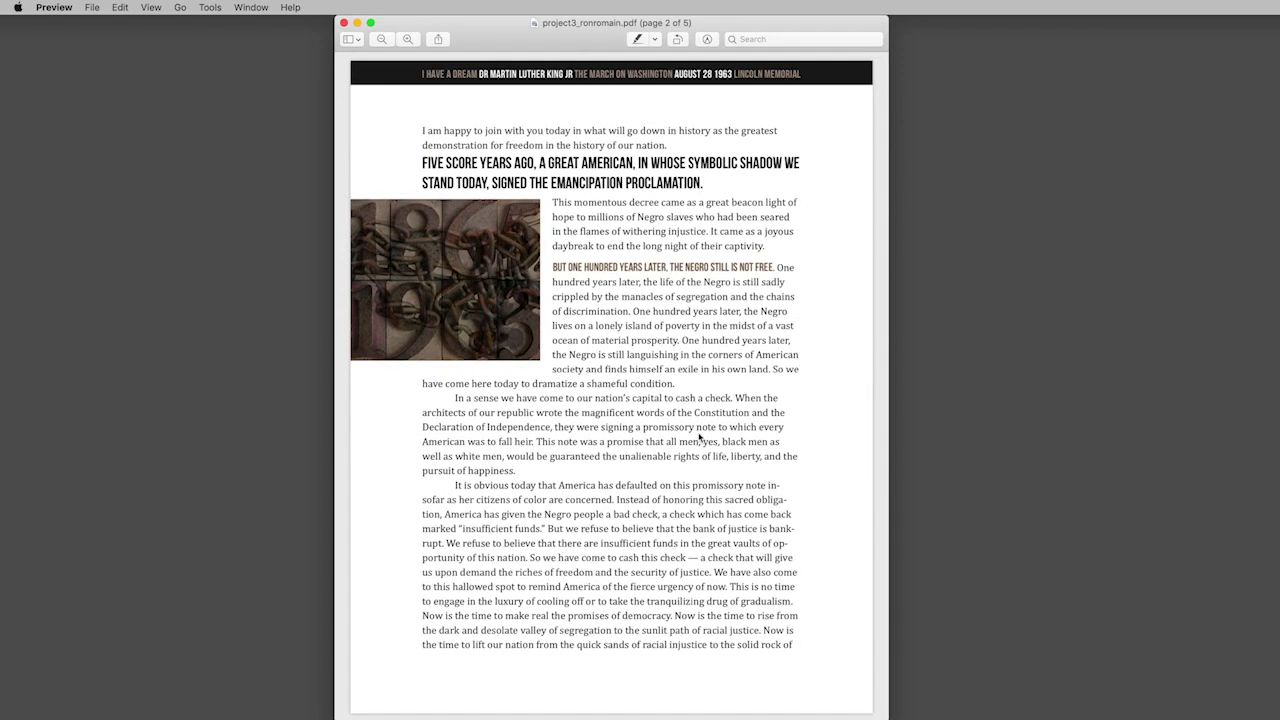
scroll(699, 437, "up", 8)
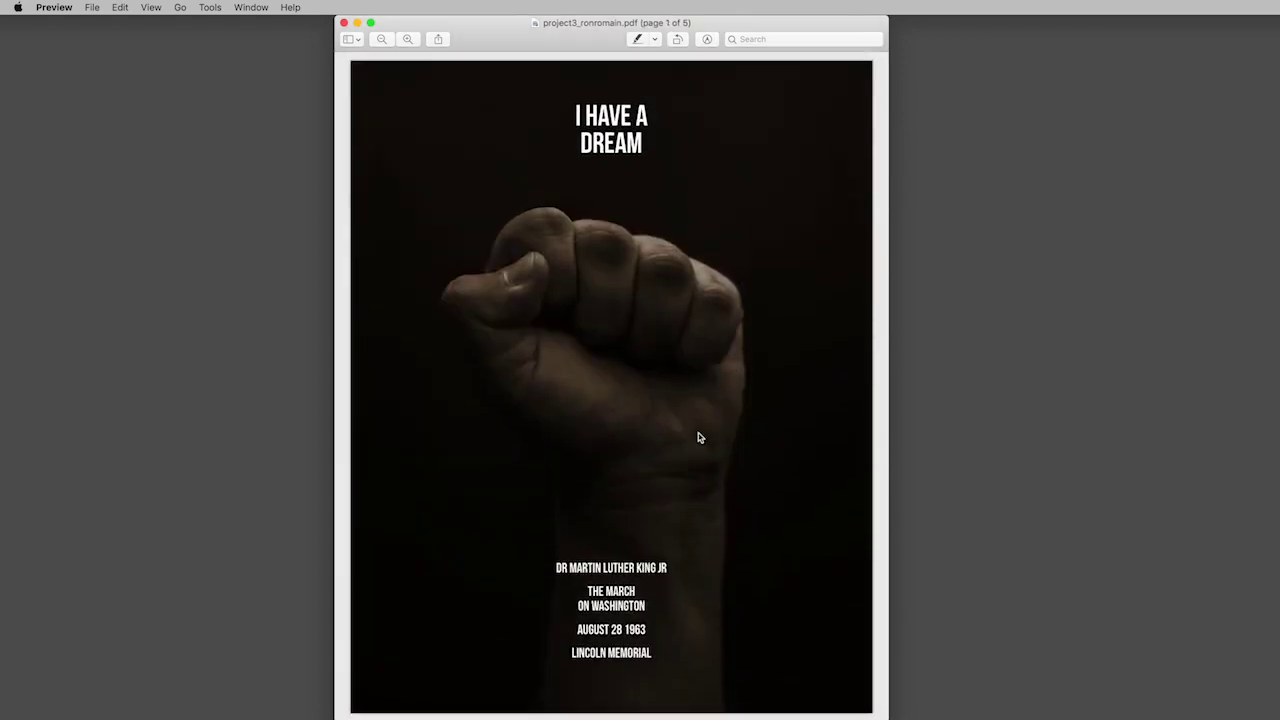